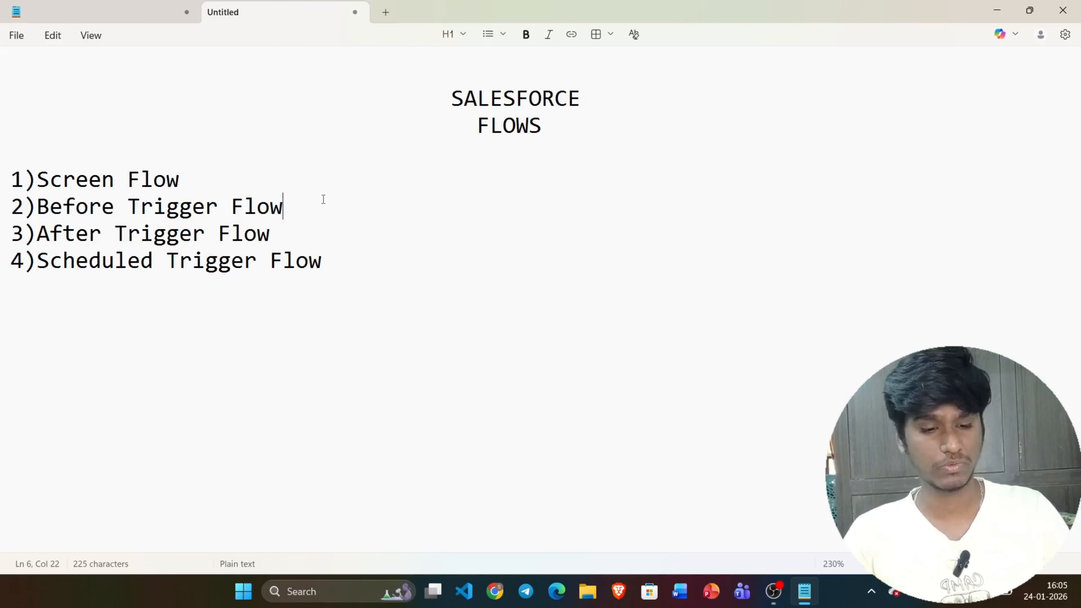
Append a dash to the Before Trigger Flow heading and add the note "-> It triggers before saveing the data in the database" with a blank line below.
{"action": "type", "text": "-"}
{"action": "key", "text": "Return"}
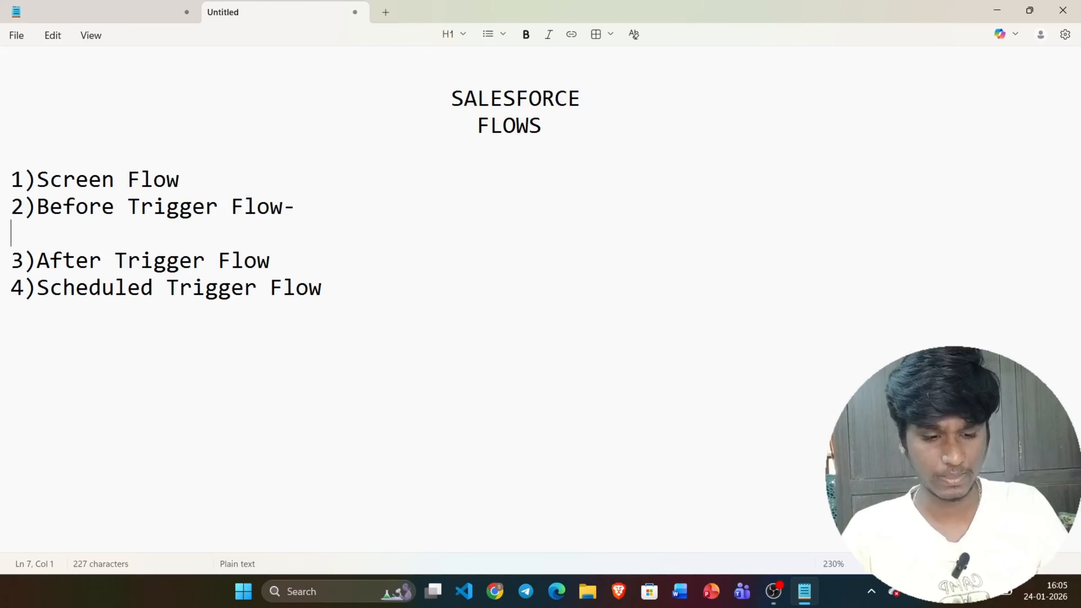
{"action": "type", "text": "-> i"}
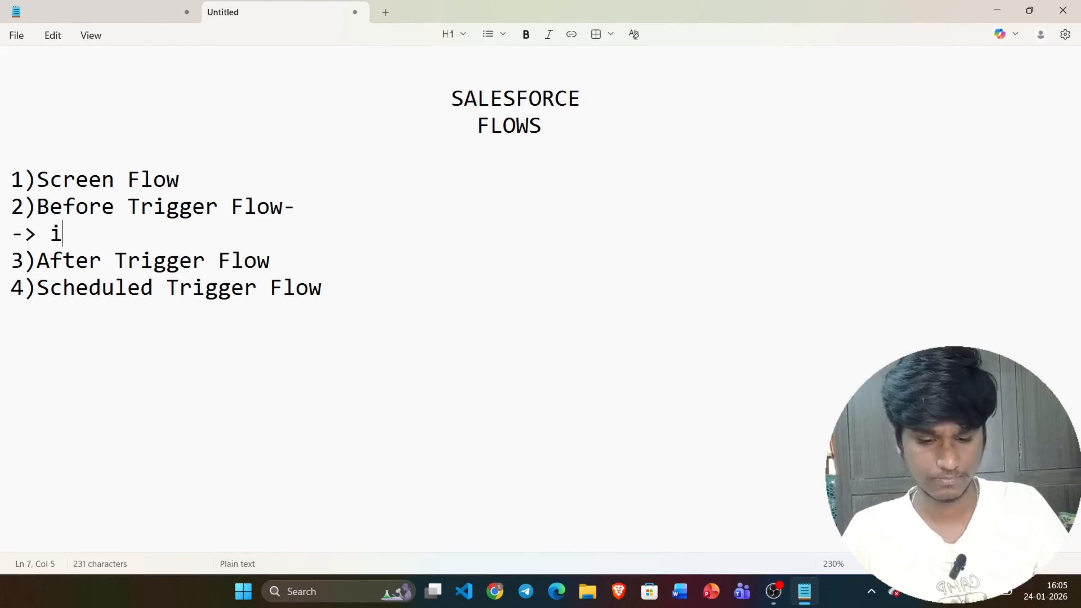
{"action": "key", "text": "BackSpace"}
{"action": "type", "text": "It tr"}
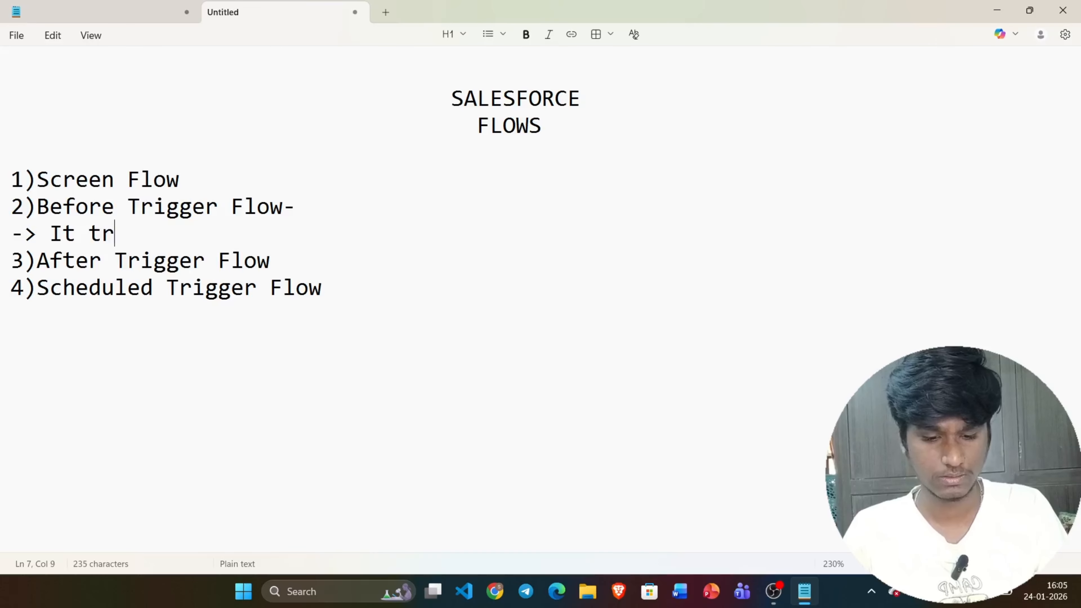
{"action": "type", "text": "iggers w"}
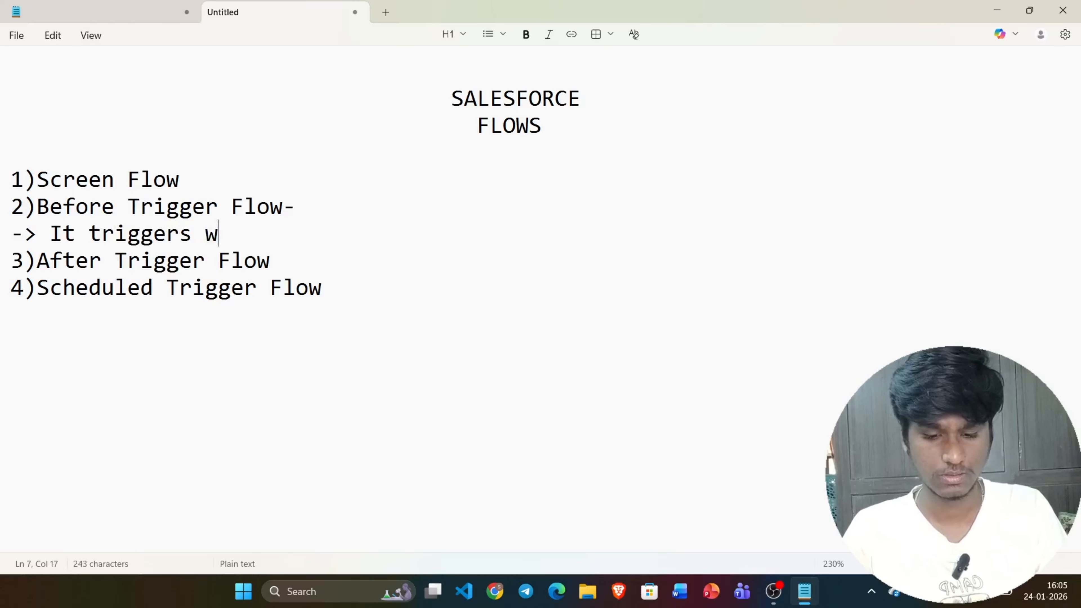
{"action": "type", "text": "hen"}
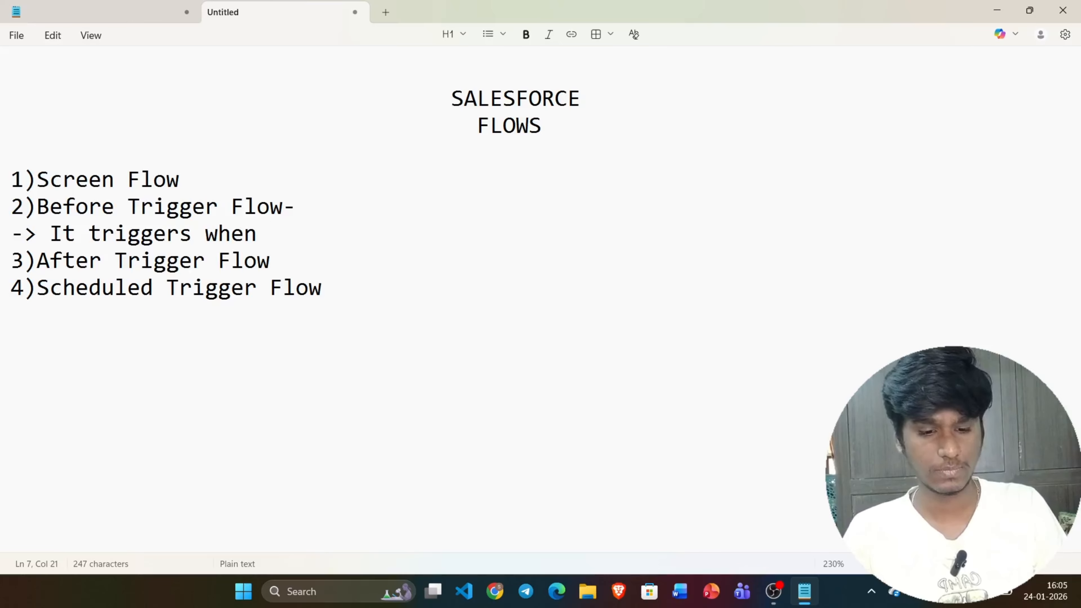
{"action": "key", "text": "BackSpace"}
{"action": "key", "text": "BackSpace"}
{"action": "key", "text": "BackSpace"}
{"action": "key", "text": "BackSpace"}
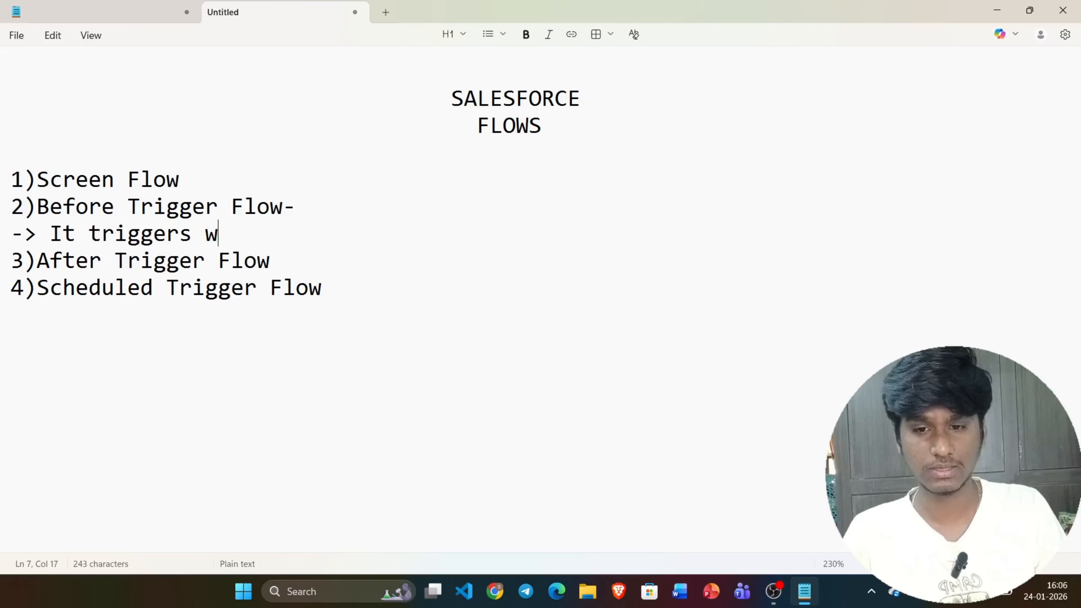
{"action": "type", "text": "be"}
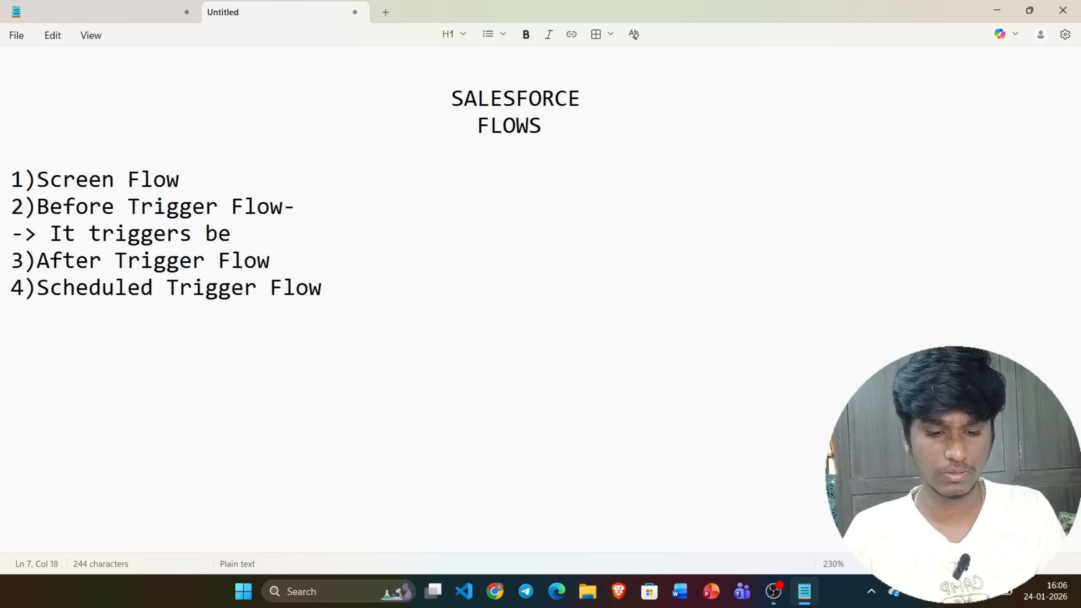
{"action": "type", "text": "fore "}
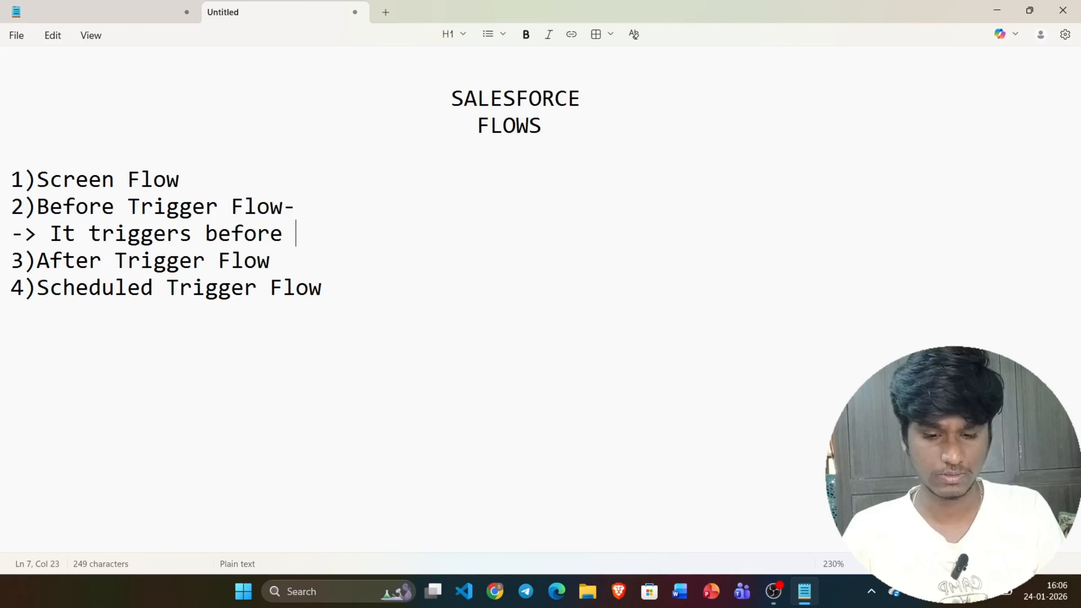
{"action": "type", "text": "saveing the "}
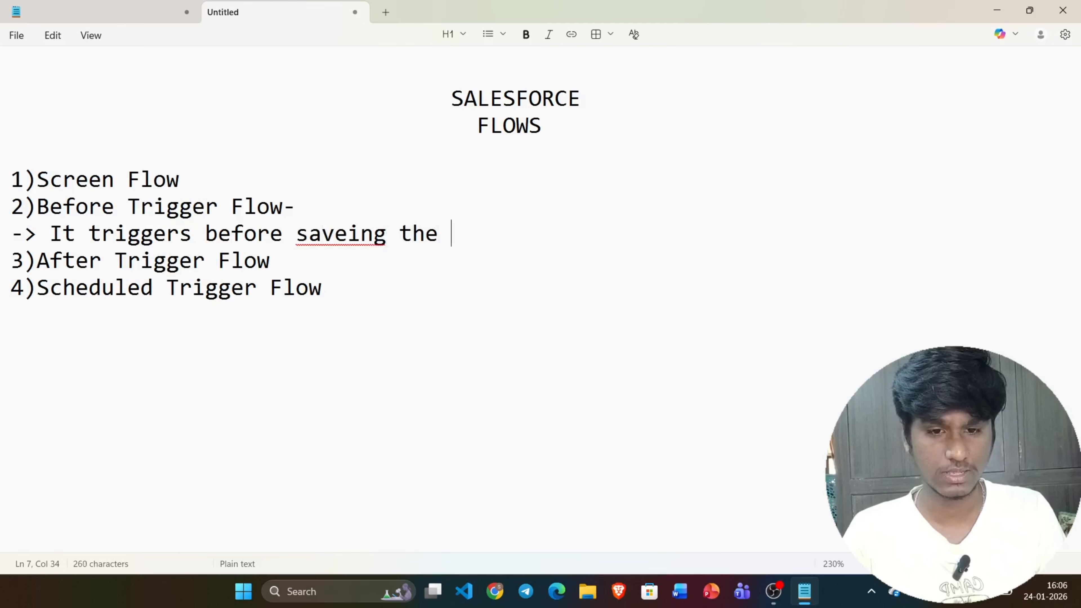
{"action": "type", "text": "data in"}
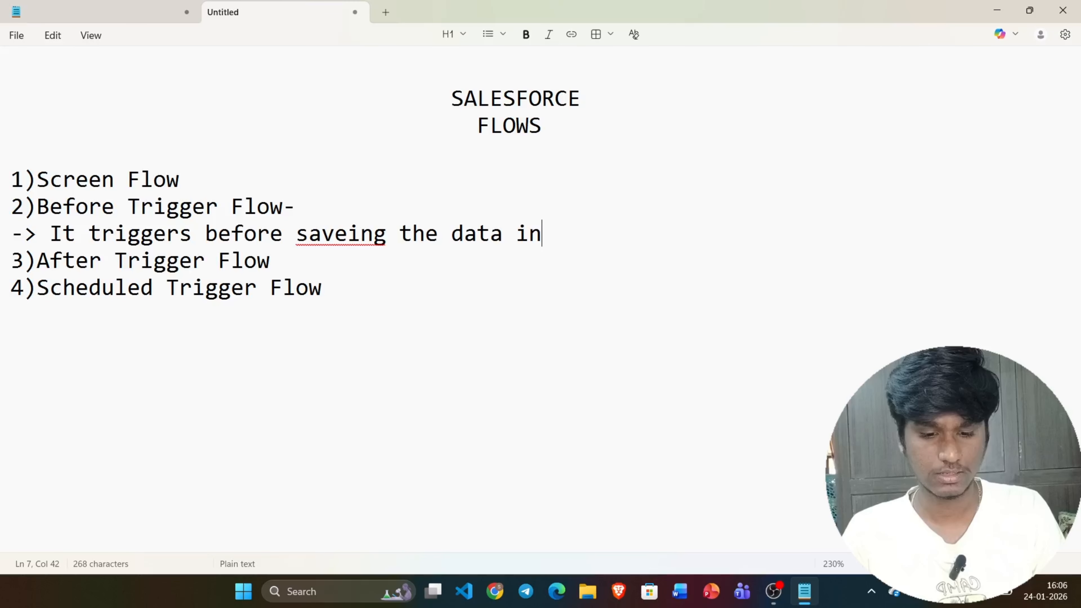
{"action": "type", "text": " the database"}
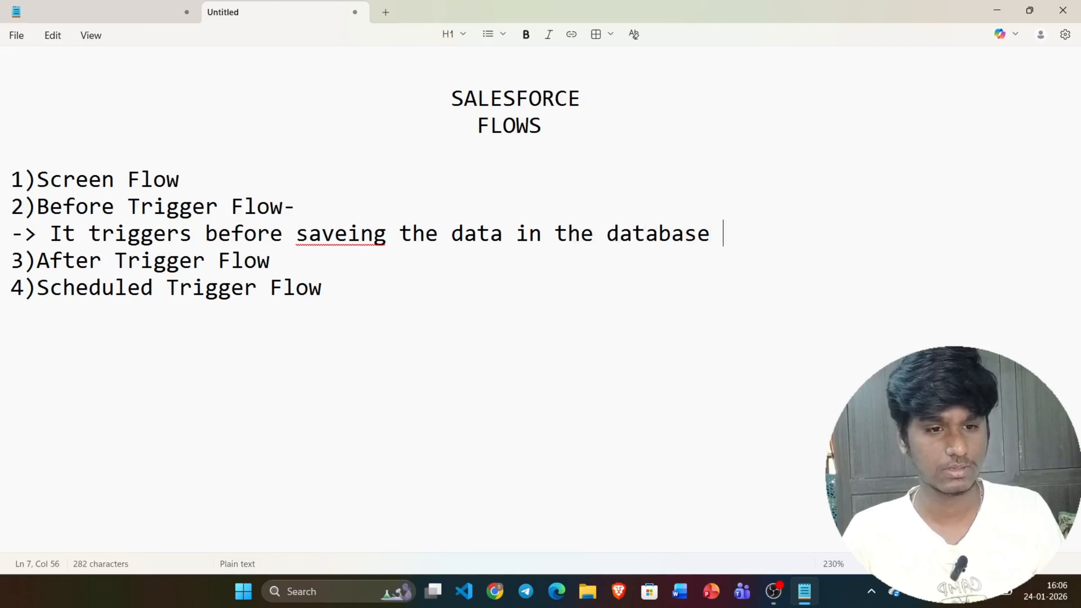
{"action": "key", "text": "Return"}
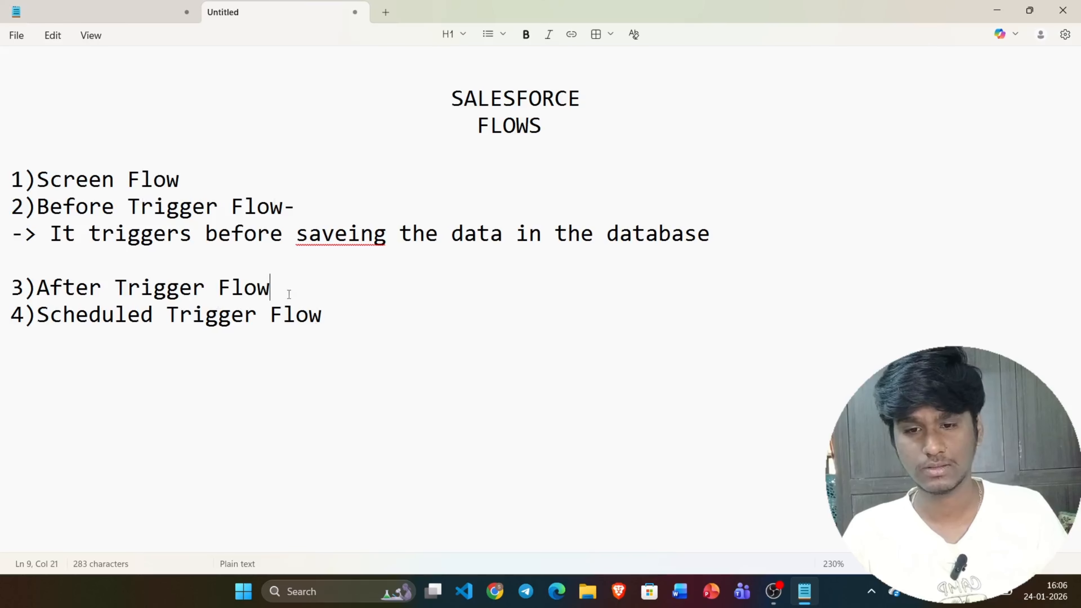
Append a dash to the After Trigger Flow heading and add the note "->It trigger After saving the data in the database." beneath it.
{"action": "type", "text": "-"}
{"action": "key", "text": "Return"}
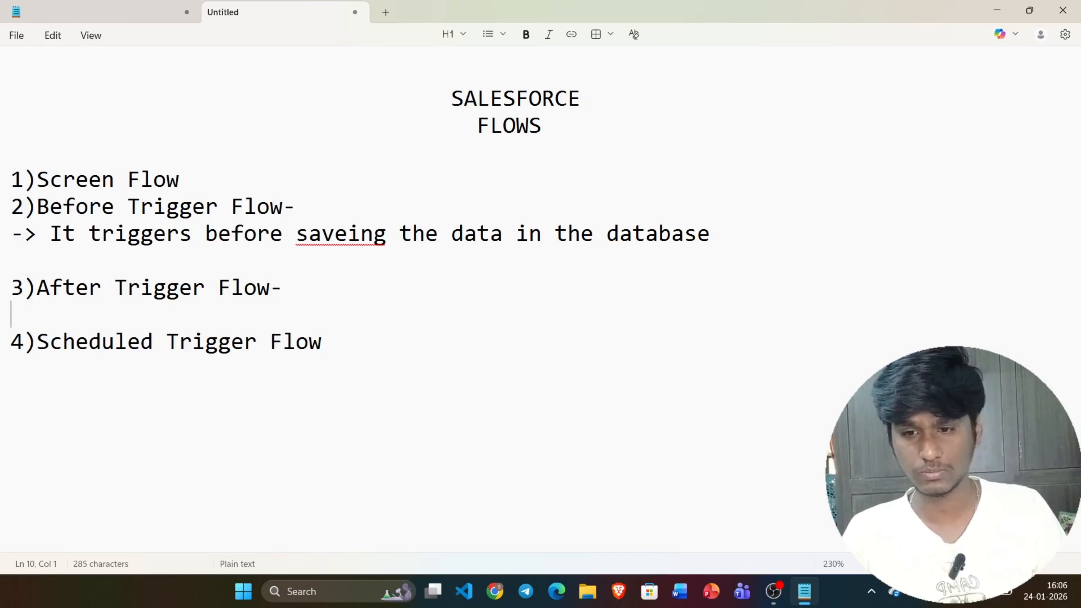
{"action": "type", "text": "->"}
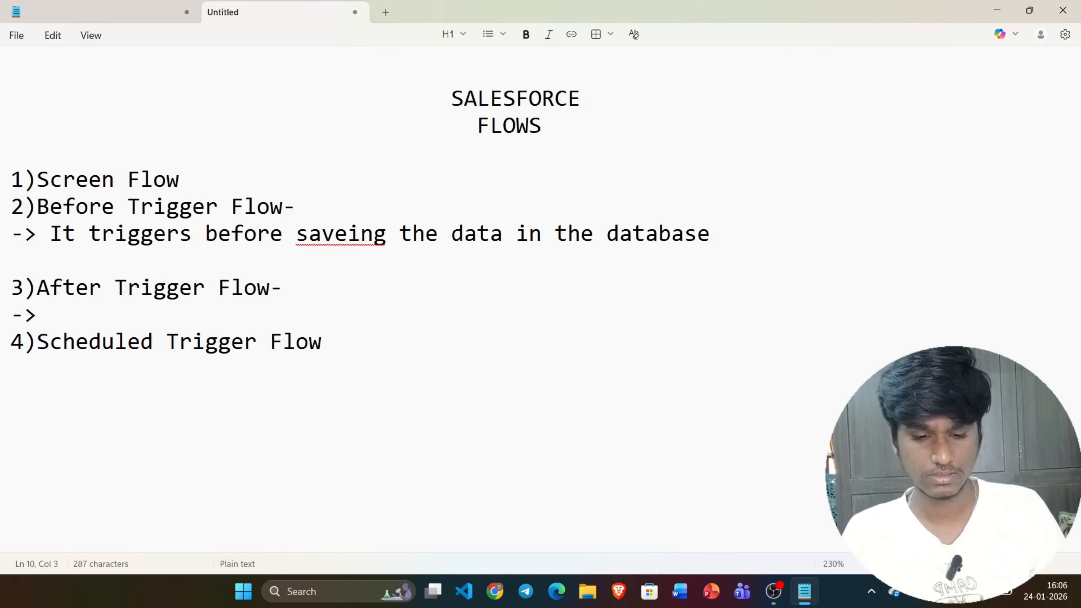
{"action": "type", "text": "It trigg"}
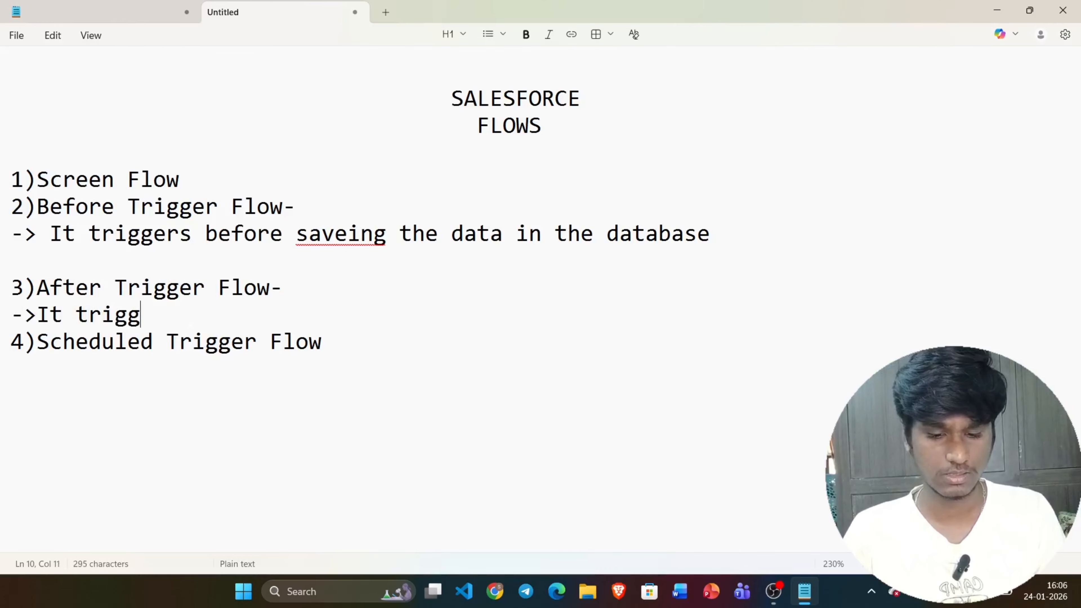
{"action": "type", "text": "er A"}
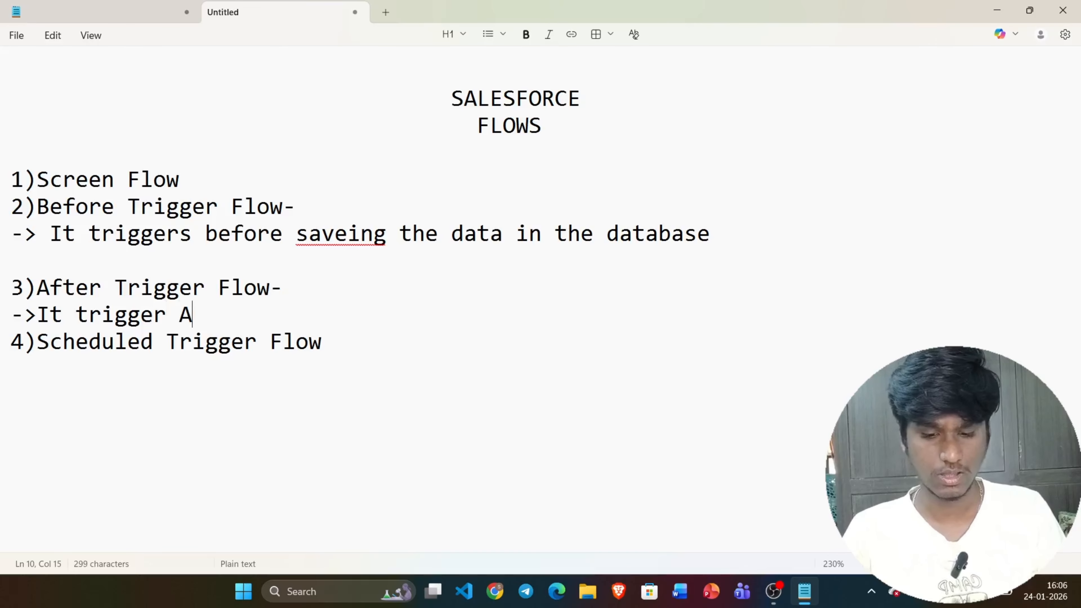
{"action": "type", "text": "fter saving"}
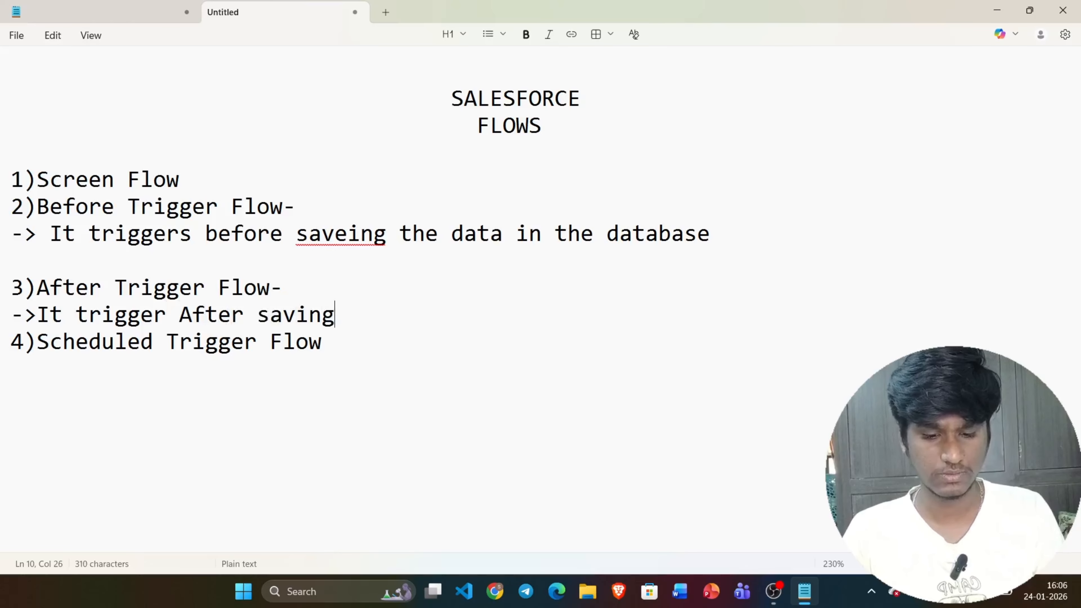
{"action": "type", "text": " the data "}
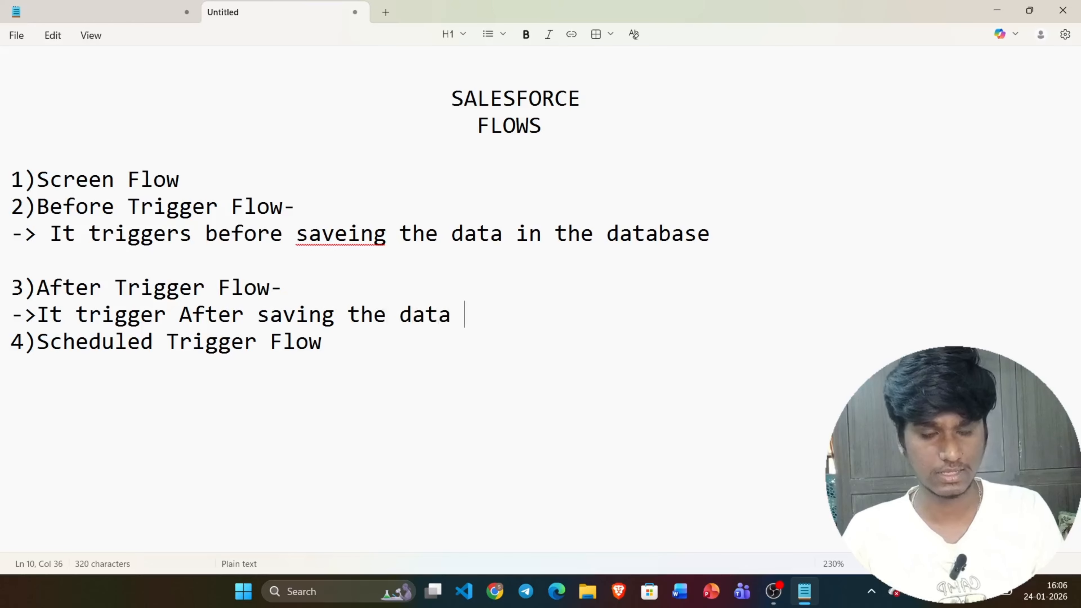
{"action": "type", "text": "in the d"}
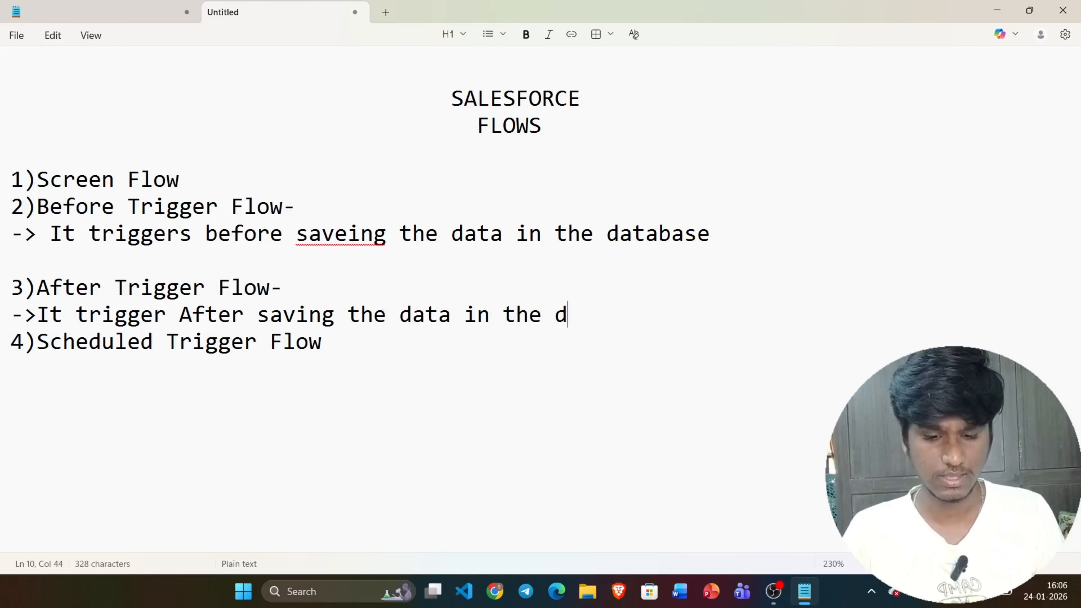
{"action": "type", "text": "atabase."}
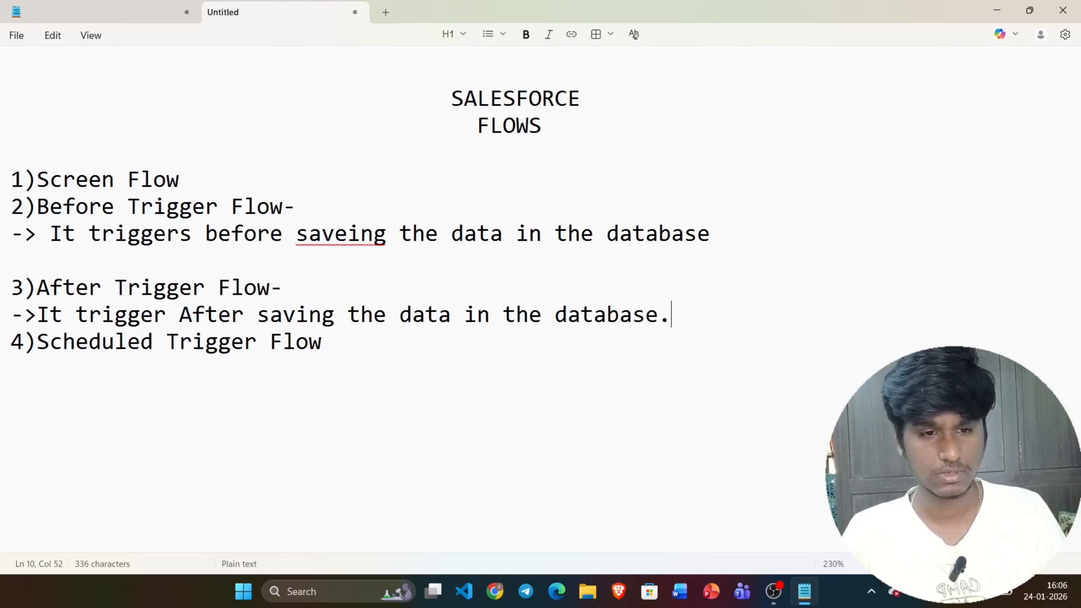
End the Before Trigger Flow note with a period and add a second note, "->BFT Happens in one object it self.".
{"action": "left_click", "coordinate": [744, 224]}
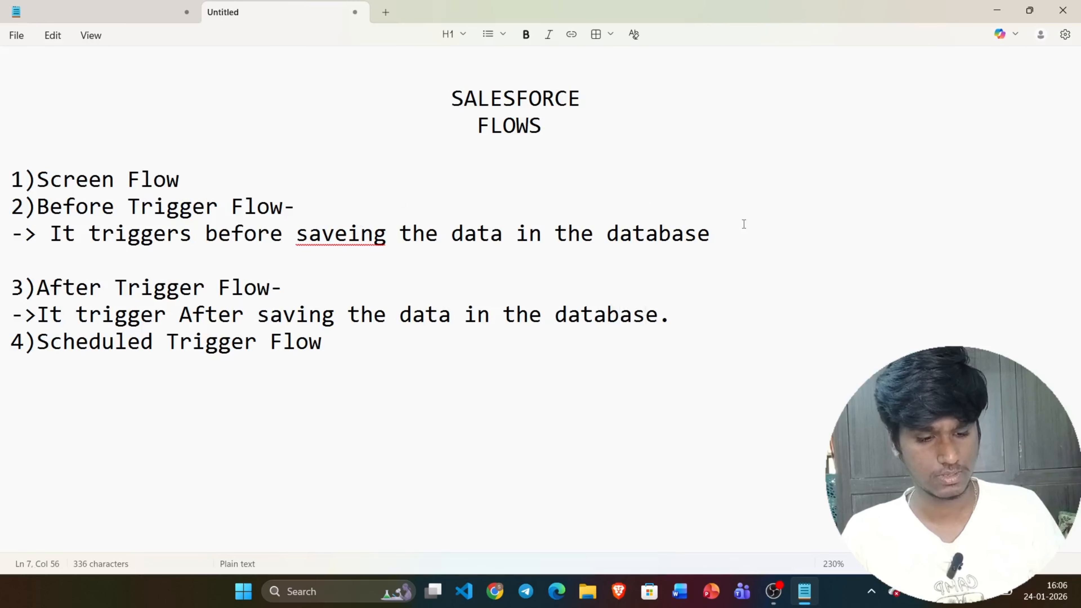
{"action": "type", "text": "."}
{"action": "key", "text": "Return"}
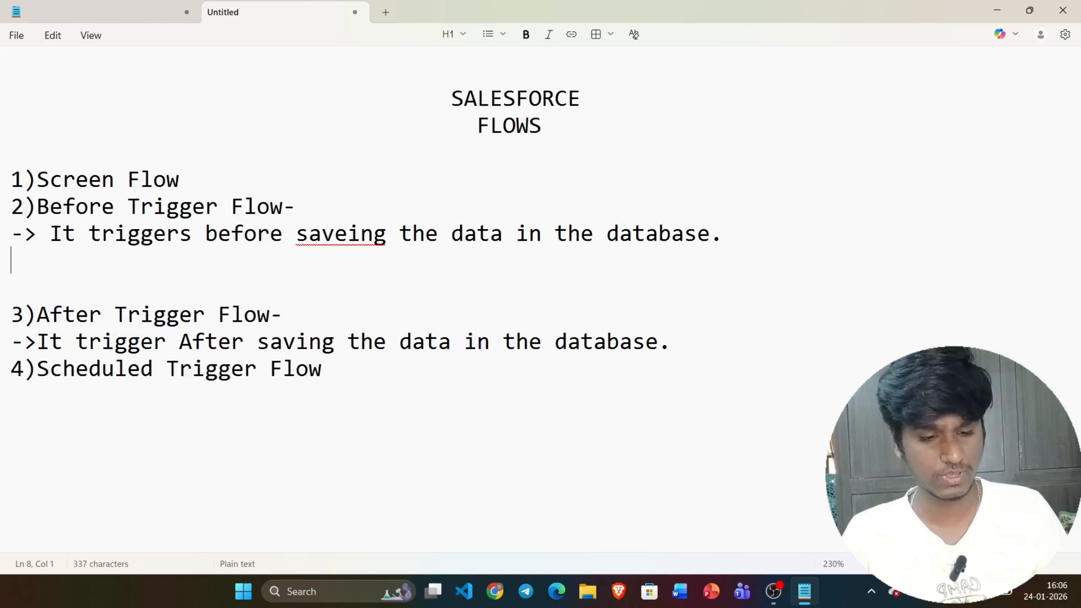
{"action": "type", "text": "->"}
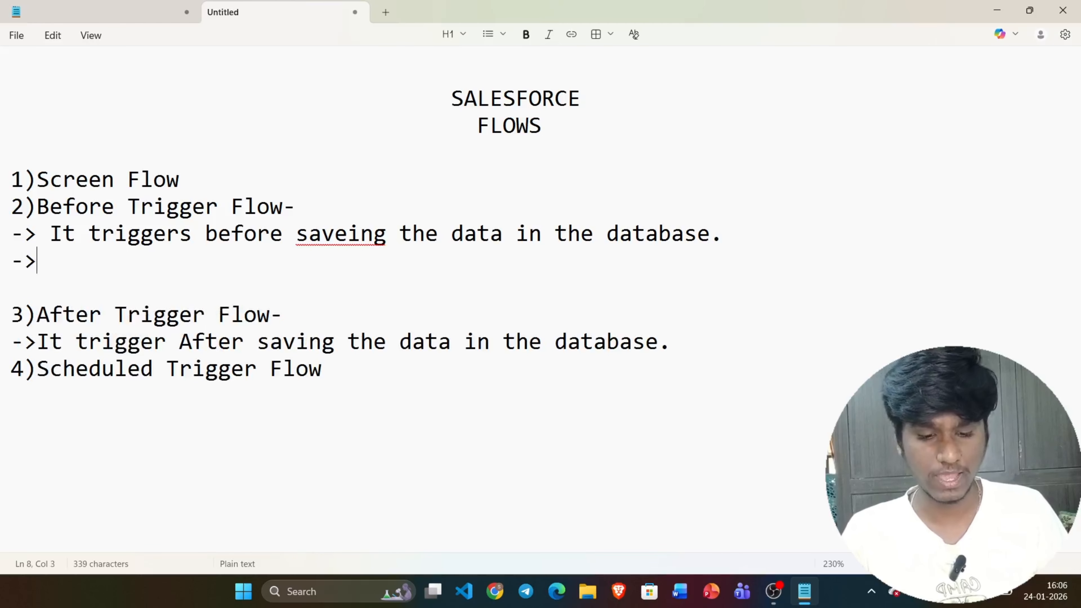
{"action": "type", "text": "BFT"}
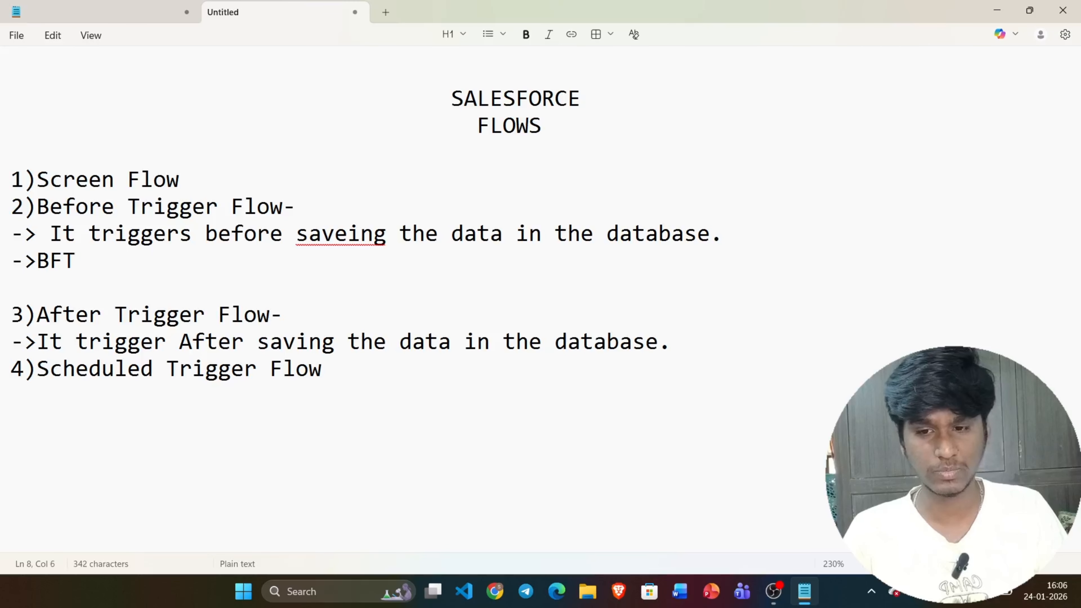
{"action": "type", "text": " Happens in"}
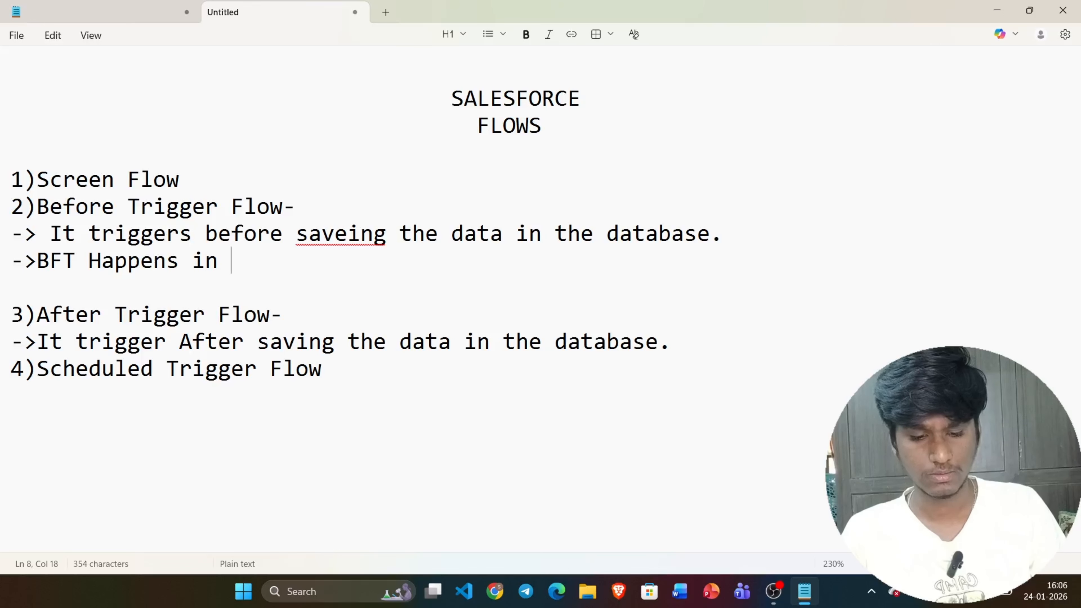
{"action": "type", "text": " one "}
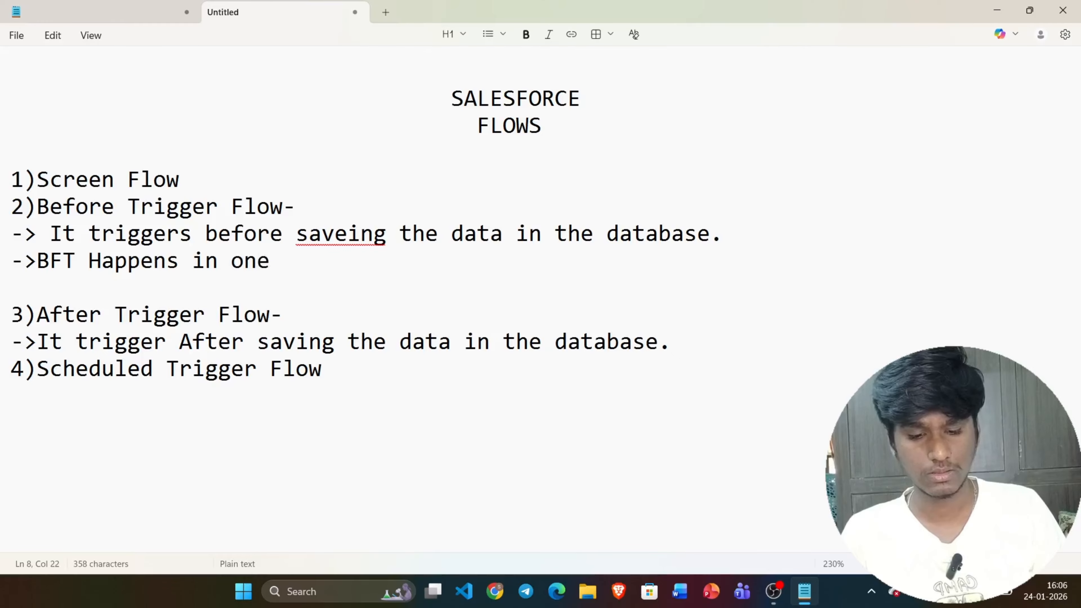
{"action": "type", "text": "object it s"}
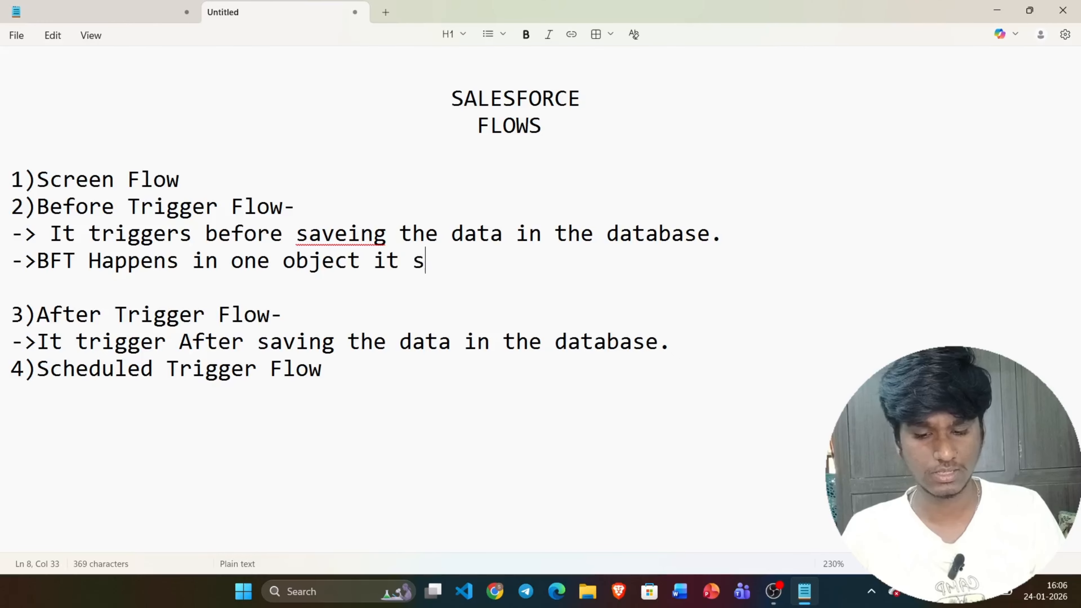
{"action": "type", "text": "elf"}
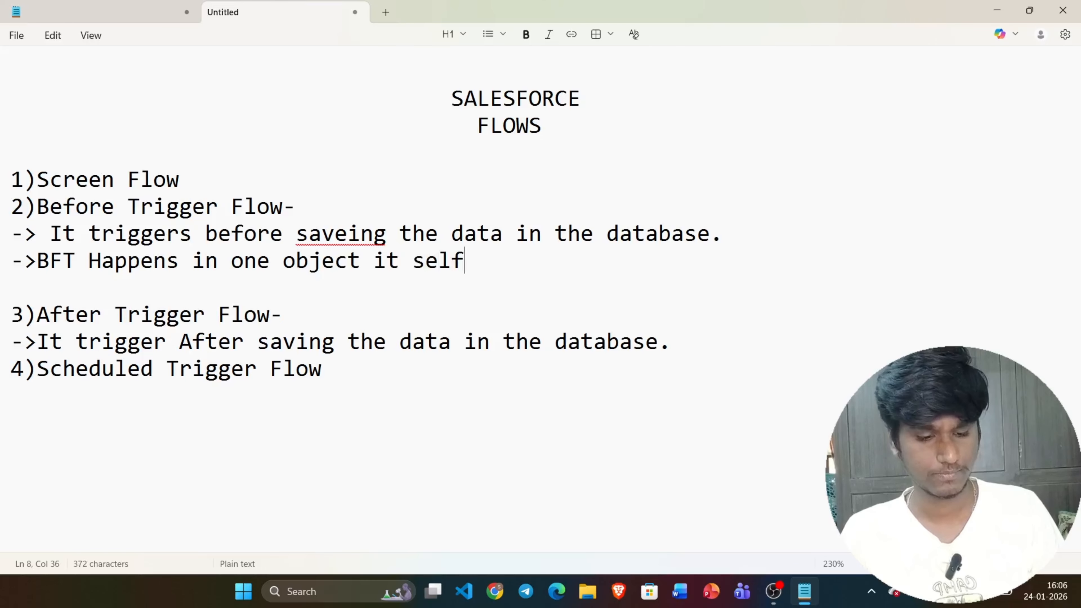
{"action": "type", "text": "."}
Add a second note under After Trigger Flow reading "->AFT Happens in 2 objects".
{"action": "left_click", "coordinate": [720, 348]}
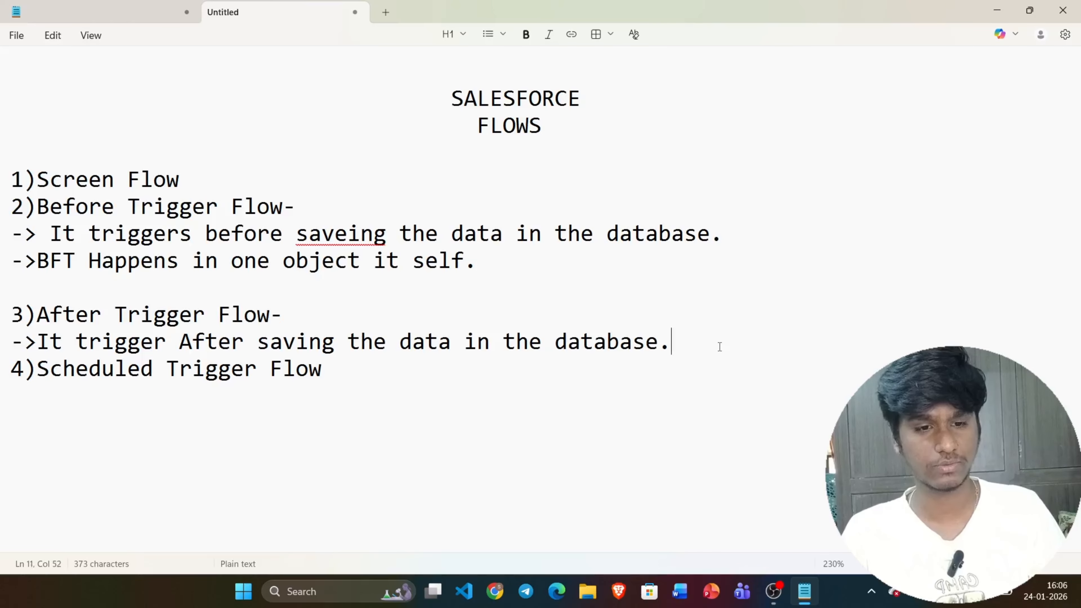
{"action": "key", "text": "Return"}
{"action": "type", "text": "->"}
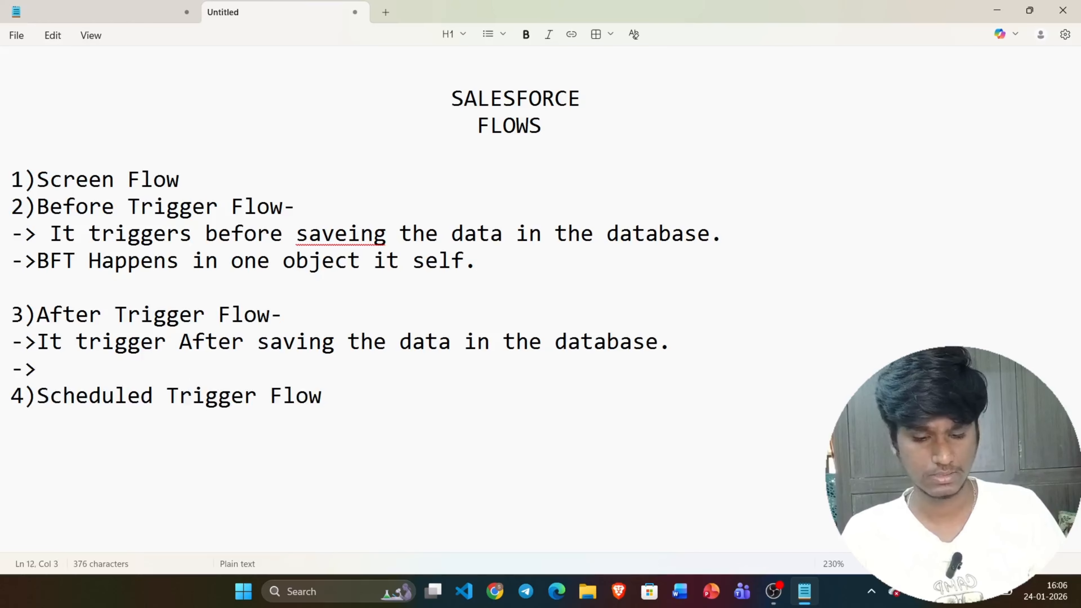
{"action": "type", "text": "AFT "}
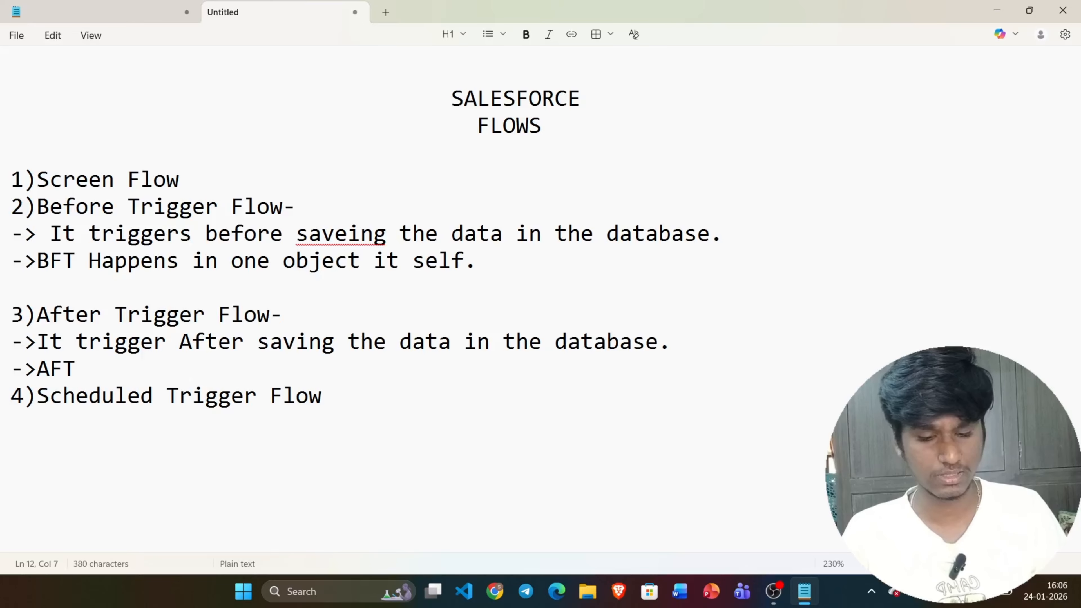
{"action": "type", "text": "Happens"}
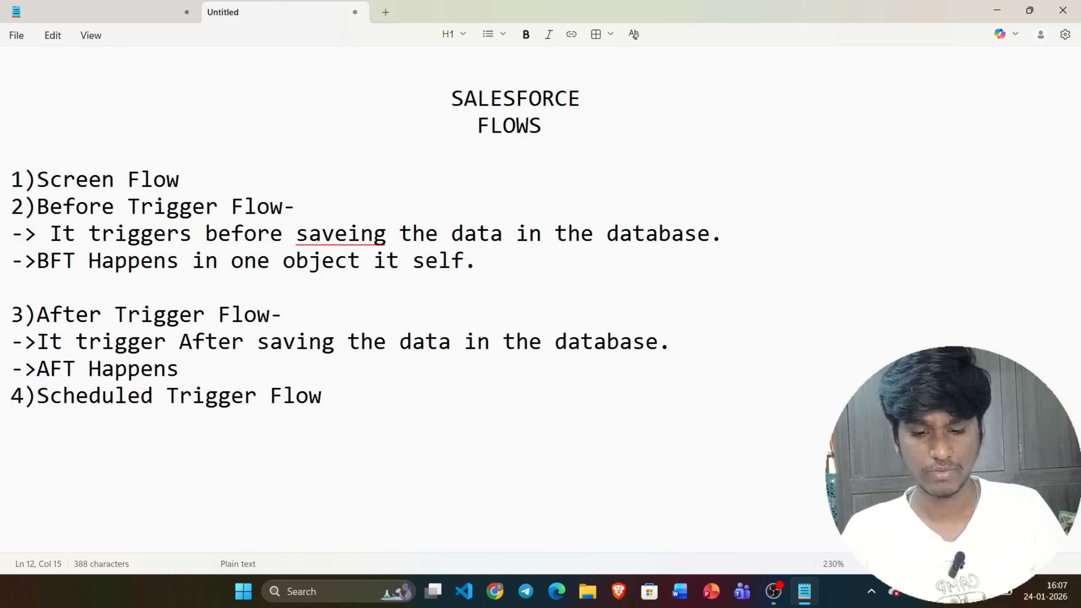
{"action": "type", "text": " in"}
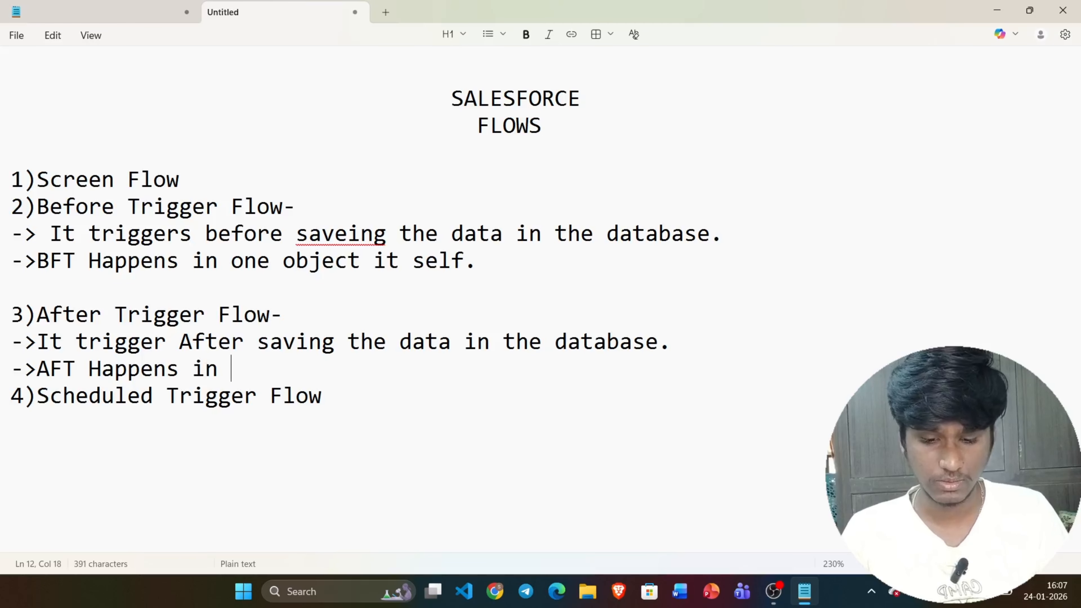
{"action": "type", "text": " 2 "}
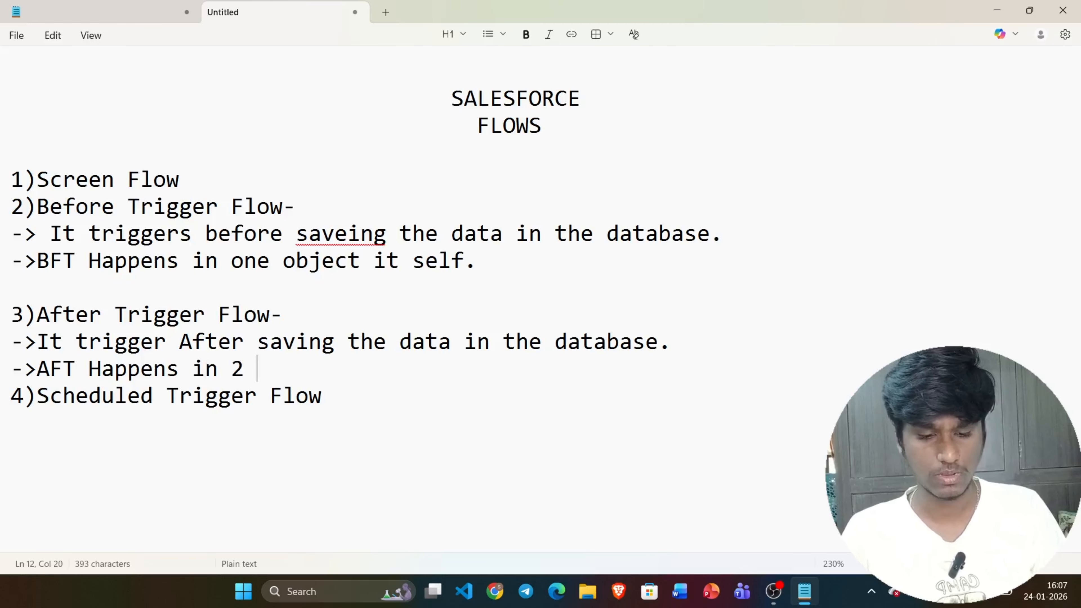
{"action": "type", "text": "objects"}
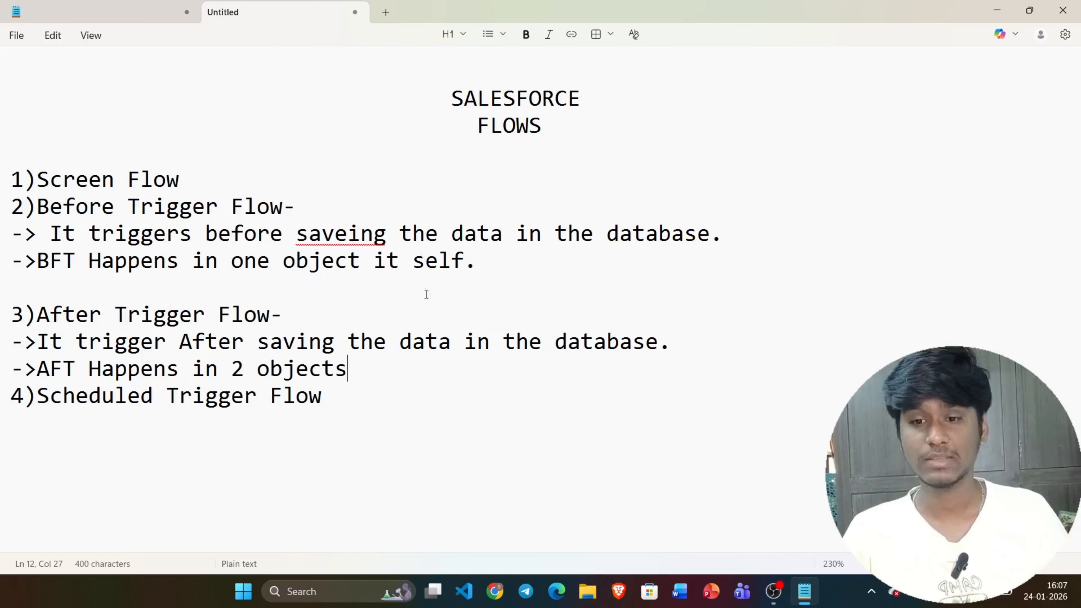
End the second After Trigger Flow note with a period, and insert blank lines beneath it and beneath the Screen Flow heading.
{"action": "left_click", "coordinate": [561, 247]}
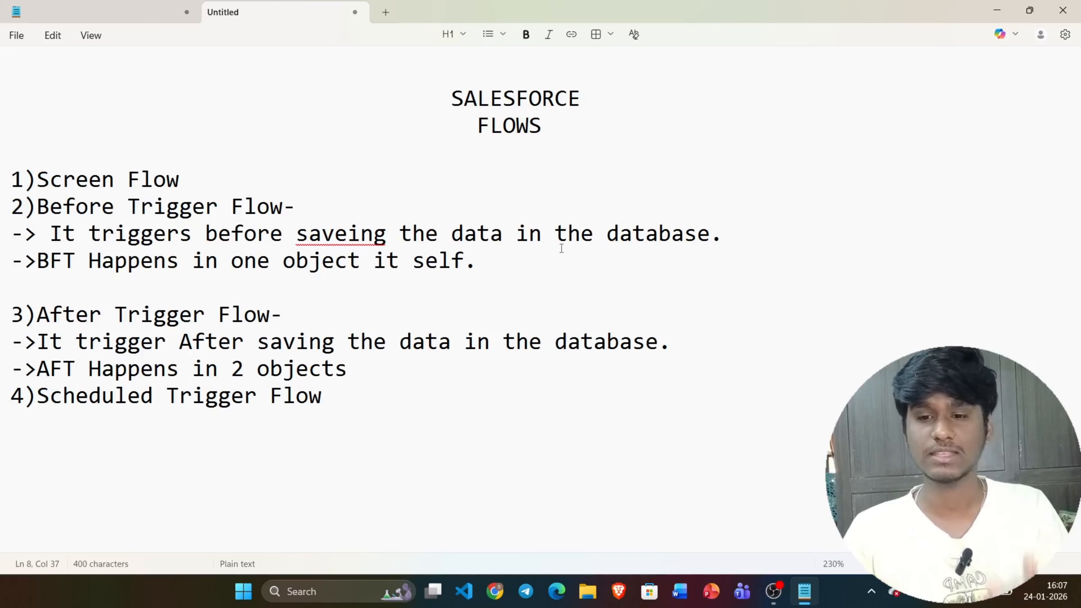
{"action": "left_click", "coordinate": [403, 371]}
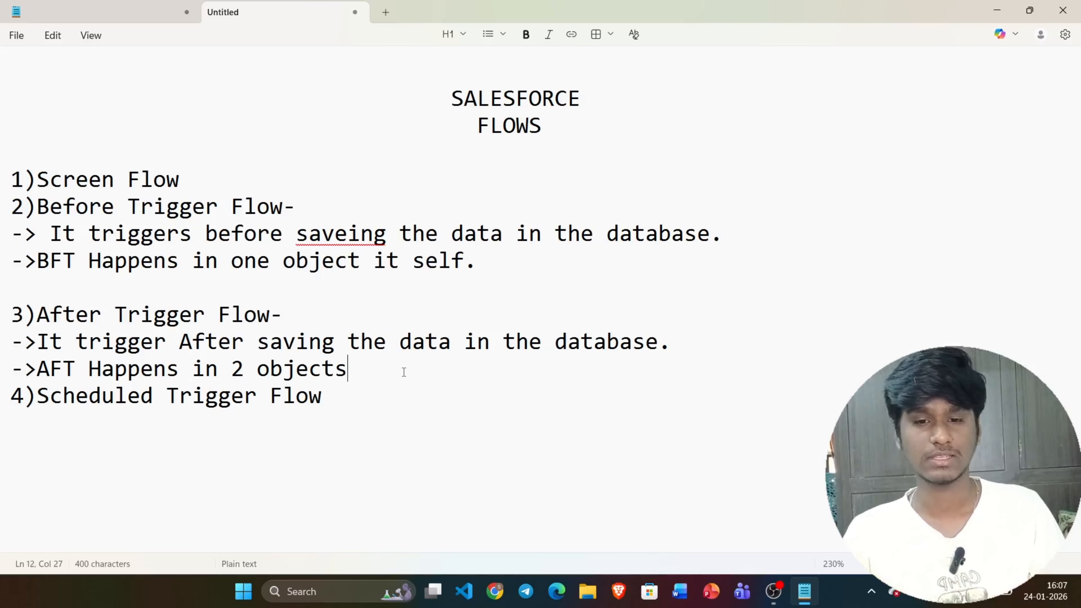
{"action": "type", "text": "."}
{"action": "key", "text": "Return"}
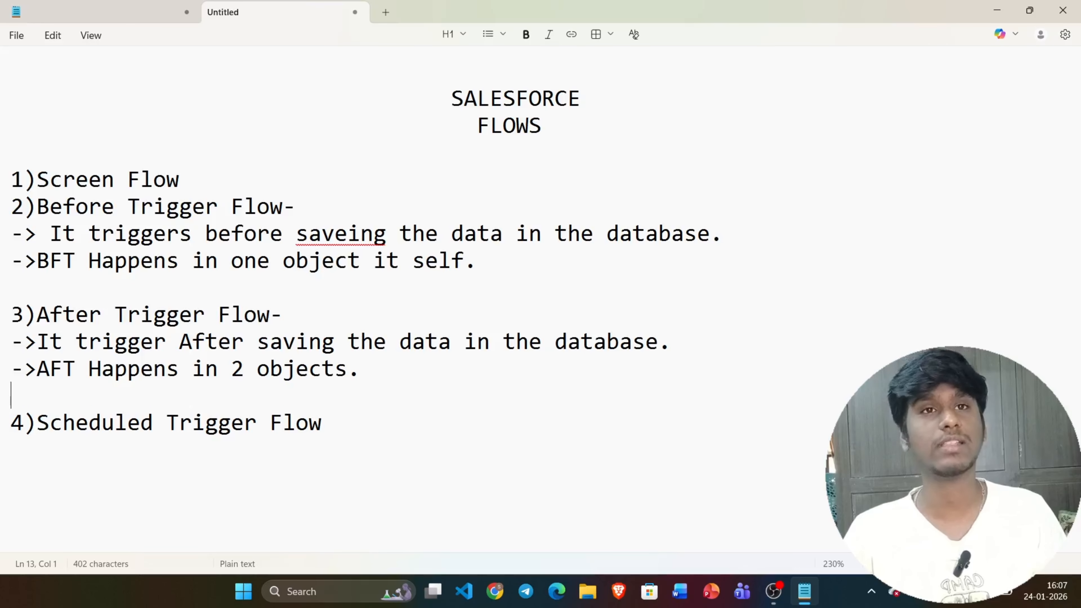
{"action": "left_click", "coordinate": [218, 176]}
{"action": "key", "text": "Return"}
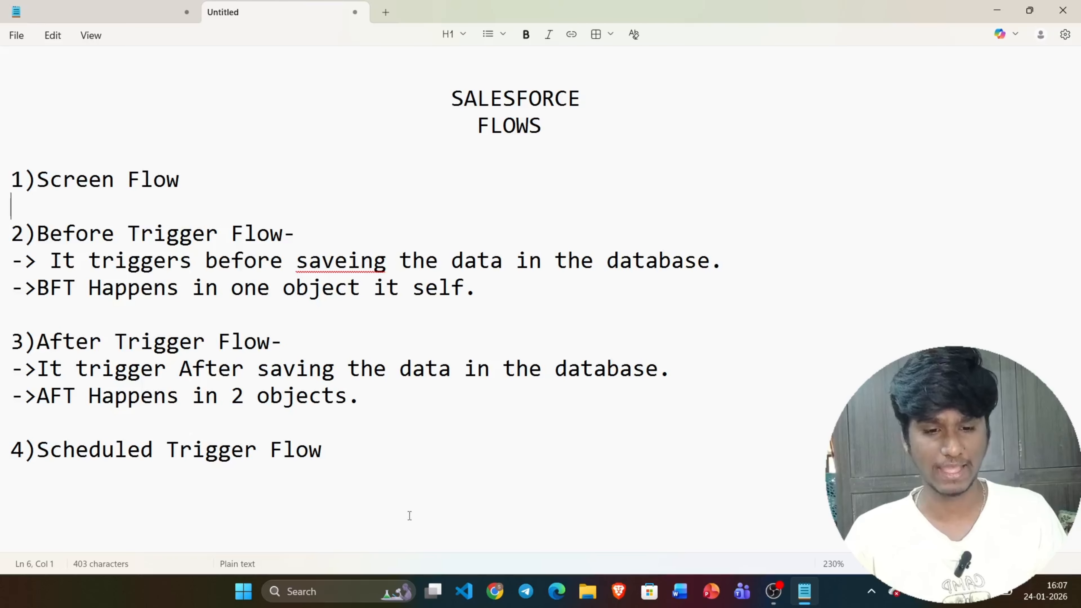
Switch to Chrome, open the Salesforce login page and log in with the saved credentials.
{"action": "left_click", "coordinate": [494, 591]}
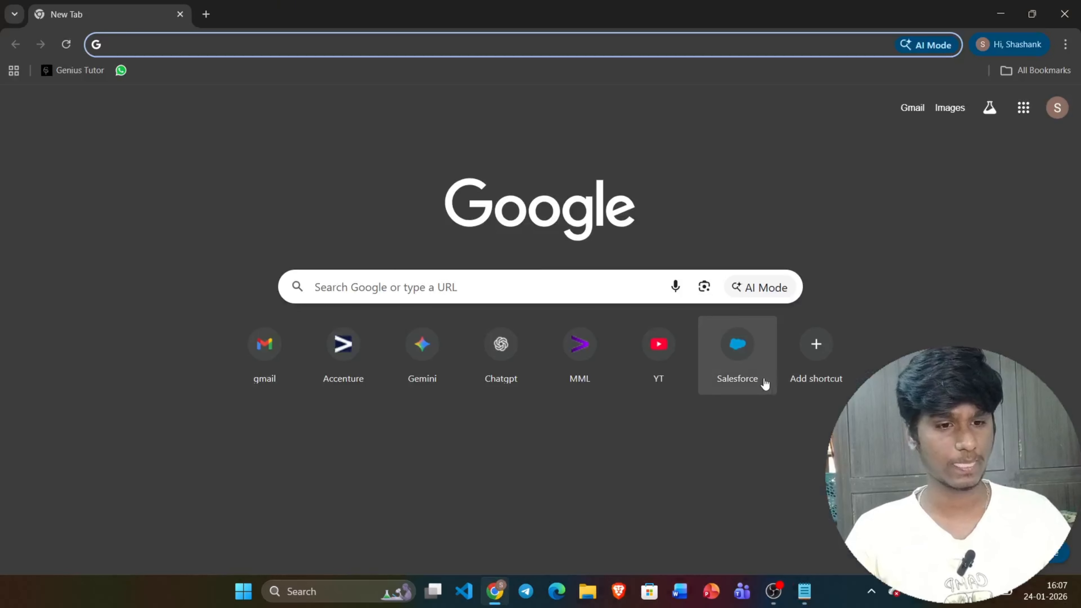
{"action": "left_click", "coordinate": [763, 378]}
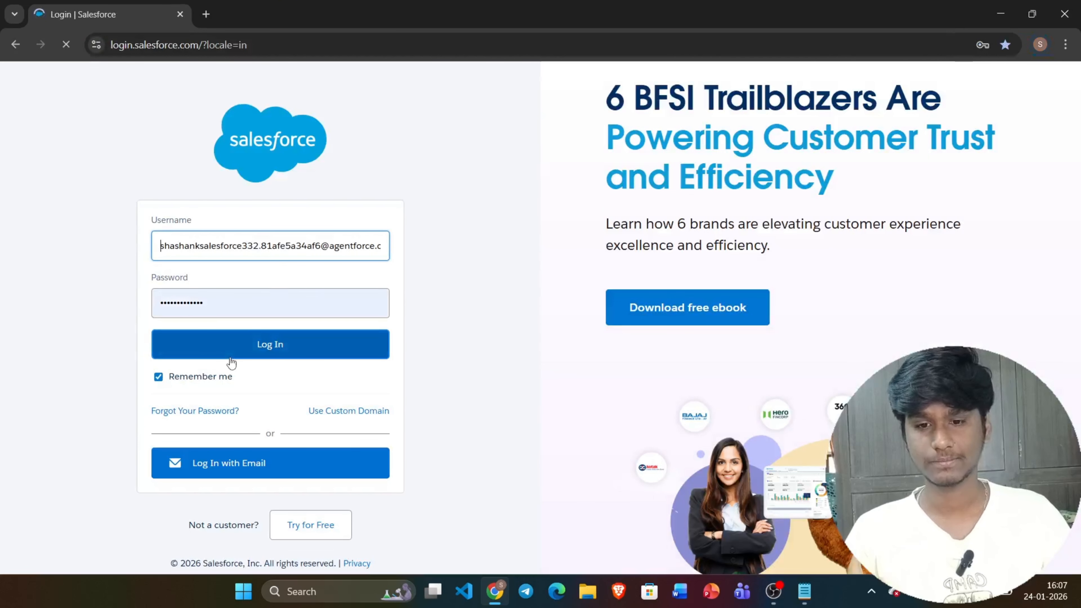
{"action": "left_click", "coordinate": [230, 359]}
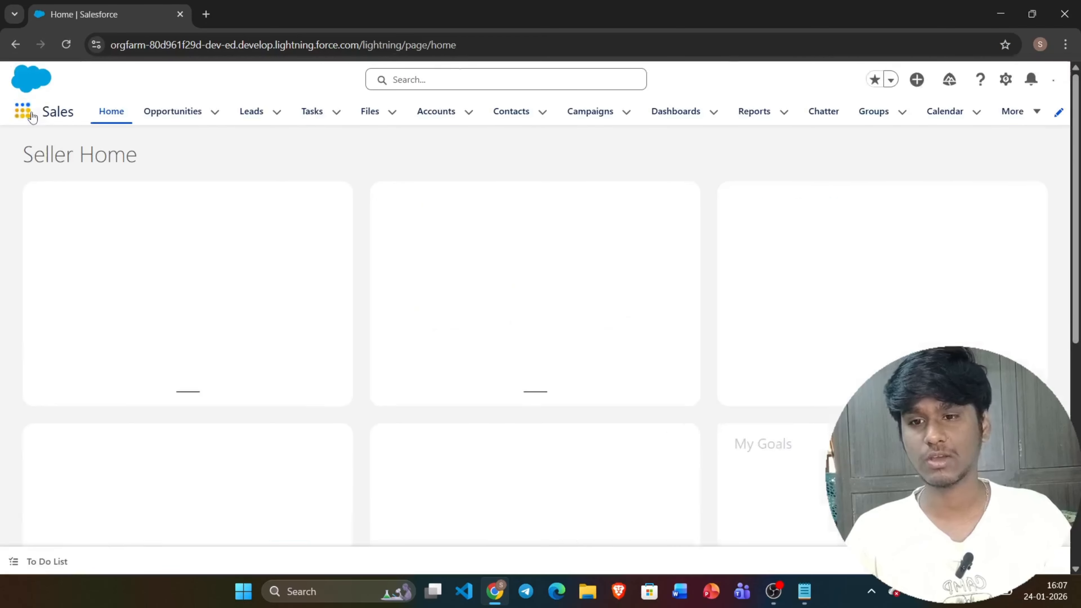
Open the Opportunities list and examine the stage of the Burlington Textiles Weaving Plant Generator opportunity.
{"action": "left_click", "coordinate": [23, 111]}
{"action": "left_click", "coordinate": [313, 147]}
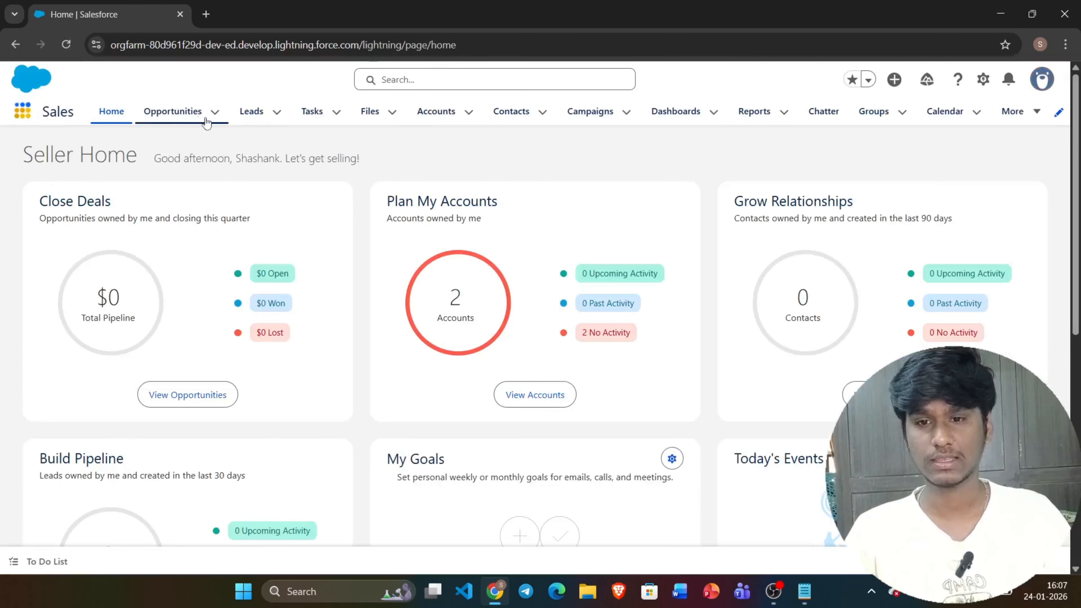
{"action": "left_click", "coordinate": [160, 111]}
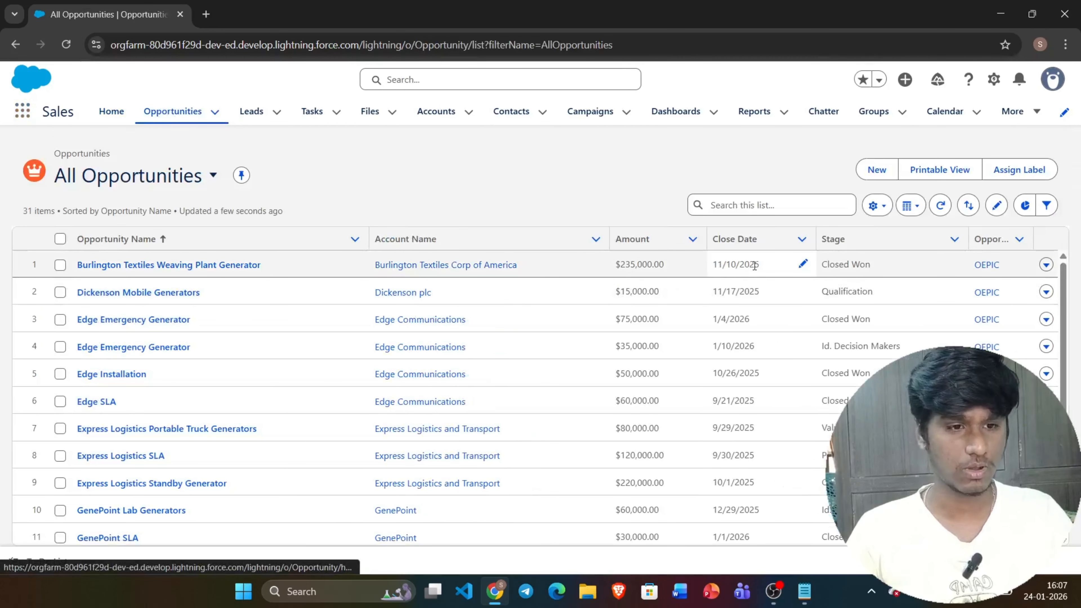
{"action": "left_click_drag", "start_coordinate": [872, 265], "coordinate": [821, 264]}
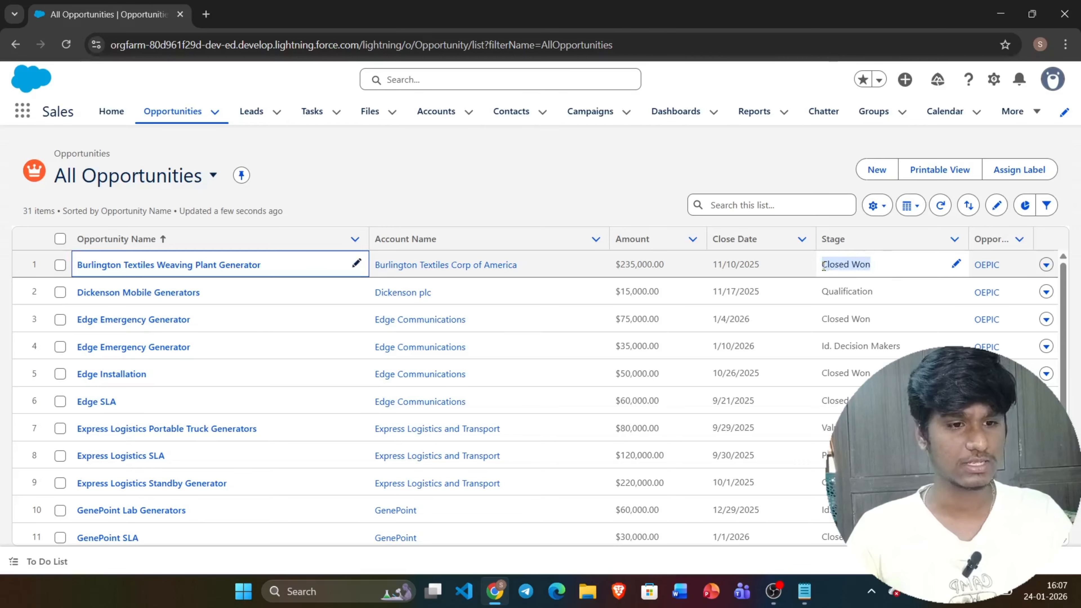
Open the Dickenson plc account from the Accounts list and look through the fields in its details.
{"action": "left_click", "coordinate": [427, 123]}
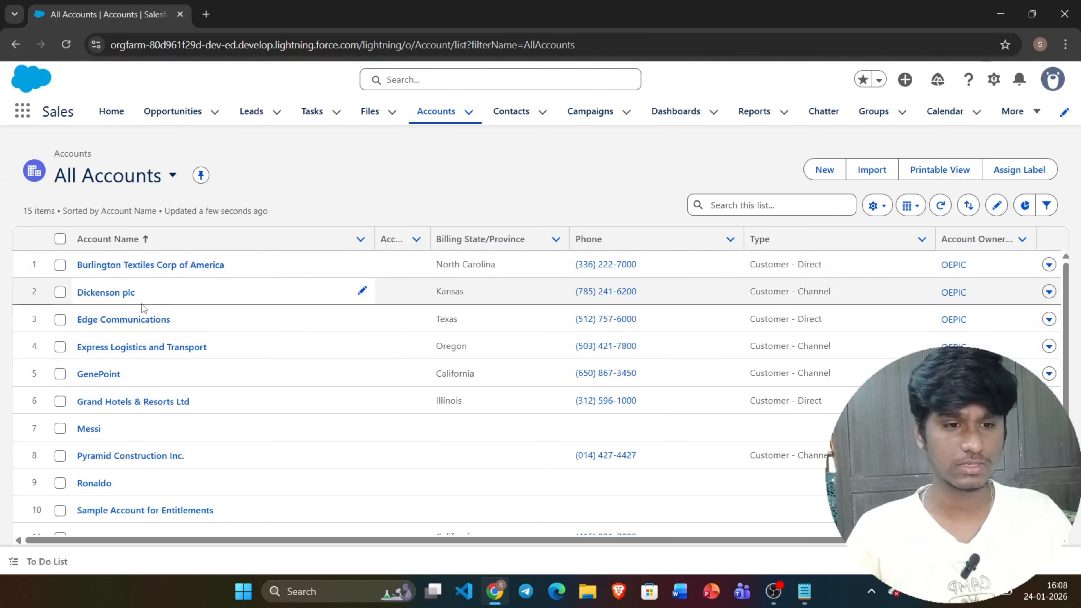
{"action": "left_click", "coordinate": [122, 294]}
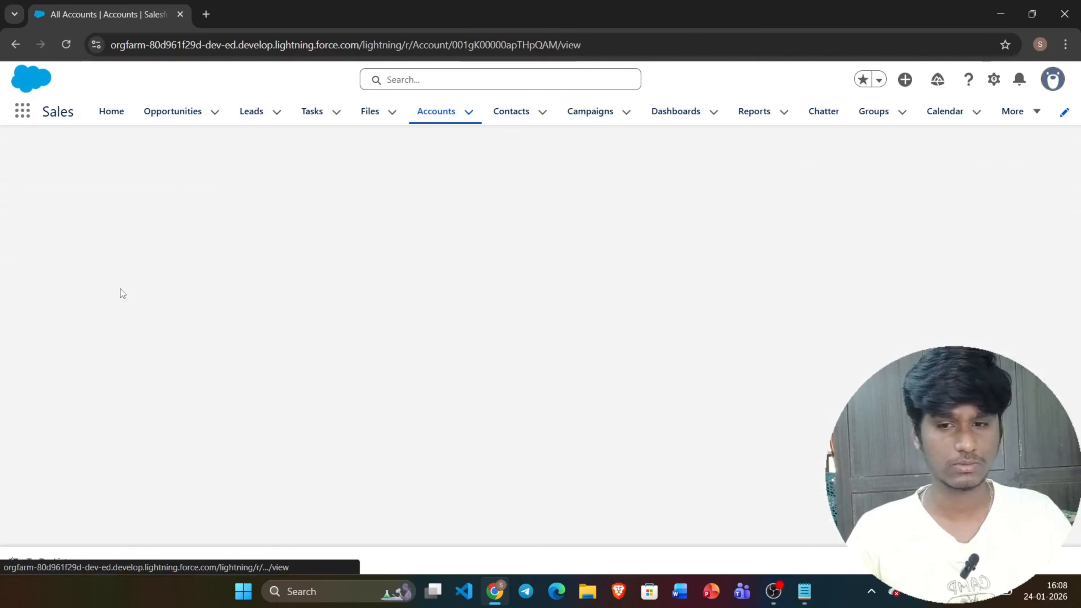
{"action": "left_click", "coordinate": [130, 289]}
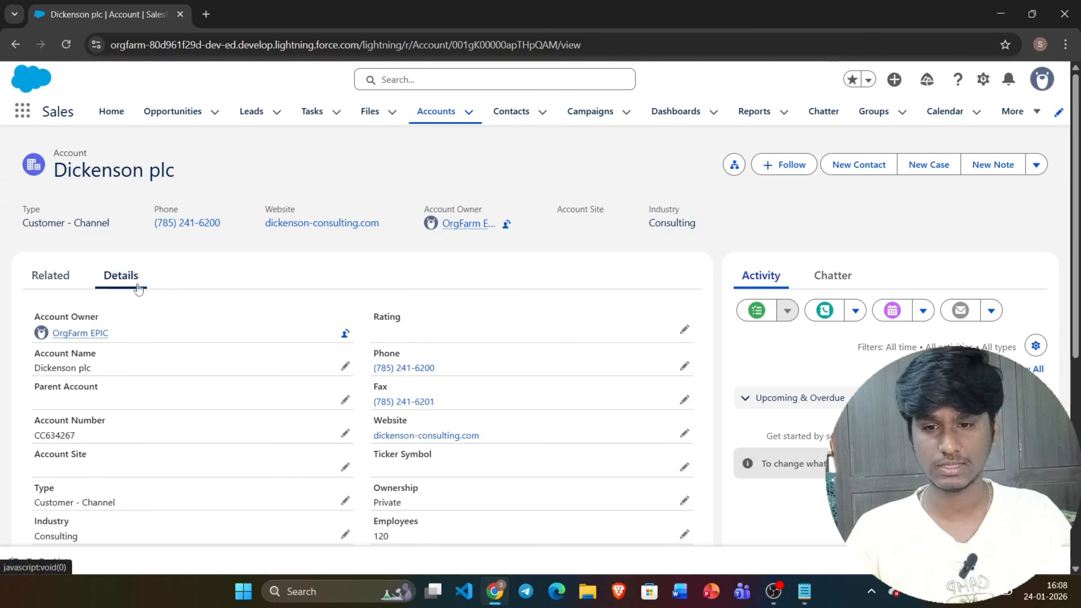
{"action": "scroll", "coordinate": [263, 347], "scroll_direction": "down", "scroll_amount": 3}
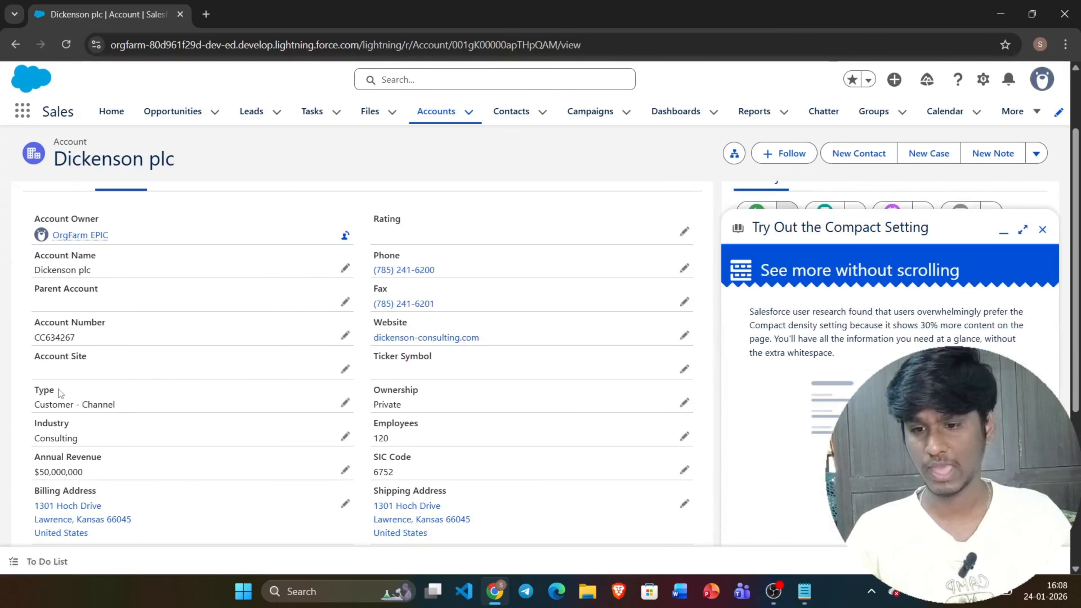
{"action": "scroll", "coordinate": [270, 415], "scroll_direction": "up", "scroll_amount": 2}
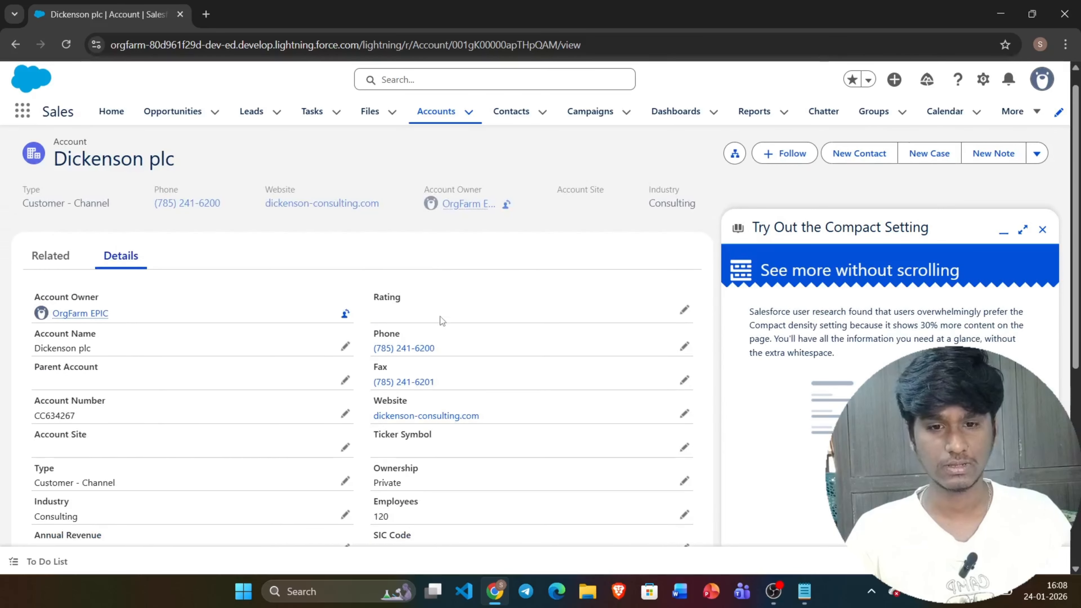
{"action": "scroll", "coordinate": [532, 307], "scroll_direction": "down", "scroll_amount": 2}
{"action": "scroll", "coordinate": [531, 307], "scroll_direction": "up", "scroll_amount": 3}
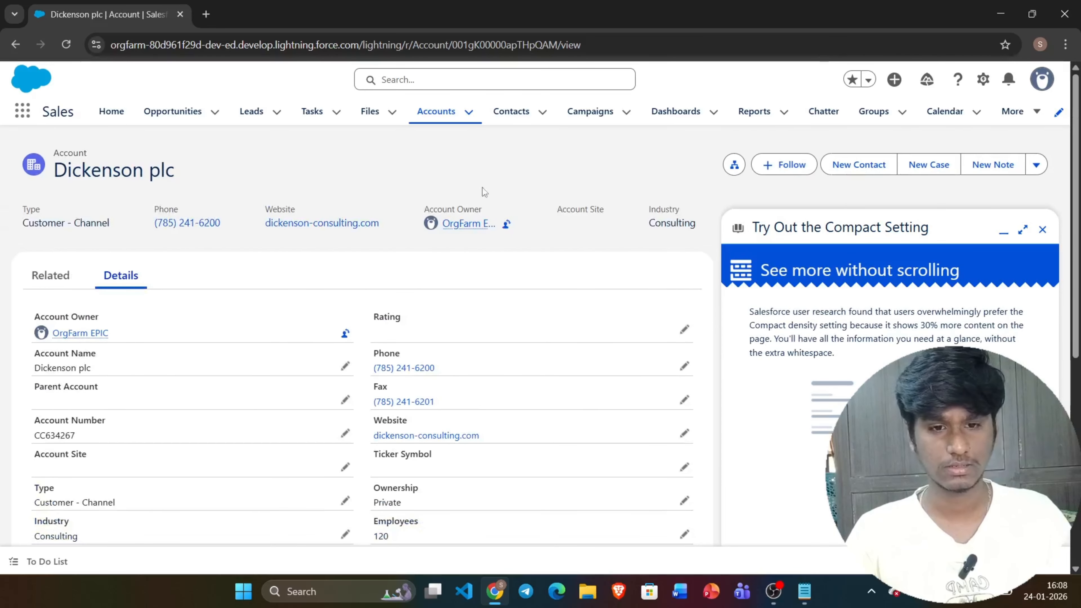
Return to the Accounts list and view the details of the Express Logistics and Transport account.
{"action": "left_click", "coordinate": [440, 117]}
{"action": "left_click", "coordinate": [111, 347]}
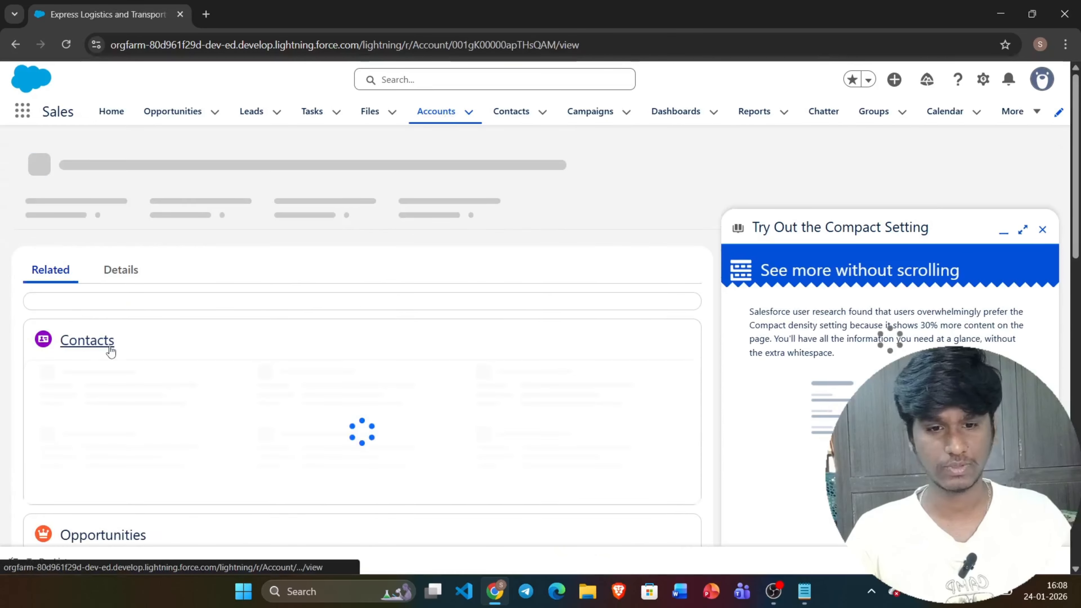
{"action": "left_click", "coordinate": [118, 274]}
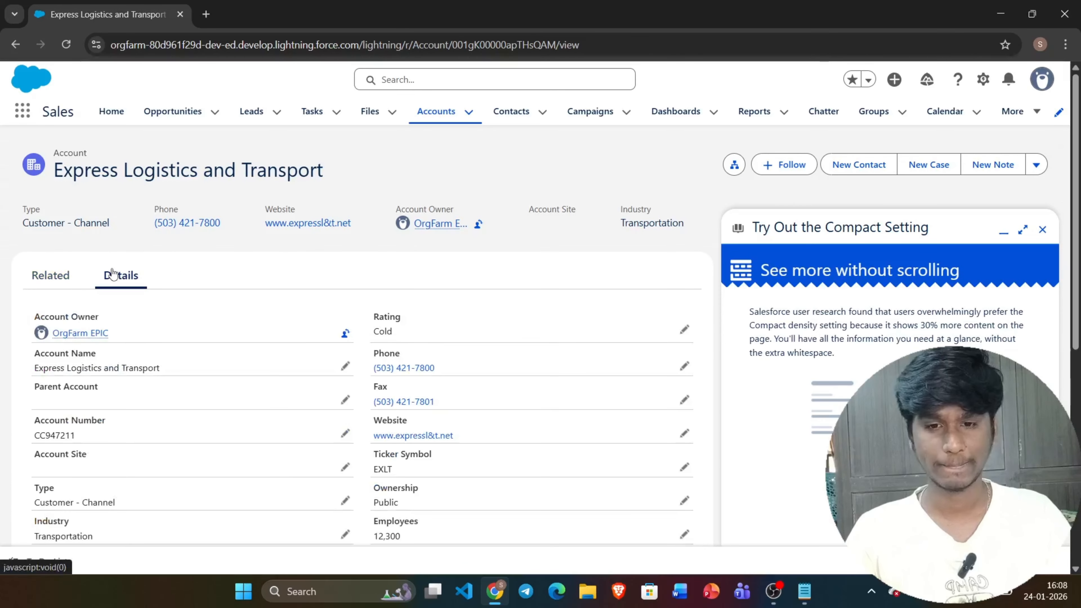
Go back to the Accounts list, dismiss the Compact Setting pop-up and look through the listed accounts.
{"action": "left_click", "coordinate": [425, 116]}
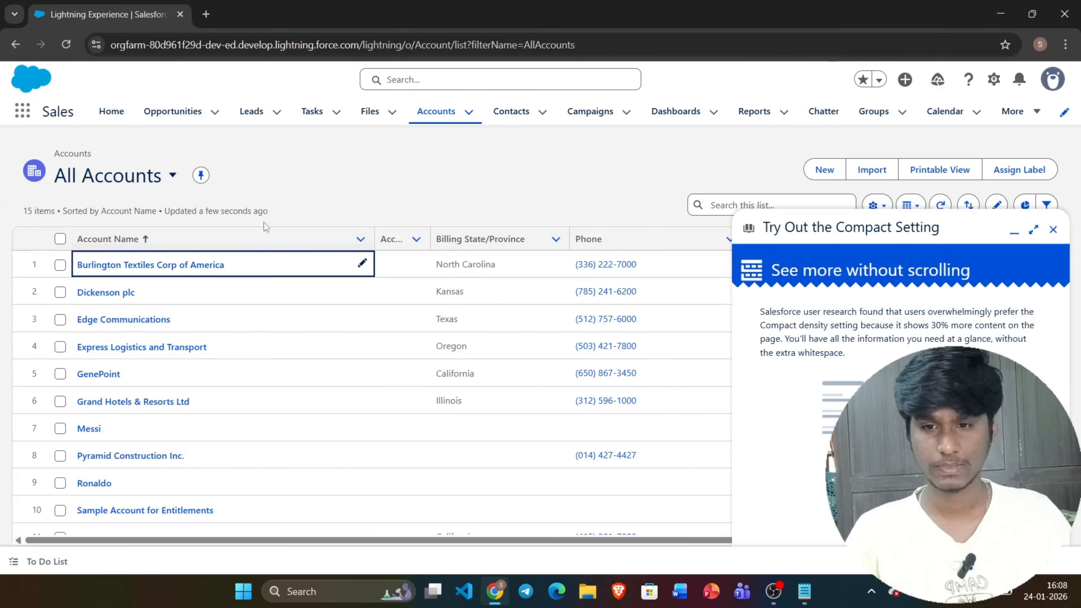
{"action": "left_click", "coordinate": [1053, 229]}
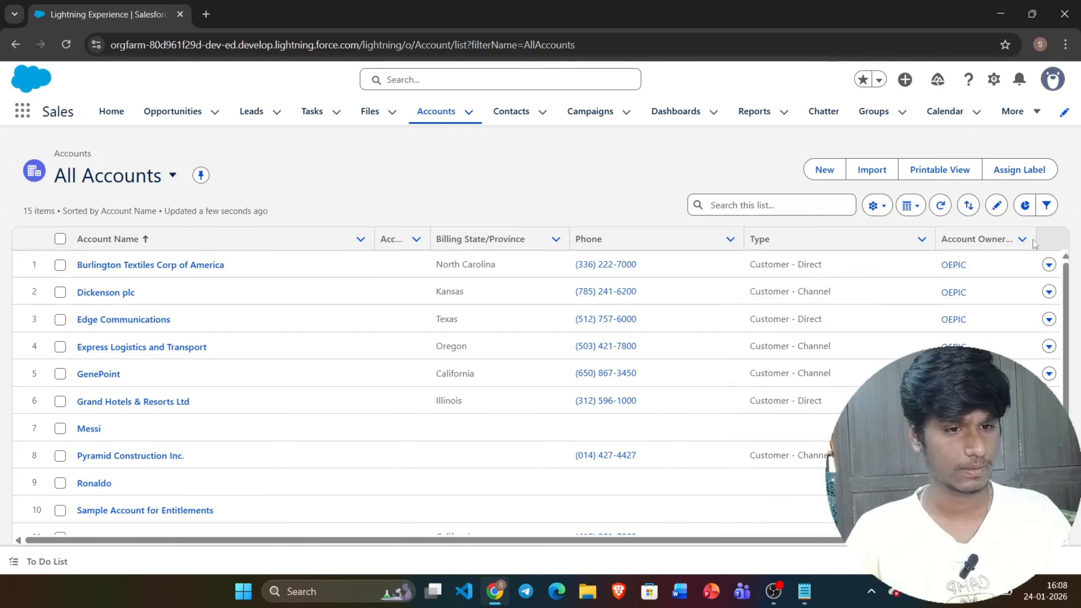
{"action": "scroll", "coordinate": [783, 360], "scroll_direction": "down", "scroll_amount": 3}
{"action": "scroll", "coordinate": [783, 360], "scroll_direction": "up", "scroll_amount": 3}
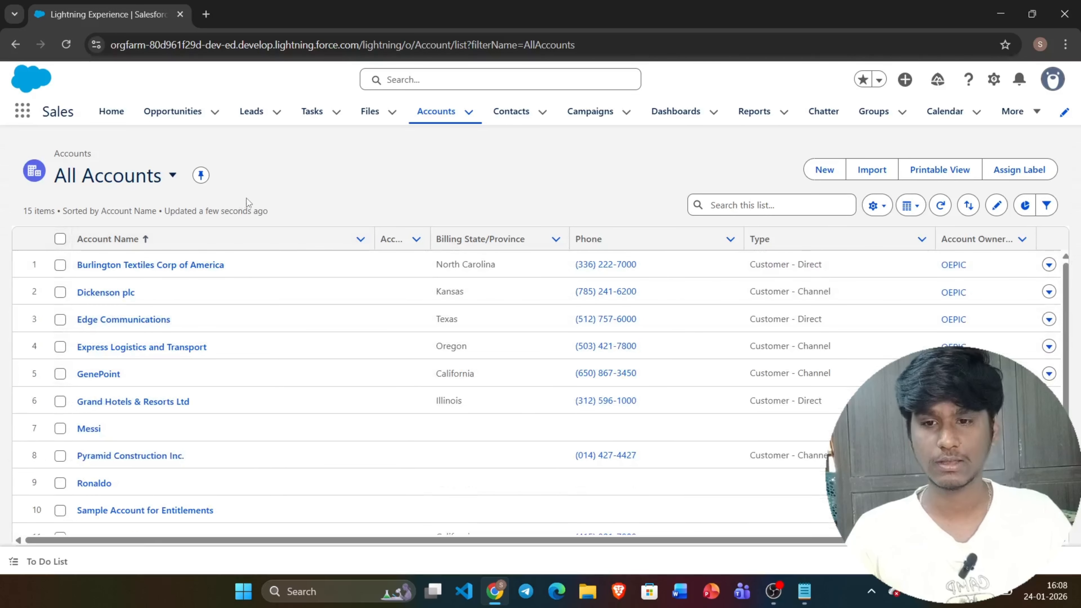
Switch to Notepad and add a "HandsOn-" line below the Before Trigger Flow notes, separated from them by a blank line.
{"action": "left_click", "coordinate": [804, 591]}
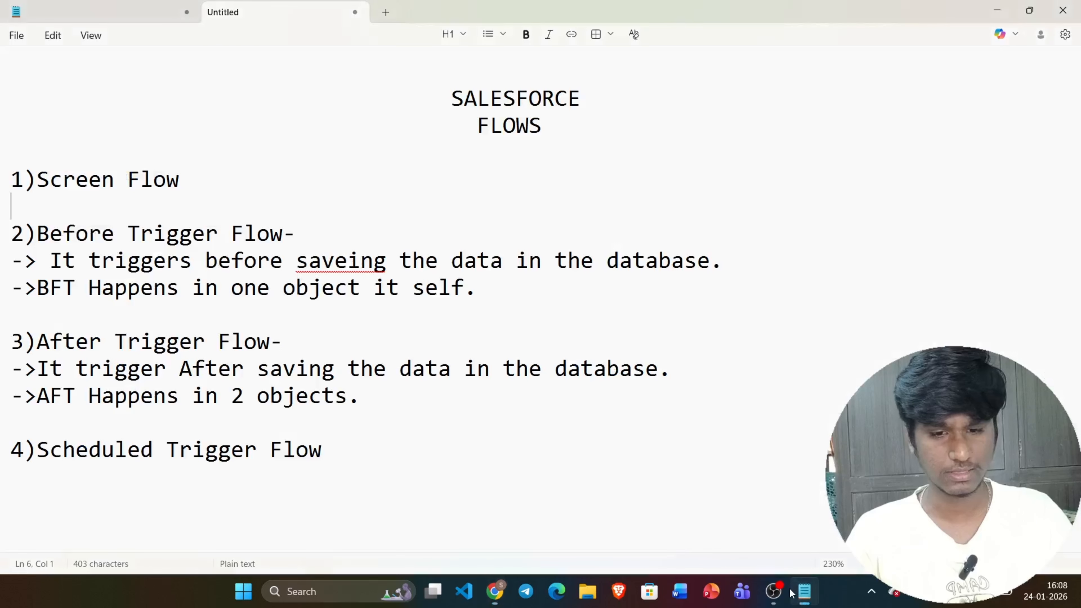
{"action": "left_click", "coordinate": [533, 279]}
{"action": "key", "text": "Return"}
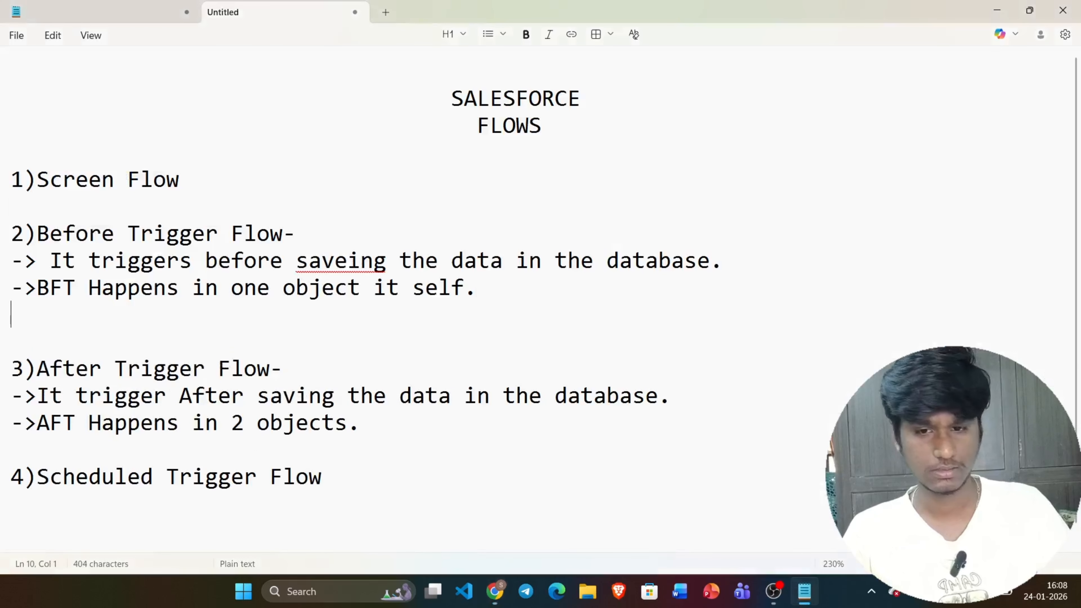
{"action": "key", "text": "Return"}
{"action": "type", "text": "Hoa"}
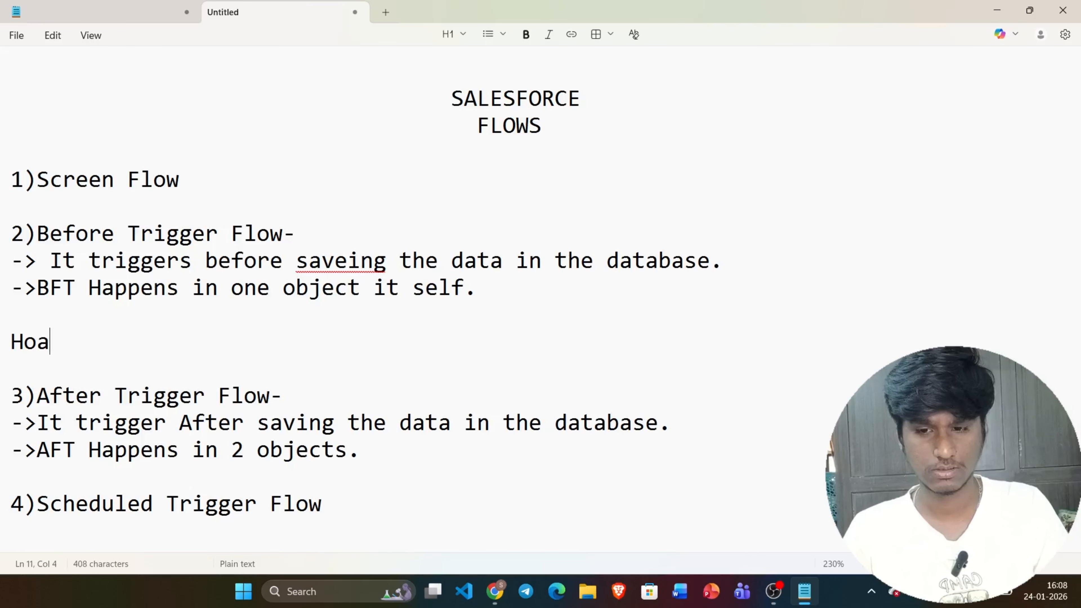
{"action": "key", "text": "BackSpace"}
{"action": "key", "text": "BackSpace"}
{"action": "type", "text": "ad"}
{"action": "key", "text": "BackSpace"}
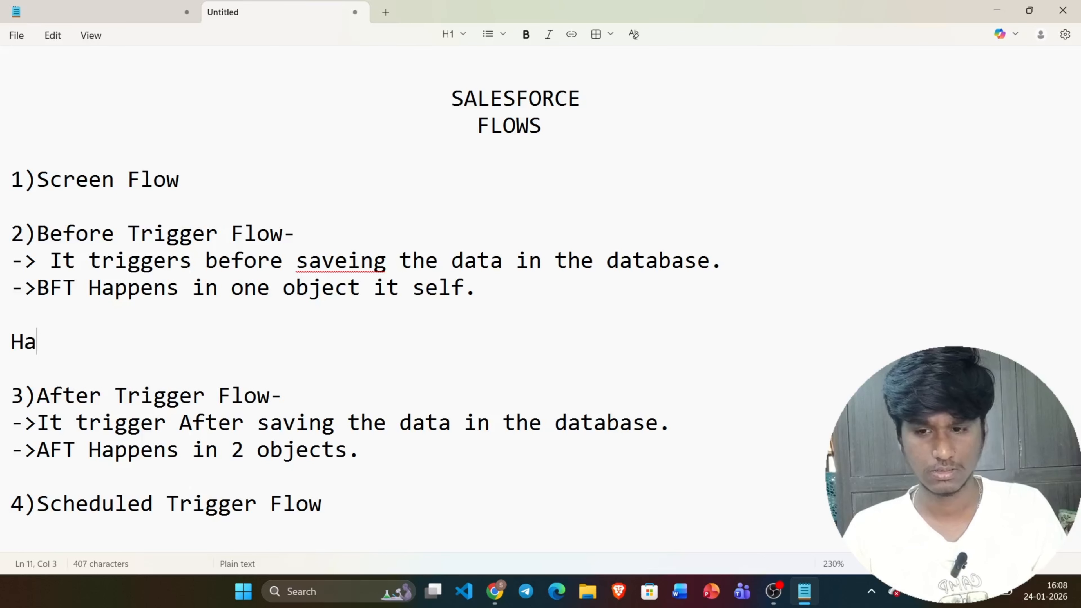
{"action": "type", "text": "ndsOn"}
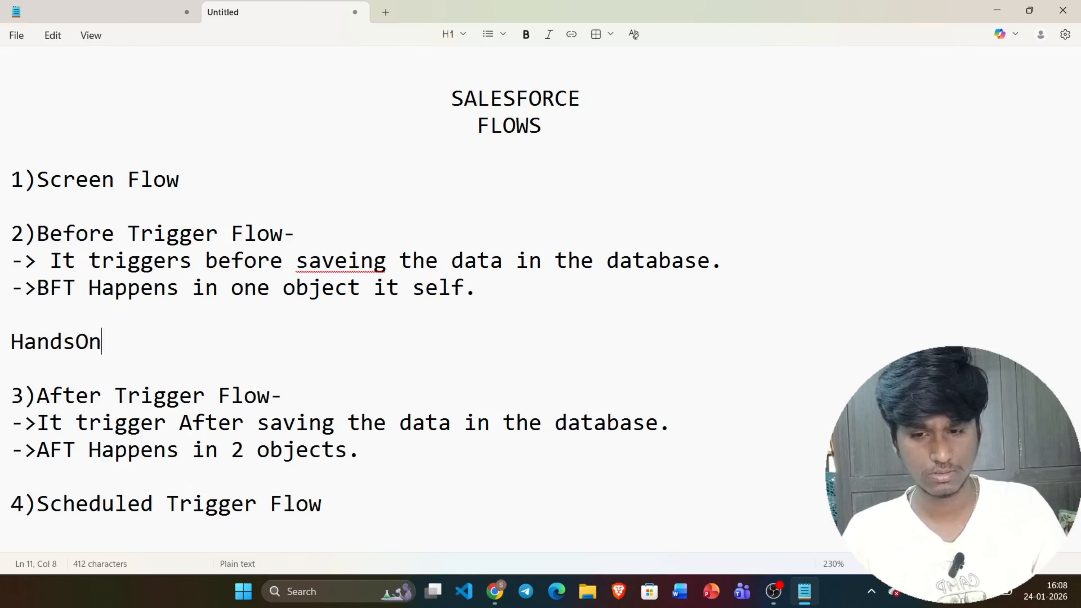
{"action": "type", "text": "-"}
{"action": "key", "text": "Return"}
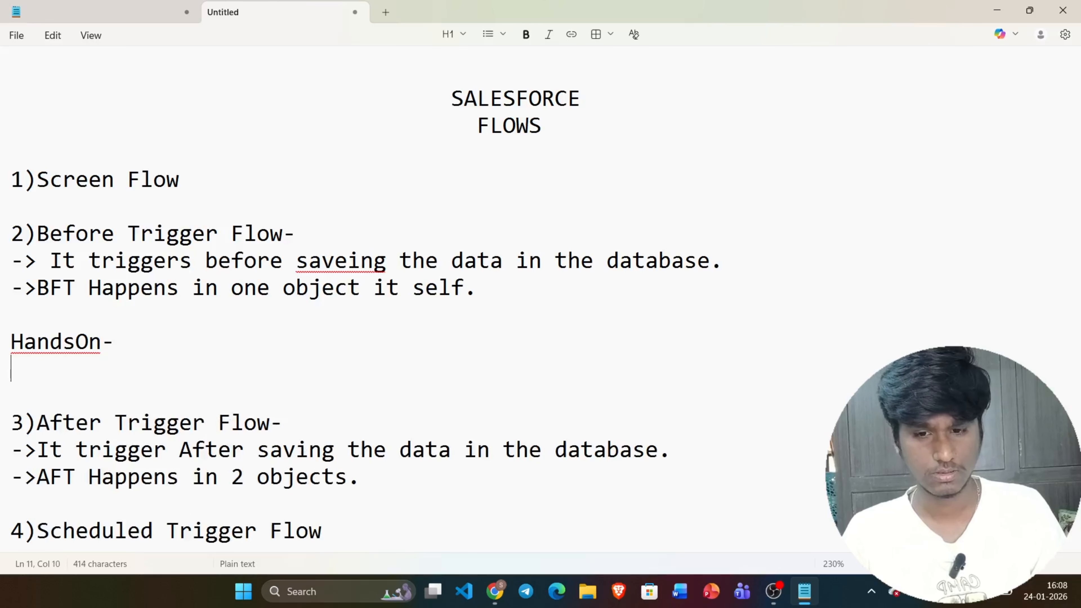
{"action": "key", "text": "BackSpace"}
Begin the HandsOn exercise text with "If Type in Accounts is", checking the Accounts list in Salesforce for the field.
{"action": "type", "text": "If"}
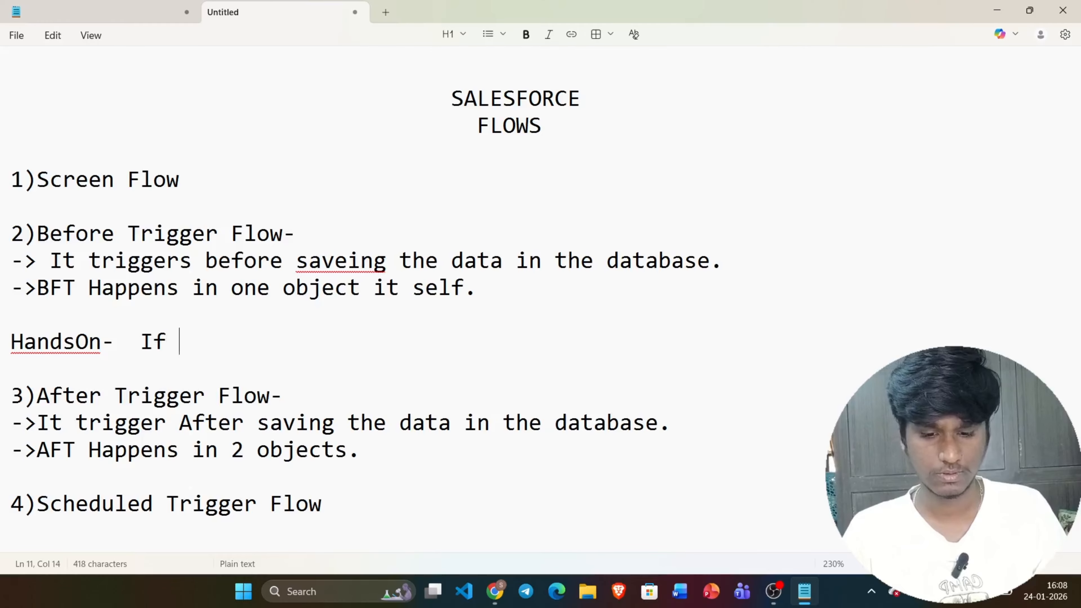
{"action": "mouse_move", "coordinate": [496, 596]}
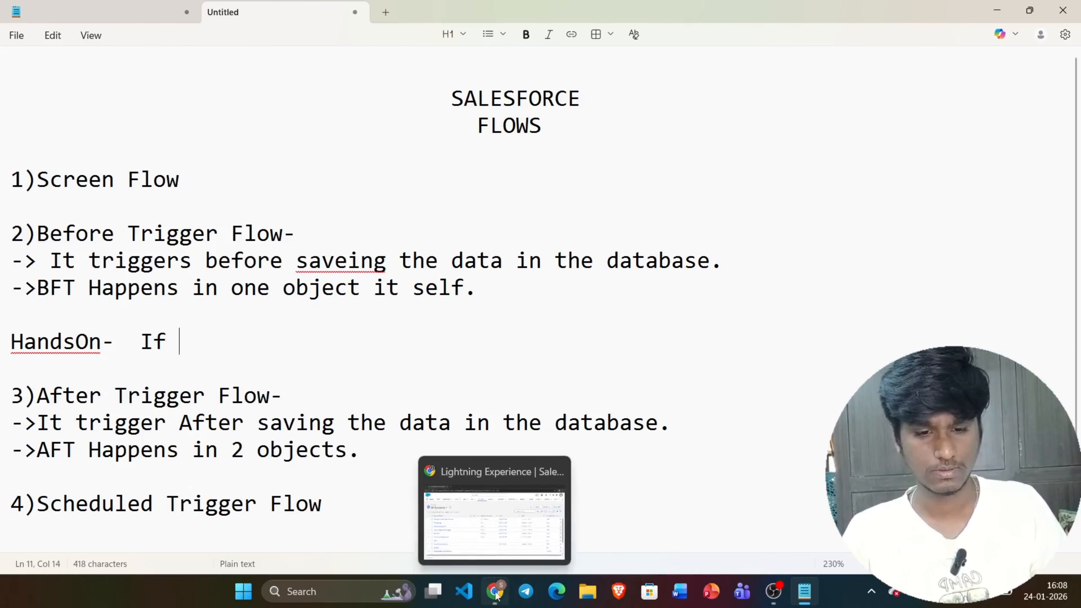
{"action": "left_click", "coordinate": [474, 517]}
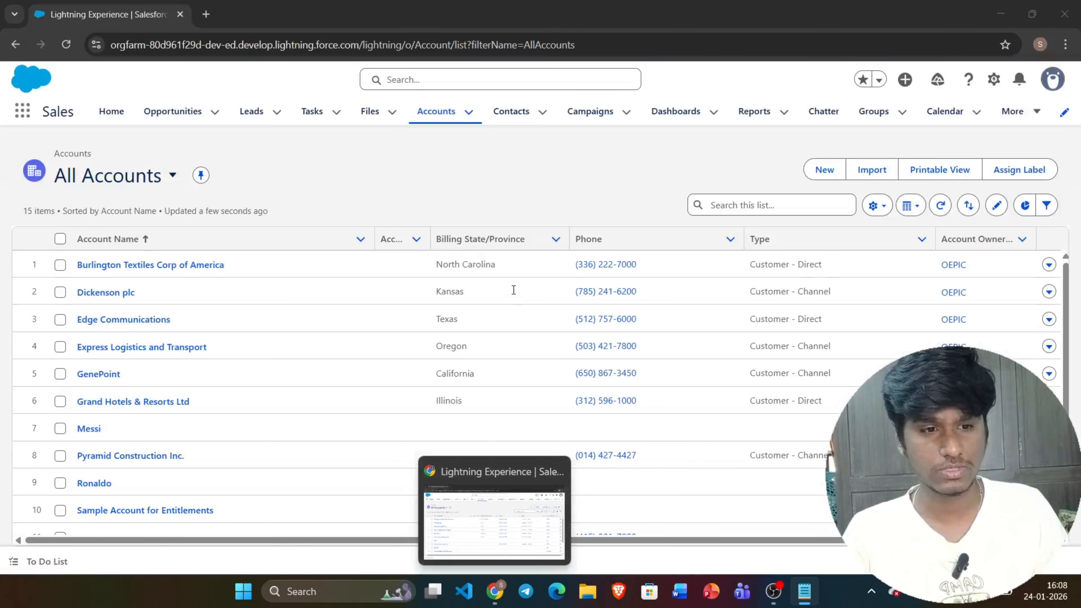
{"action": "key", "text": "alt+Tab"}
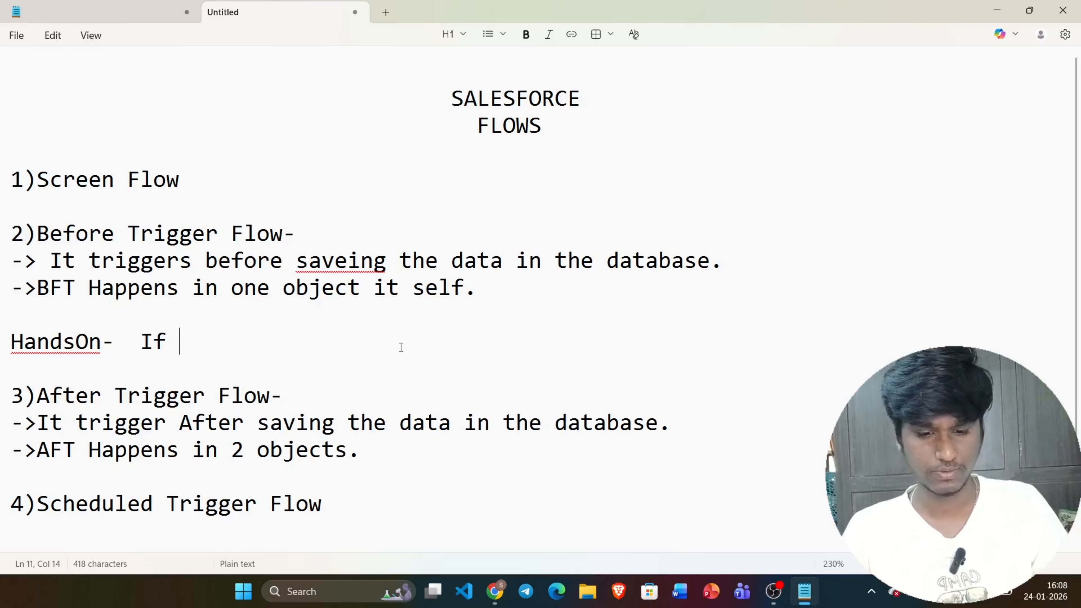
{"action": "type", "text": "Typ"}
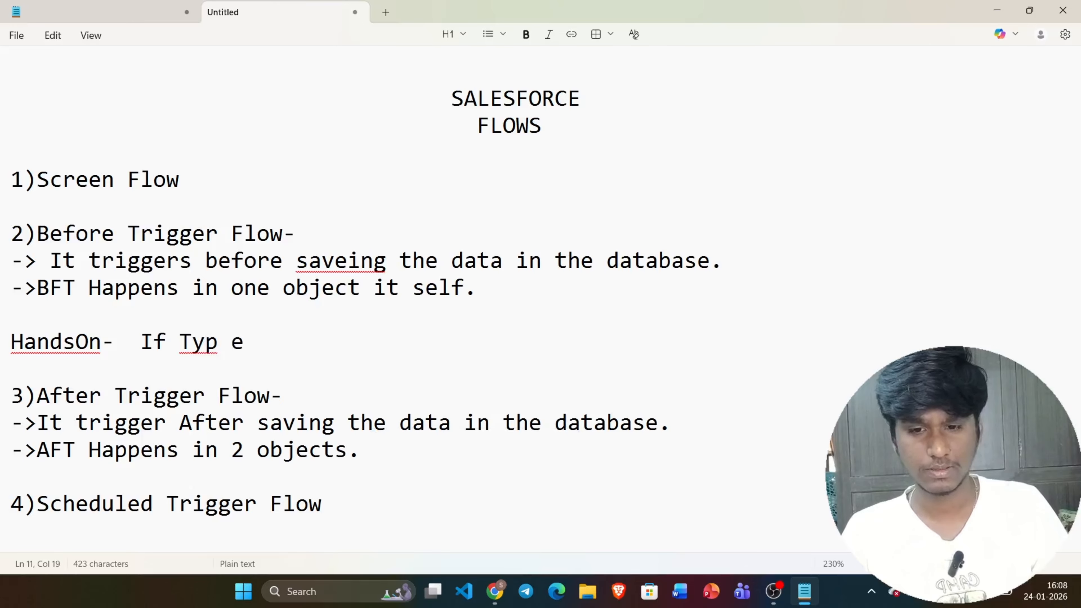
{"action": "type", "text": "e in"}
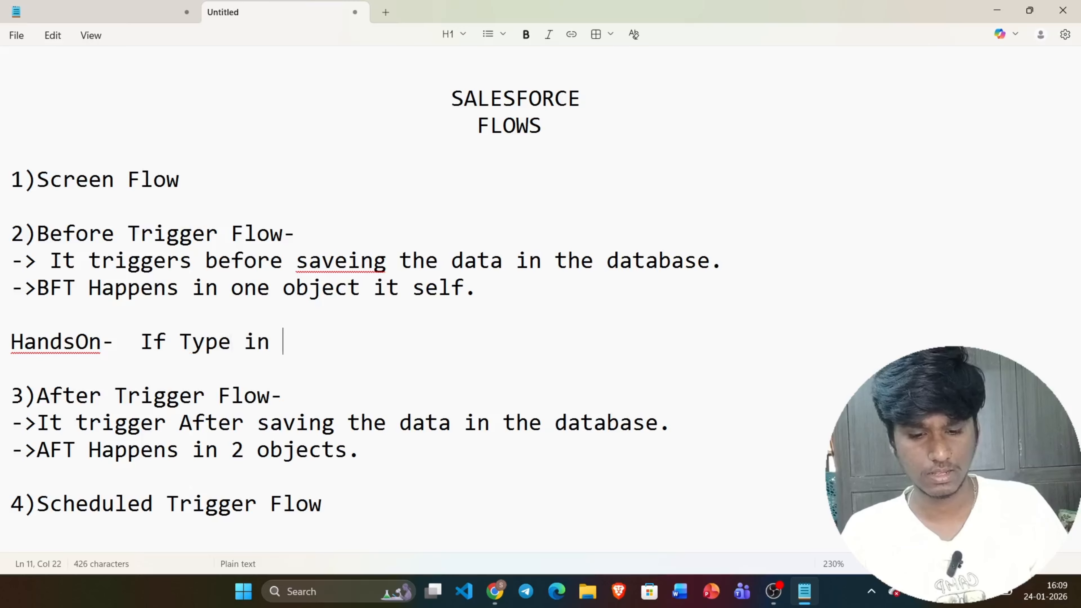
{"action": "type", "text": " Ac"}
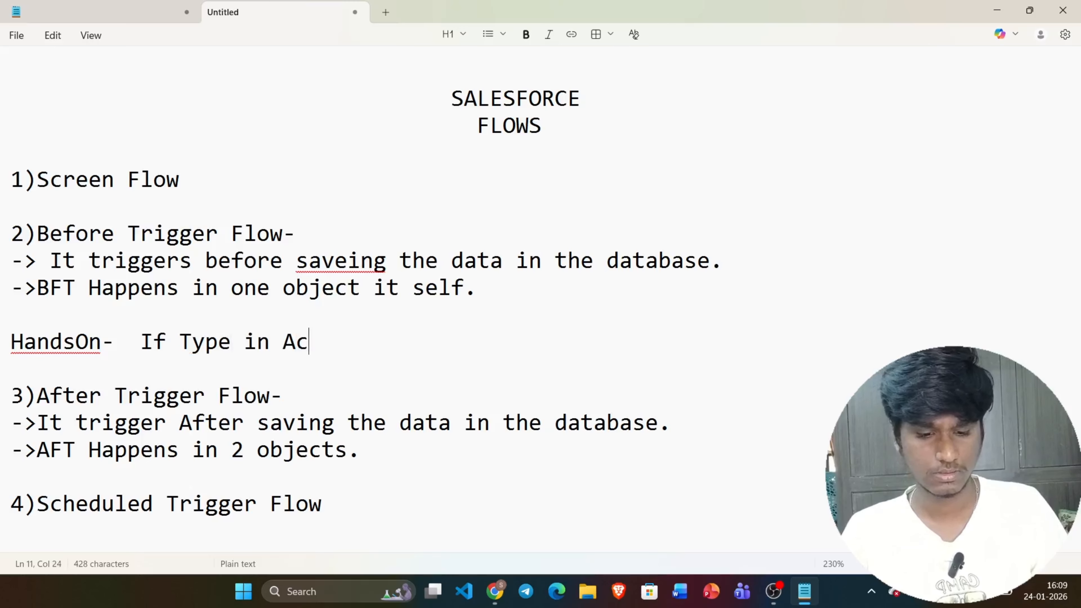
{"action": "type", "text": "counts is "}
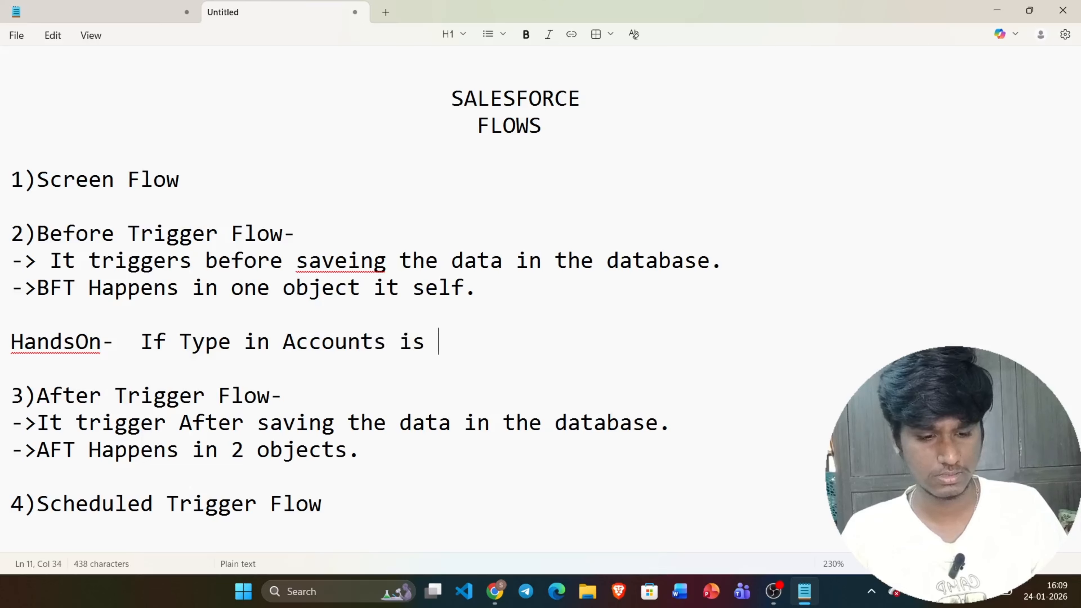
Continue the HandsOn line with the quoted type value "Custommer_Direct" followed by ",then".
{"action": "type", "text": "\"Custo"}
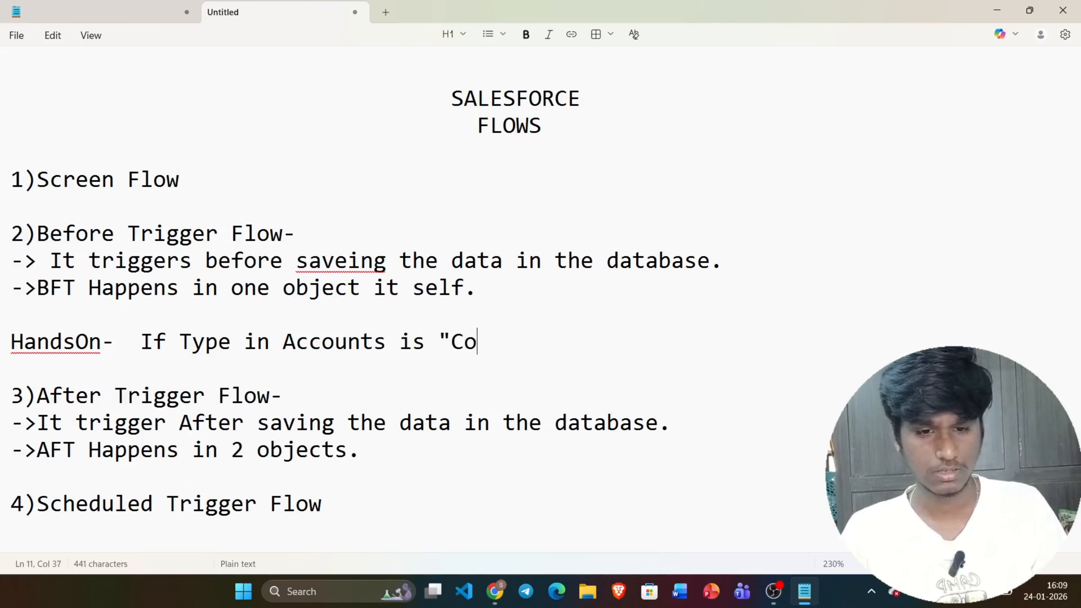
{"action": "key", "text": "BackSpace"}
{"action": "type", "text": "ustommer_"}
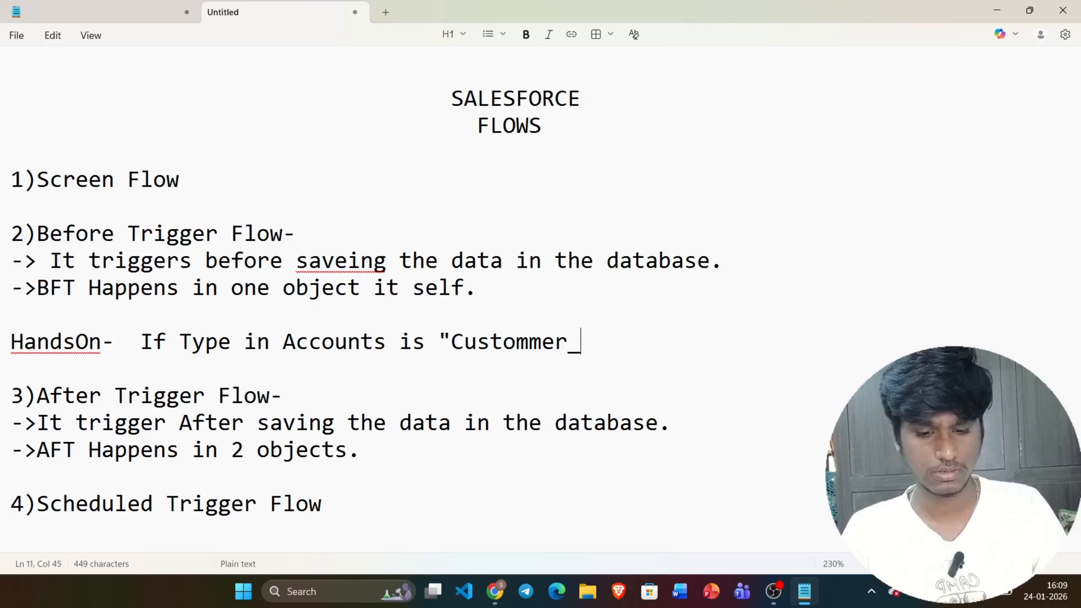
{"action": "type", "text": "dire"}
{"action": "key", "text": "BackSpace"}
{"action": "key", "text": "BackSpace"}
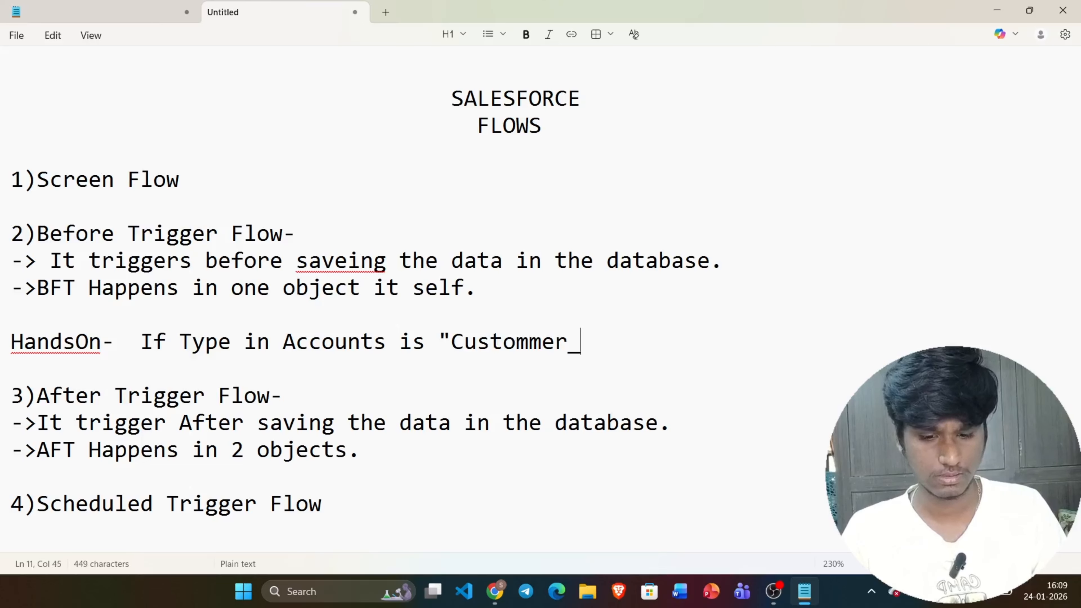
{"action": "type", "text": "Direct"}
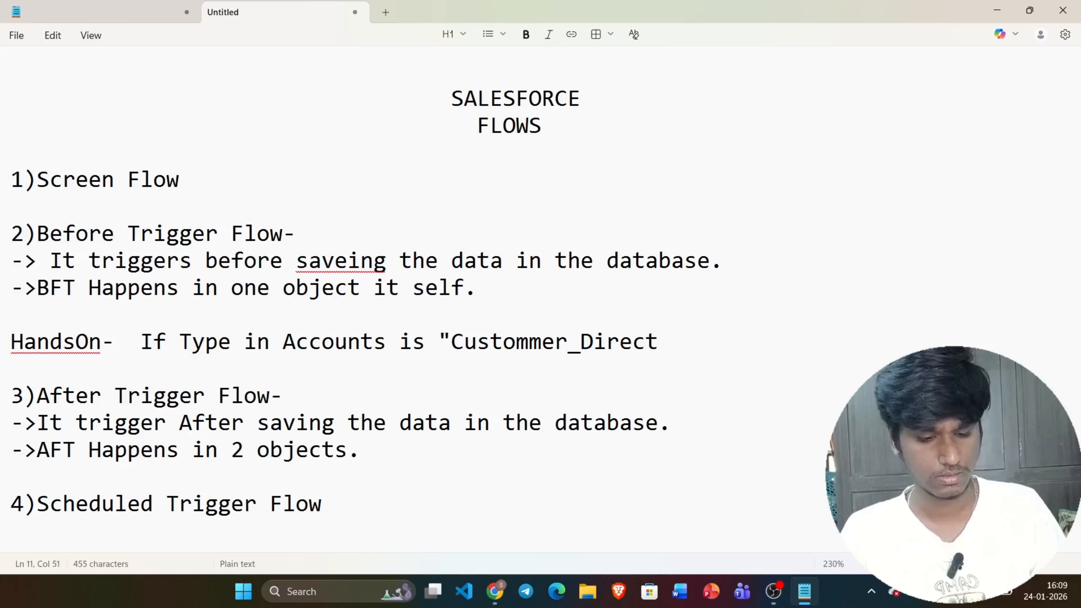
{"action": "type", "text": "\""}
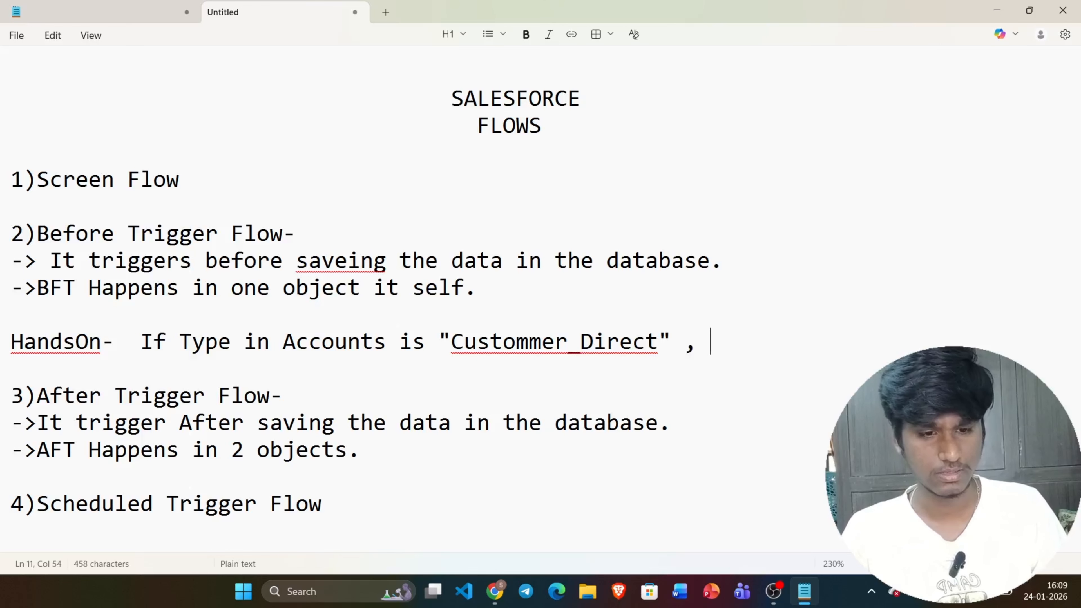
{"action": "type", "text": " , The"}
{"action": "key", "text": "BackSpace"}
{"action": "key", "text": "BackSpace"}
{"action": "key", "text": "BackSpace"}
{"action": "key", "text": "BackSpace"}
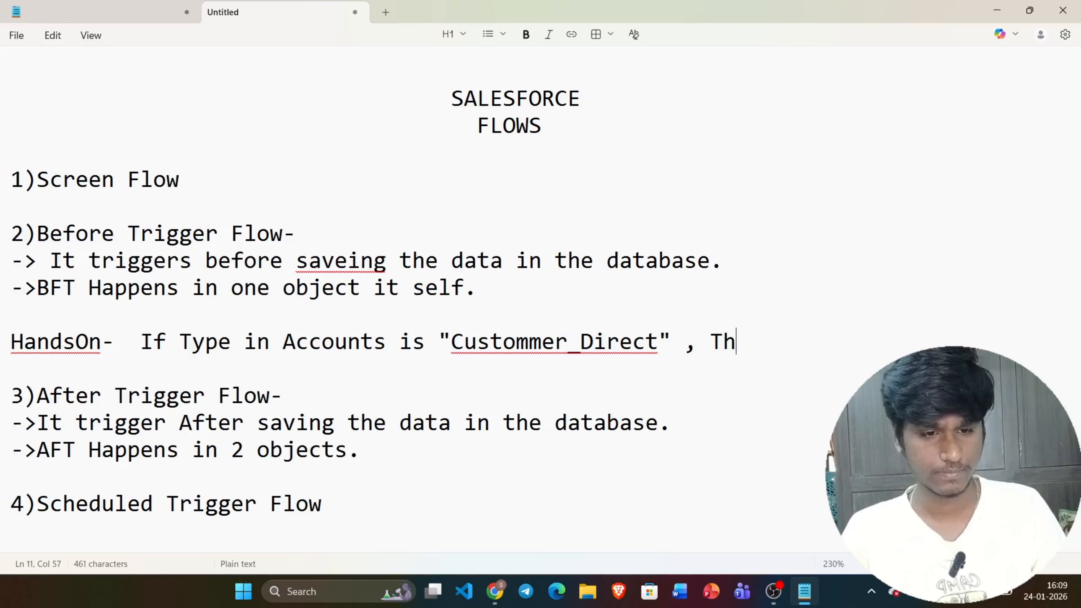
{"action": "type", "text": "then"}
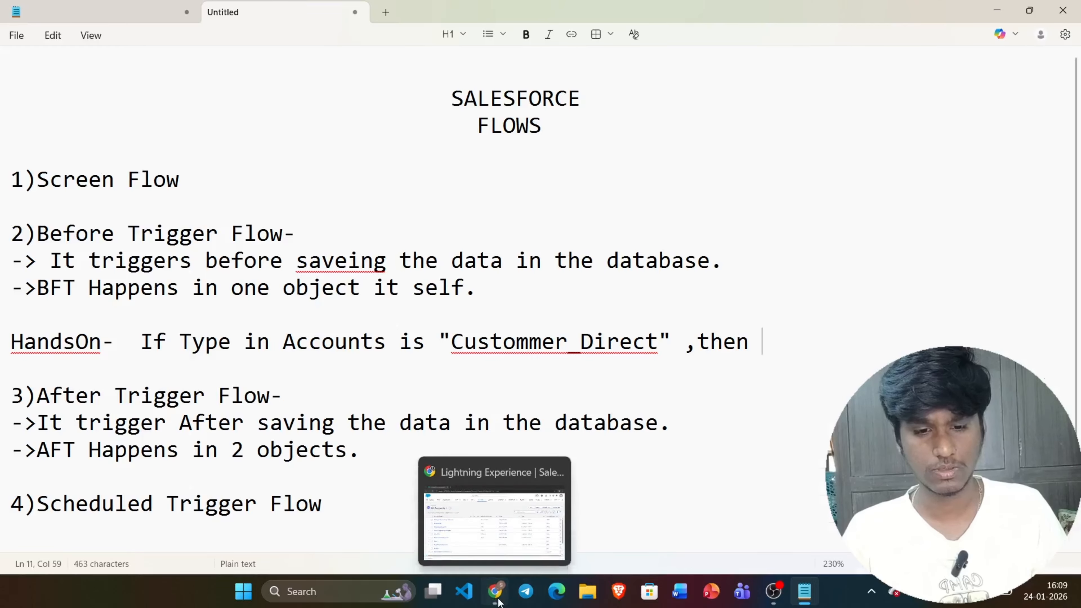
Switch to Salesforce, open the Dickenson plc account and look through its related contacts and opportunities.
{"action": "left_click", "coordinate": [495, 591]}
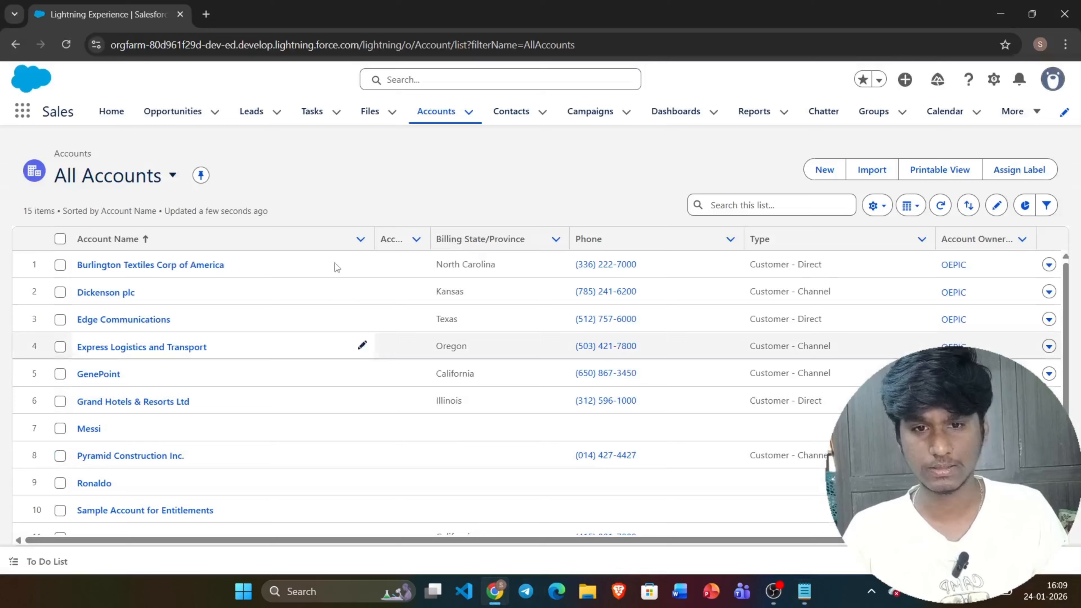
{"action": "left_click", "coordinate": [110, 293]}
{"action": "scroll", "coordinate": [116, 356], "scroll_direction": "down", "scroll_amount": 3}
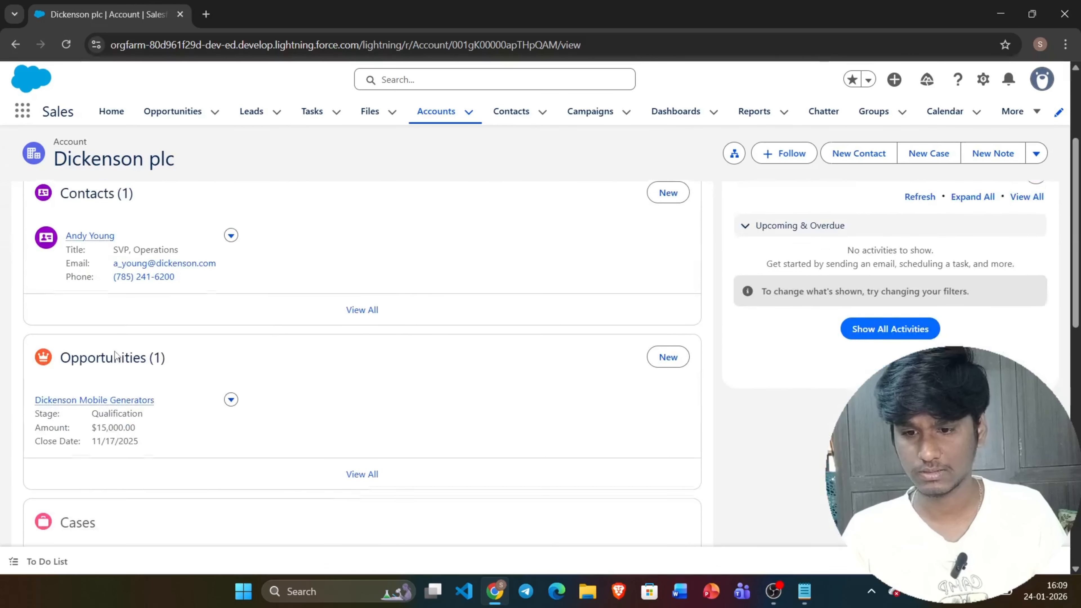
Open the Burlington Textiles Weaving Plant Generator record from the Opportunities list and view its details.
{"action": "left_click", "coordinate": [172, 114]}
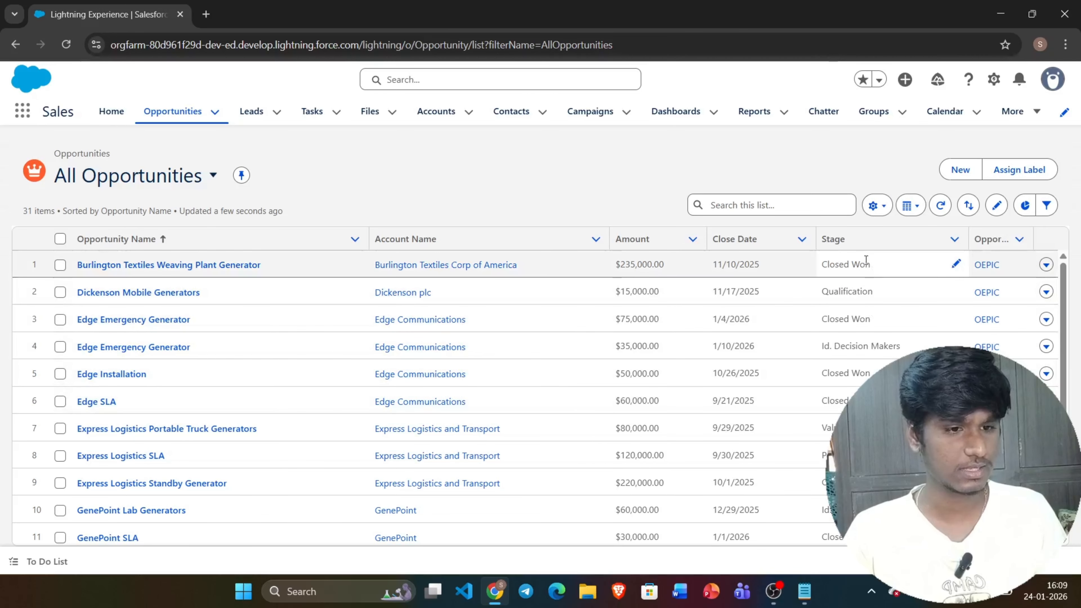
{"action": "left_click", "coordinate": [178, 266]}
{"action": "left_click", "coordinate": [107, 326]}
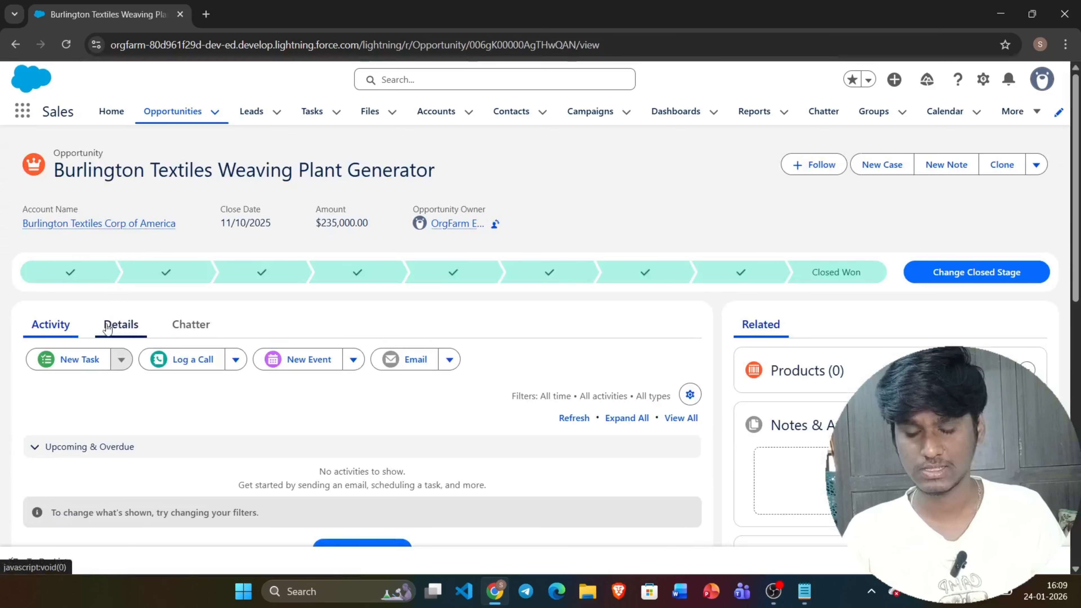
{"action": "scroll", "coordinate": [480, 322], "scroll_direction": "down", "scroll_amount": 3}
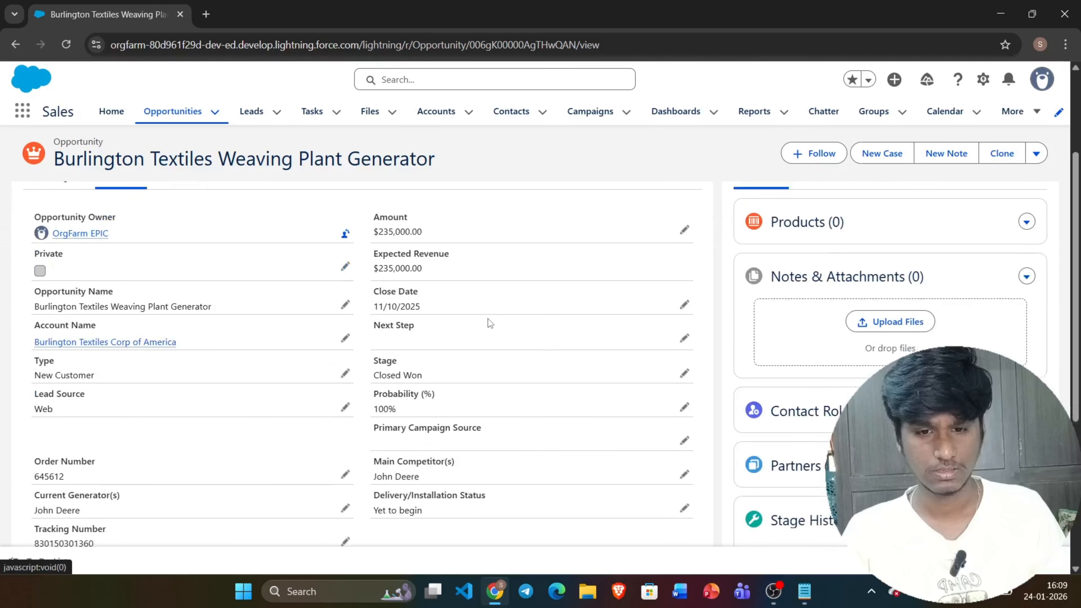
Open the opportunity's Stage field for editing and look through the available stage options.
{"action": "left_click", "coordinate": [685, 360]}
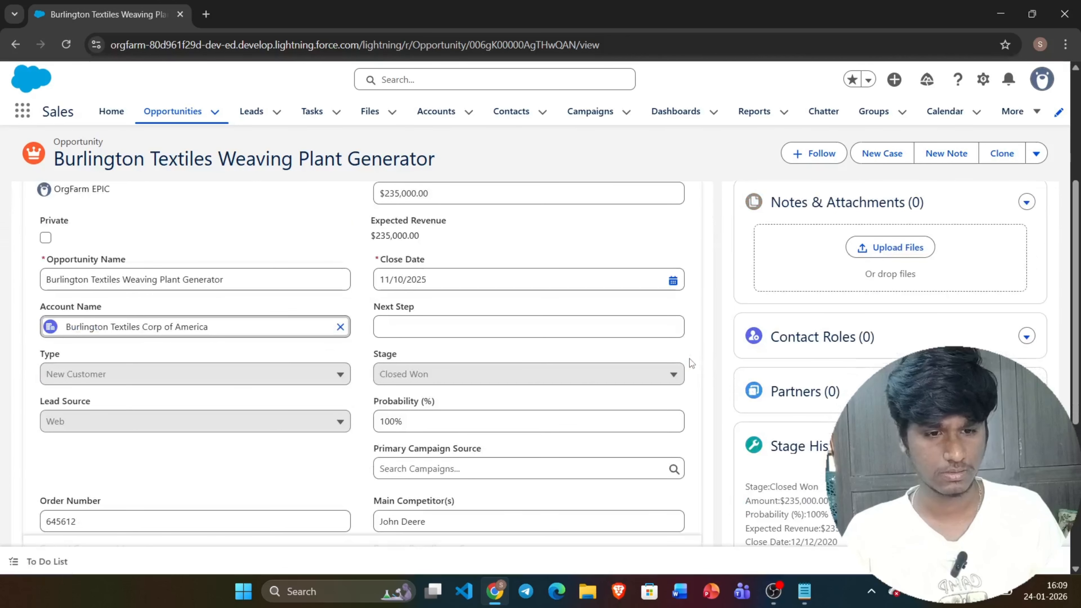
{"action": "left_click", "coordinate": [579, 385]}
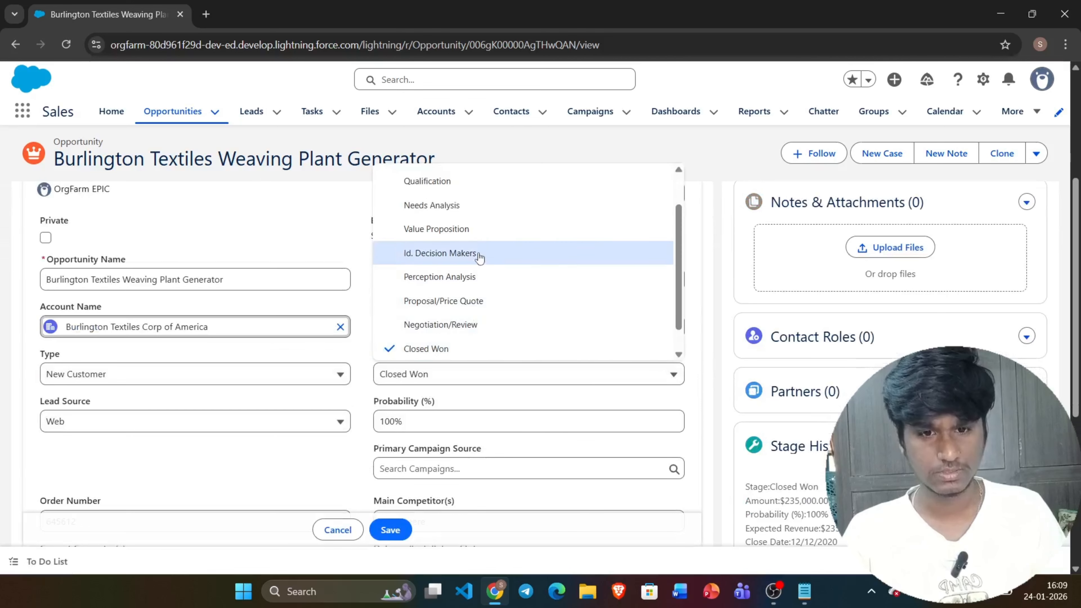
{"action": "scroll", "coordinate": [475, 221], "scroll_direction": "up", "scroll_amount": 2}
{"action": "scroll", "coordinate": [474, 222], "scroll_direction": "up", "scroll_amount": 1}
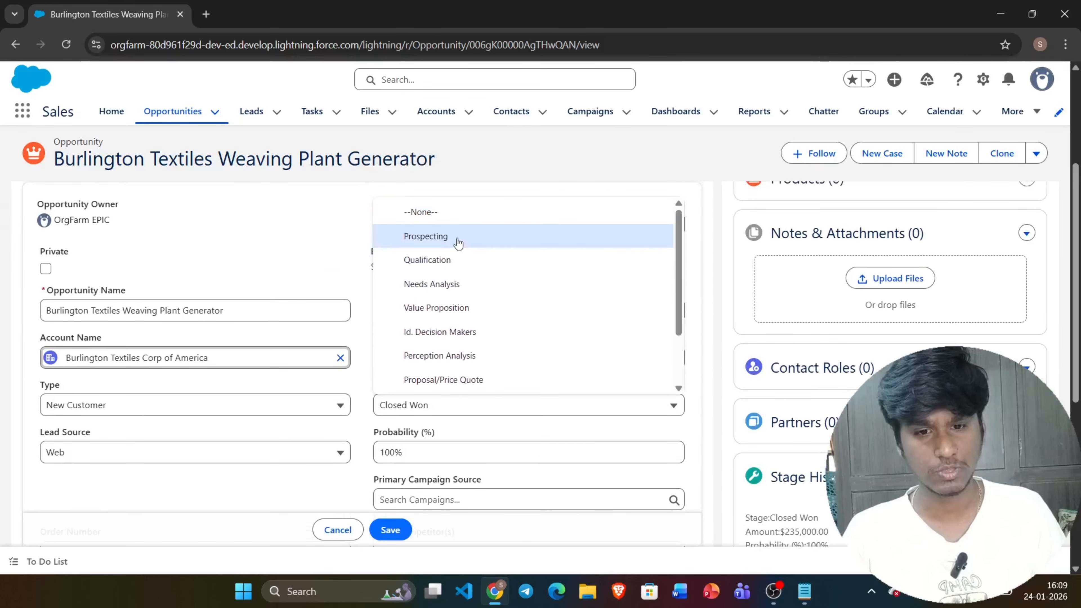
{"action": "scroll", "coordinate": [520, 256], "scroll_direction": "down", "scroll_amount": 3}
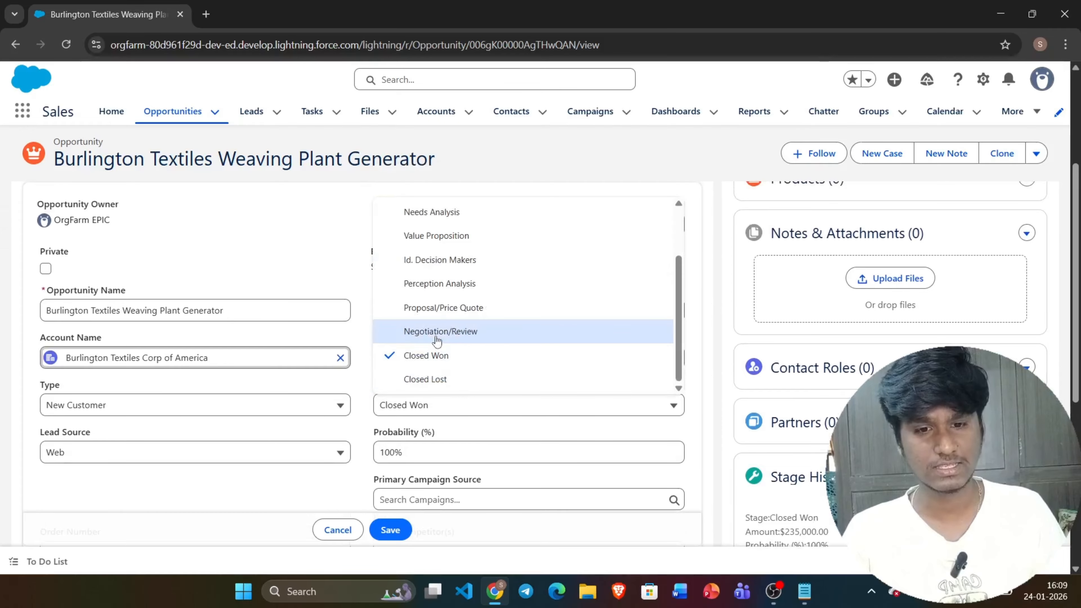
{"action": "scroll", "coordinate": [453, 256], "scroll_direction": "up", "scroll_amount": 2}
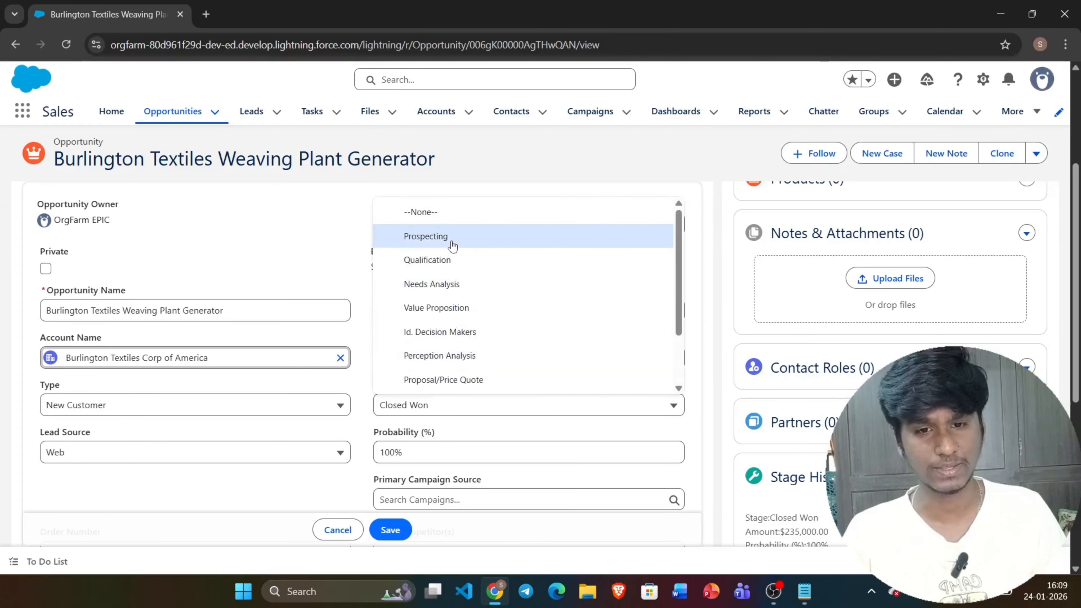
Switch to Notepad, complete the HandsOn sentence with "Opportunity Stage should be "Prospecting"" and start a new line below it.
{"action": "left_click", "coordinate": [773, 592]}
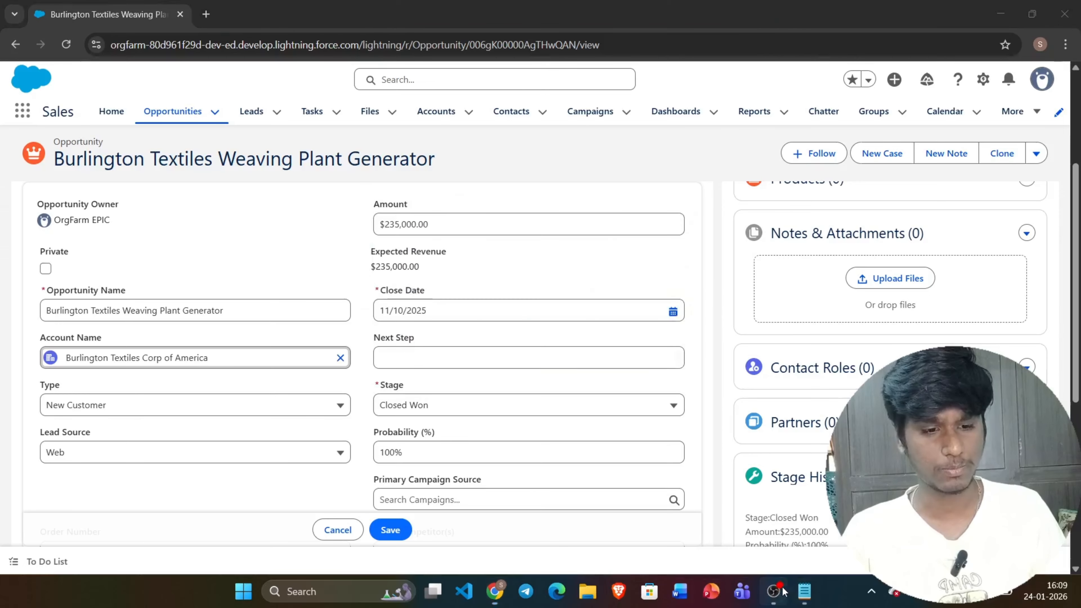
{"action": "left_click", "coordinate": [804, 591]}
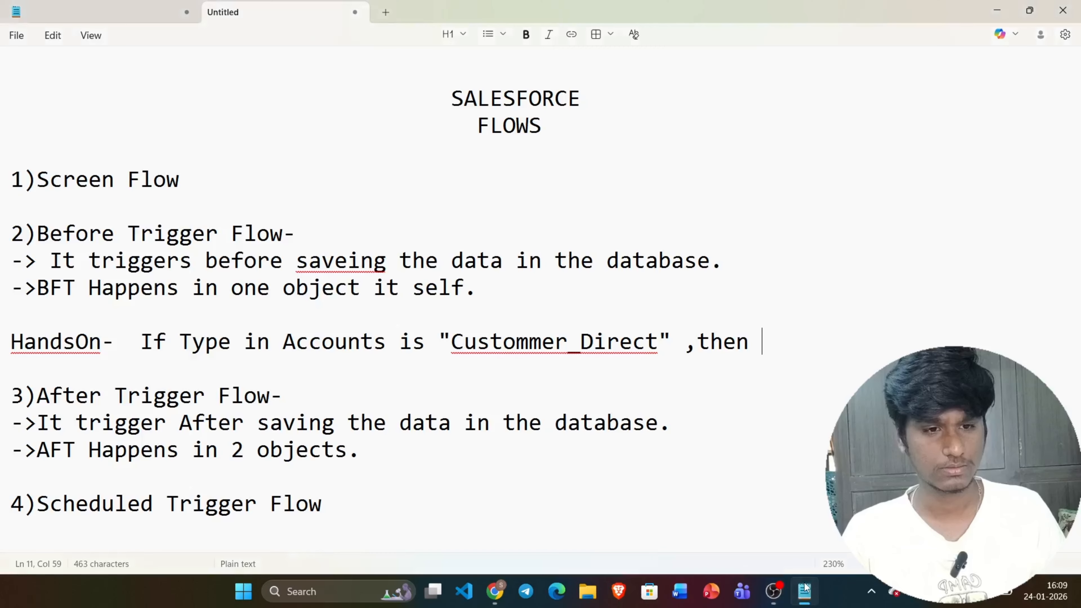
{"action": "type", "text": "ppo"}
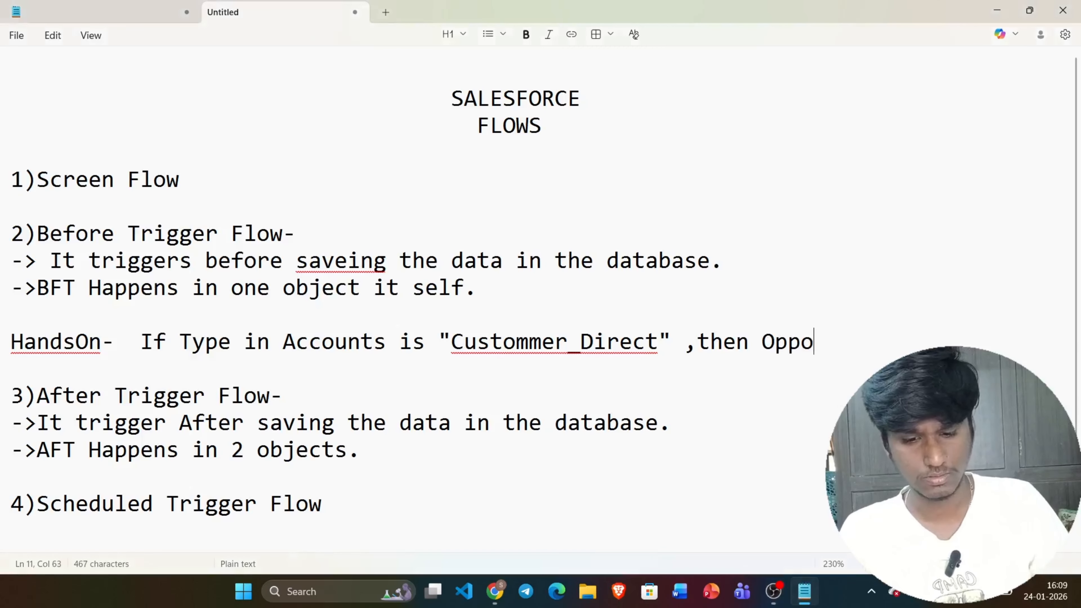
{"action": "type", "text": "rtunity S"}
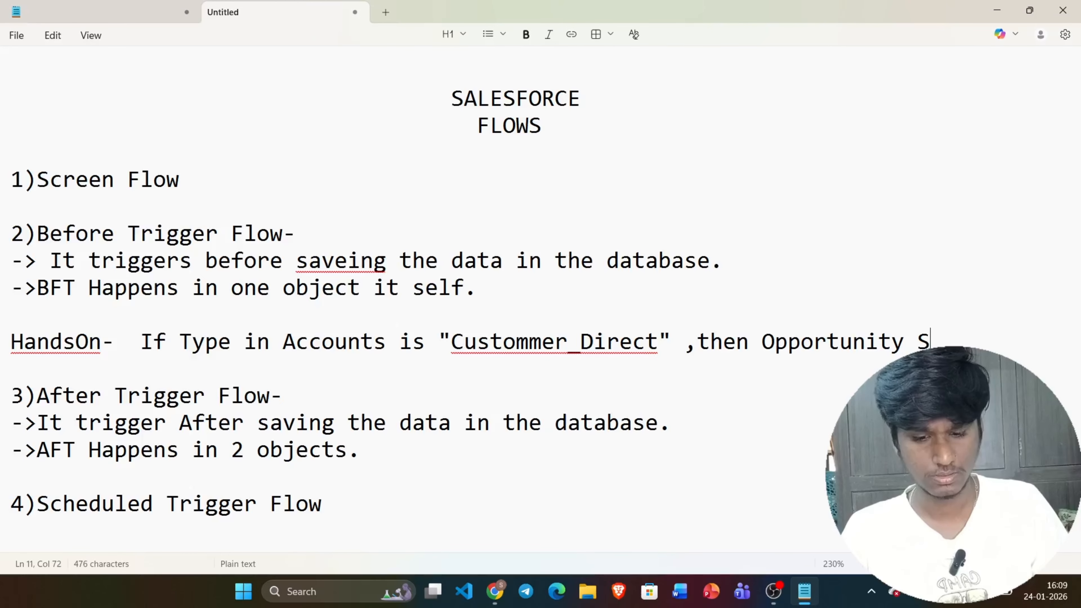
{"action": "type", "text": "tage shou"}
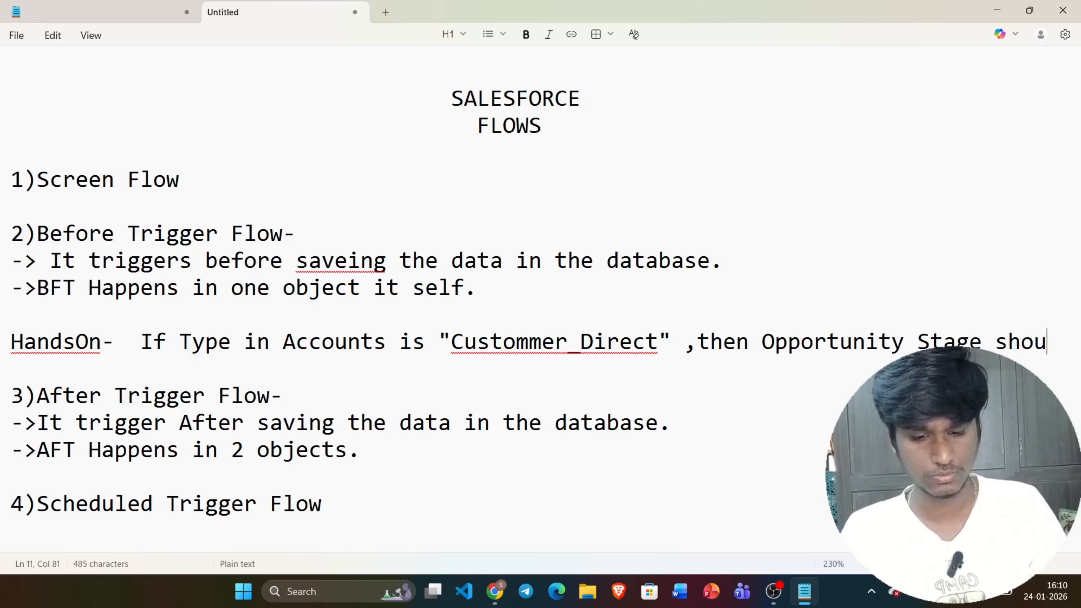
{"action": "type", "text": "ld be "}
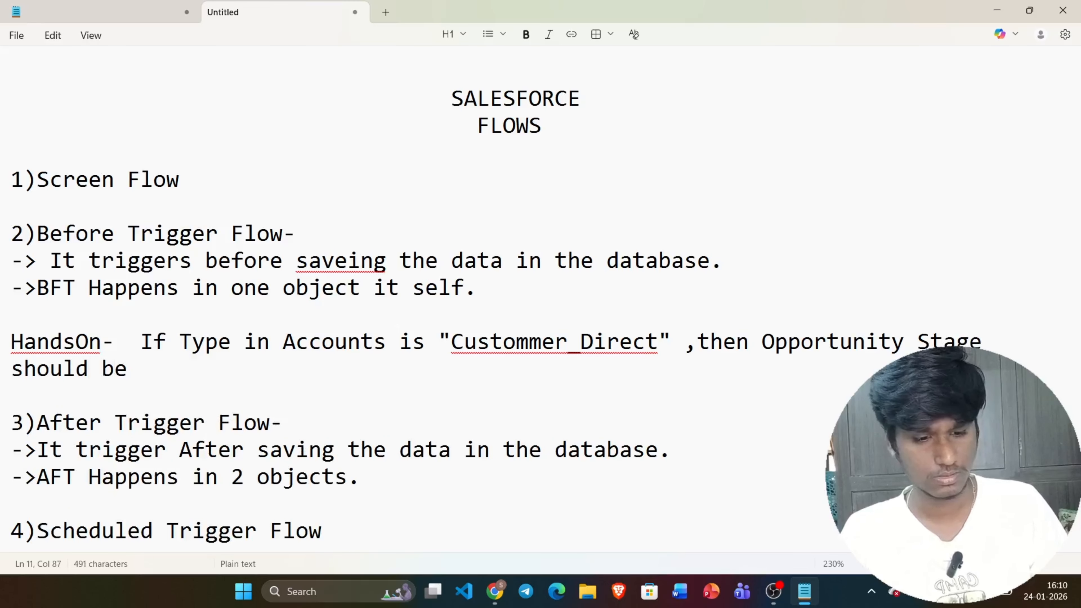
{"action": "type", "text": "\""}
{"action": "type", "text": "Pr"}
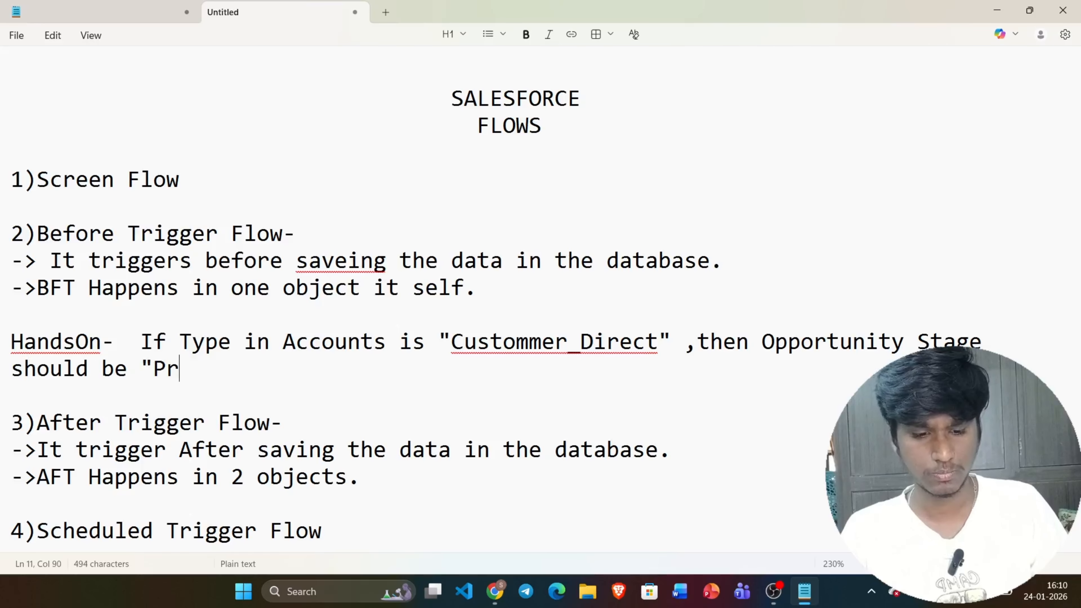
{"action": "type", "text": "ospecting"}
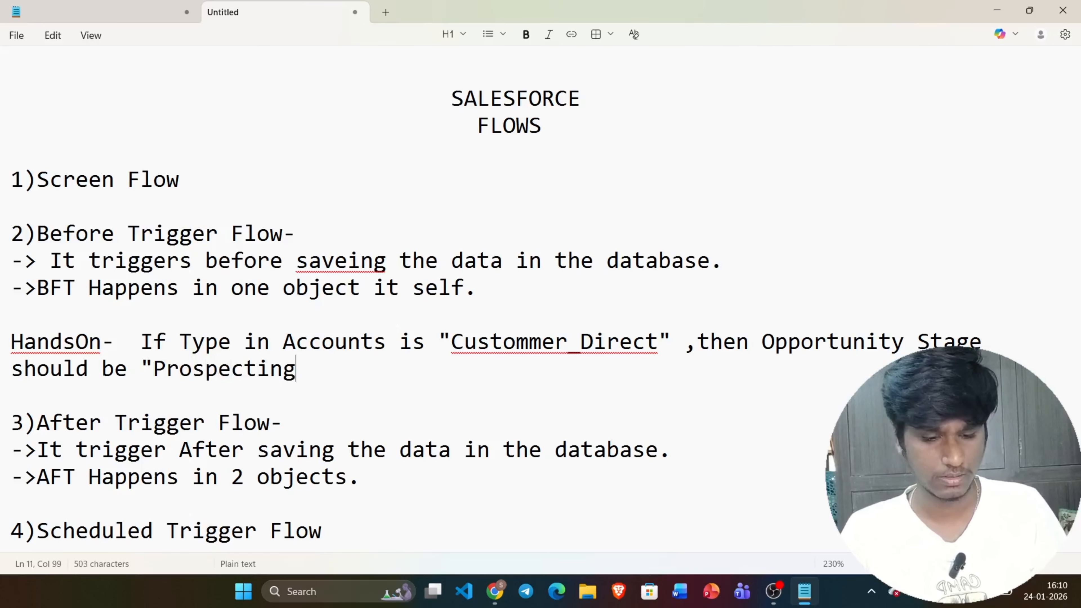
{"action": "type", "text": "\""}
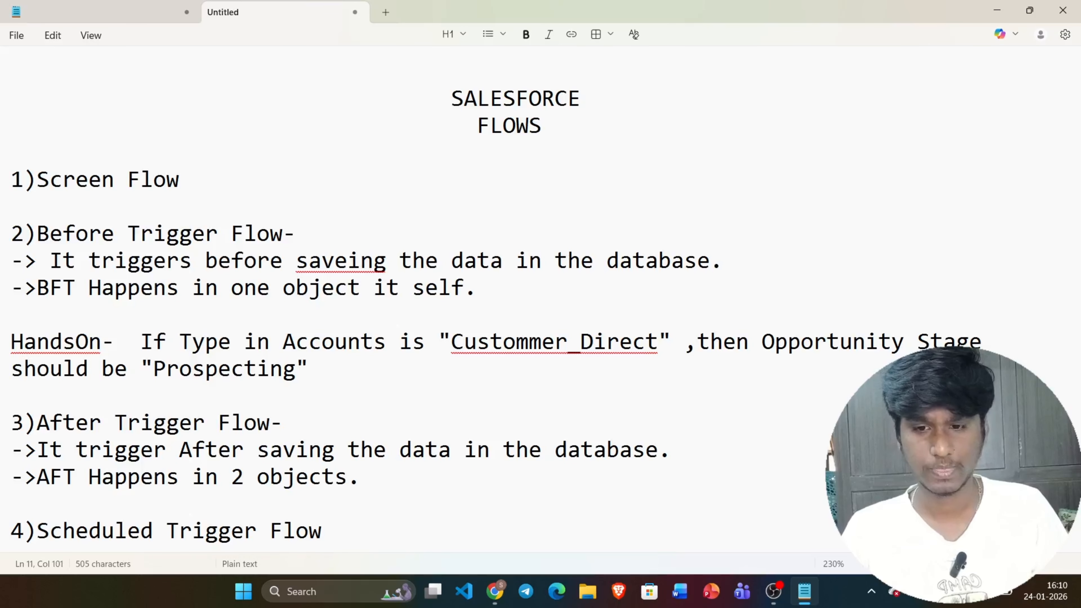
{"action": "key", "text": "Return"}
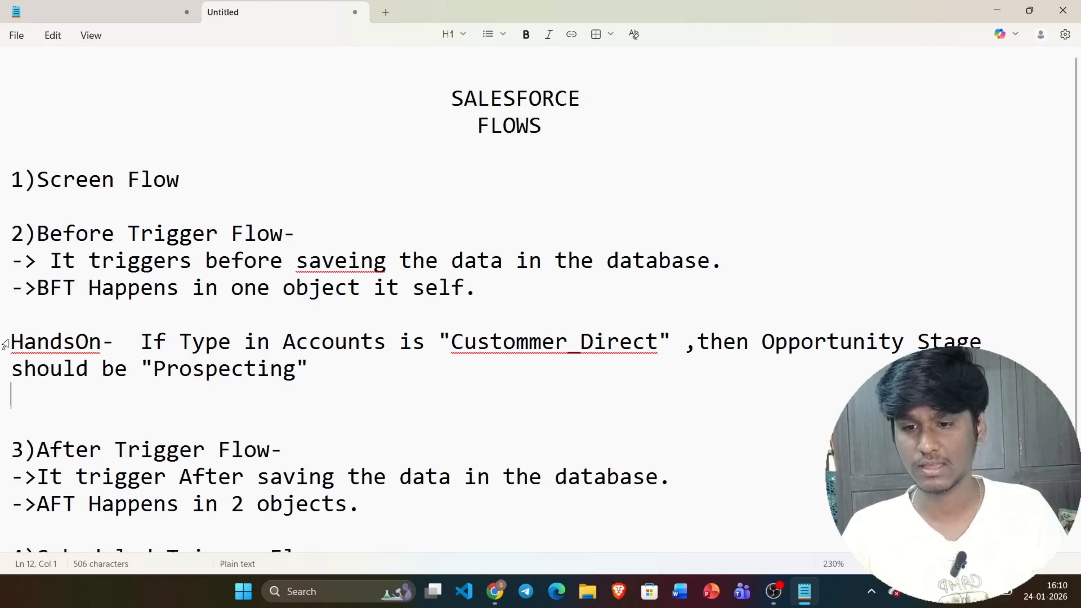
Move the HandsOn exercise under the After Trigger Flow notes, leaving only the "HandsOn-" label under Before Trigger Flow.
{"action": "left_click_drag", "start_coordinate": [13, 341], "coordinate": [338, 370]}
{"action": "key", "text": "ctrl+c"}
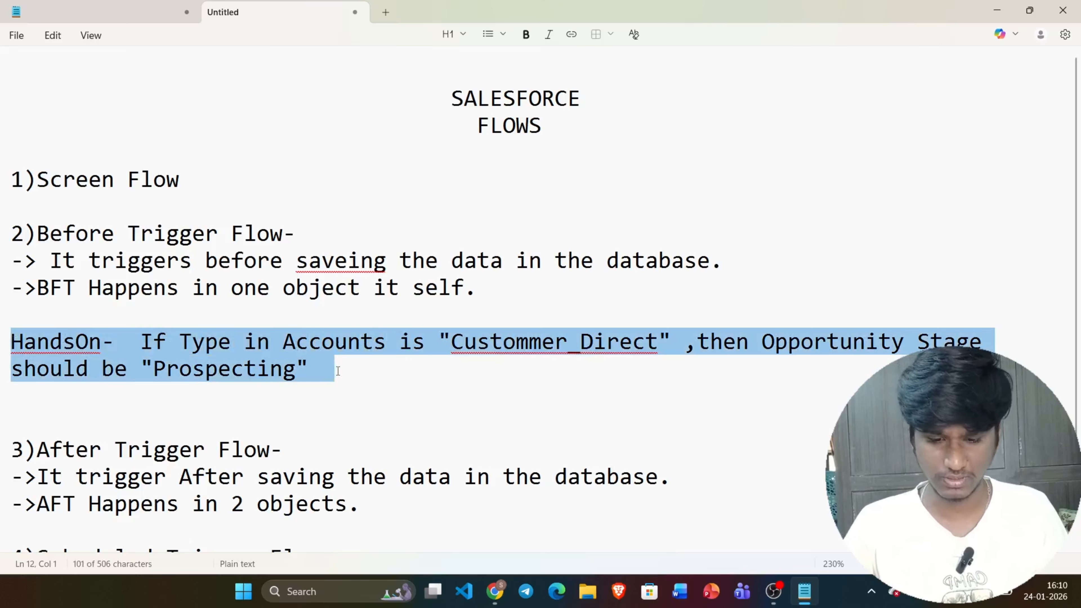
{"action": "left_click", "coordinate": [378, 505]}
{"action": "key", "text": "Return"}
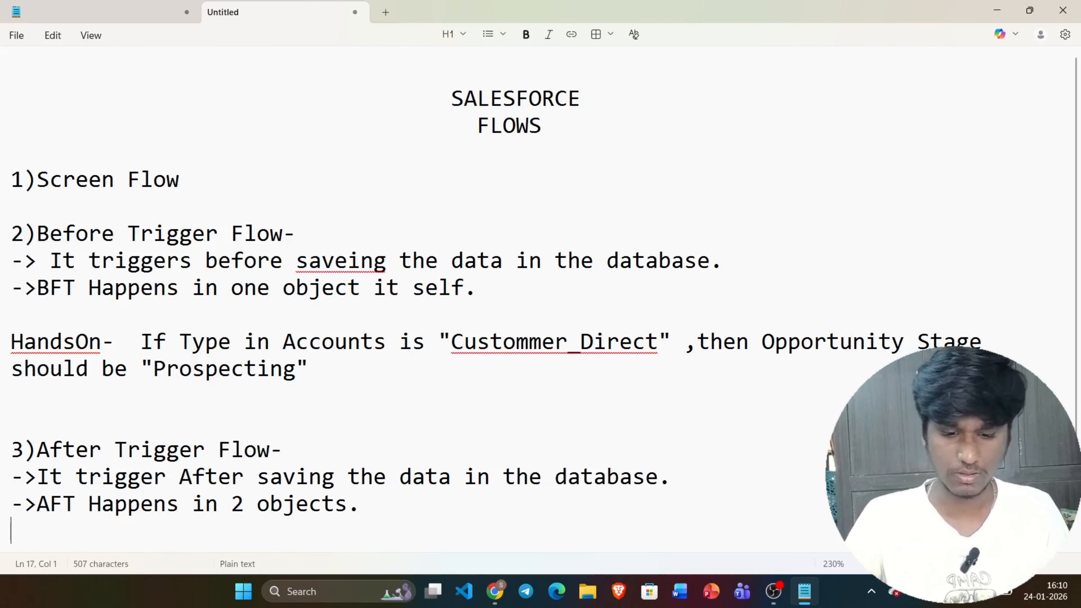
{"action": "key", "text": "ctrl+v"}
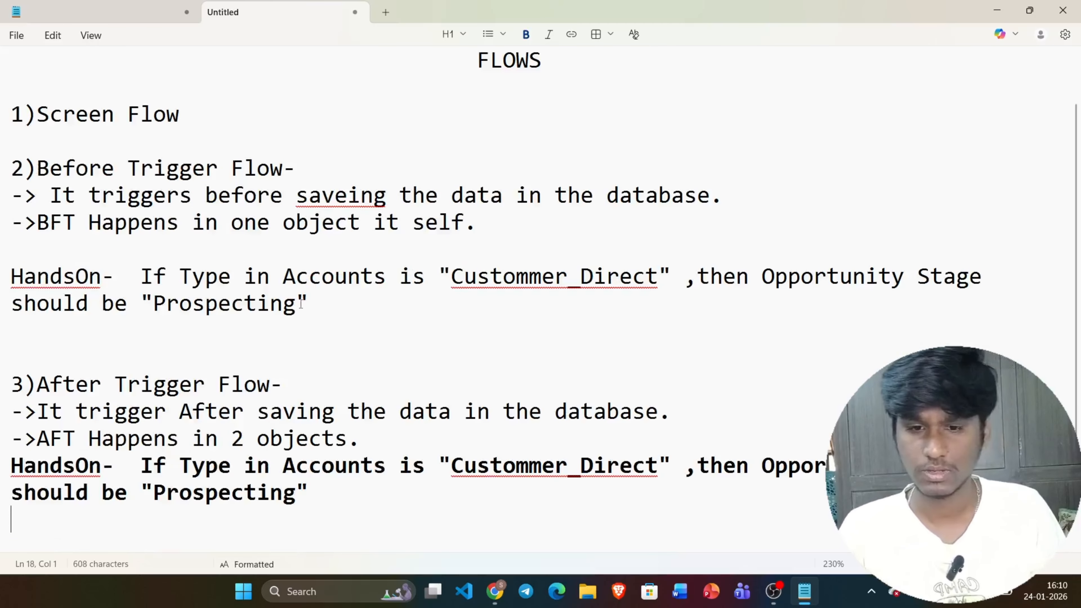
{"action": "left_click_drag", "start_coordinate": [340, 301], "coordinate": [129, 265]}
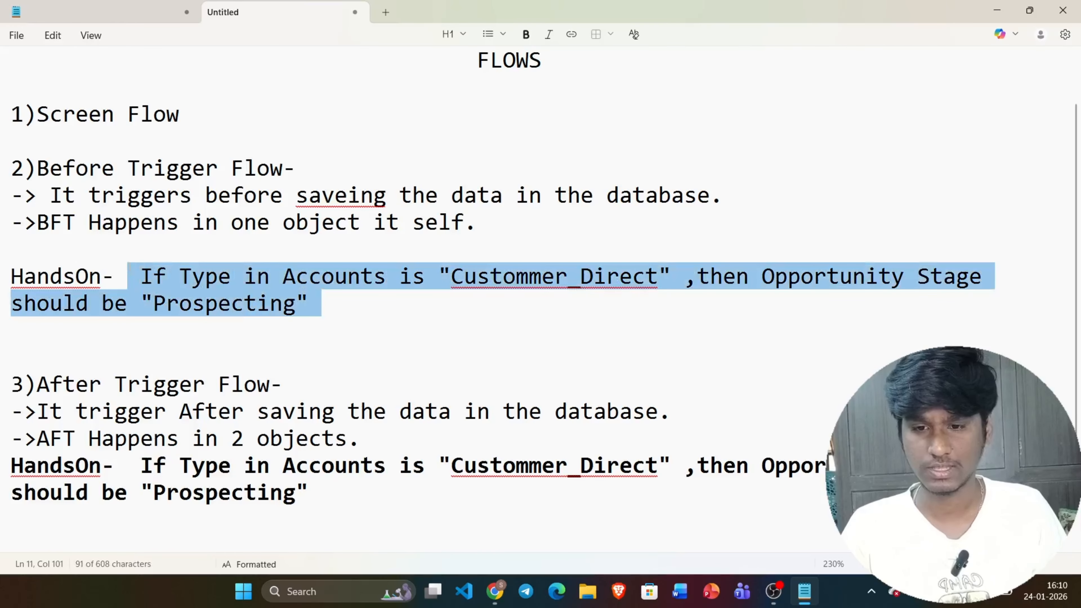
{"action": "key", "text": "BackSpace"}
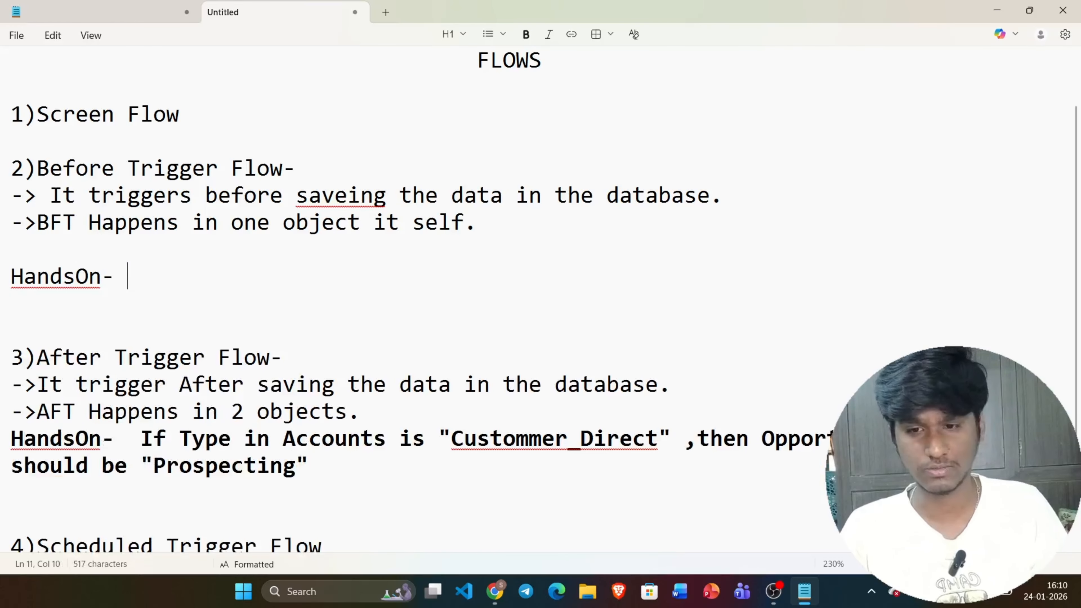
Switch to Salesforce, open the Burlington Textiles Corp of America account and look through its detail fields.
{"action": "left_click", "coordinate": [503, 595]}
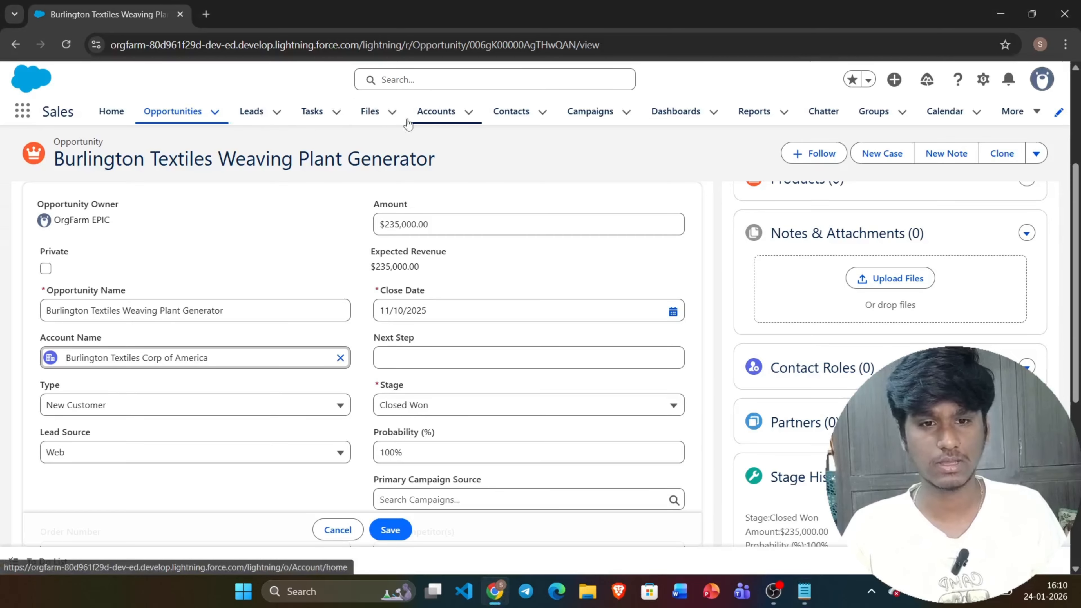
{"action": "left_click", "coordinate": [444, 123]}
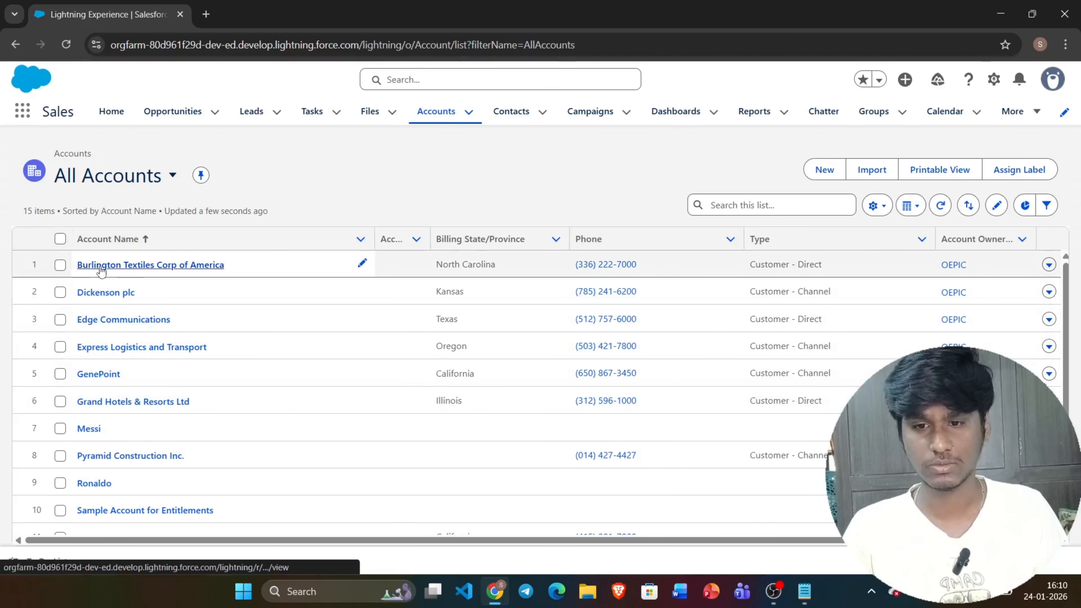
{"action": "left_click", "coordinate": [100, 267]}
{"action": "left_click", "coordinate": [126, 276]}
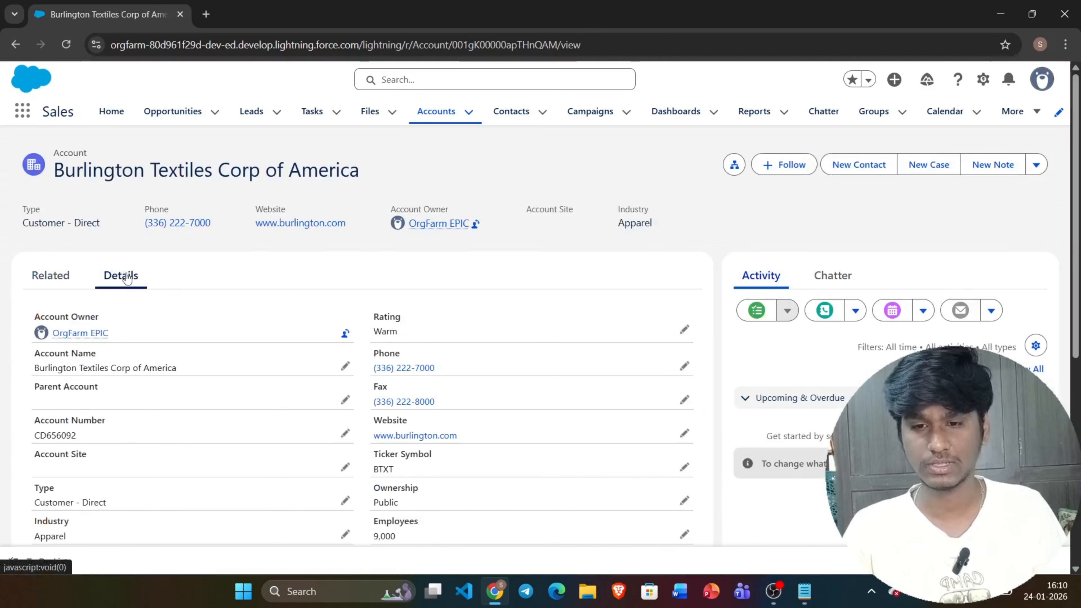
{"action": "scroll", "coordinate": [126, 276], "scroll_direction": "down", "scroll_amount": 2}
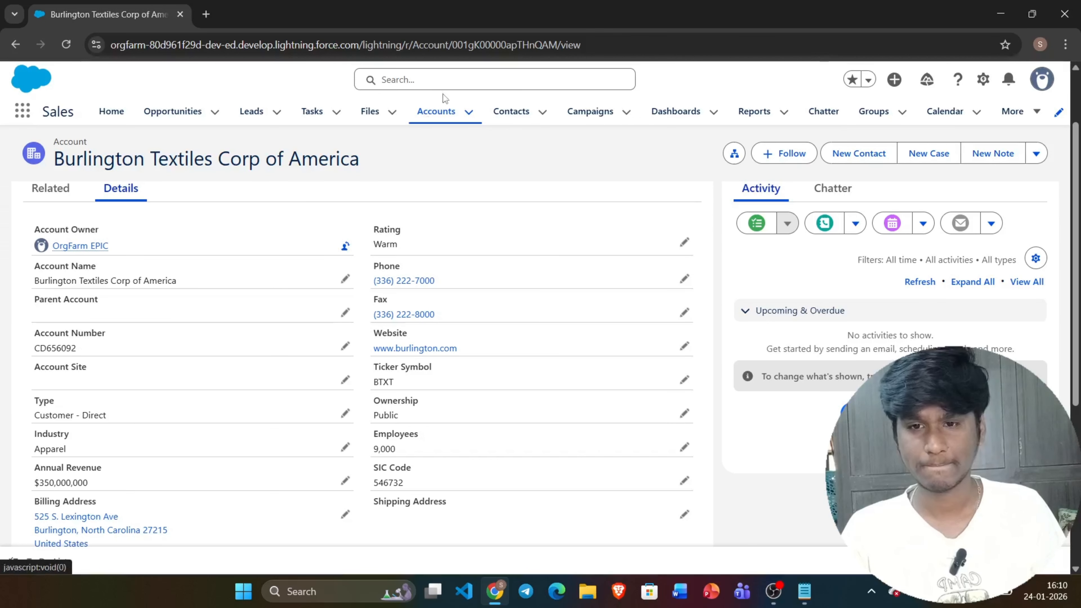
Open the Dickenson plc account from the Accounts list and view its detail fields.
{"action": "left_click", "coordinate": [436, 109]}
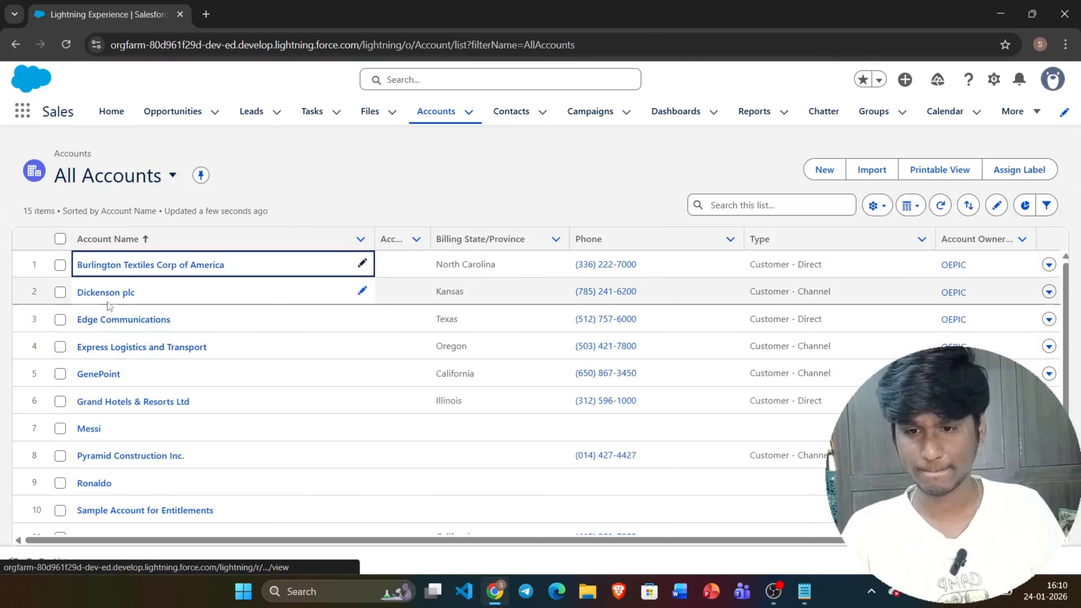
{"action": "left_click", "coordinate": [111, 293]}
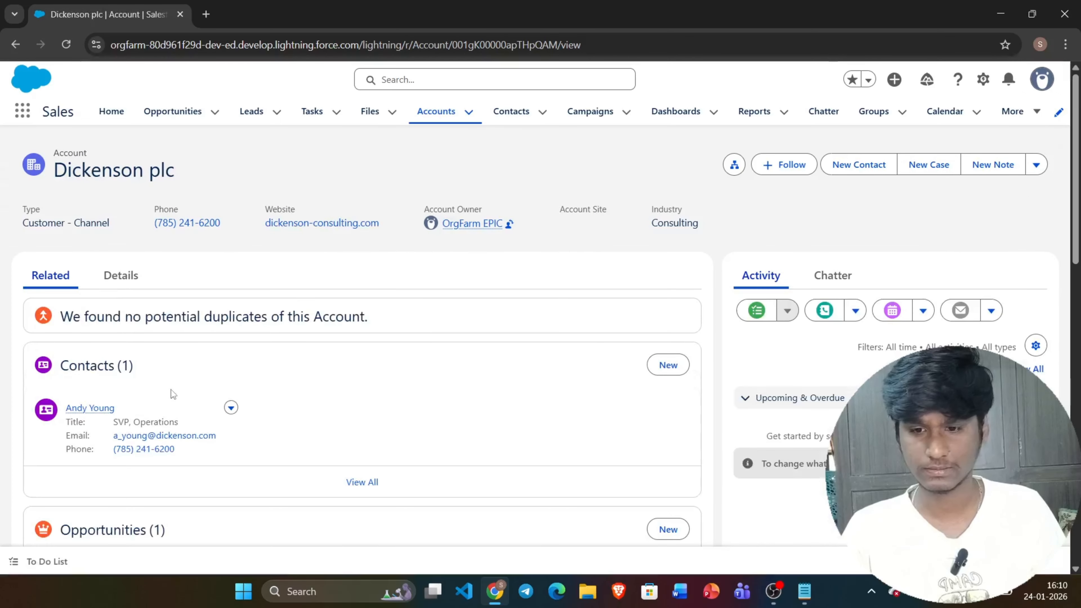
{"action": "left_click", "coordinate": [121, 276]}
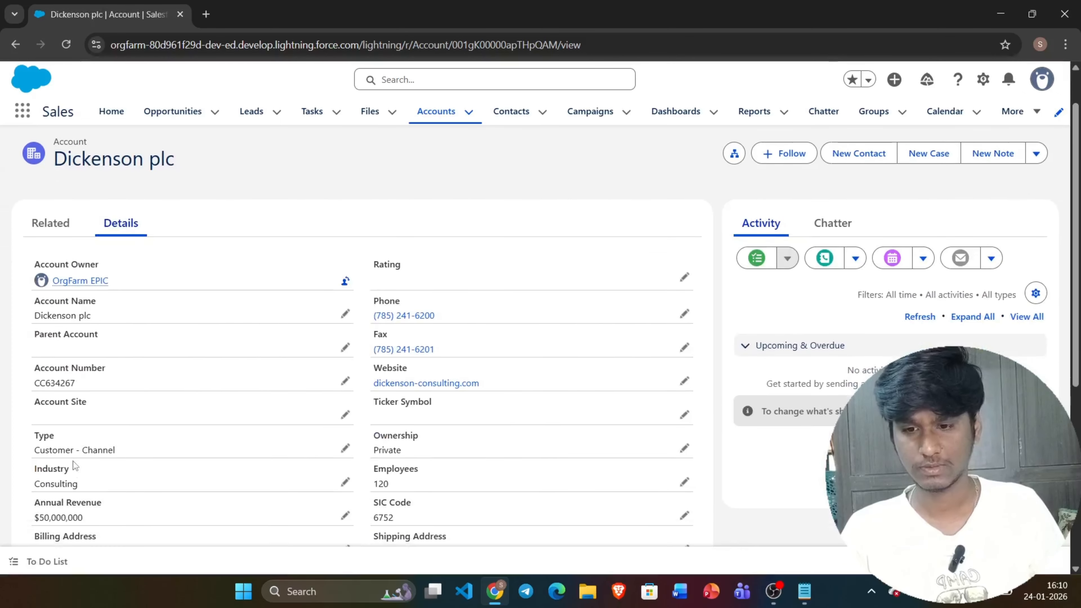
Open the Edge Communications account from the Accounts list and examine its details, especially the Industry value.
{"action": "left_click", "coordinate": [440, 112]}
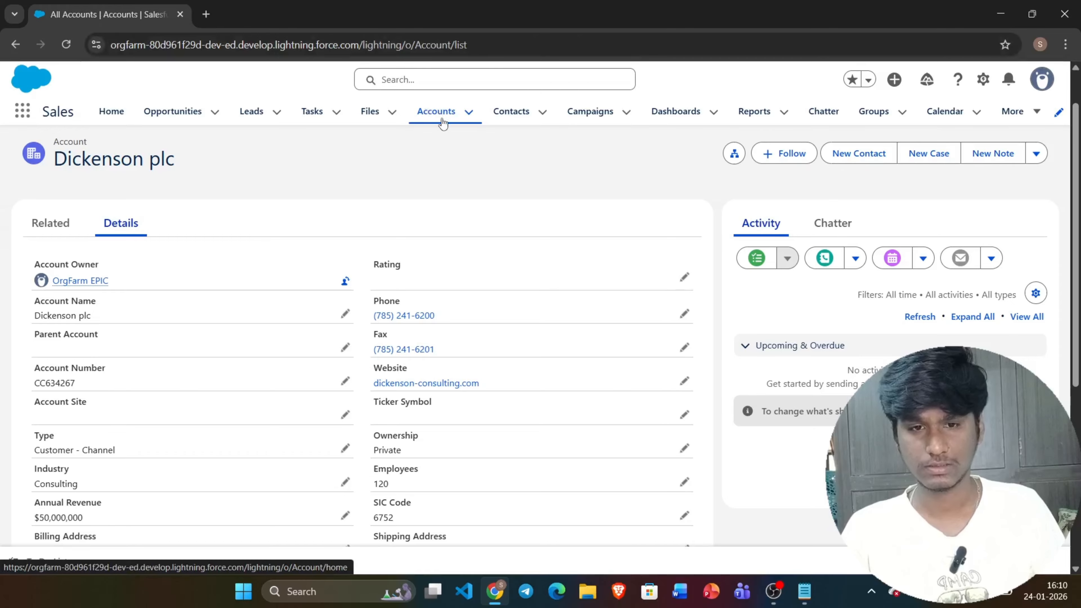
{"action": "scroll", "coordinate": [295, 321], "scroll_direction": "down", "scroll_amount": 2}
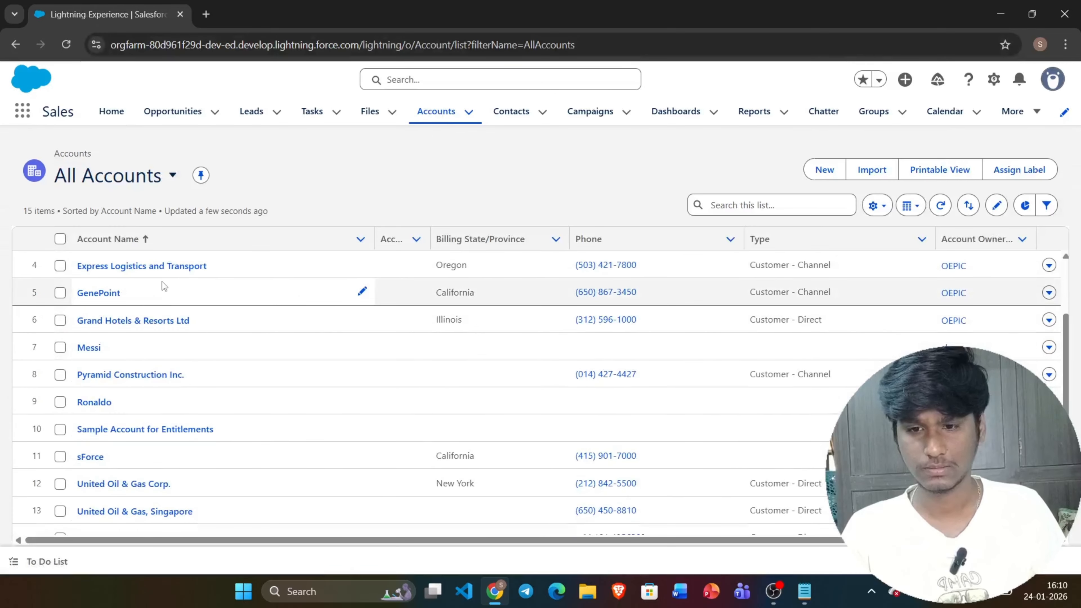
{"action": "scroll", "coordinate": [161, 294], "scroll_direction": "up", "scroll_amount": 2}
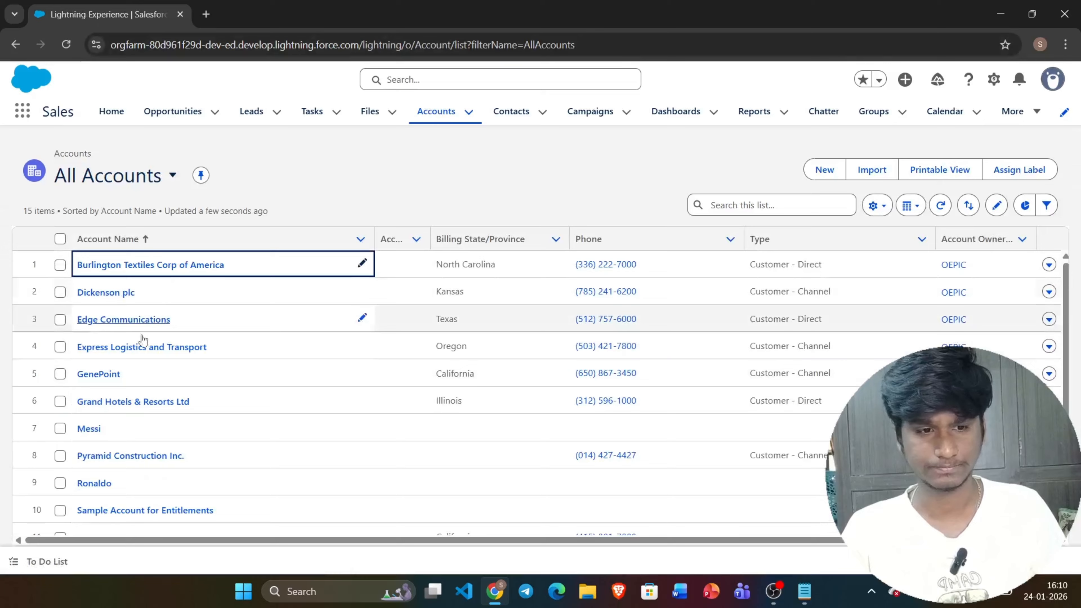
{"action": "left_click", "coordinate": [115, 320]}
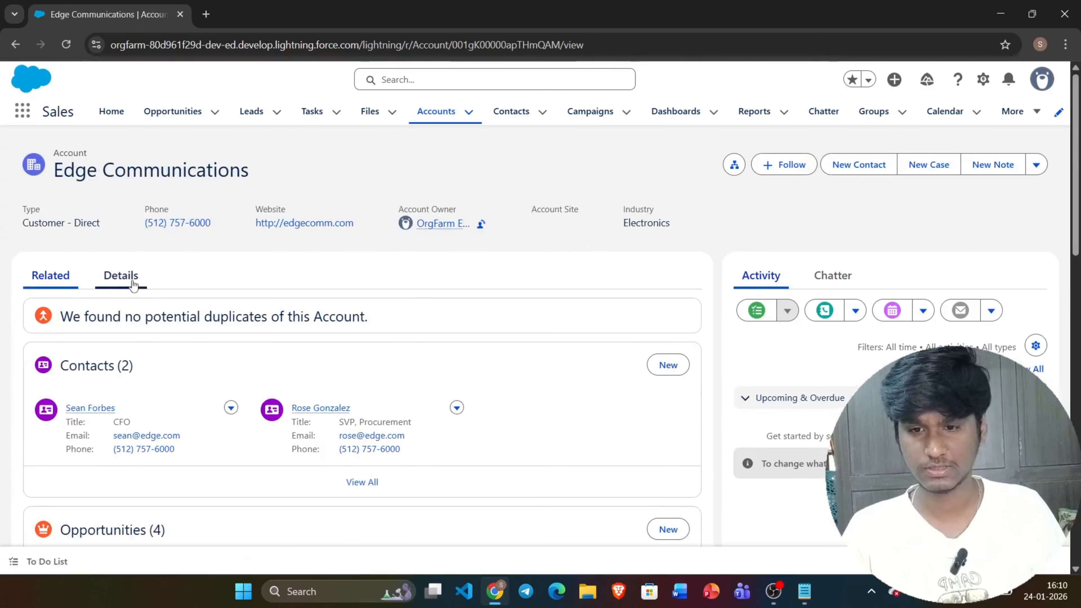
{"action": "left_click", "coordinate": [130, 282]}
{"action": "scroll", "coordinate": [130, 282], "scroll_direction": "down", "scroll_amount": 2}
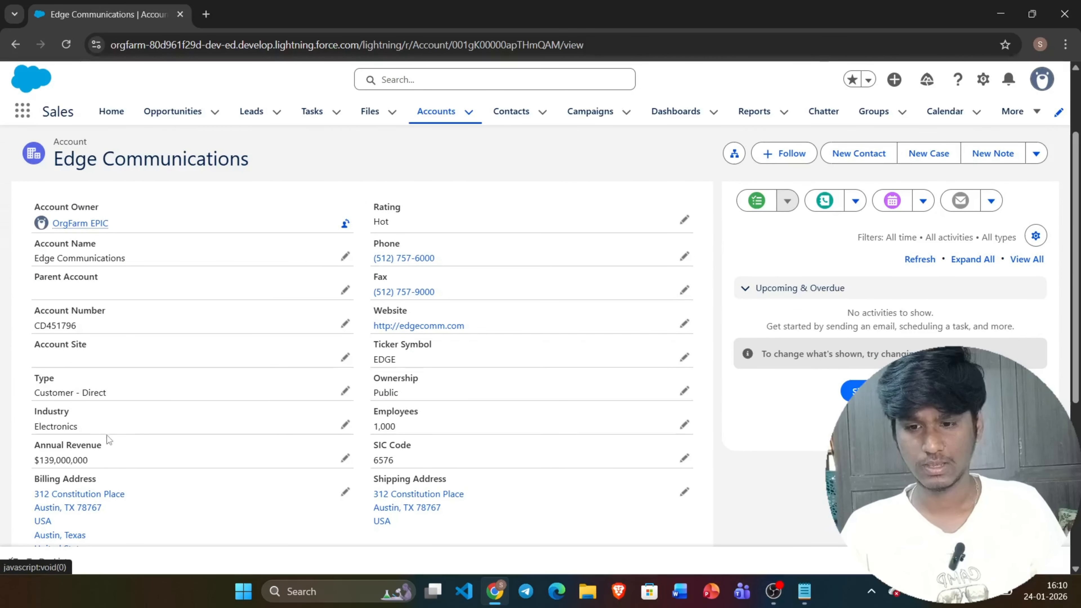
{"action": "left_click_drag", "start_coordinate": [87, 430], "coordinate": [26, 426]}
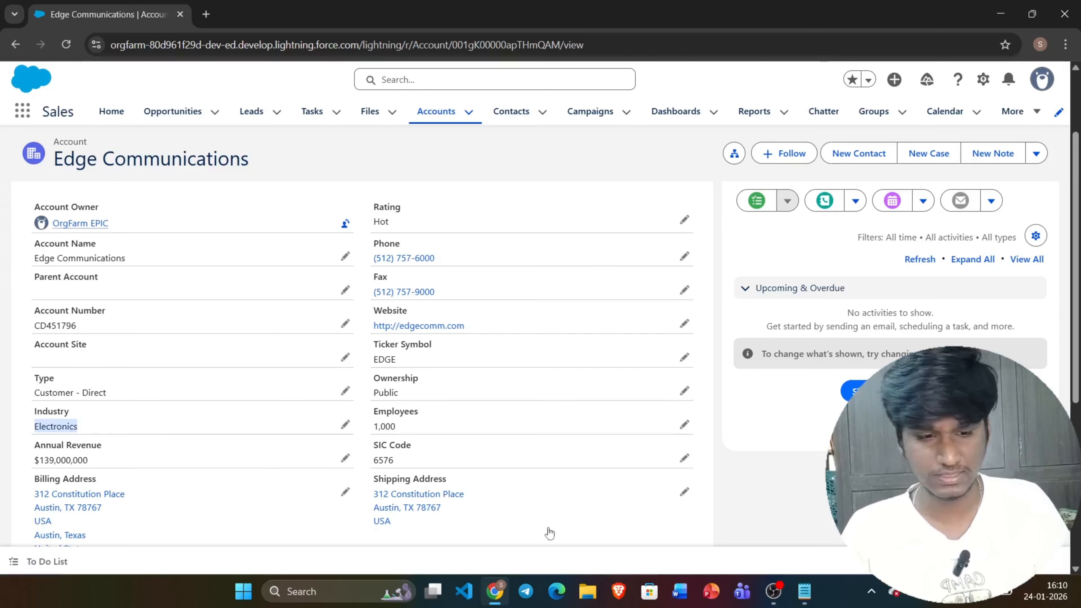
Switch to Notepad and write "If Industry is Electronics then" after "HandsOn-" under Before Trigger Flow.
{"action": "left_click", "coordinate": [812, 595]}
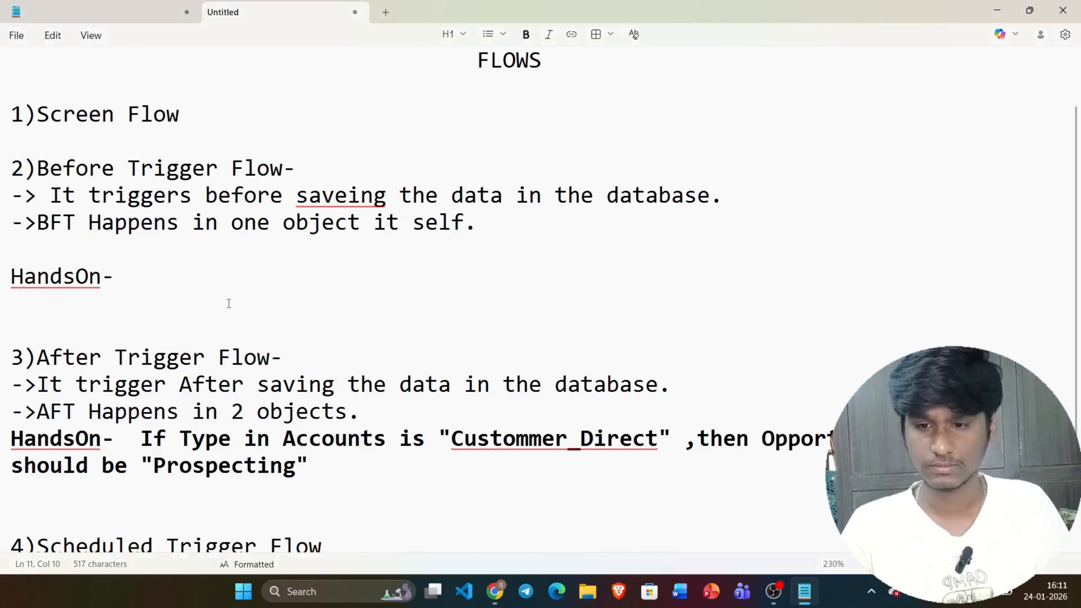
{"action": "type", "text": "f In"}
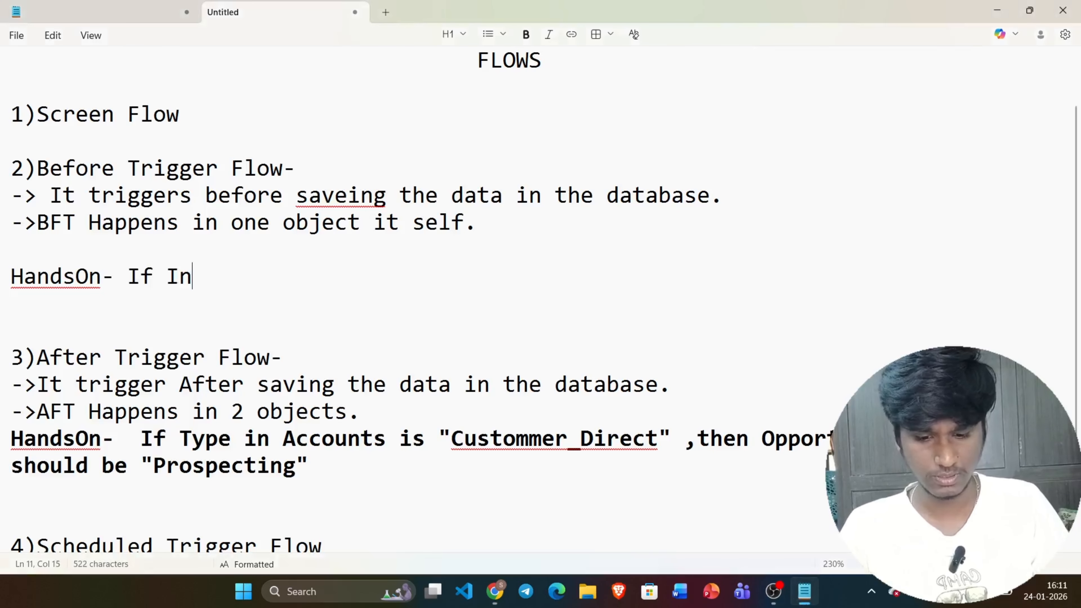
{"action": "type", "text": "dustry is"}
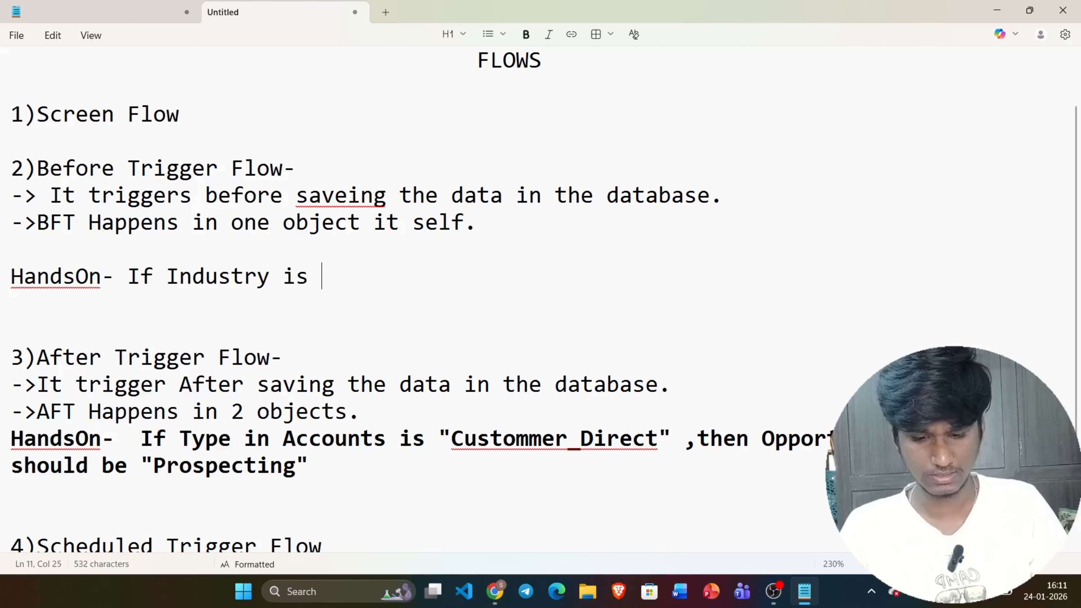
{"action": "type", "text": " Electron"}
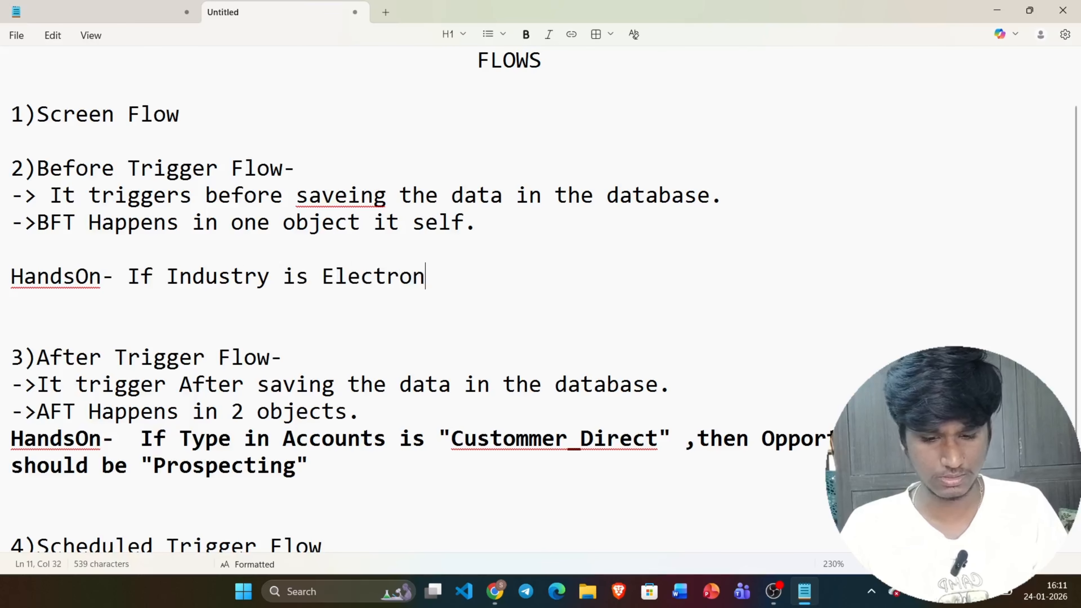
{"action": "type", "text": "ics "}
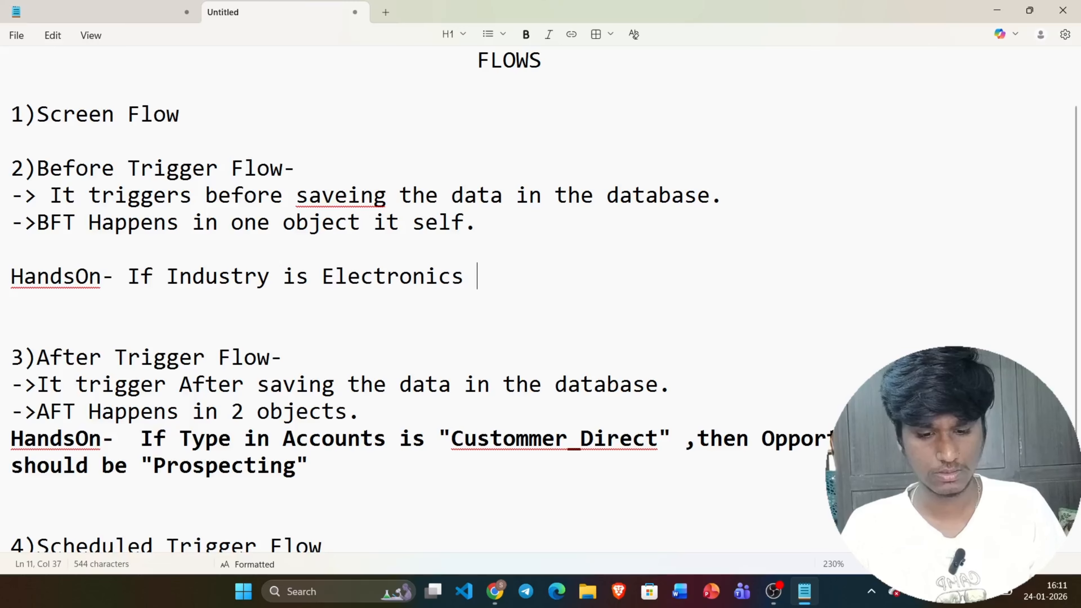
{"action": "type", "text": "then"}
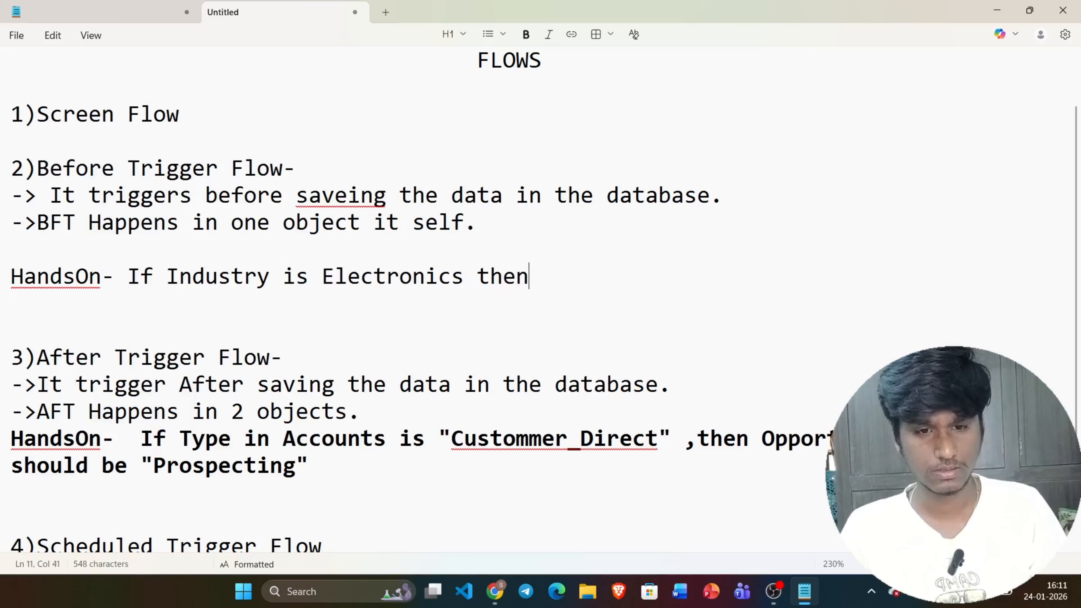
Switch to Salesforce, look through the Rating options of the Edge Communications account and cancel the edit.
{"action": "left_click", "coordinate": [504, 598]}
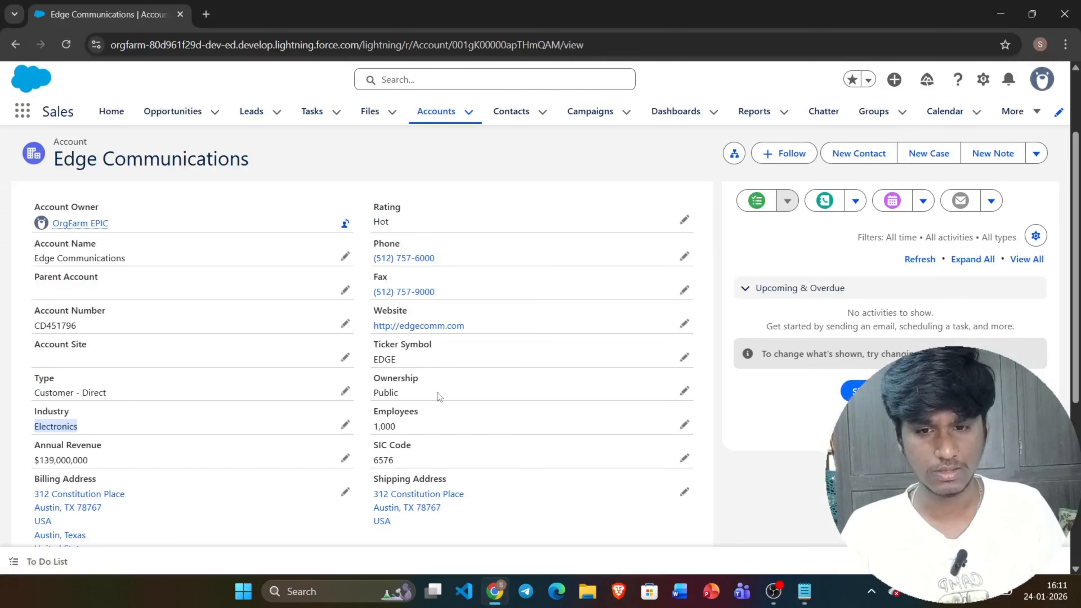
{"action": "left_click", "coordinate": [685, 221]}
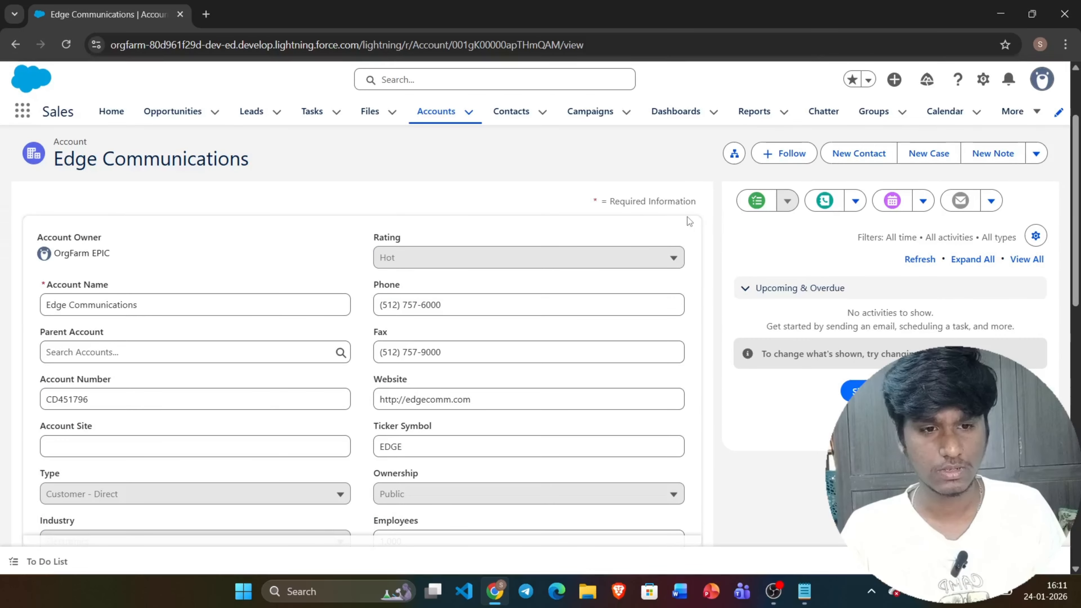
{"action": "left_click", "coordinate": [615, 258]}
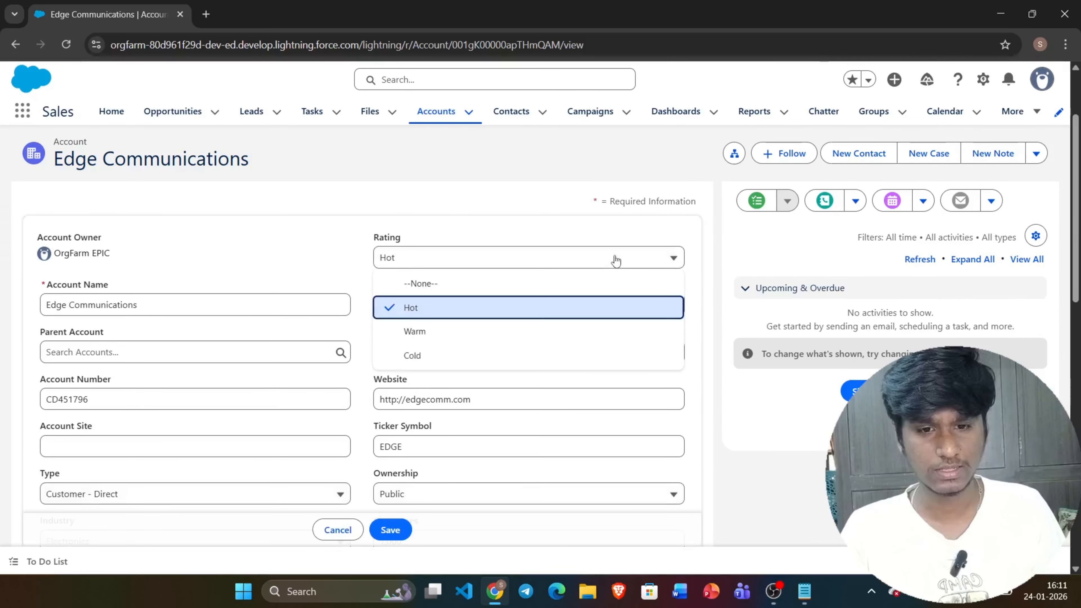
{"action": "left_click", "coordinate": [466, 226]}
{"action": "left_click", "coordinate": [338, 530]}
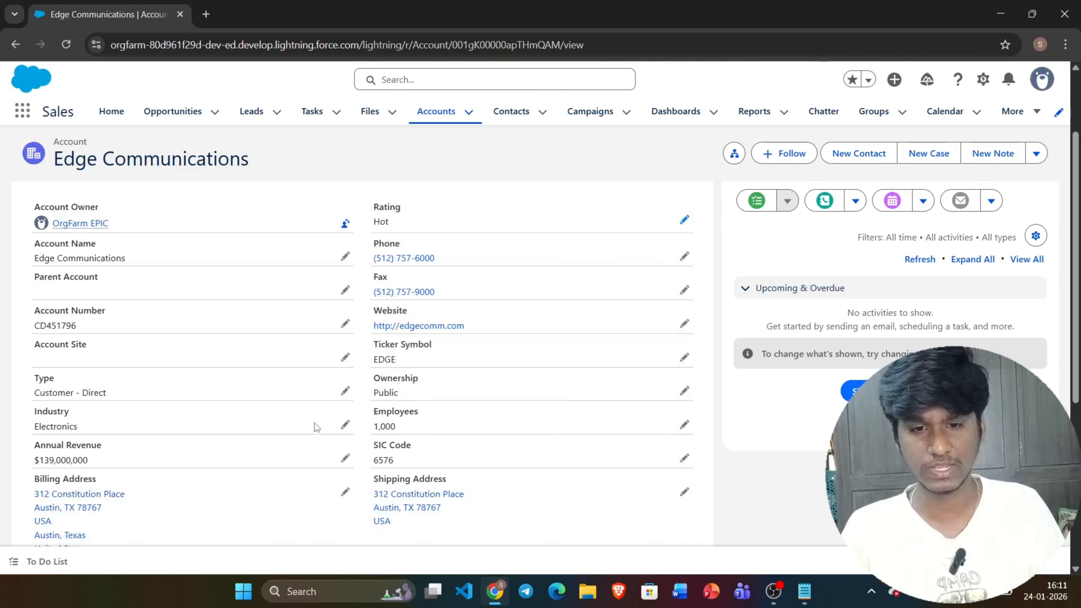
Switch to Notepad and complete the Before Trigger Flow HandsOn sentence with "Rating "Cold"".
{"action": "left_click", "coordinate": [804, 592]}
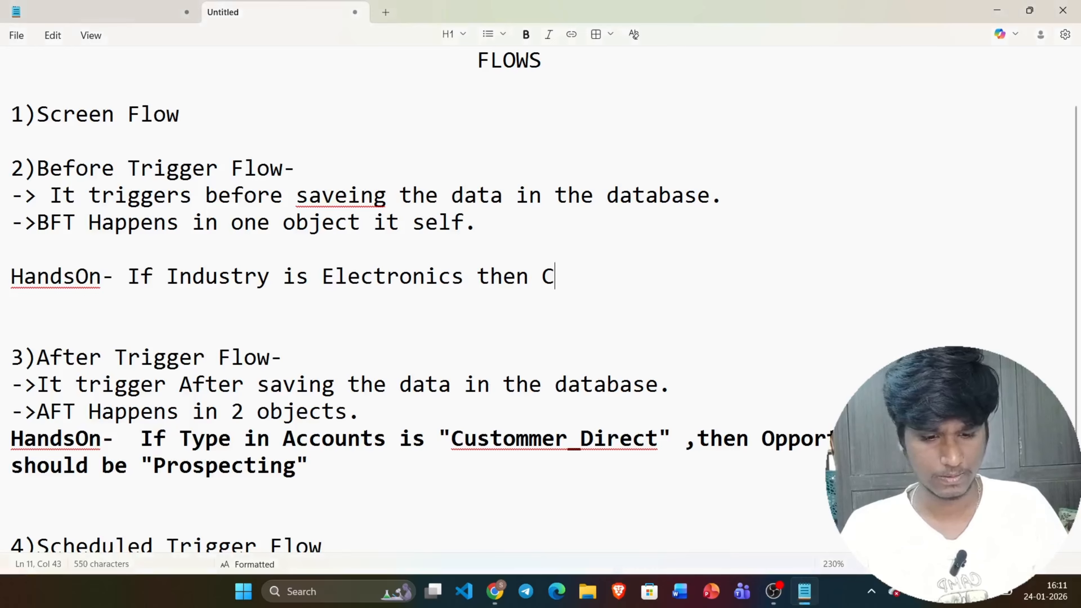
{"action": "type", "text": "old"}
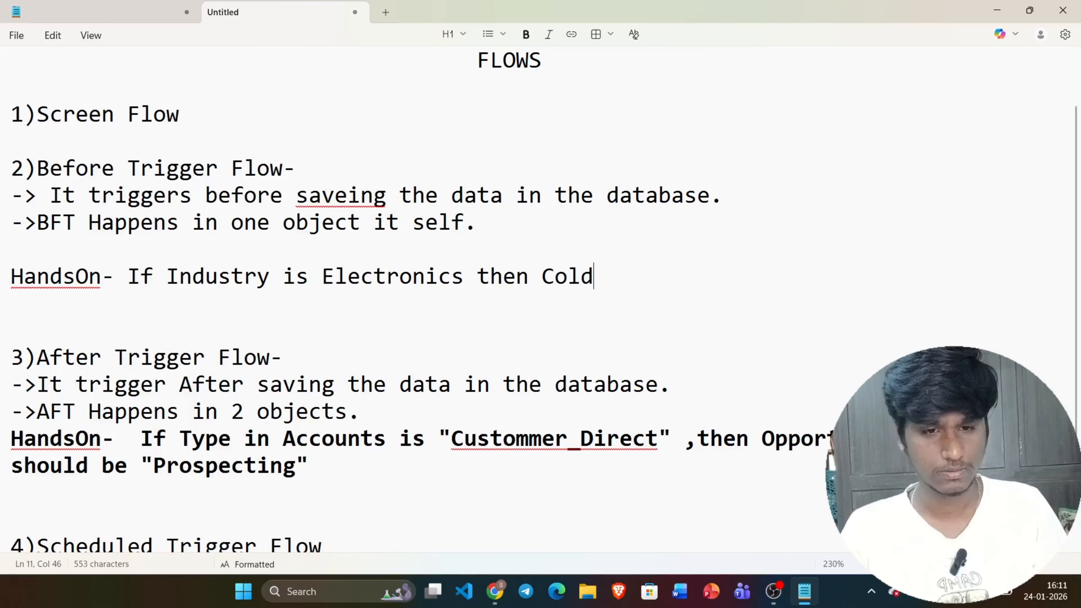
{"action": "key", "text": "BackSpace"}
{"action": "key", "text": "BackSpace"}
{"action": "key", "text": "BackSpace"}
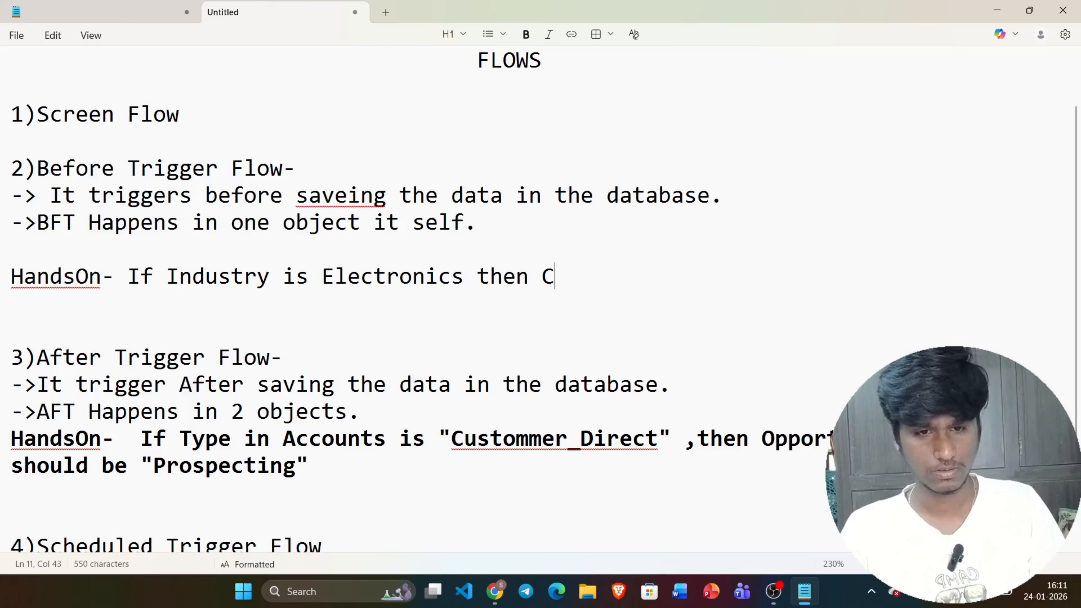
{"action": "type", "text": "Rating"}
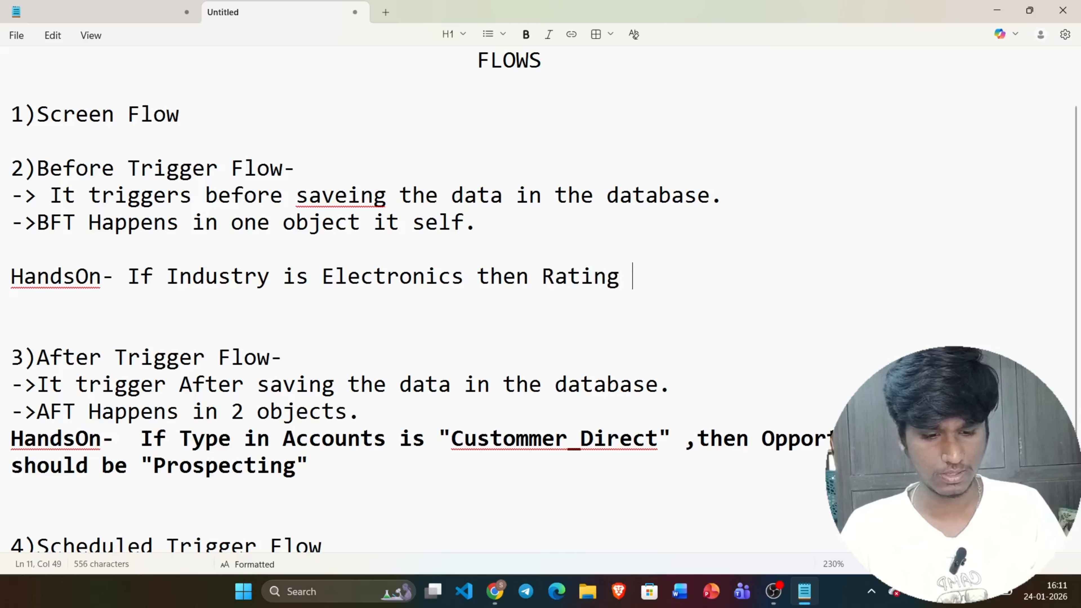
{"action": "type", "text": " Co"}
{"action": "key", "text": "BackSpace"}
{"action": "key", "text": "BackSpace"}
{"action": "type", "text": "\""}
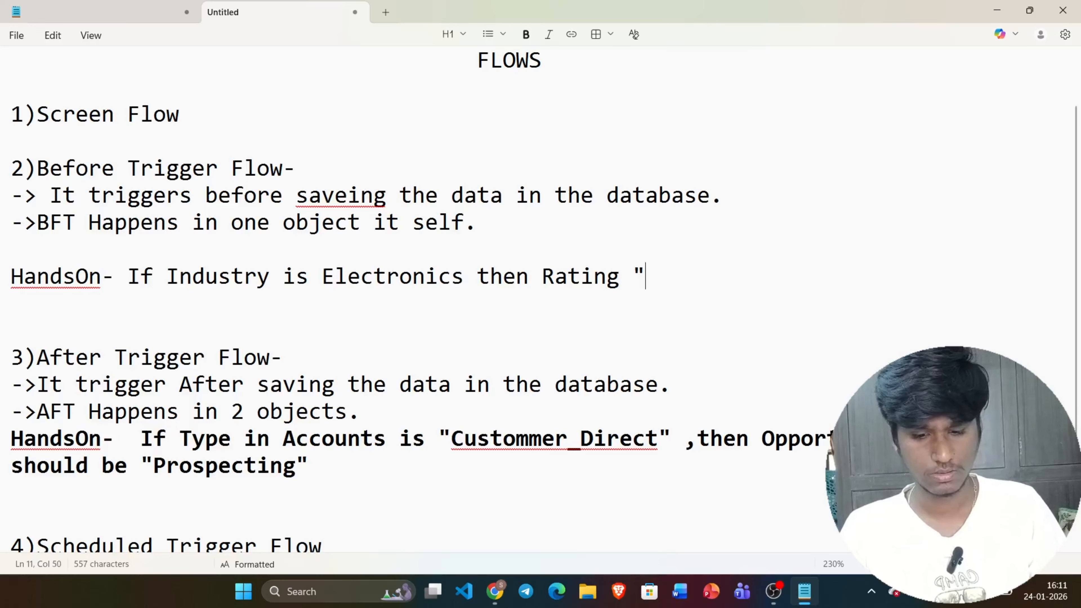
{"action": "type", "text": "Cold"}
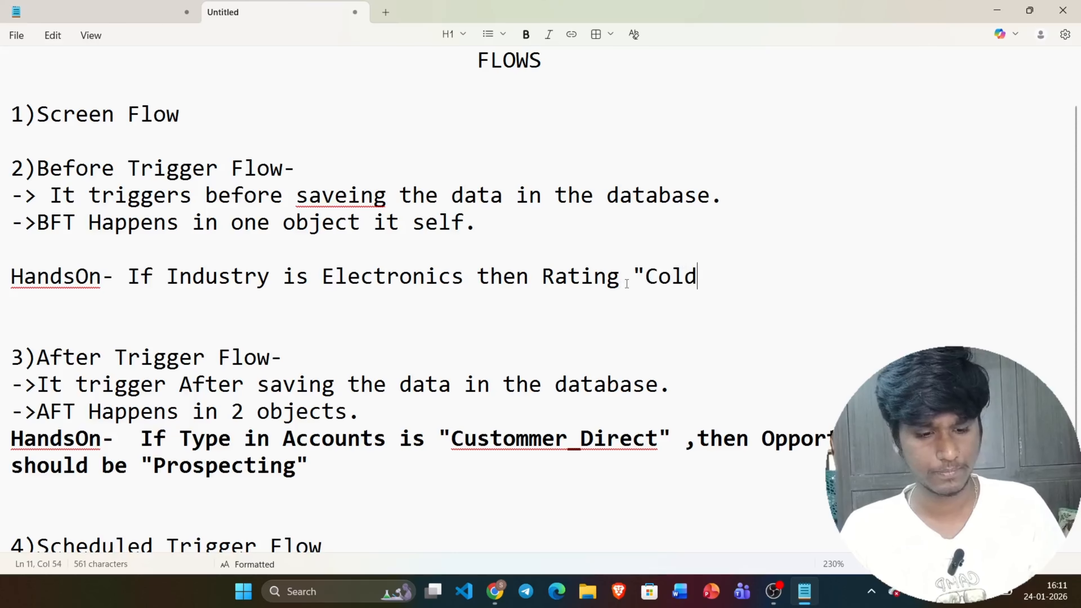
{"action": "type", "text": "\""}
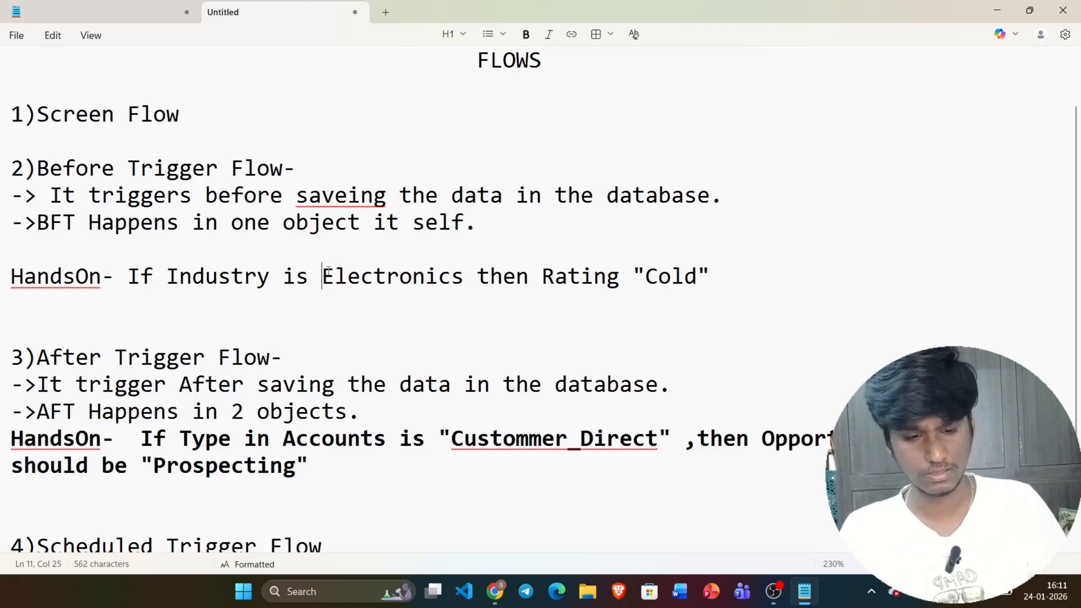
In the Before Trigger Flow HandsOn sentence, put Electronics in quotation marks, insert "In account" before "If" and end with a period.
{"action": "type", "text": "\""}
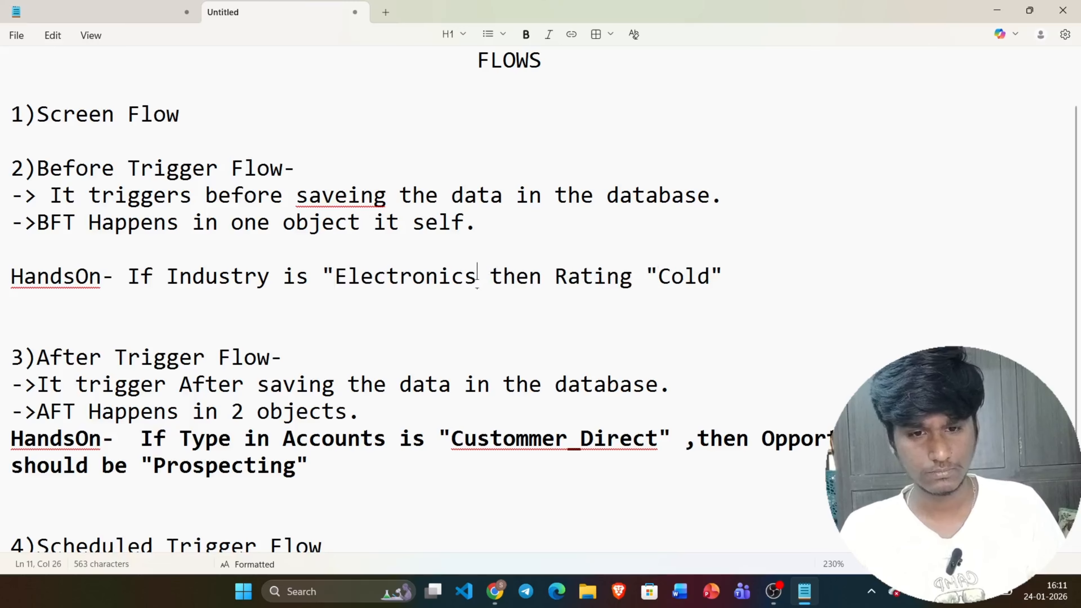
{"action": "type", "text": "\""}
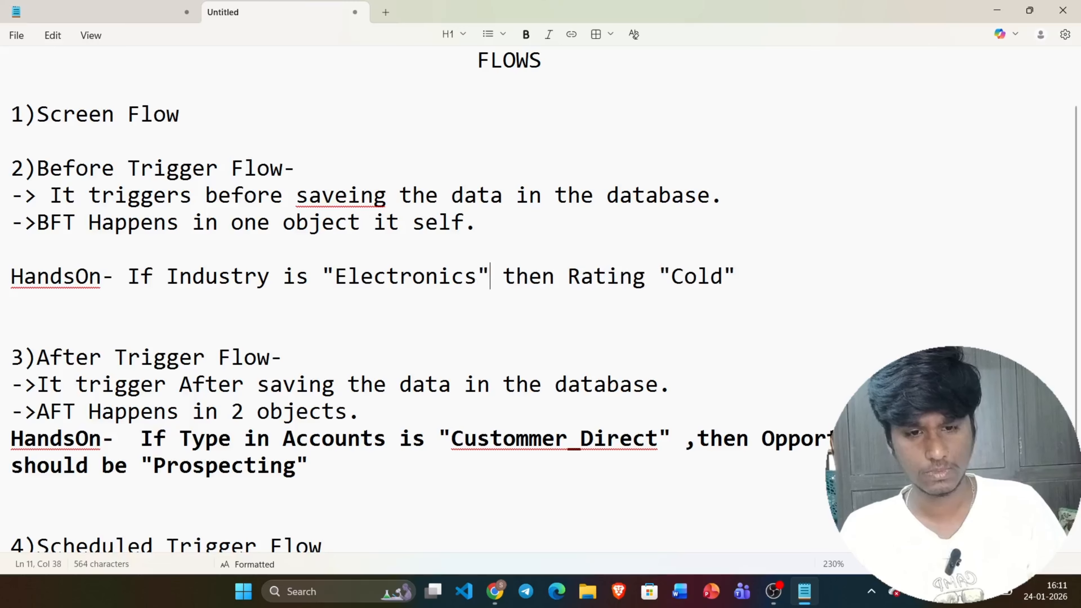
{"action": "left_click", "coordinate": [126, 265]}
{"action": "type", "text": "In accoun"}
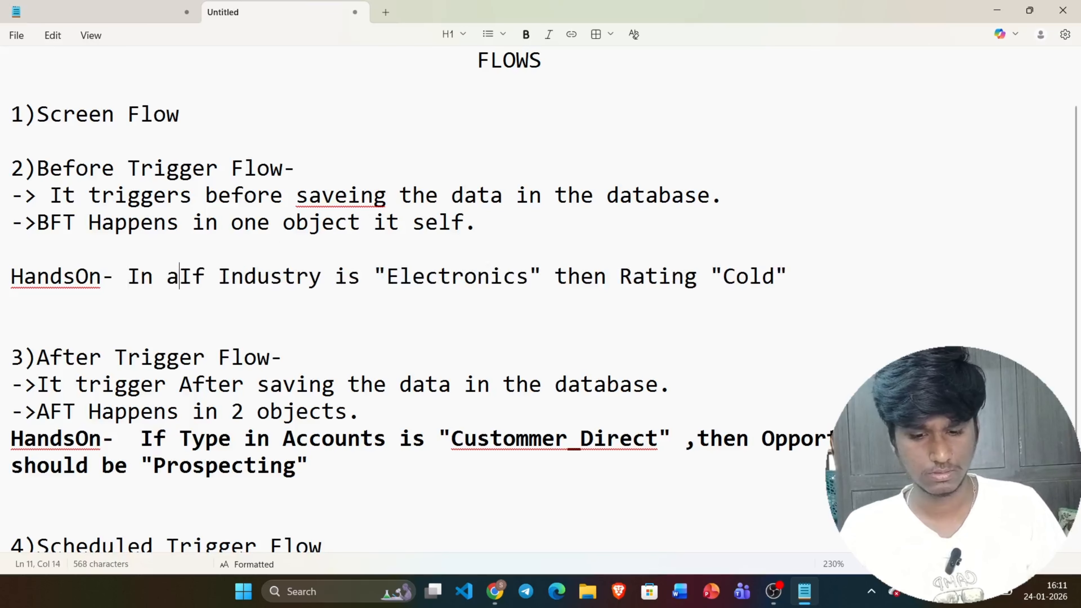
{"action": "type", "text": "t If Indus"}
{"action": "key", "text": "BackSpace"}
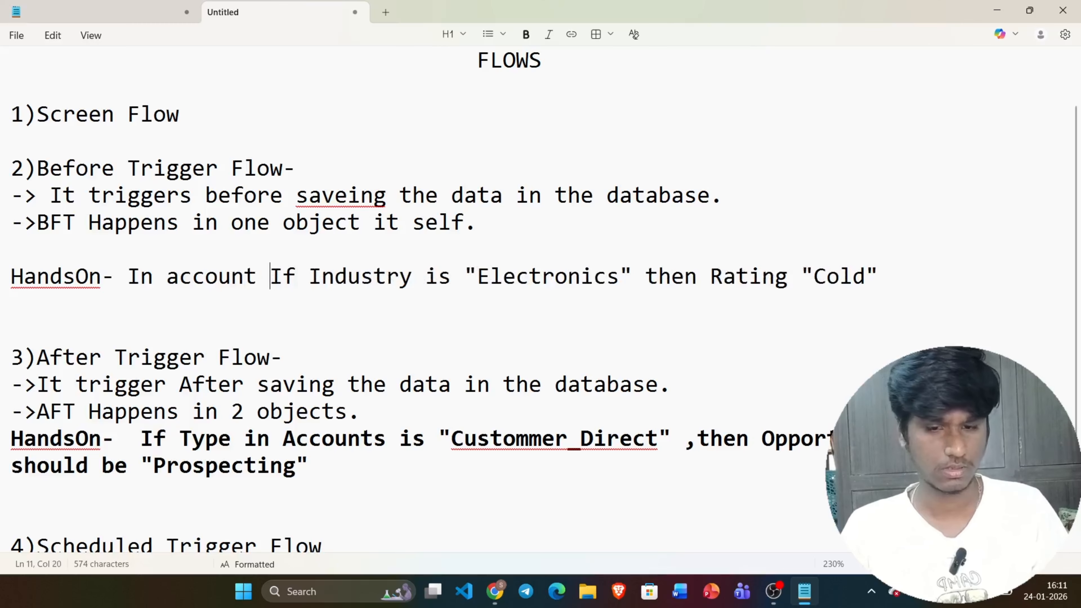
{"action": "left_click", "coordinate": [957, 264]}
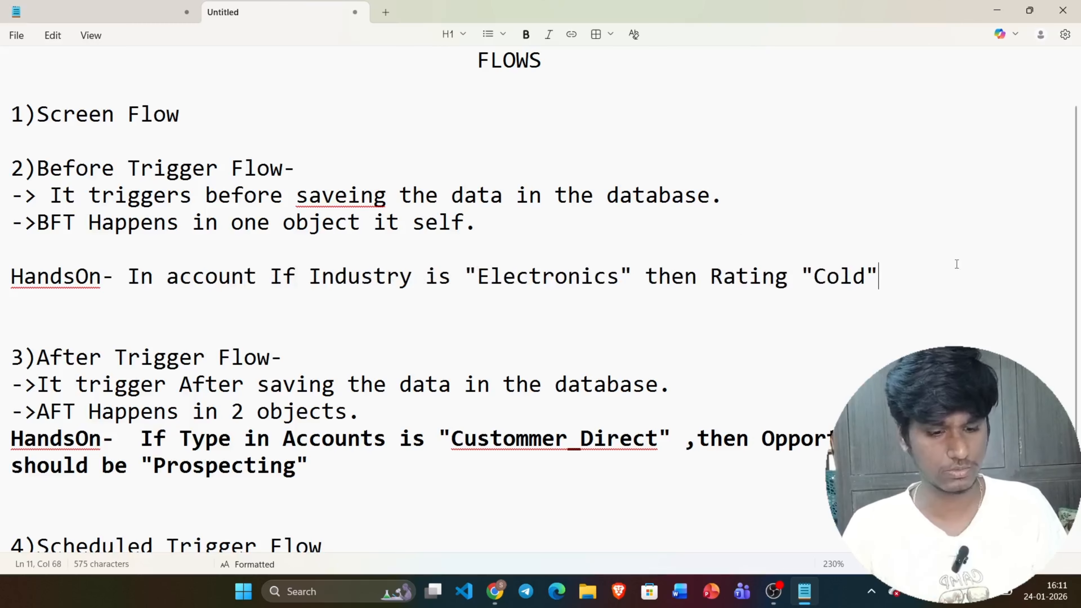
Switch to Salesforce, open Setup and find the Flows page by searching for "flows".
{"action": "left_click", "coordinate": [495, 592]}
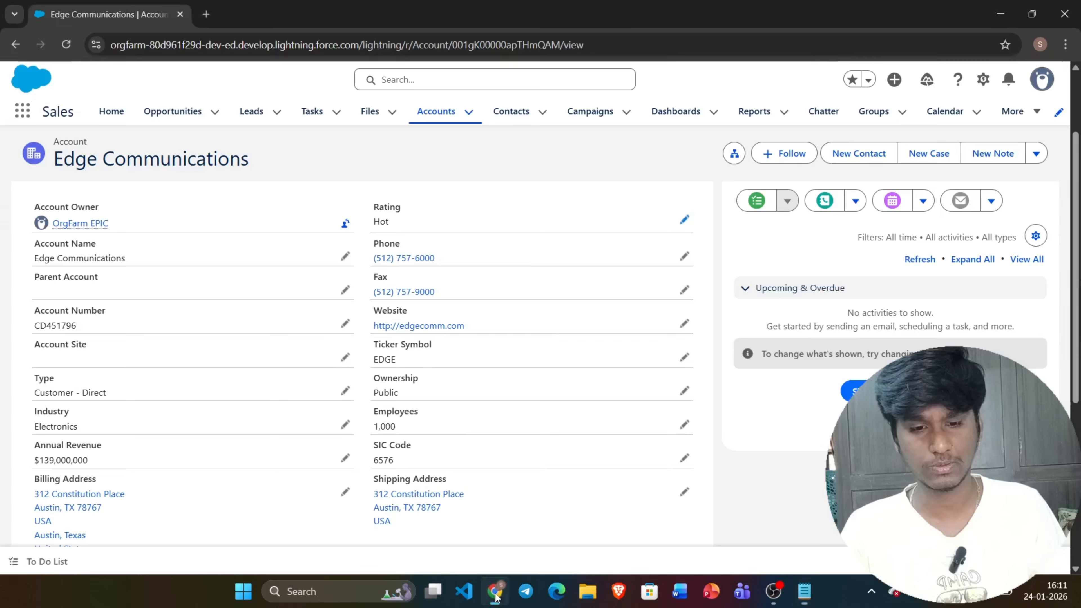
{"action": "left_click", "coordinate": [982, 79]}
{"action": "left_click", "coordinate": [921, 143]}
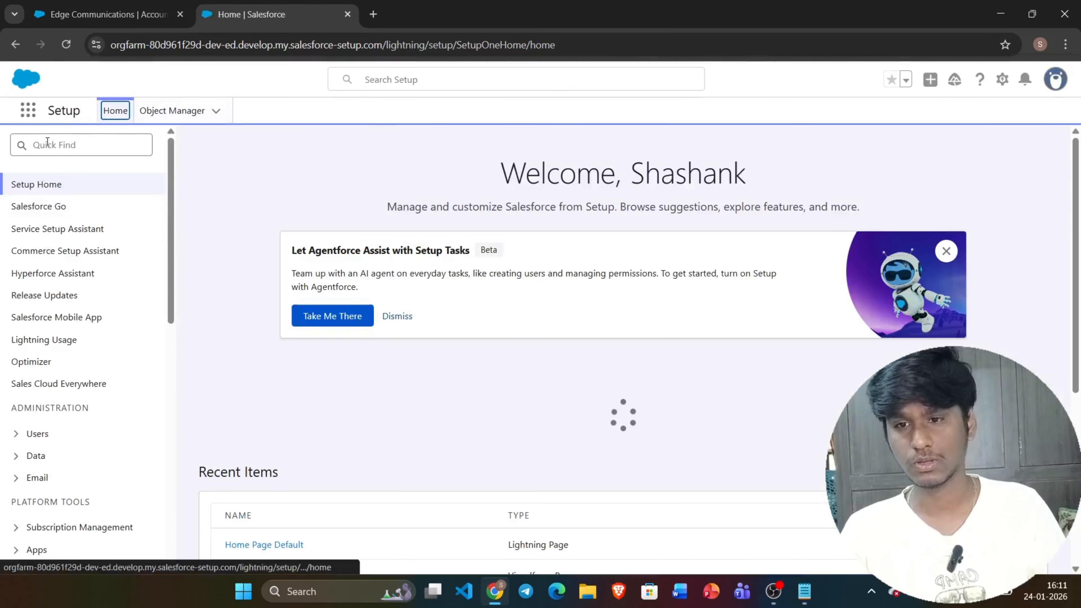
{"action": "left_click", "coordinate": [96, 147]}
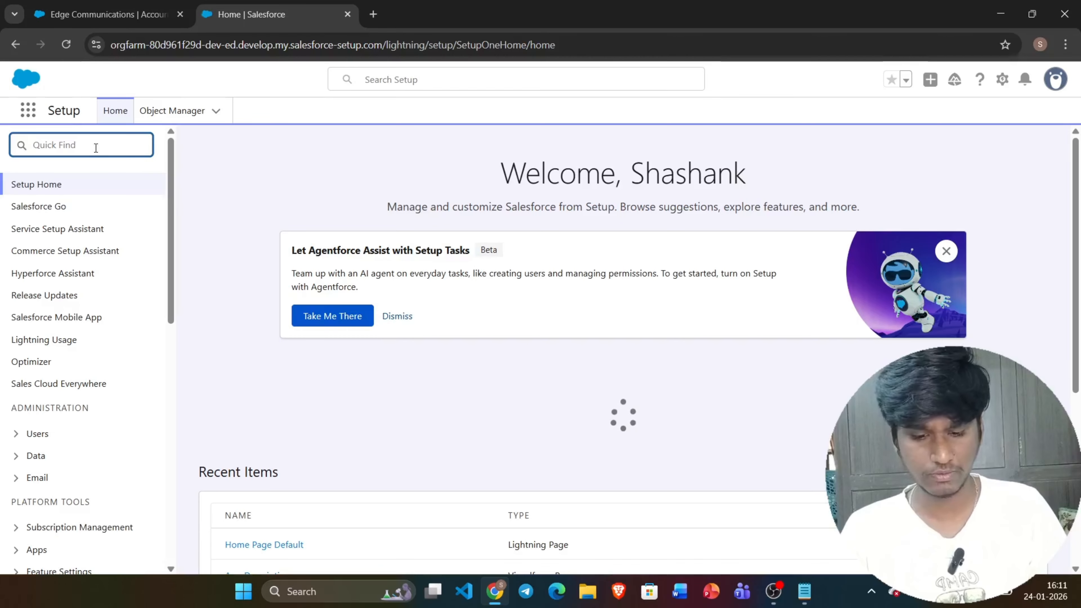
{"action": "type", "text": "flows"}
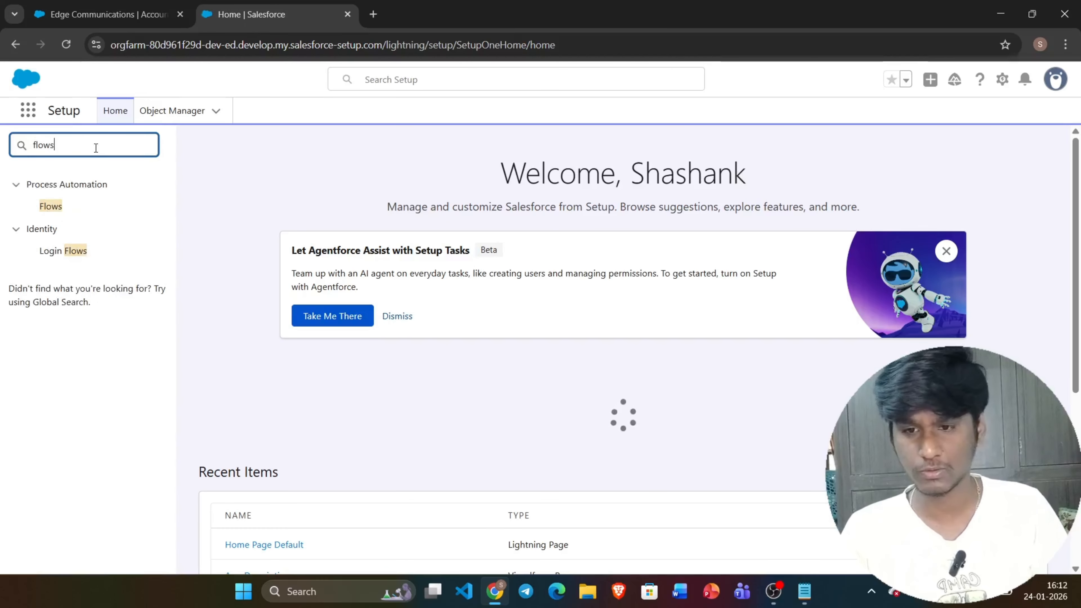
{"action": "left_click", "coordinate": [51, 207]}
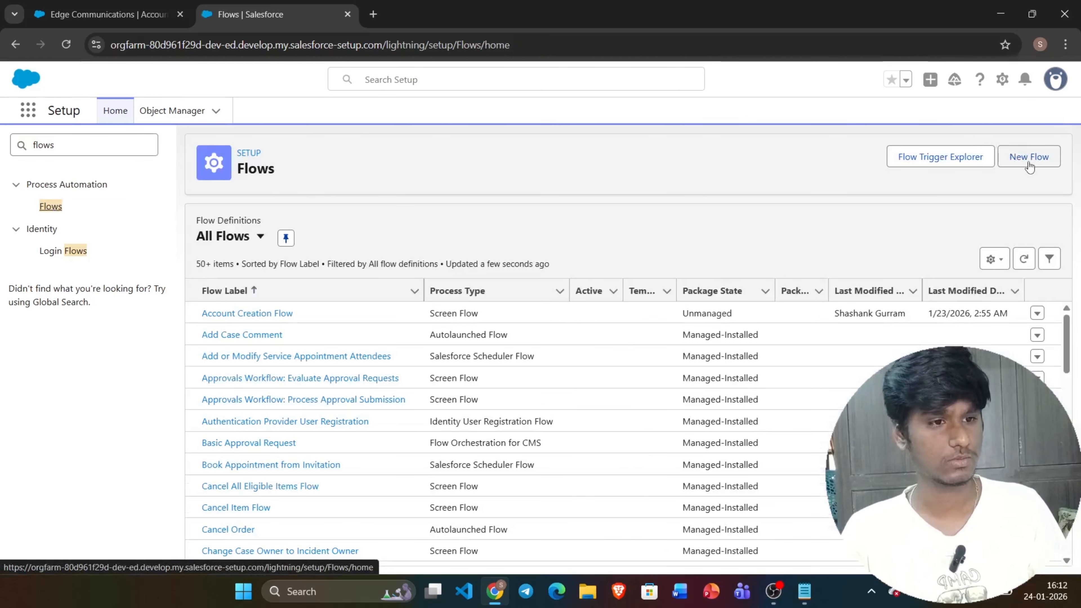
Create a new Record-Triggered Flow and close the introductory tip about working in panels.
{"action": "left_click", "coordinate": [1029, 162]}
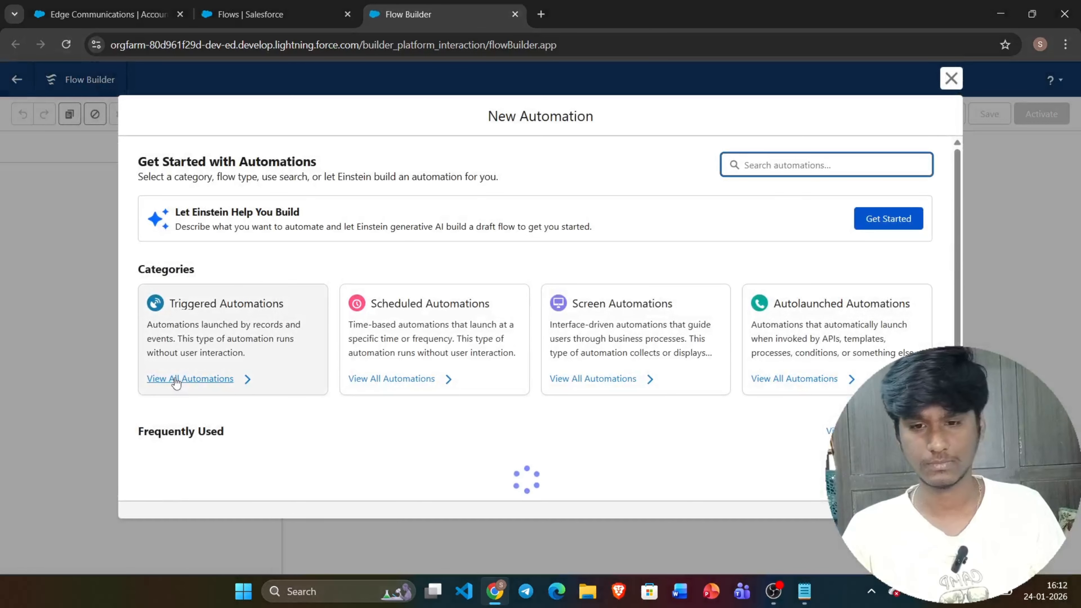
{"action": "scroll", "coordinate": [174, 381], "scroll_direction": "down", "scroll_amount": 1}
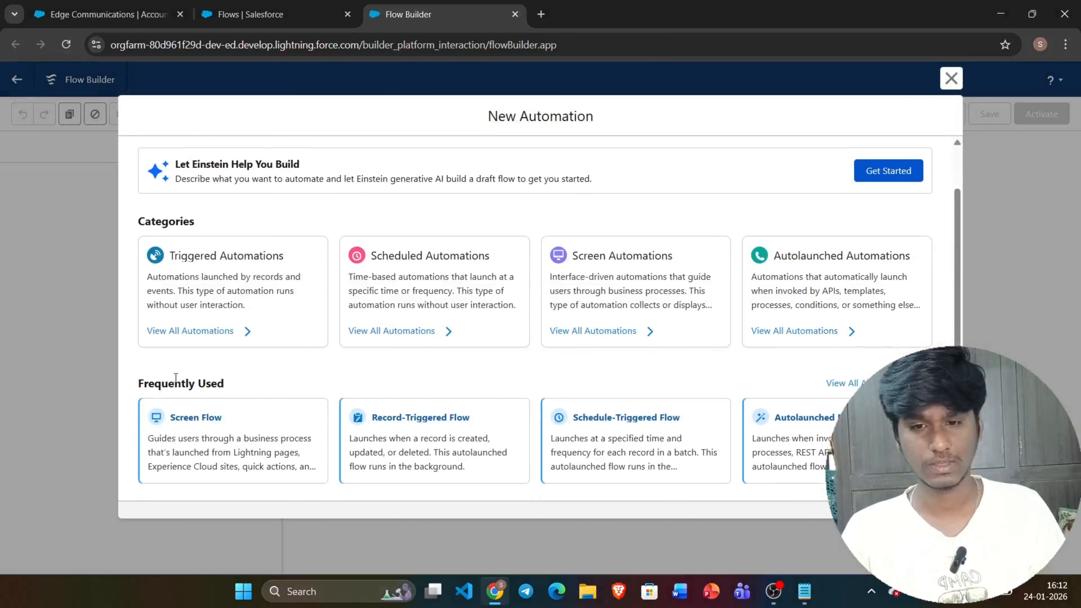
{"action": "left_click", "coordinate": [410, 421]}
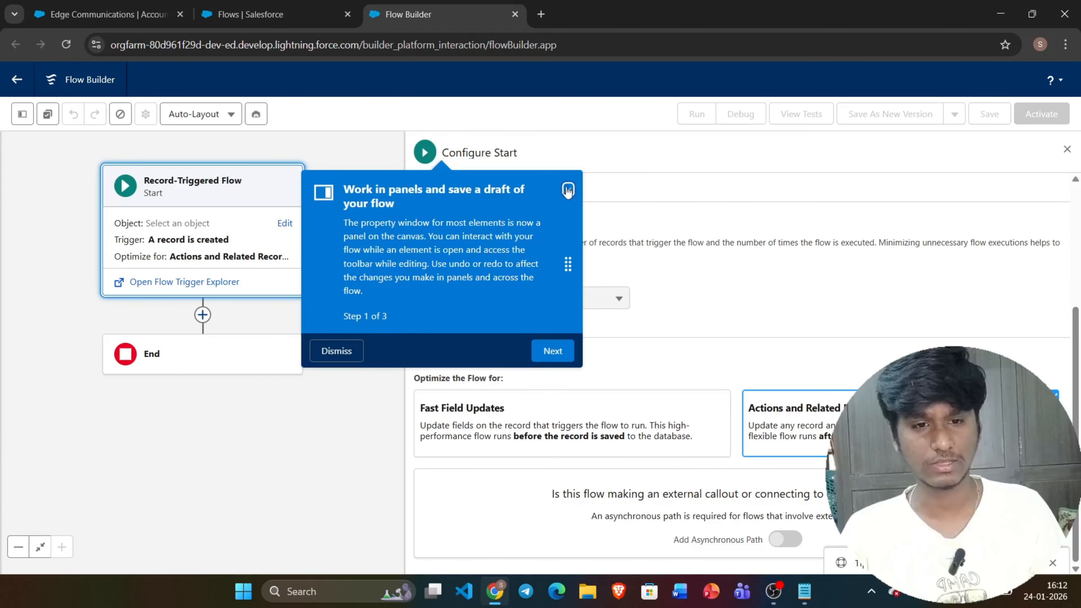
{"action": "left_click", "coordinate": [568, 189]}
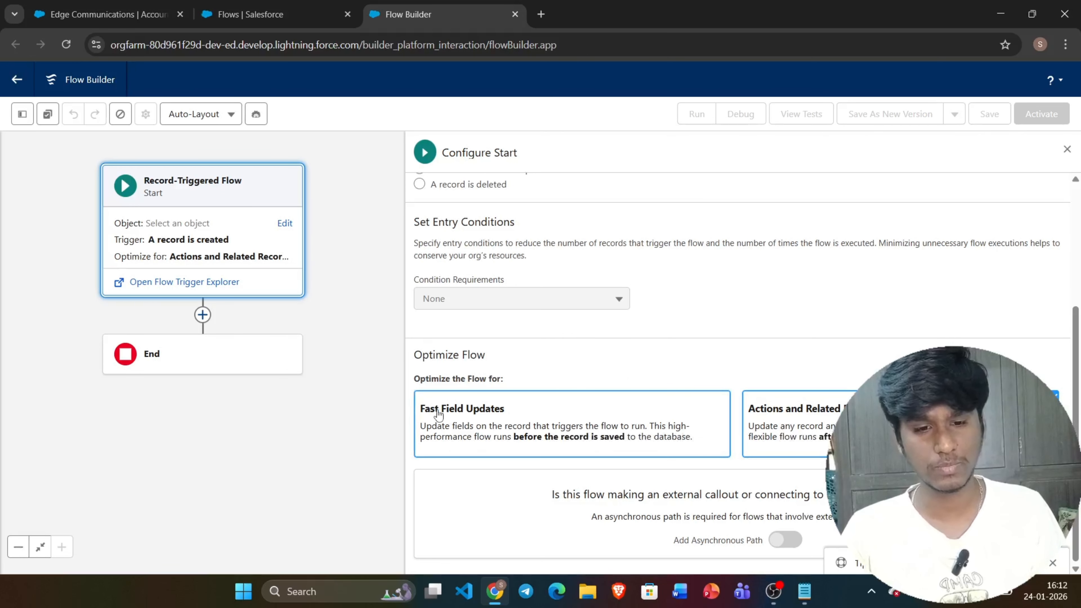
Configure the flow's start for Fast Field Updates on the Account object, triggered when a record is created or updated.
{"action": "left_click", "coordinate": [500, 413]}
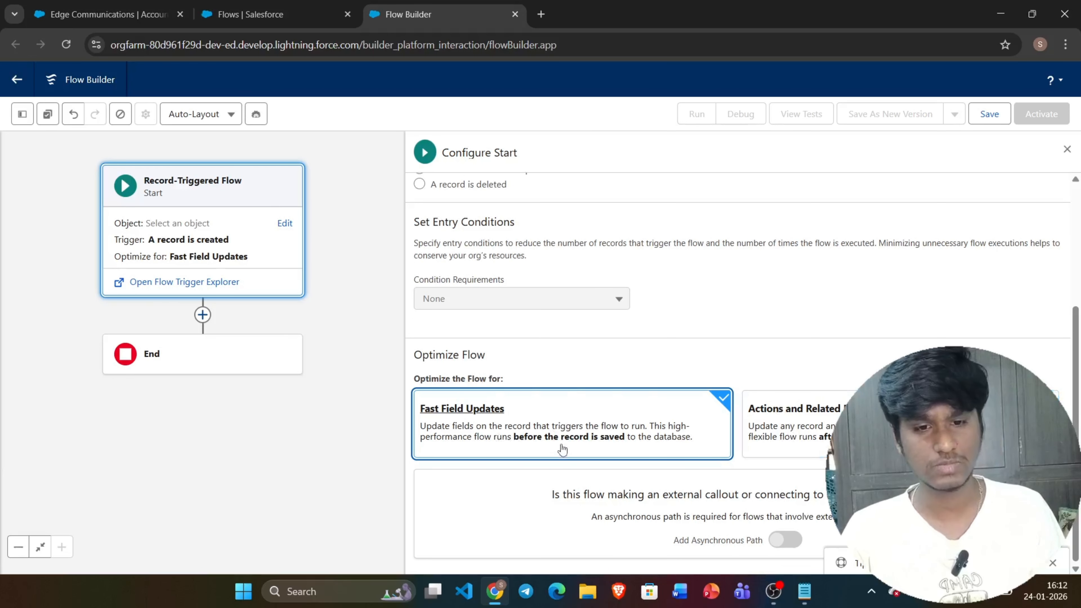
{"action": "scroll", "coordinate": [568, 318], "scroll_direction": "up", "scroll_amount": 5}
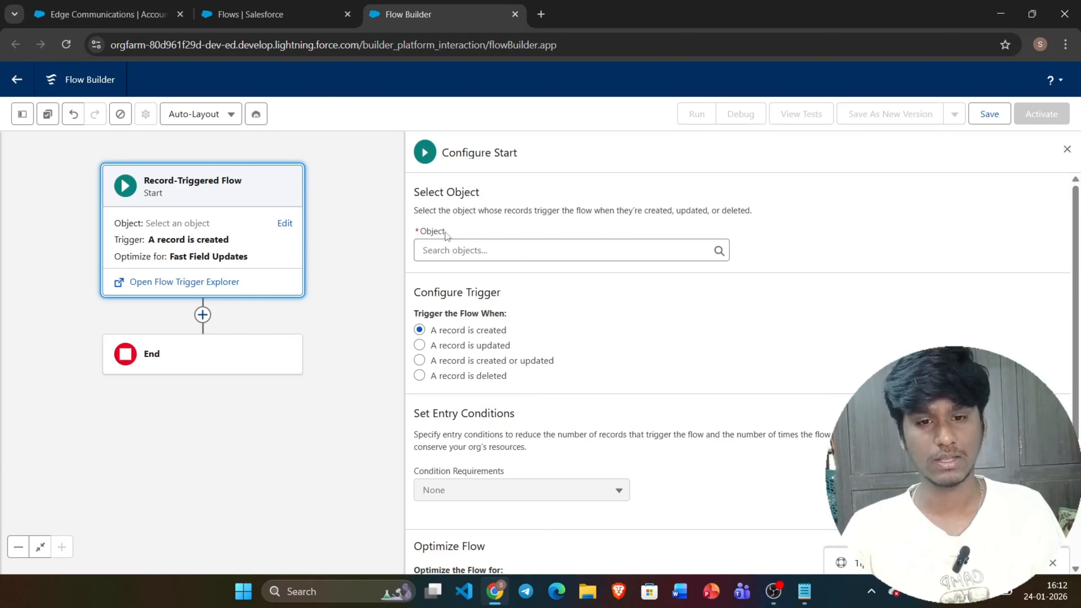
{"action": "left_click", "coordinate": [577, 250]}
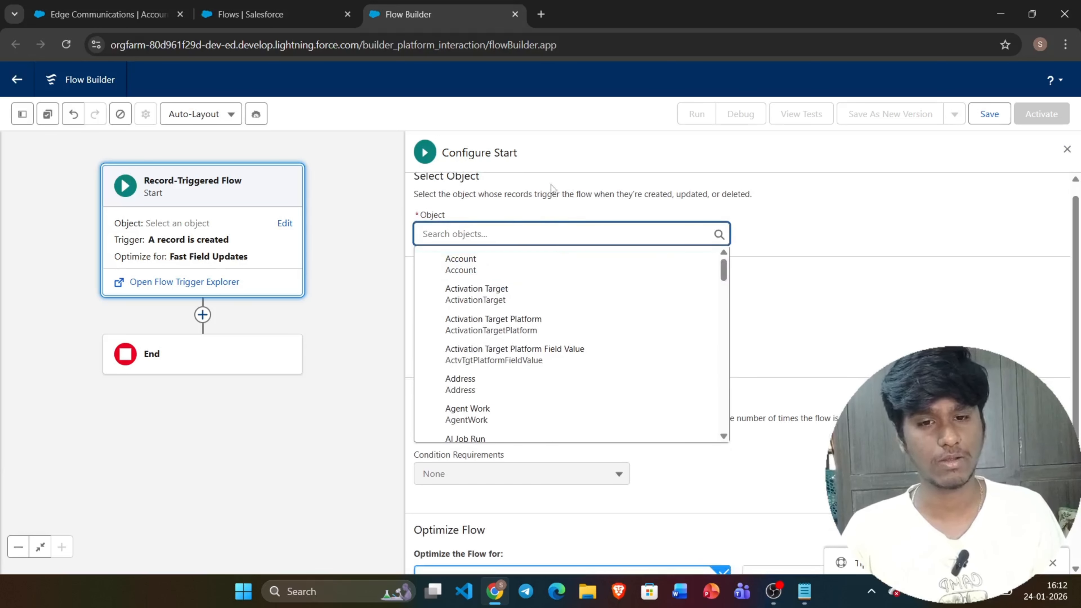
{"action": "left_click", "coordinate": [513, 270]}
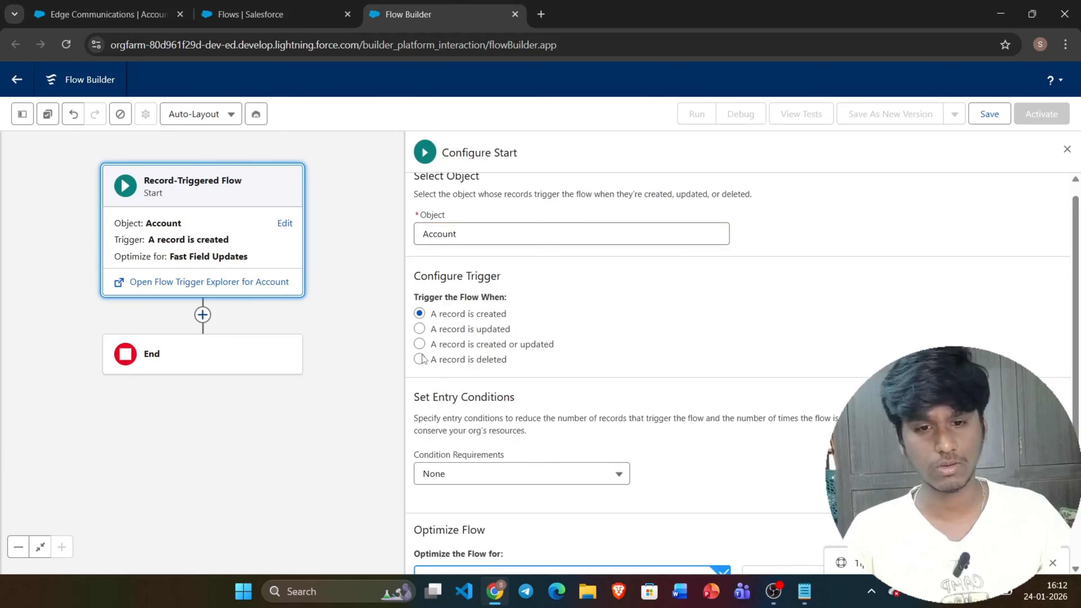
{"action": "left_click", "coordinate": [420, 344]}
{"action": "scroll", "coordinate": [482, 346], "scroll_direction": "down", "scroll_amount": 4}
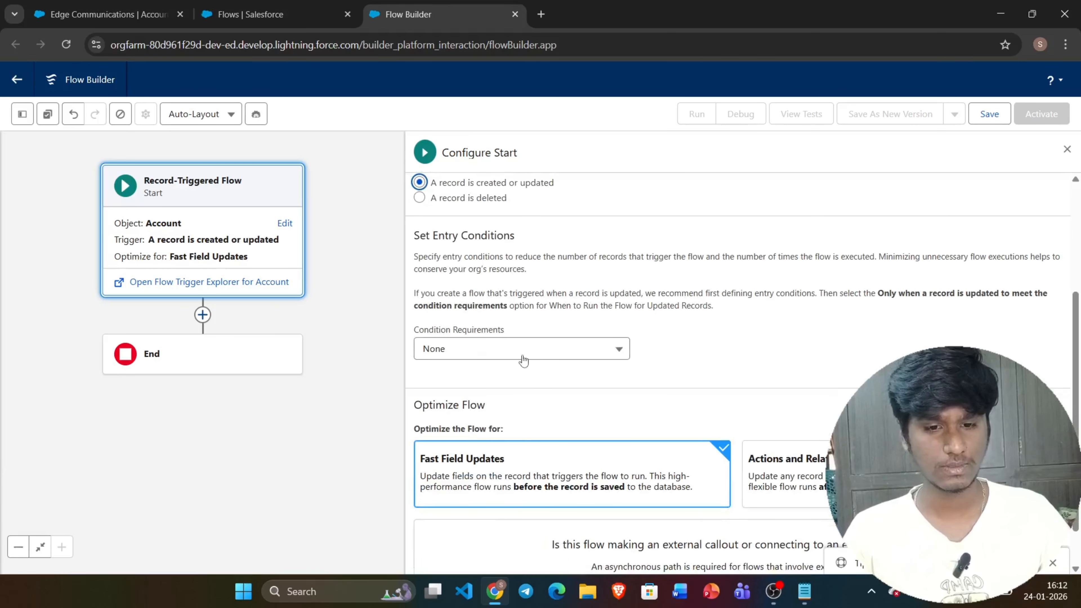
{"action": "scroll", "coordinate": [619, 334], "scroll_direction": "down", "scroll_amount": 1}
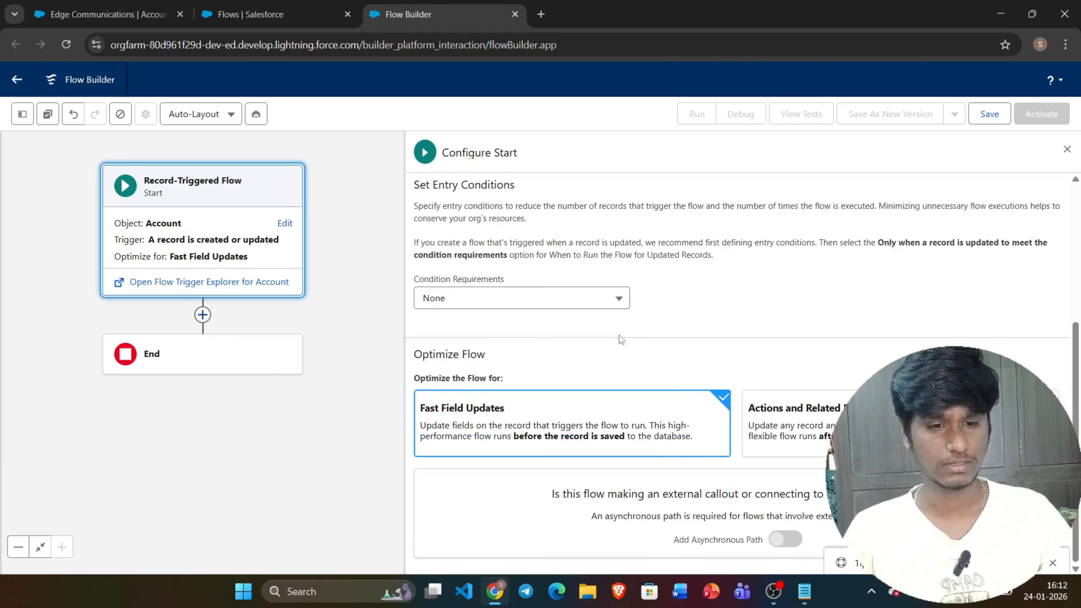
{"action": "left_click", "coordinate": [1067, 150]}
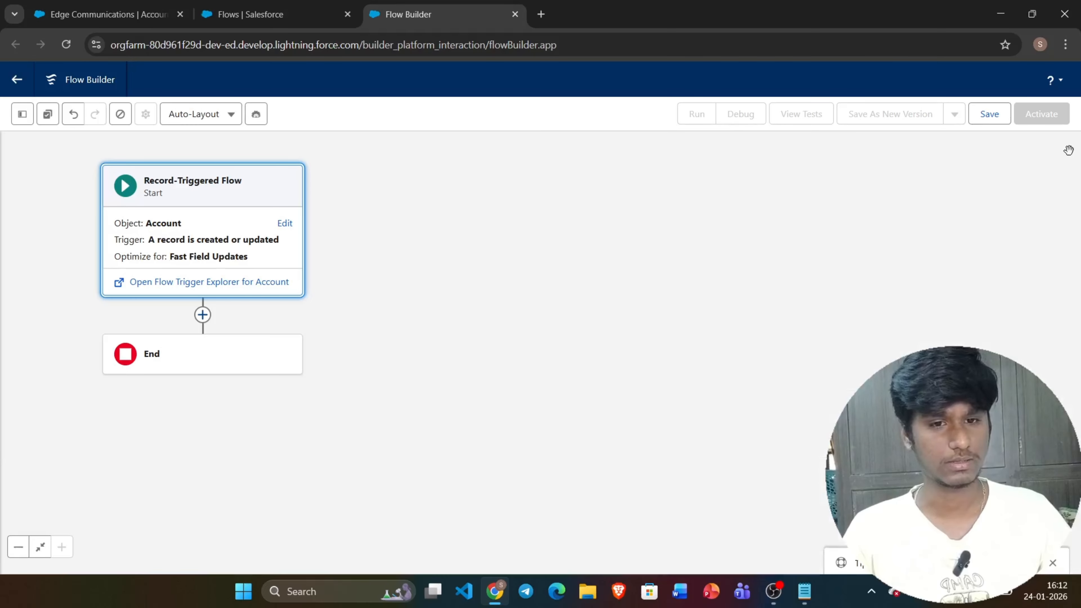
Add an Update Records element after the flow's start and label it "Updating Account".
{"action": "left_click_drag", "start_coordinate": [498, 336], "coordinate": [717, 326]}
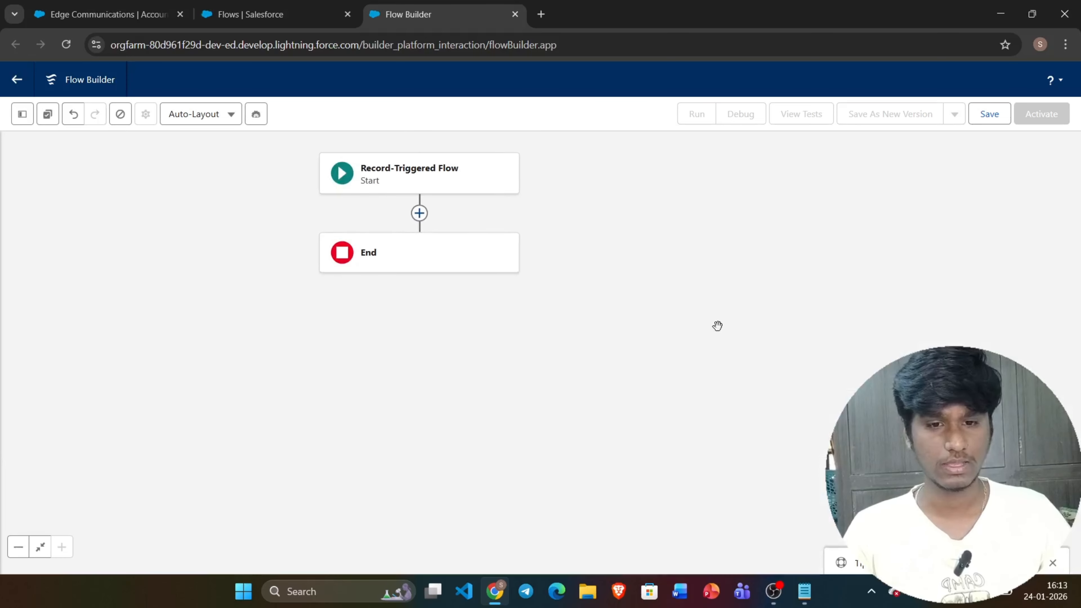
{"action": "left_click", "coordinate": [419, 213]}
{"action": "scroll", "coordinate": [370, 367], "scroll_direction": "down", "scroll_amount": 4}
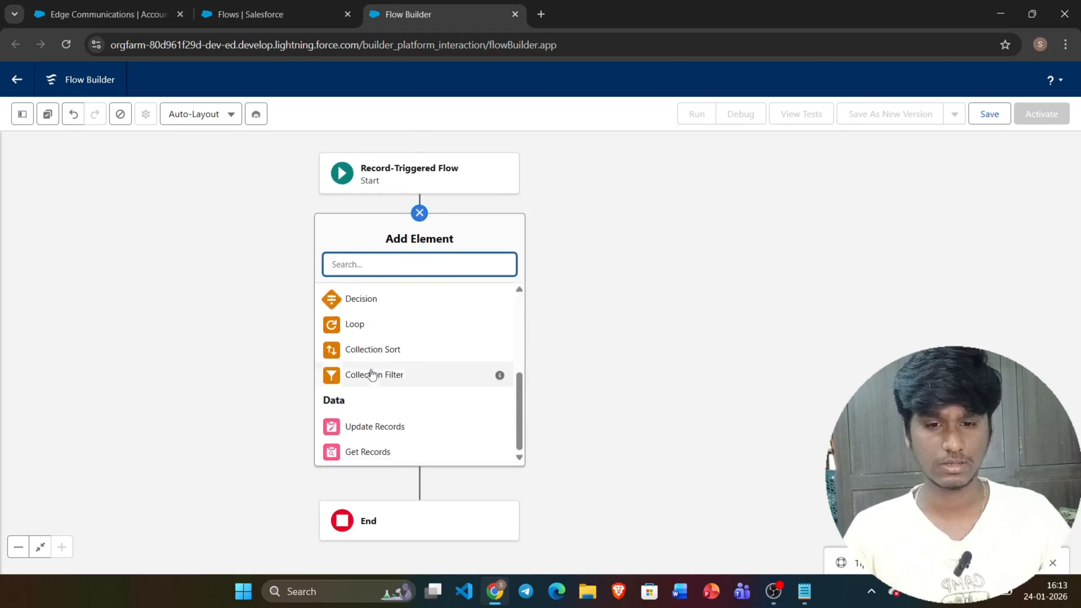
{"action": "left_click", "coordinate": [385, 426]}
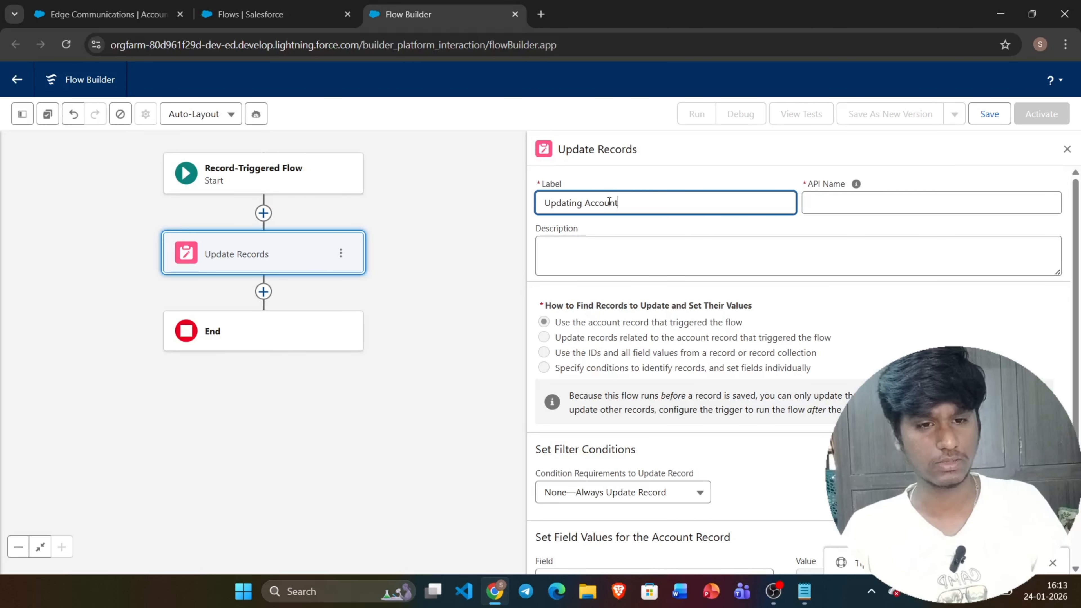
{"action": "key", "text": "Tab"}
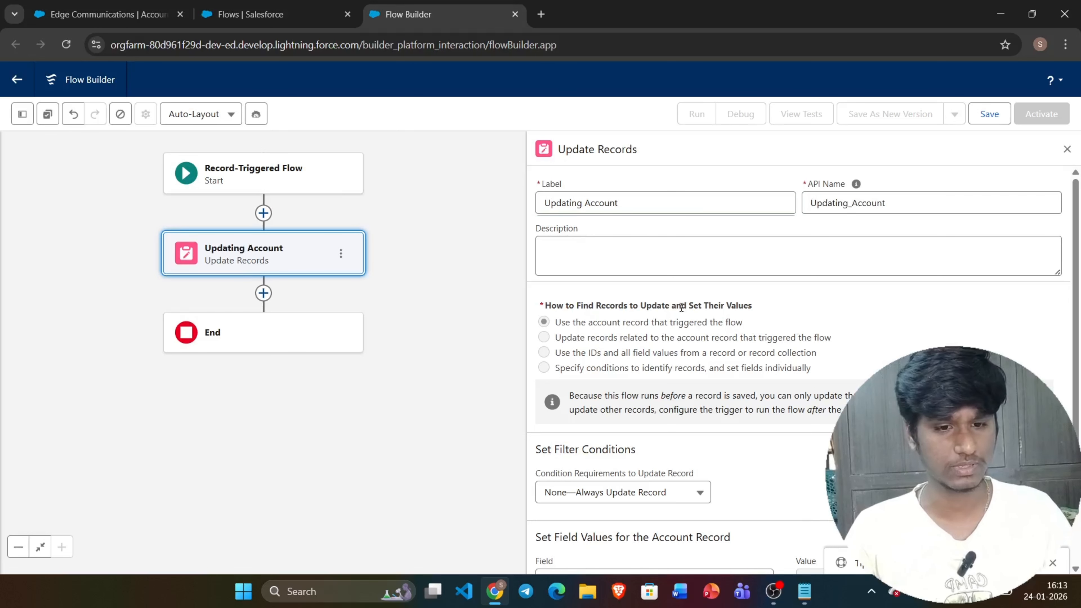
Set the condition requirements of the Updating Account element to All Conditions Are Met (AND).
{"action": "scroll", "coordinate": [651, 344], "scroll_direction": "down", "scroll_amount": 1}
{"action": "left_click", "coordinate": [621, 435]}
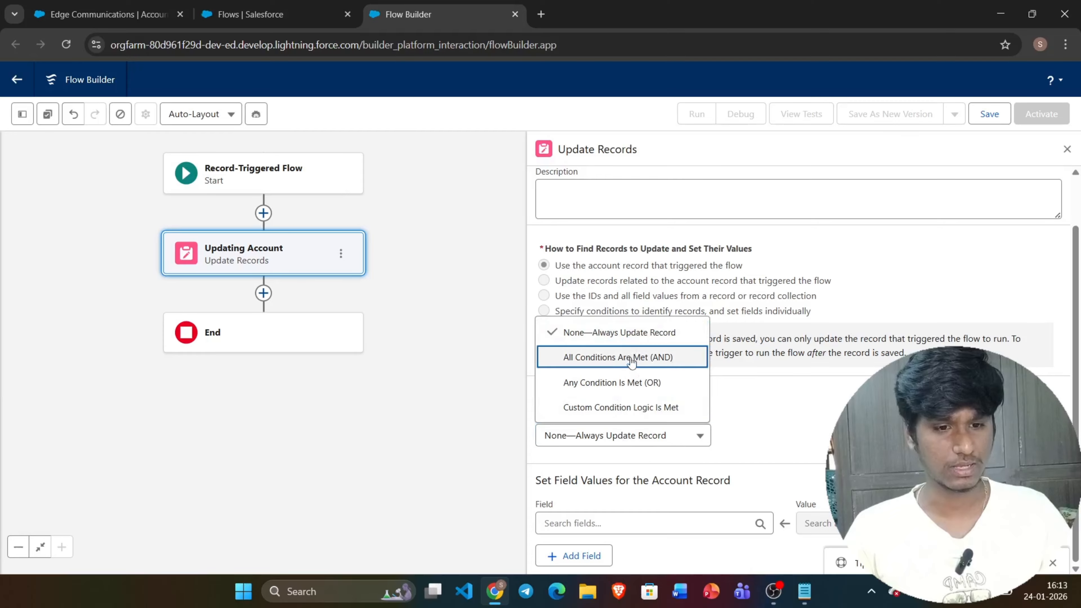
{"action": "left_click", "coordinate": [626, 360]}
{"action": "scroll", "coordinate": [641, 438], "scroll_direction": "down", "scroll_amount": 2}
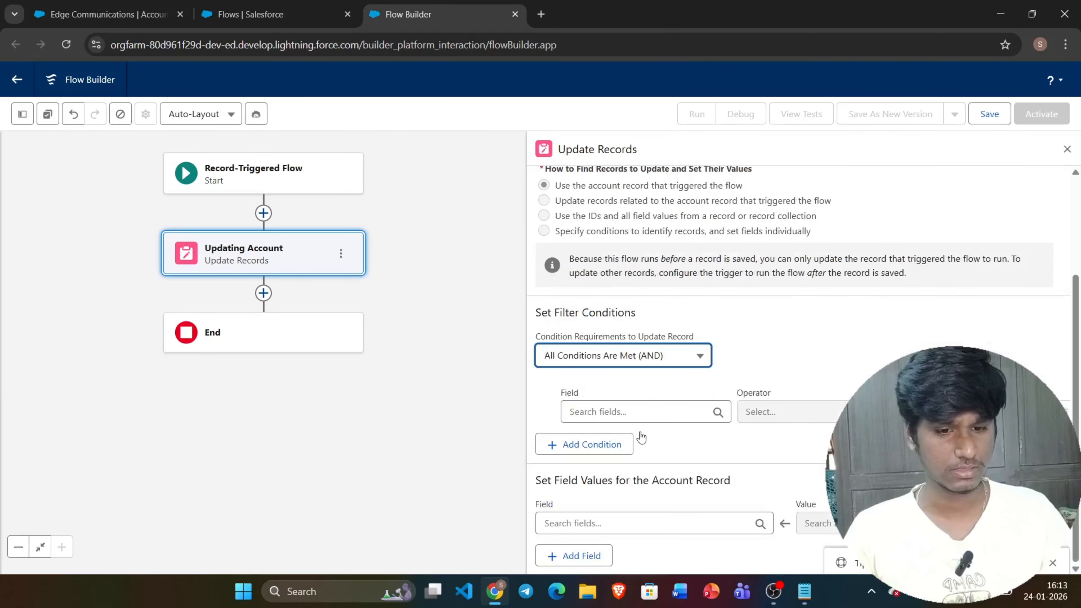
Add a filter condition to the Updating Account element requiring Industry Equals Electronics, checking the exercise wording in the notes.
{"action": "left_click", "coordinate": [685, 410]}
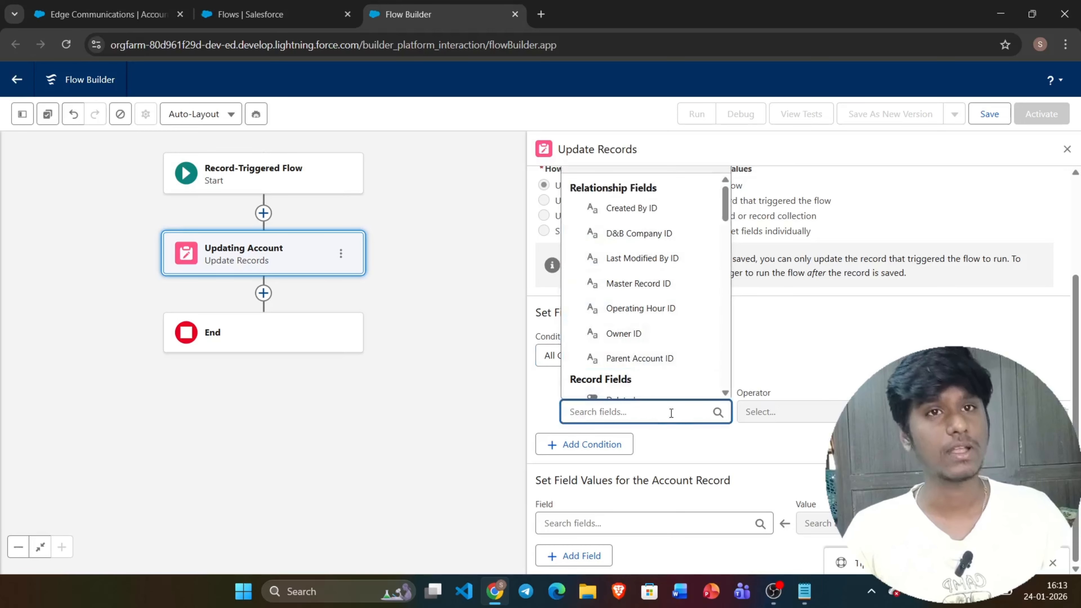
{"action": "left_click", "coordinate": [804, 591]}
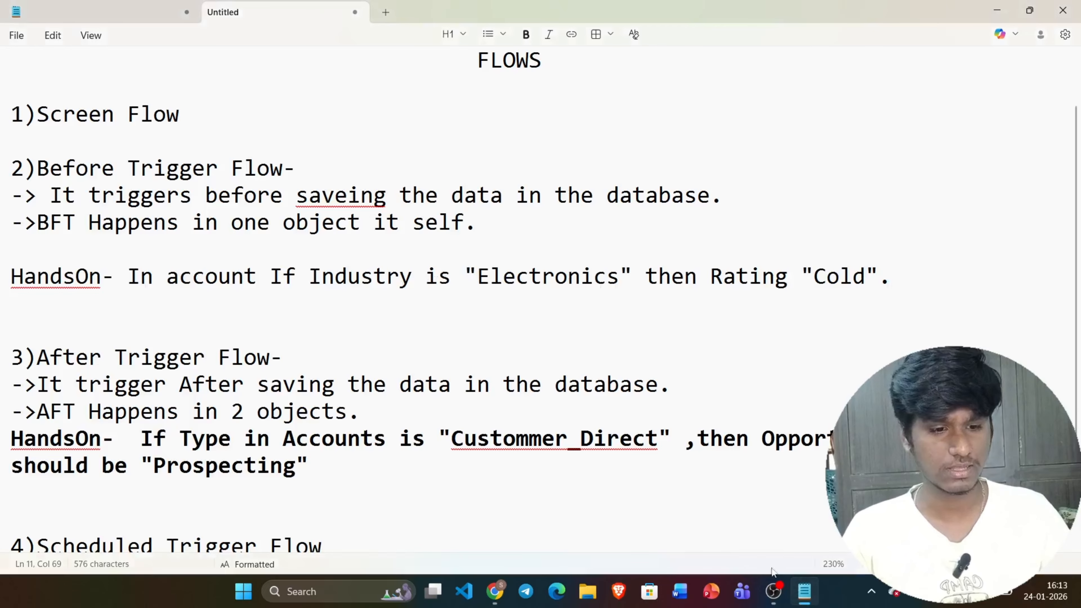
{"action": "left_click", "coordinate": [494, 602]}
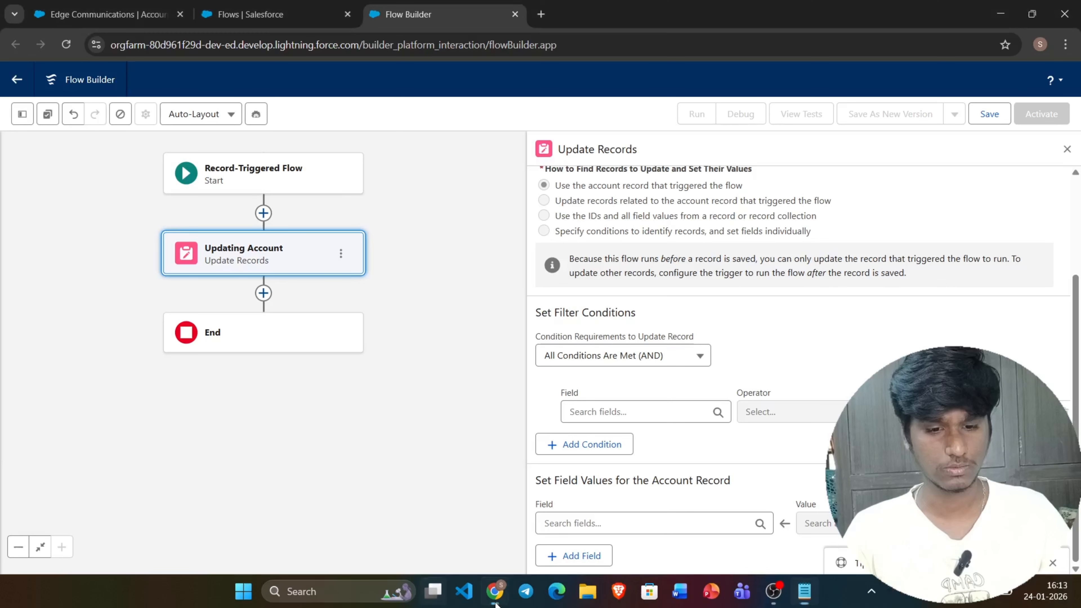
{"action": "left_click", "coordinate": [702, 428]}
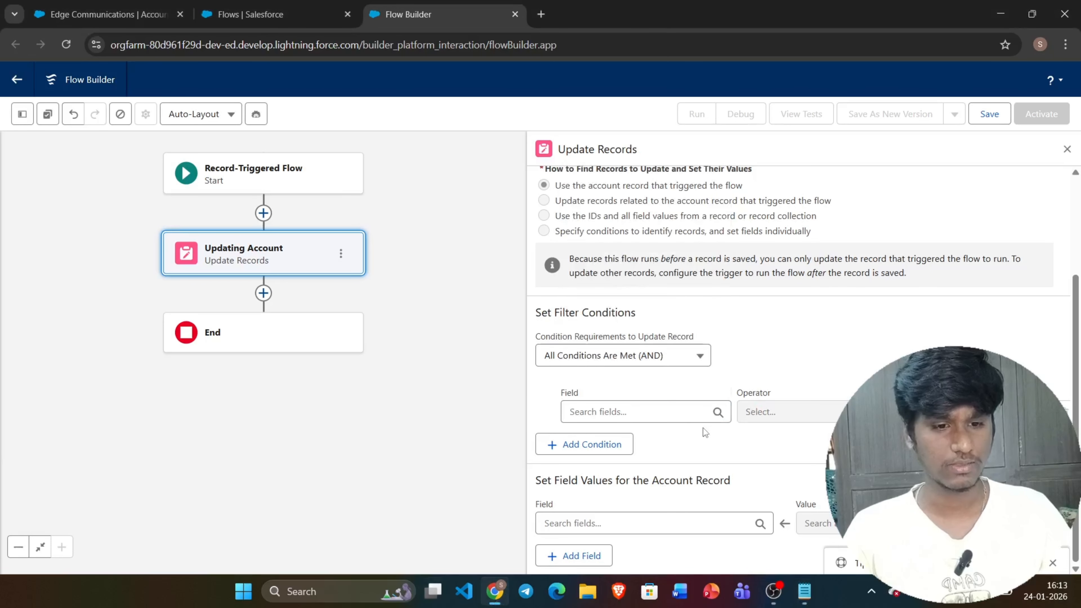
{"action": "left_click", "coordinate": [668, 407]}
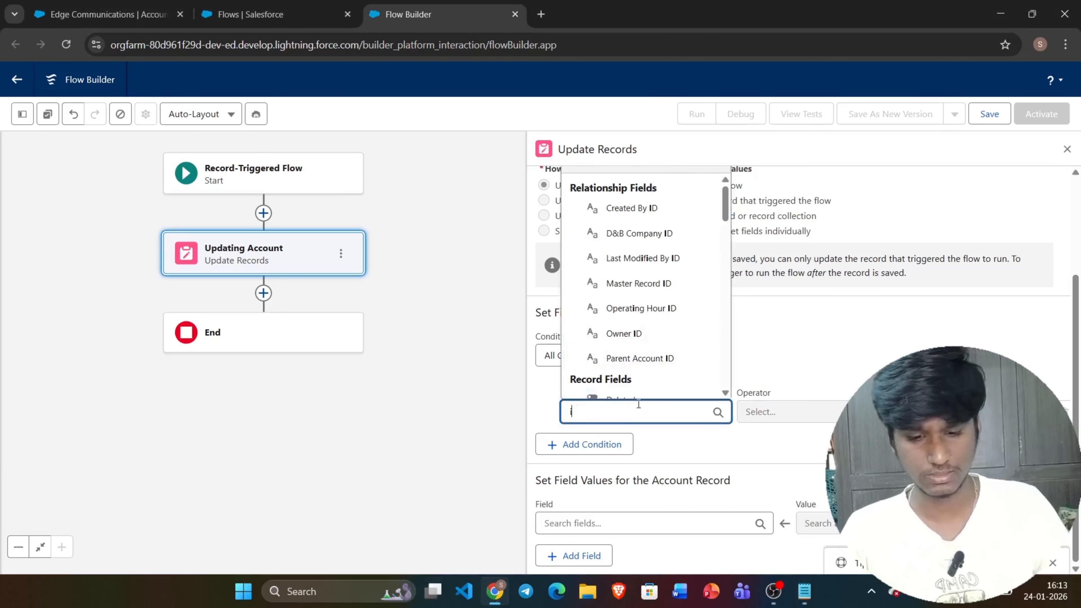
{"action": "type", "text": "indust"}
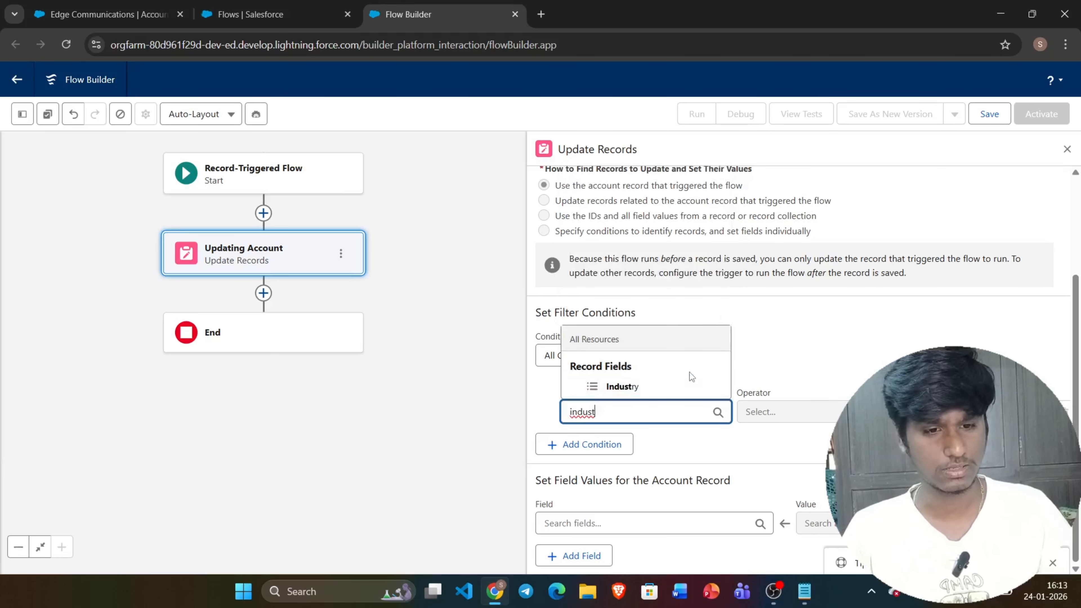
{"action": "left_click", "coordinate": [679, 384]}
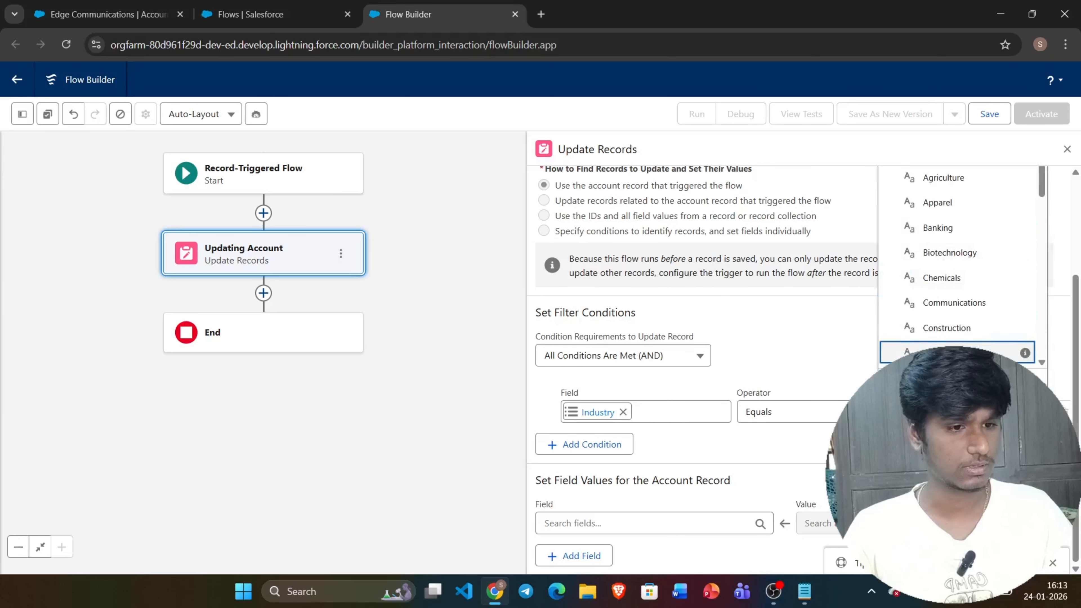
{"action": "scroll", "coordinate": [940, 312], "scroll_direction": "down", "scroll_amount": 2}
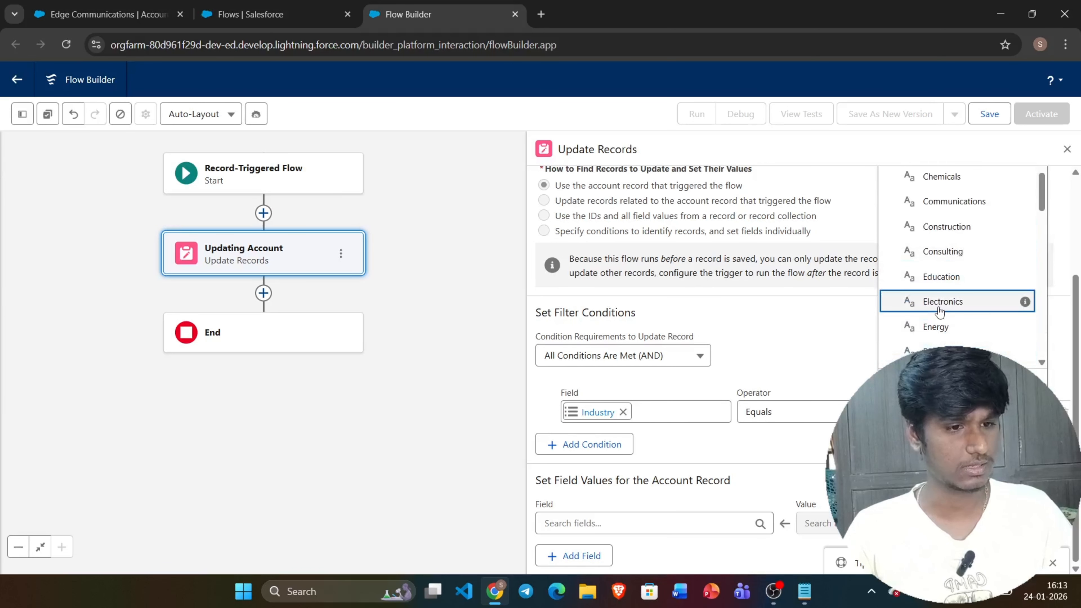
{"action": "left_click", "coordinate": [938, 309]}
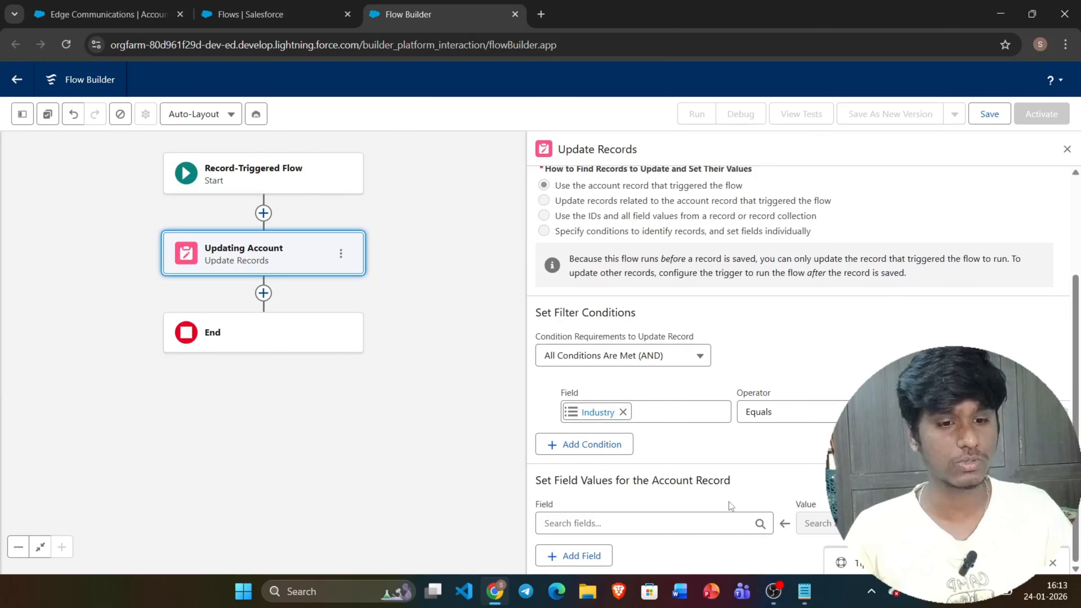
Set the Account Rating field value to Cold in the Updating Account element and compare it with the exercise in the notes.
{"action": "left_click", "coordinate": [694, 533]}
{"action": "type", "text": "rating"}
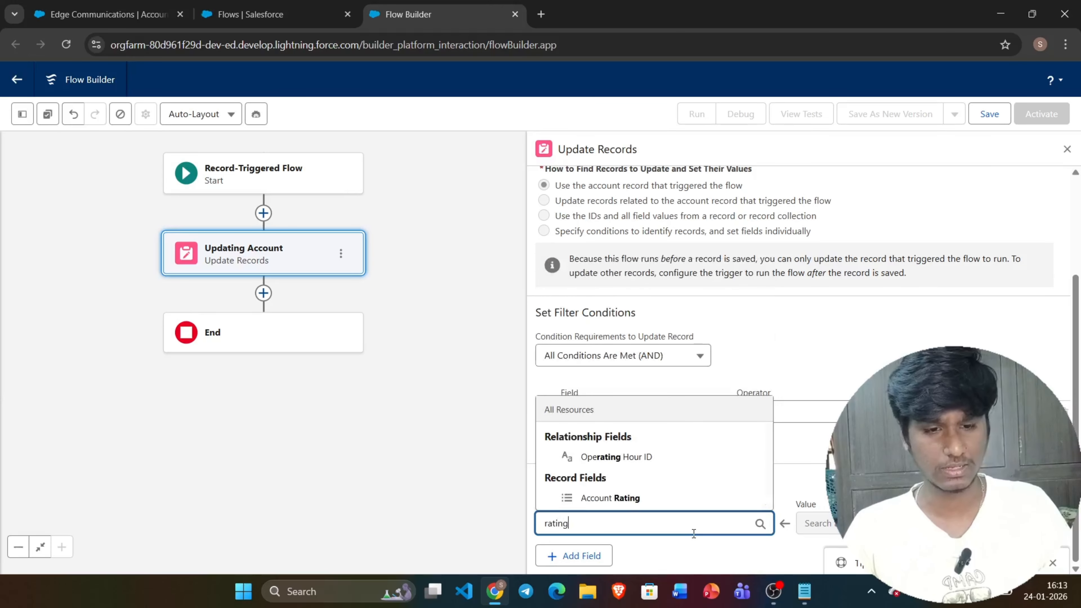
{"action": "left_click", "coordinate": [666, 499]}
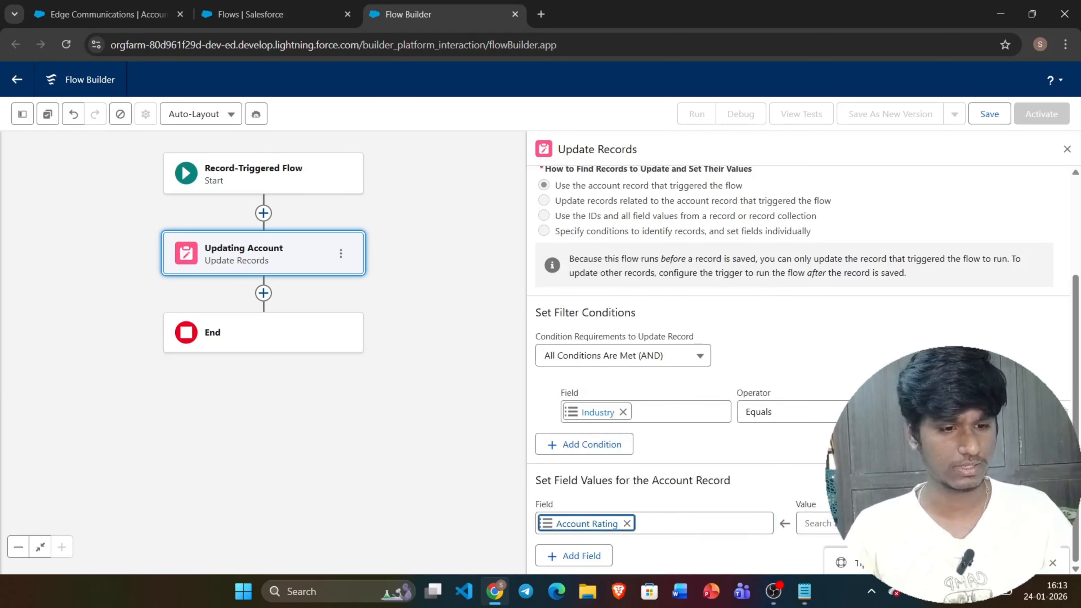
{"action": "left_click", "coordinate": [819, 523]}
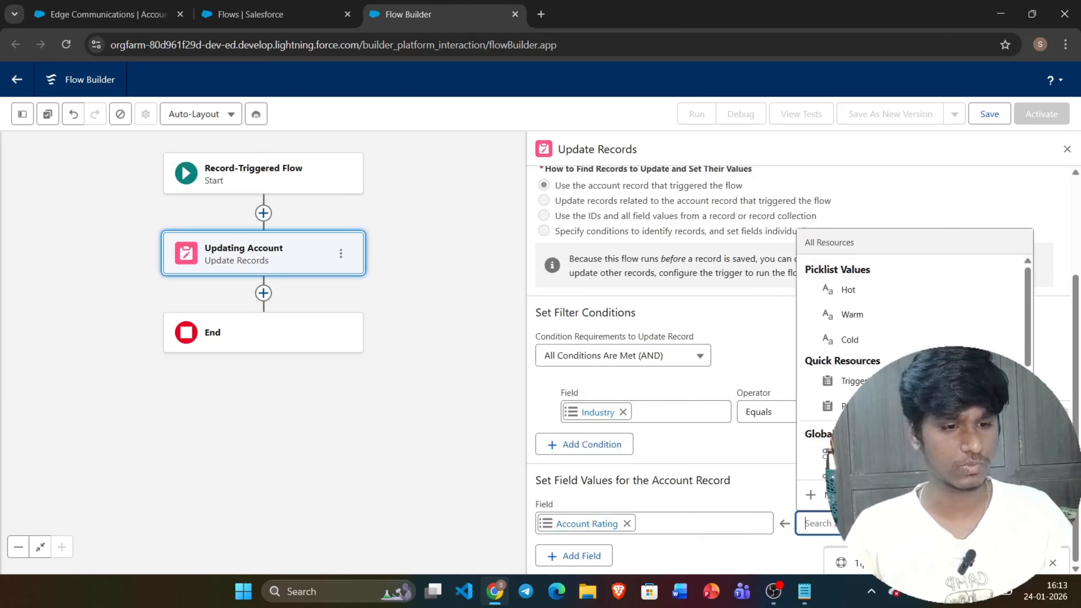
{"action": "left_click", "coordinate": [891, 339]}
{"action": "left_click", "coordinate": [804, 592]}
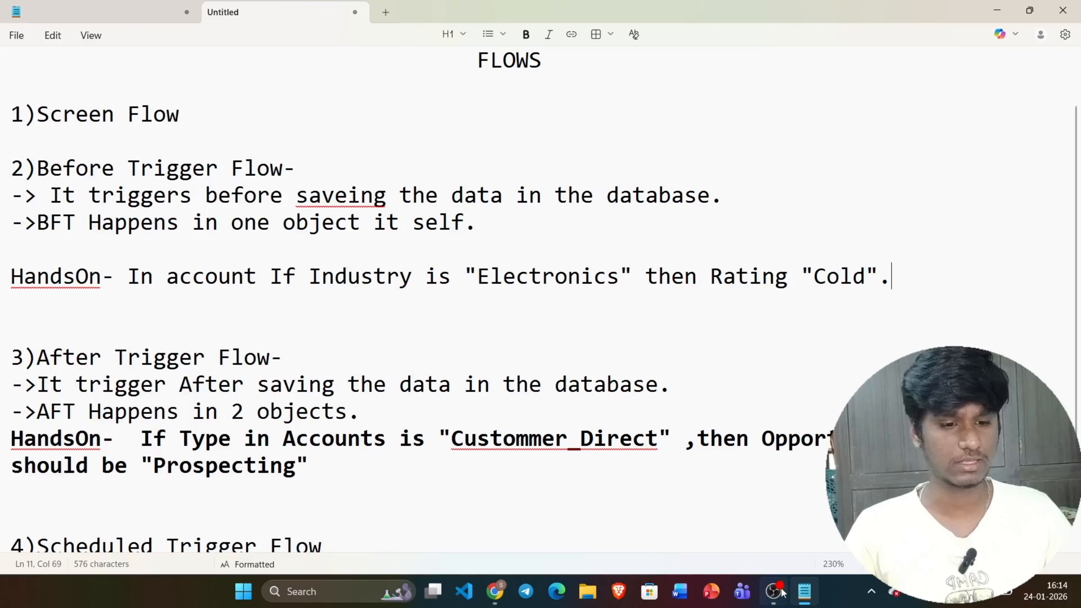
{"action": "left_click", "coordinate": [476, 600]}
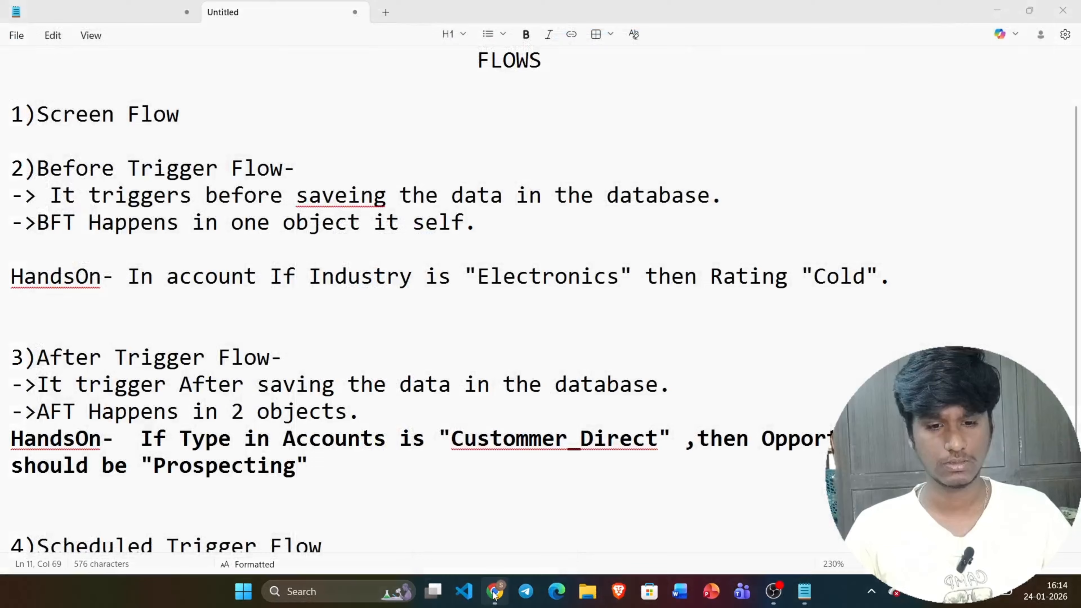
{"action": "left_click", "coordinate": [495, 591]}
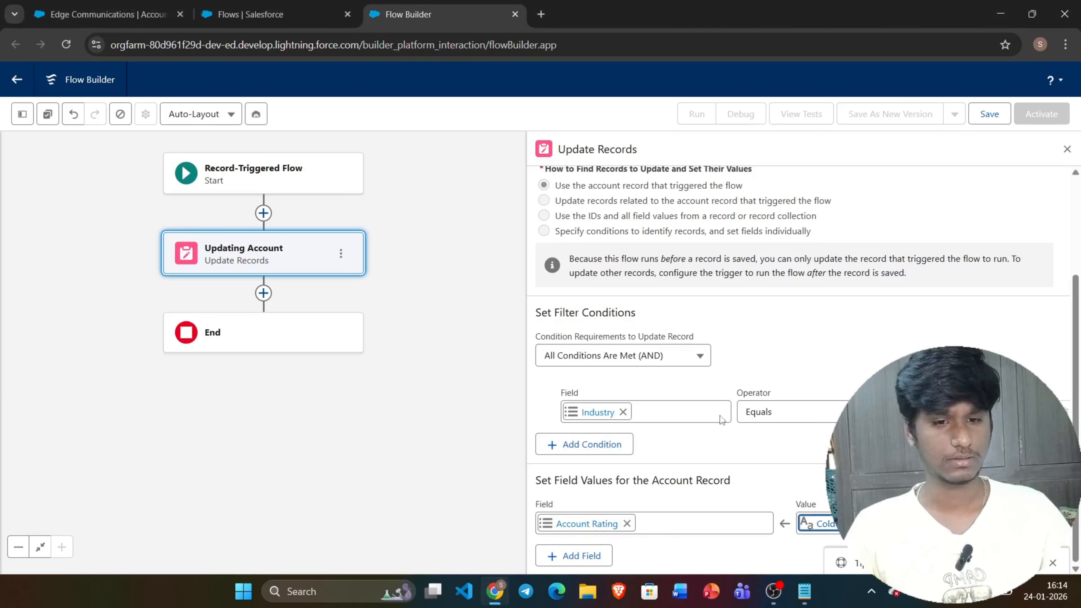
Change the flow's start trigger to "A record is updated" and close the start configuration.
{"action": "scroll", "coordinate": [723, 420], "scroll_direction": "up", "scroll_amount": 3}
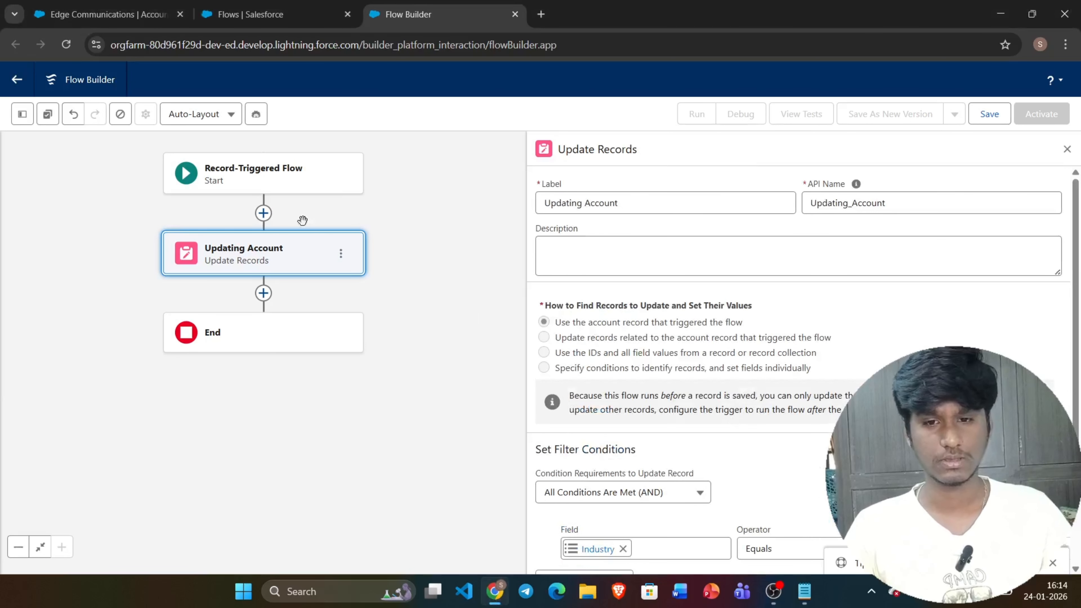
{"action": "left_click", "coordinate": [314, 185]}
{"action": "left_click", "coordinate": [276, 248]}
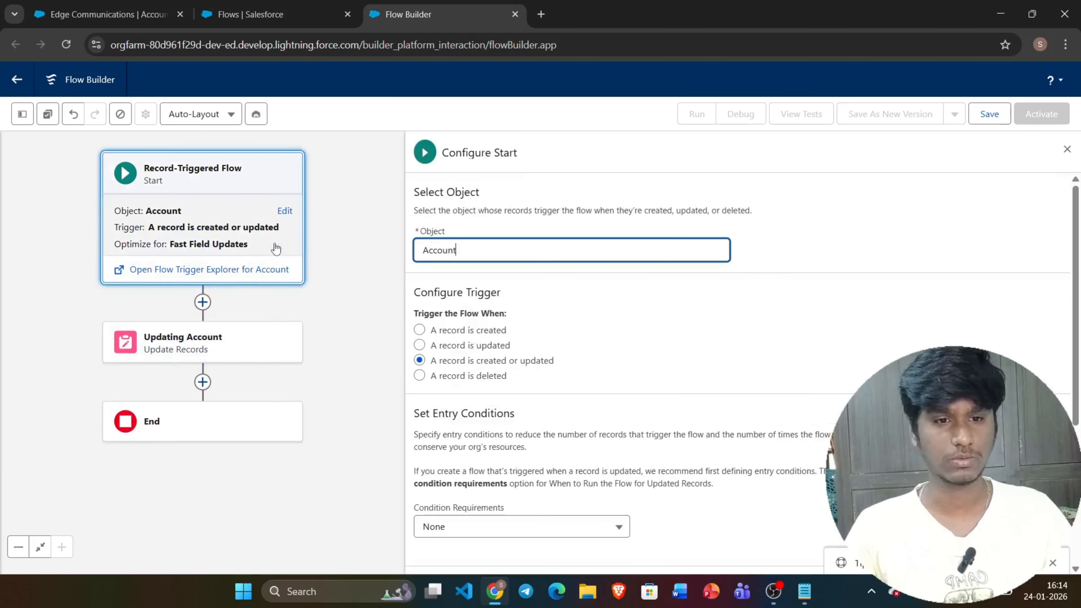
{"action": "scroll", "coordinate": [697, 371], "scroll_direction": "down", "scroll_amount": 1}
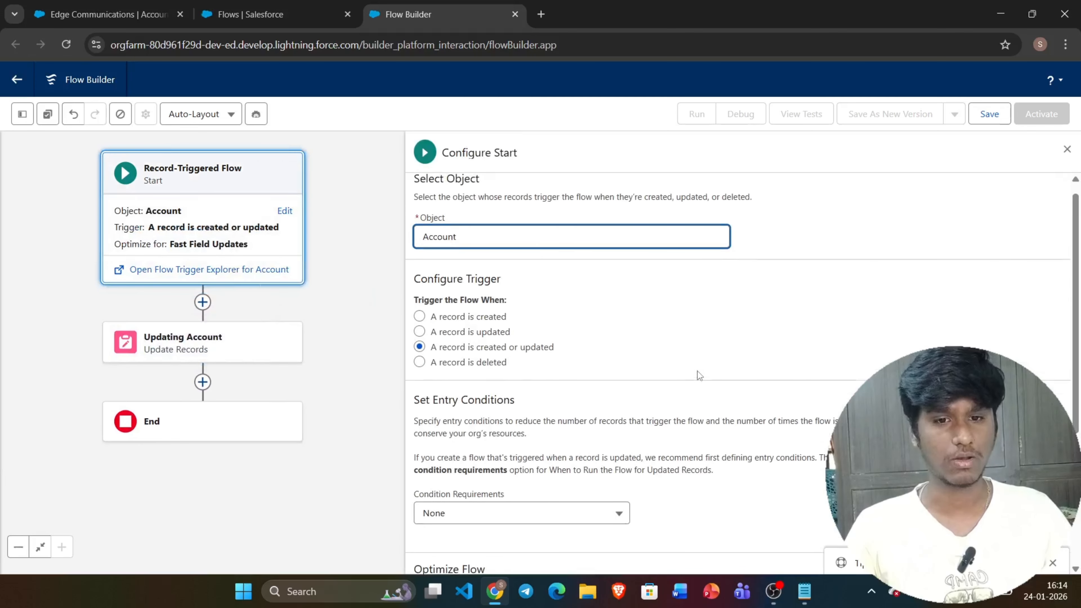
{"action": "scroll", "coordinate": [697, 370], "scroll_direction": "down", "scroll_amount": 5}
{"action": "scroll", "coordinate": [697, 371], "scroll_direction": "up", "scroll_amount": 4}
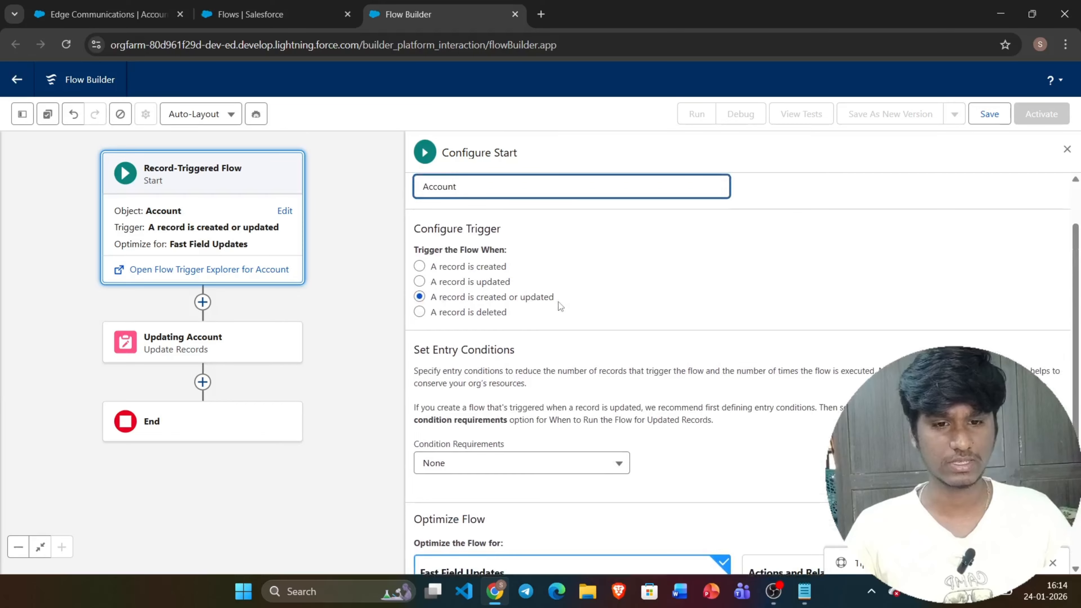
{"action": "left_click", "coordinate": [418, 286]}
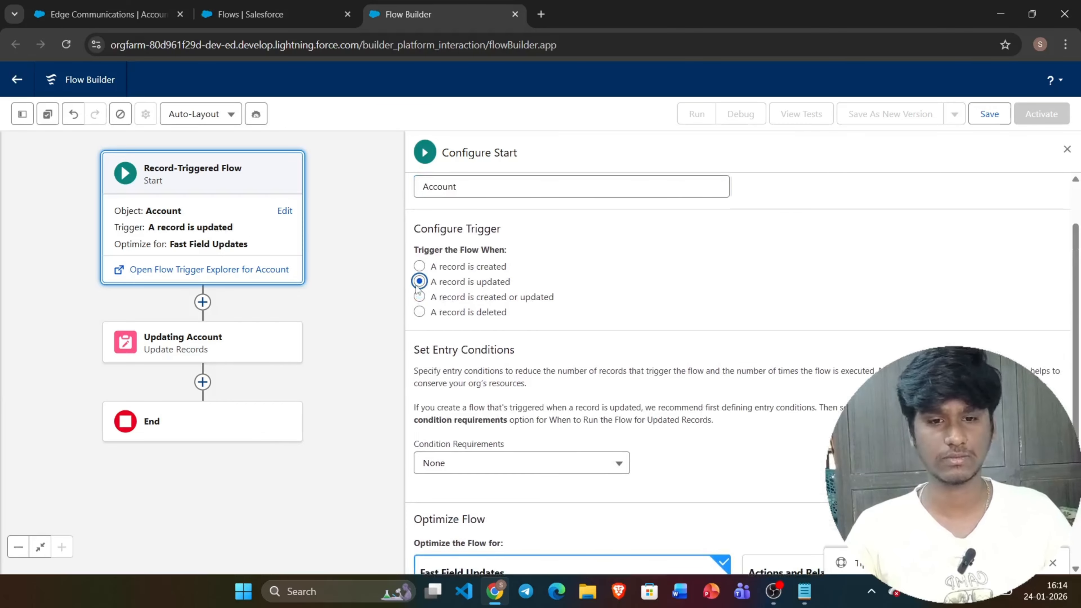
{"action": "scroll", "coordinate": [542, 325], "scroll_direction": "down", "scroll_amount": 4}
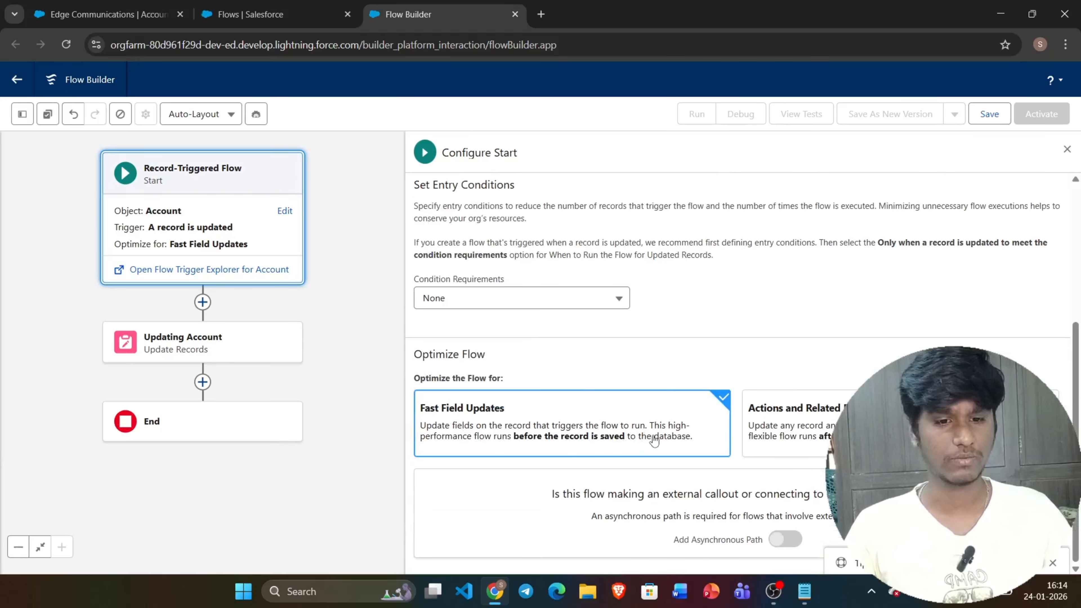
{"action": "left_click", "coordinate": [1066, 149]}
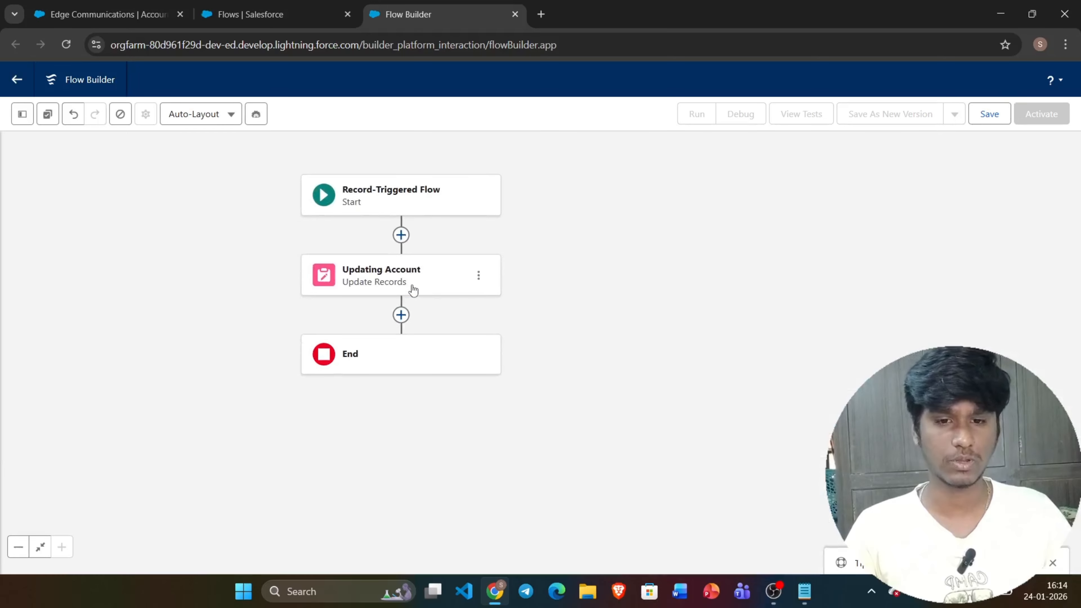
Review the label, filter condition and field value of the Updating Account element, closing its settings when done.
{"action": "left_click", "coordinate": [411, 283]}
{"action": "scroll", "coordinate": [694, 375], "scroll_direction": "down", "scroll_amount": 5}
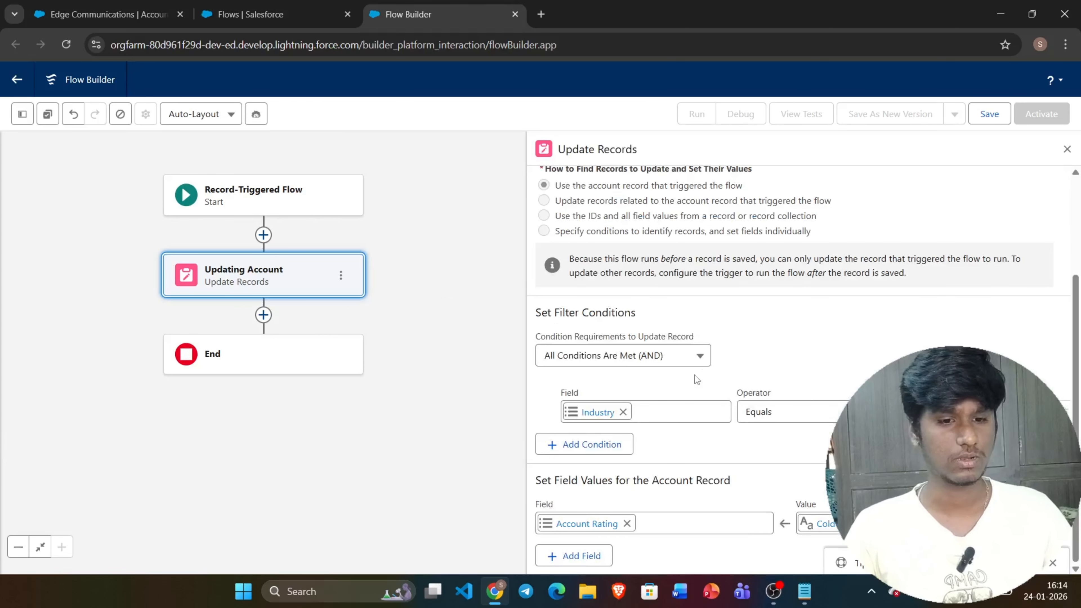
{"action": "scroll", "coordinate": [694, 375], "scroll_direction": "up", "scroll_amount": 5}
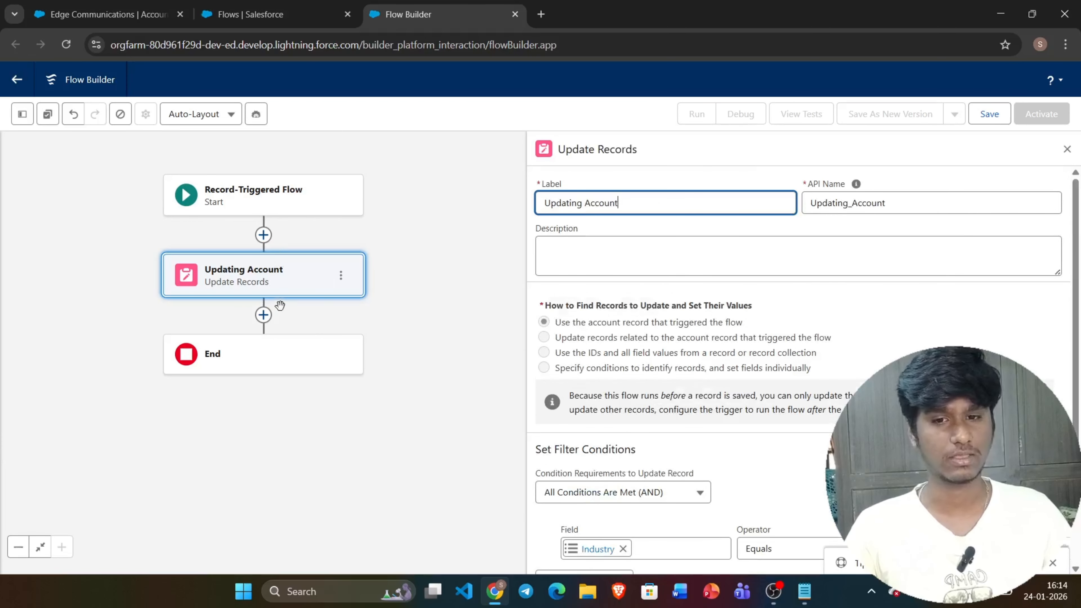
{"action": "scroll", "coordinate": [767, 308], "scroll_direction": "down", "scroll_amount": 3}
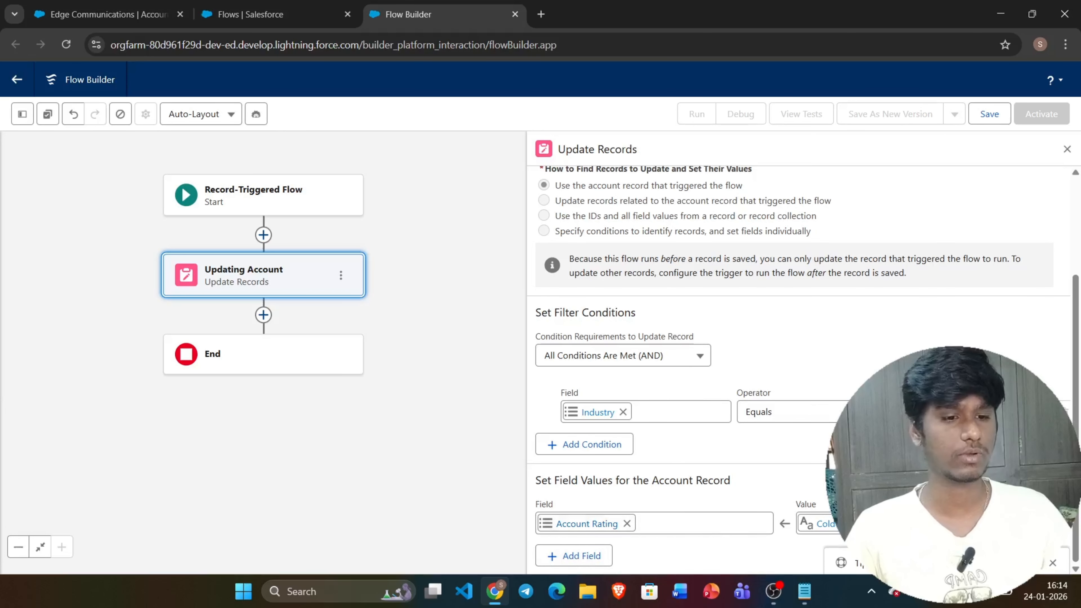
{"action": "left_click", "coordinate": [1067, 148]}
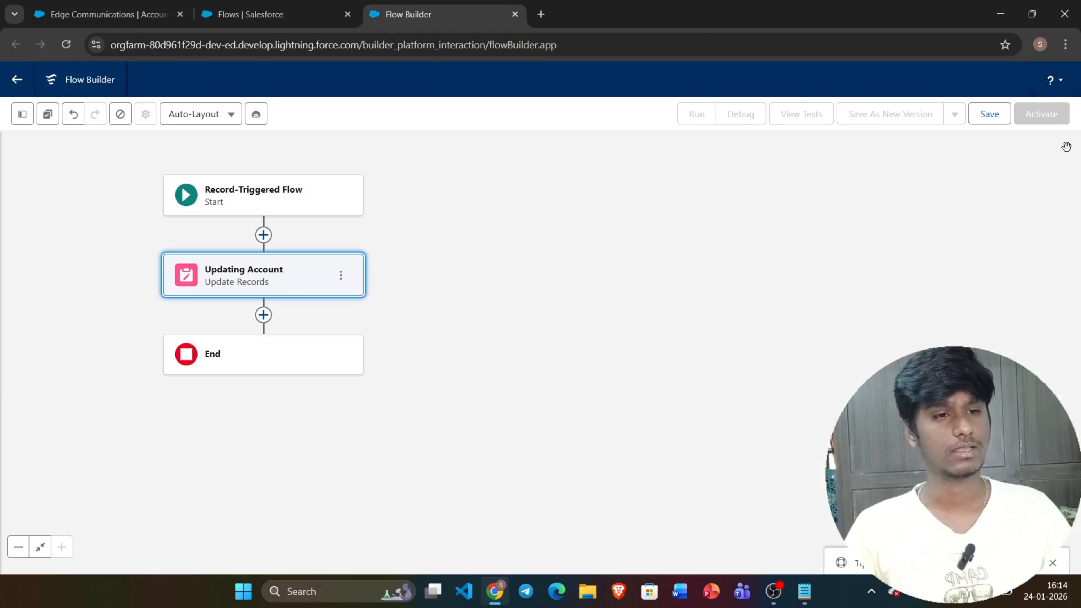
Save the flow with the label "Updaeting Account Rating".
{"action": "left_click", "coordinate": [997, 121]}
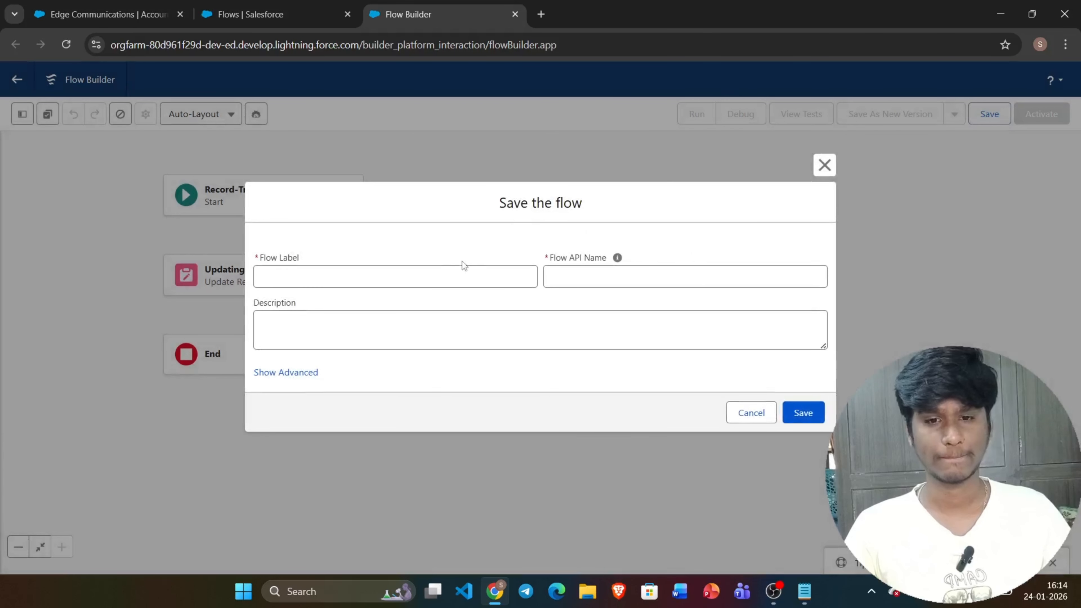
{"action": "left_click", "coordinate": [448, 273]}
{"action": "type", "text": "Upd"}
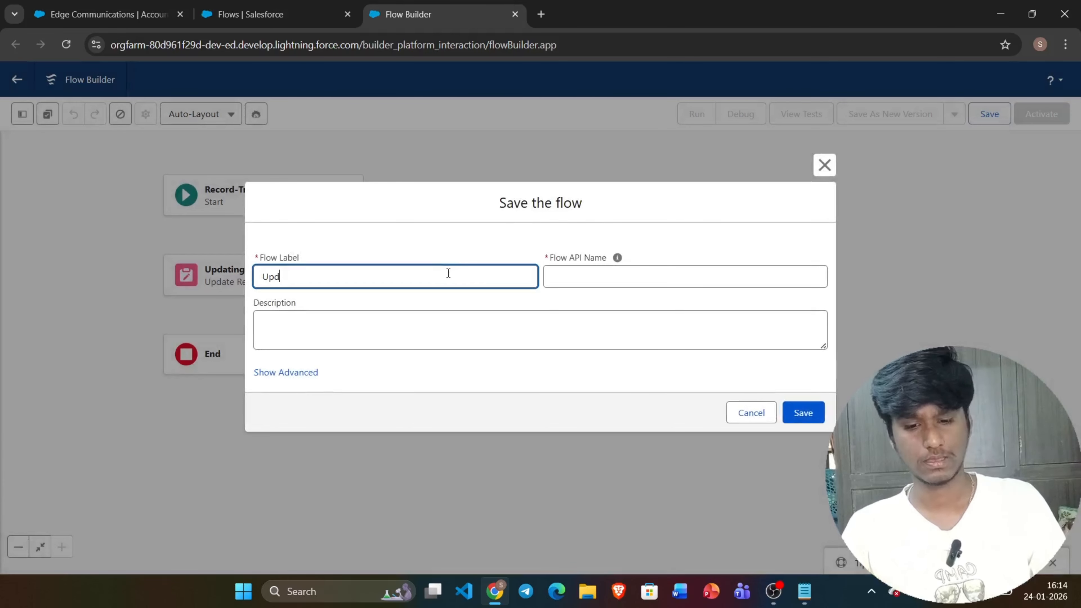
{"action": "type", "text": "aeting a"}
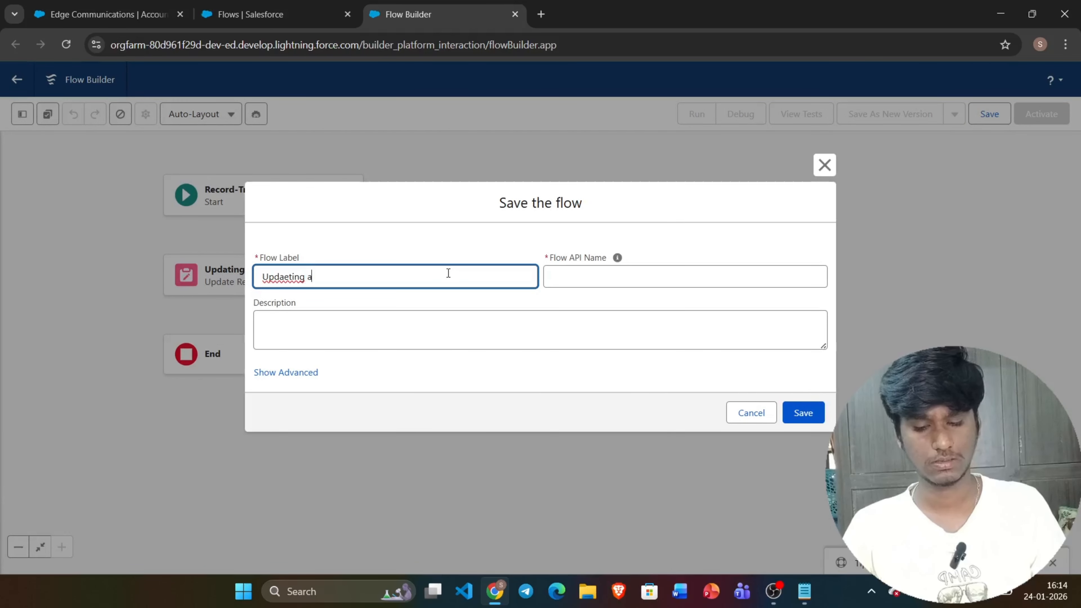
{"action": "type", "text": "Account "}
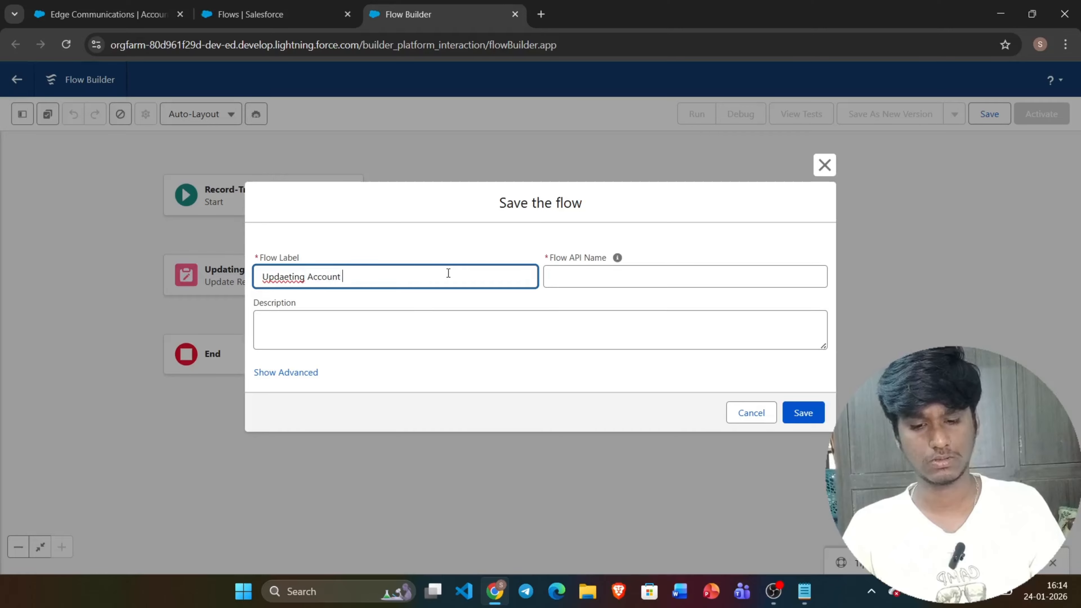
{"action": "type", "text": "Rating"}
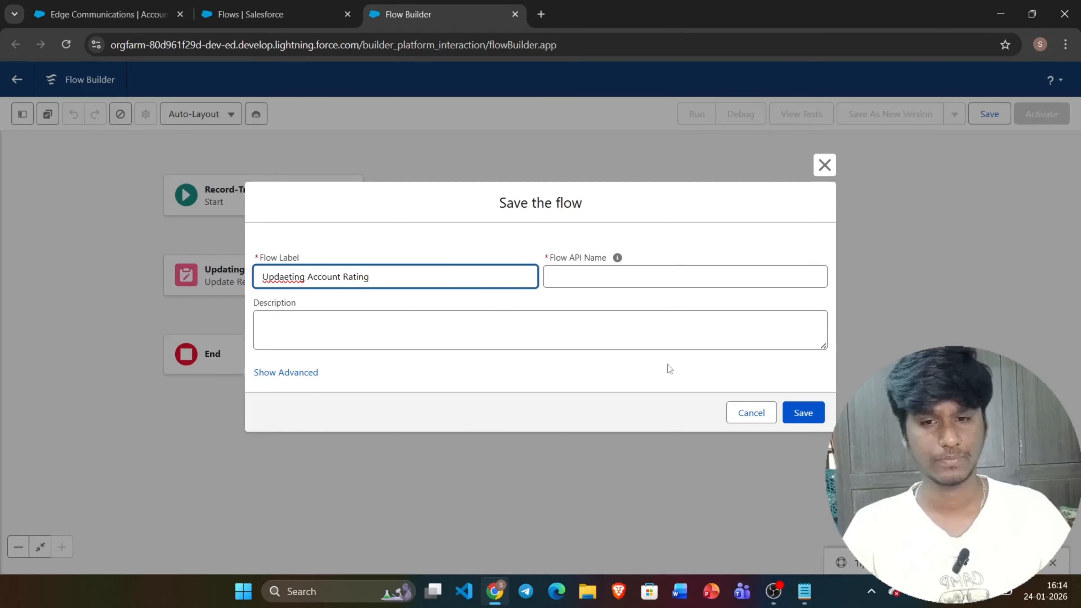
{"action": "left_click", "coordinate": [772, 365]}
{"action": "left_click", "coordinate": [803, 412]}
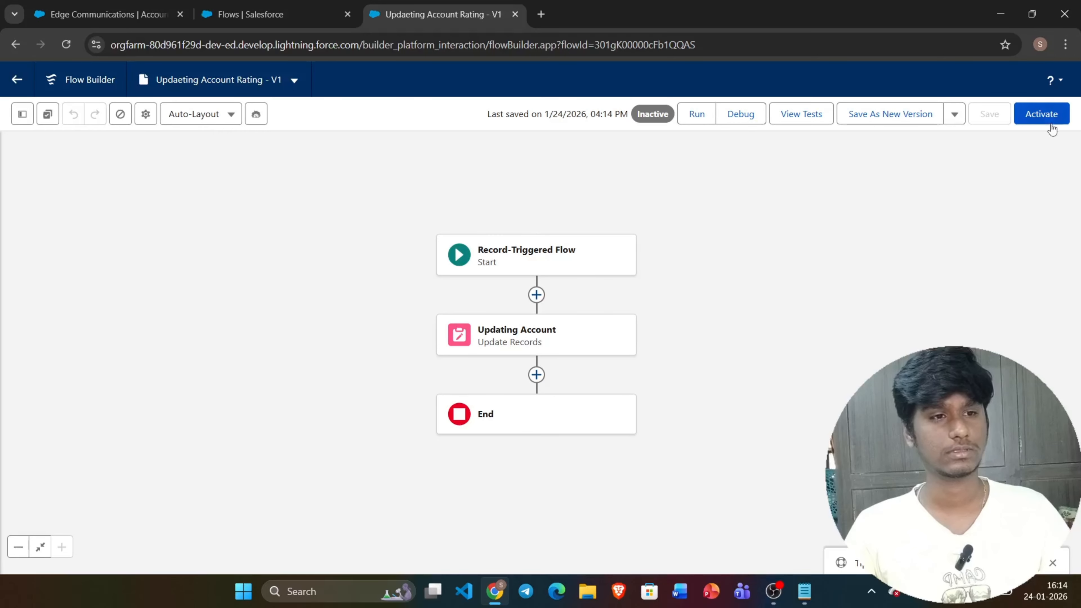
Activate the saved flow and return to the Edge Communications account record.
{"action": "left_click", "coordinate": [1050, 120]}
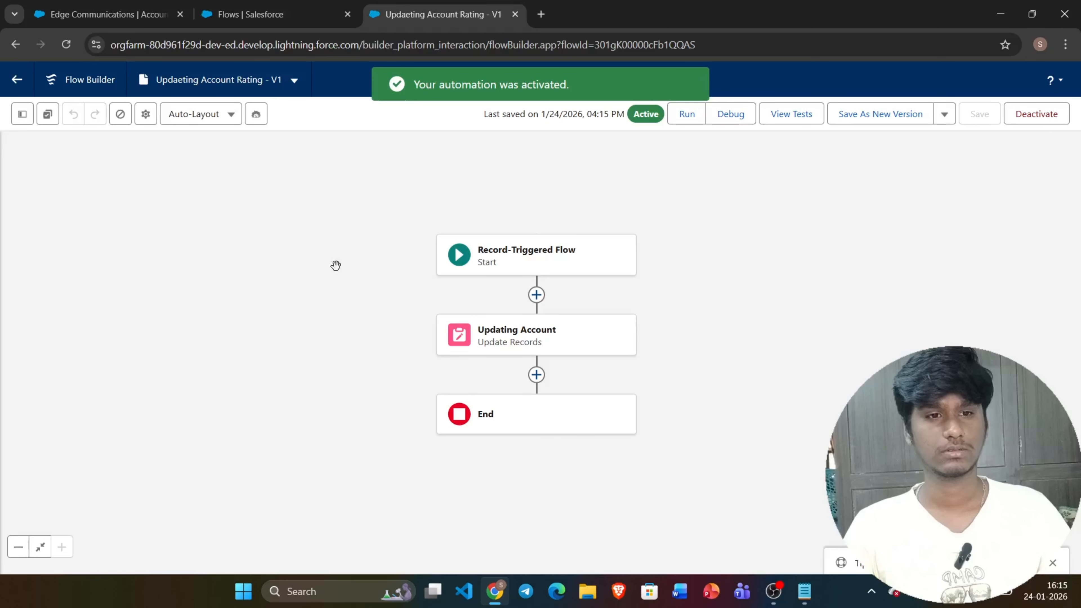
{"action": "left_click", "coordinate": [264, 13]}
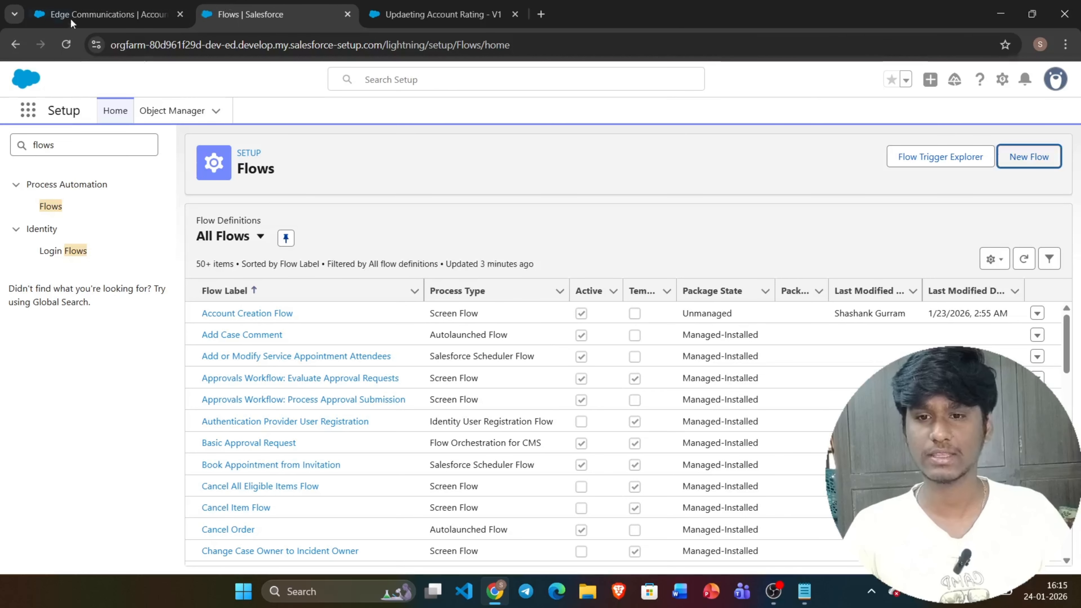
{"action": "left_click", "coordinate": [72, 19]}
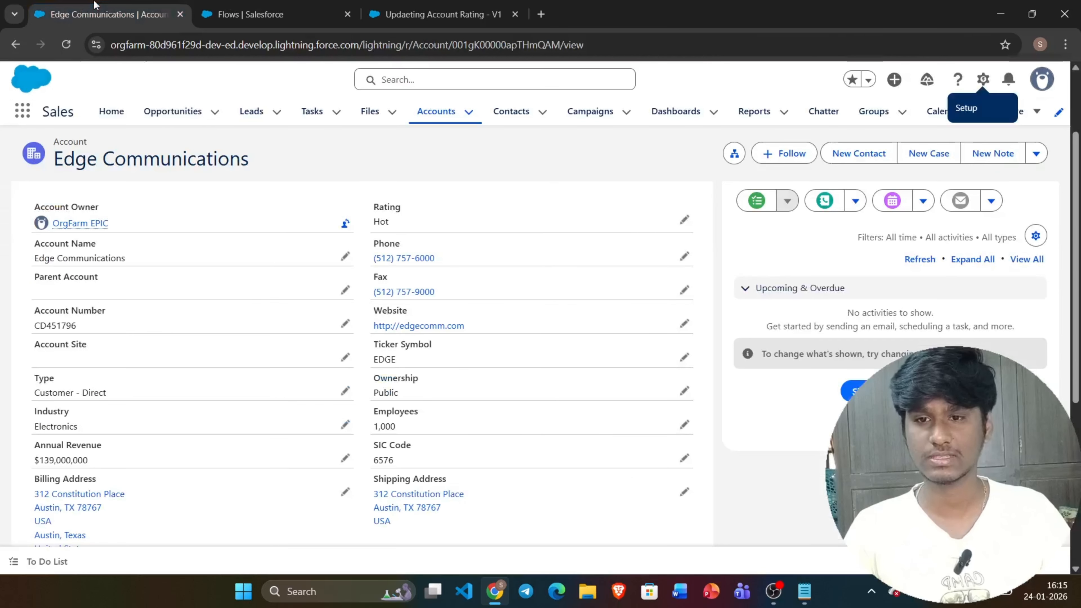
Open the Dickenson plc account from the All Accounts list and show its detail fields.
{"action": "left_click", "coordinate": [446, 113]}
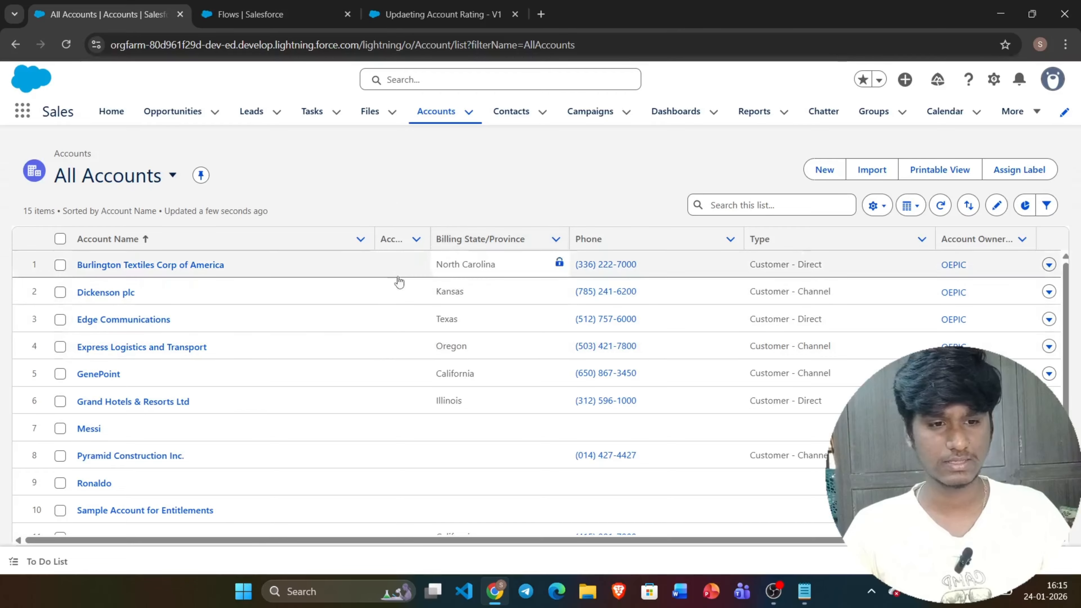
{"action": "left_click", "coordinate": [147, 322]}
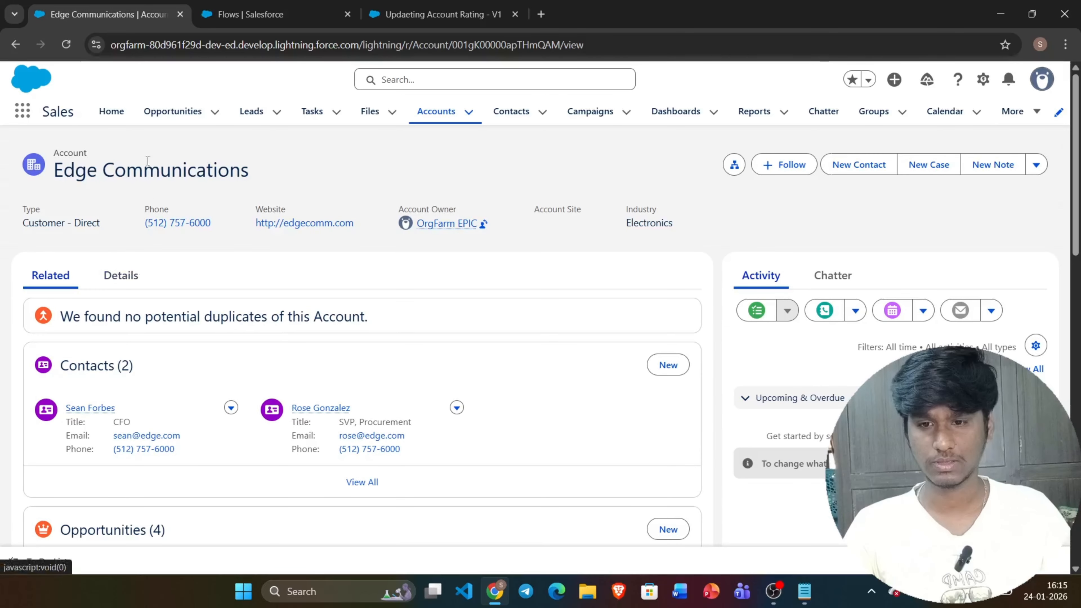
{"action": "left_click", "coordinate": [435, 113]}
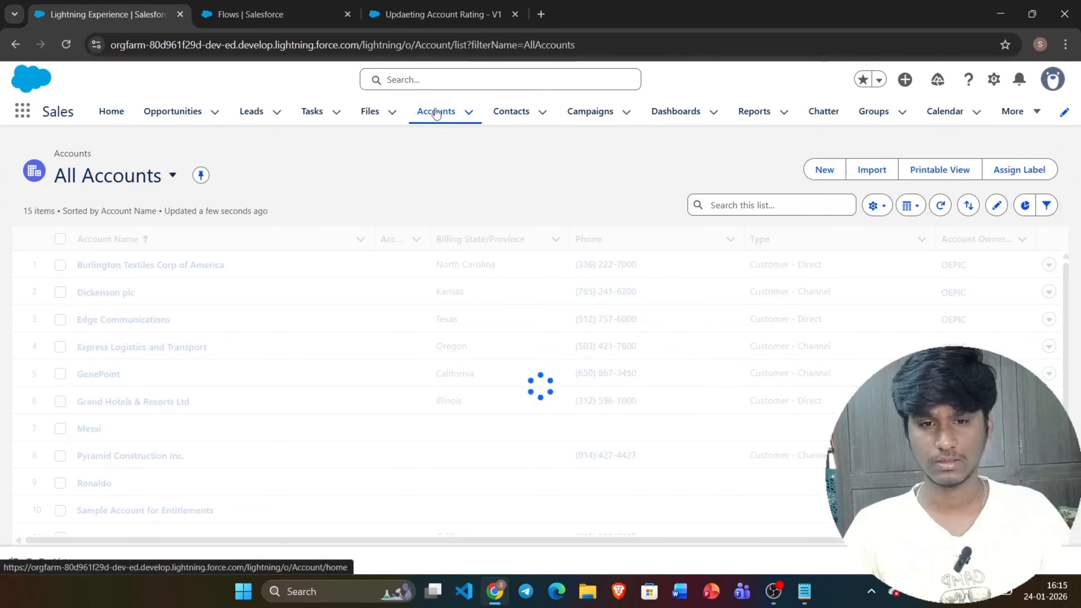
{"action": "left_click", "coordinate": [117, 294]}
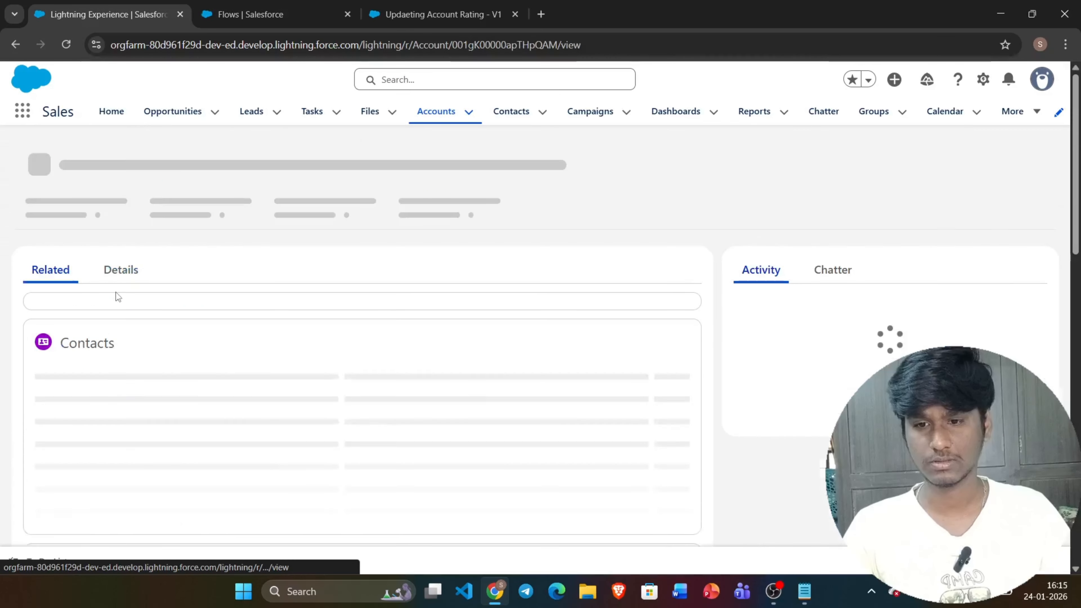
{"action": "left_click", "coordinate": [120, 281]}
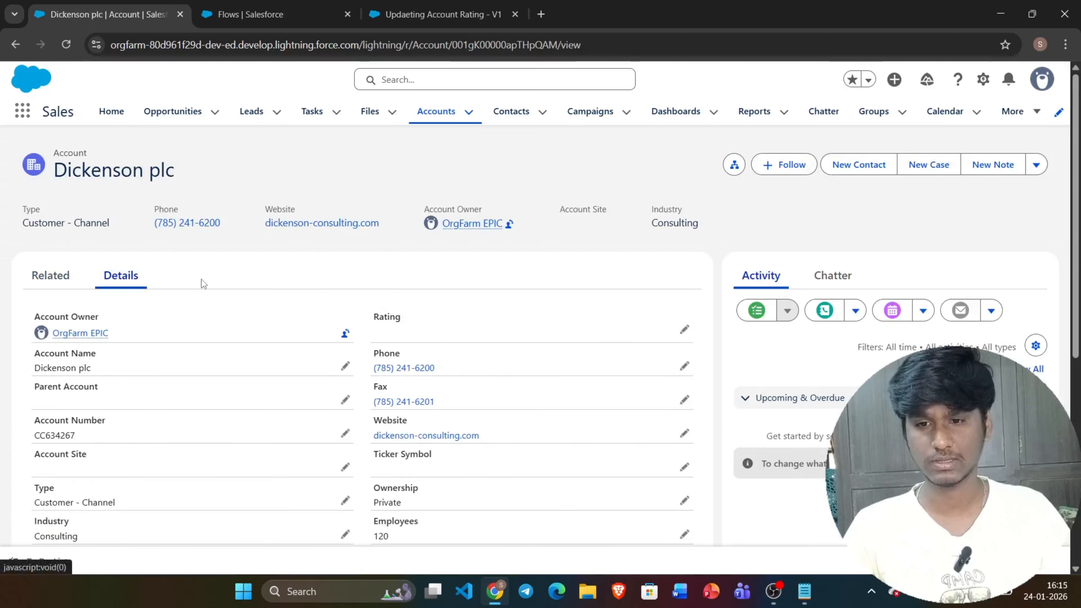
{"action": "scroll", "coordinate": [203, 284], "scroll_direction": "down", "scroll_amount": 3}
{"action": "scroll", "coordinate": [402, 262], "scroll_direction": "up", "scroll_amount": 2}
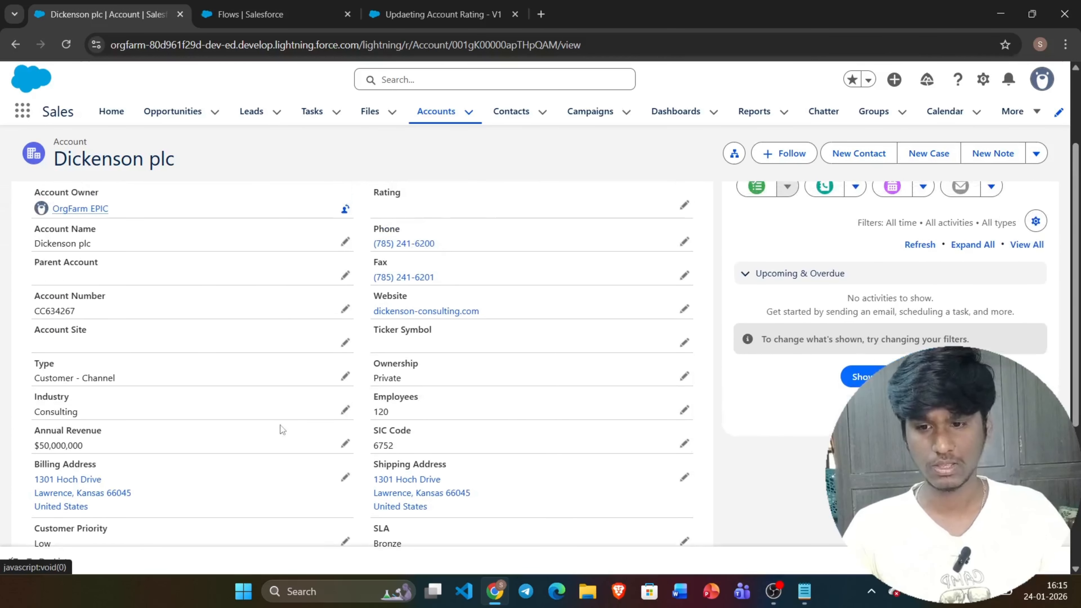
Edit the Dickenson plc account and change its Industry to Electronics.
{"action": "left_click", "coordinate": [346, 411]}
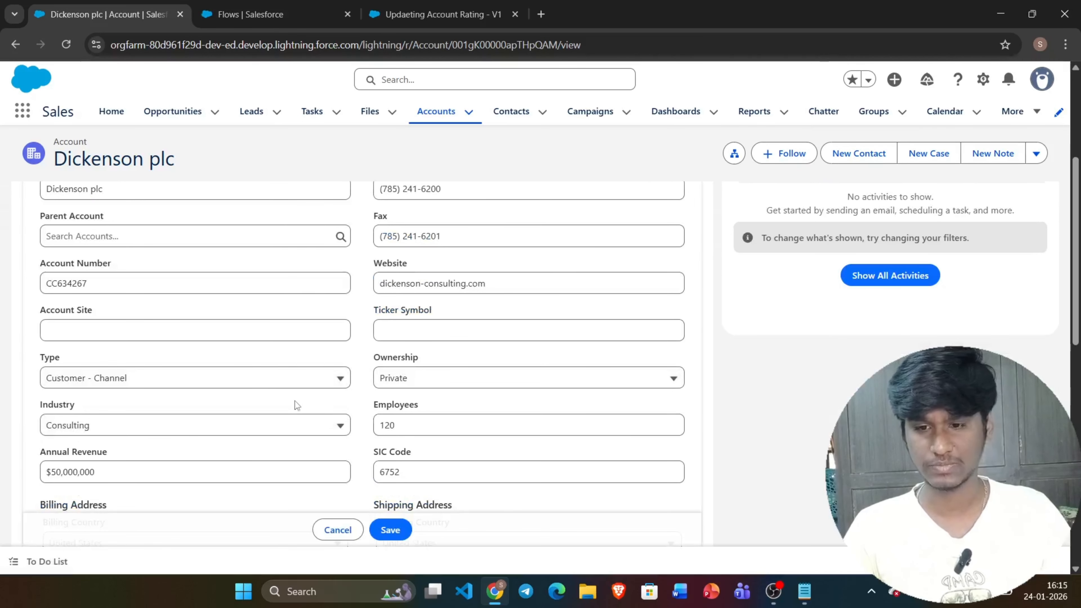
{"action": "left_click", "coordinate": [287, 431]}
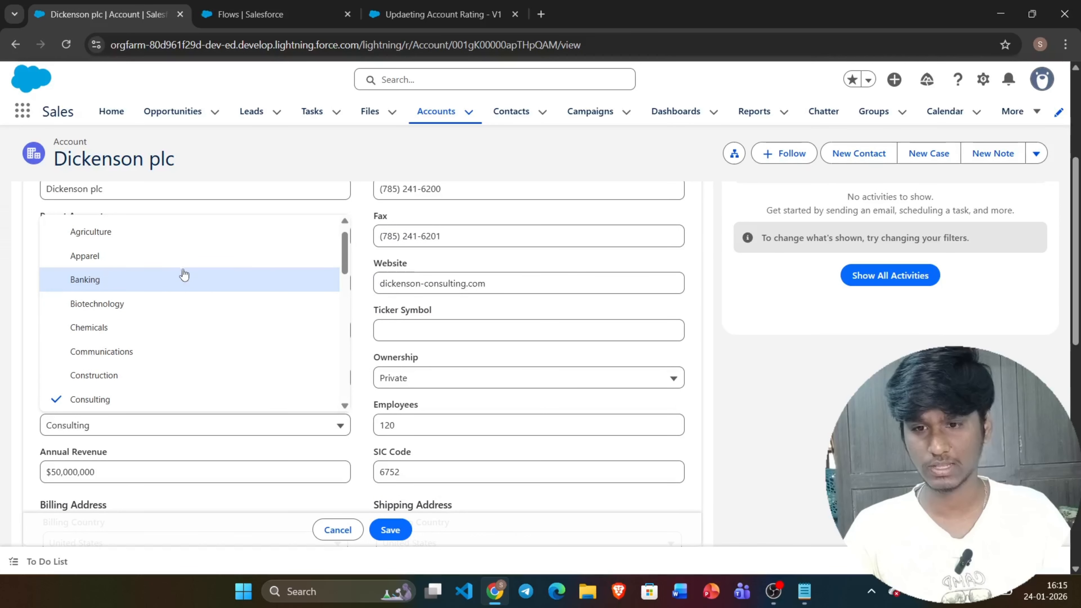
{"action": "scroll", "coordinate": [183, 270], "scroll_direction": "up", "scroll_amount": 1}
{"action": "scroll", "coordinate": [162, 293], "scroll_direction": "down", "scroll_amount": 5}
{"action": "scroll", "coordinate": [149, 308], "scroll_direction": "down", "scroll_amount": 2}
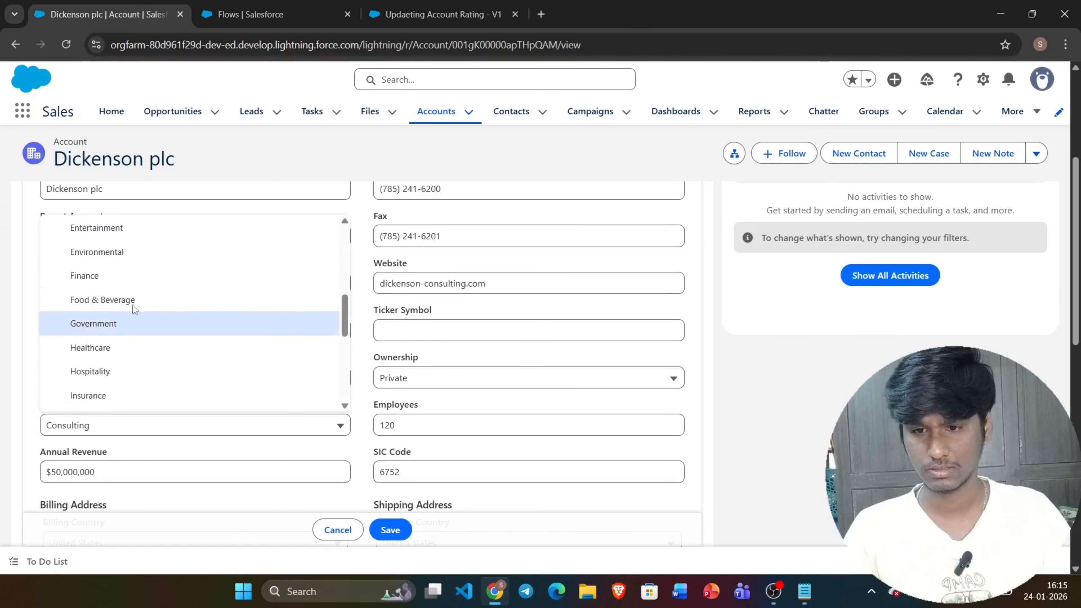
{"action": "scroll", "coordinate": [147, 272], "scroll_direction": "up", "scroll_amount": 4}
{"action": "left_click", "coordinate": [133, 281]}
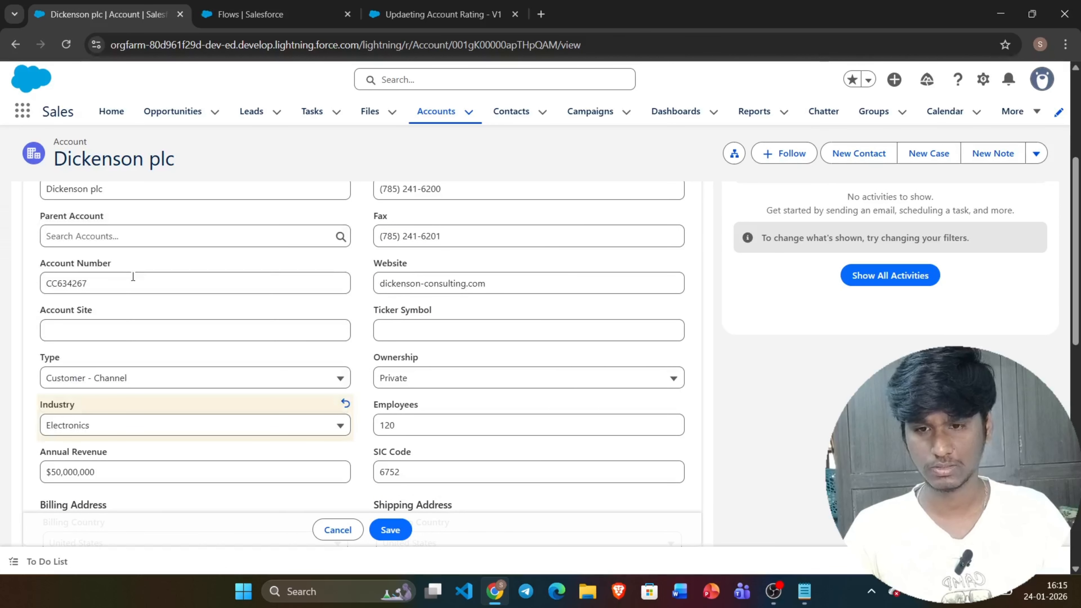
Check the Rating and Industry fields in the edit form, leaving Rating untouched, and save the account record.
{"action": "scroll", "coordinate": [508, 408], "scroll_direction": "up", "scroll_amount": 5}
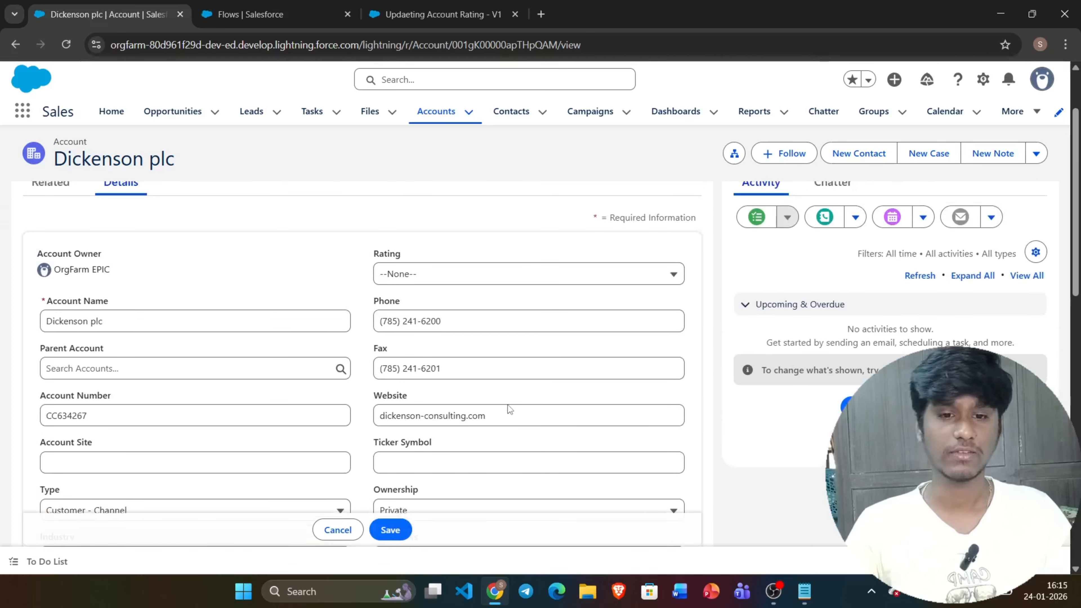
{"action": "scroll", "coordinate": [507, 408], "scroll_direction": "down", "scroll_amount": 4}
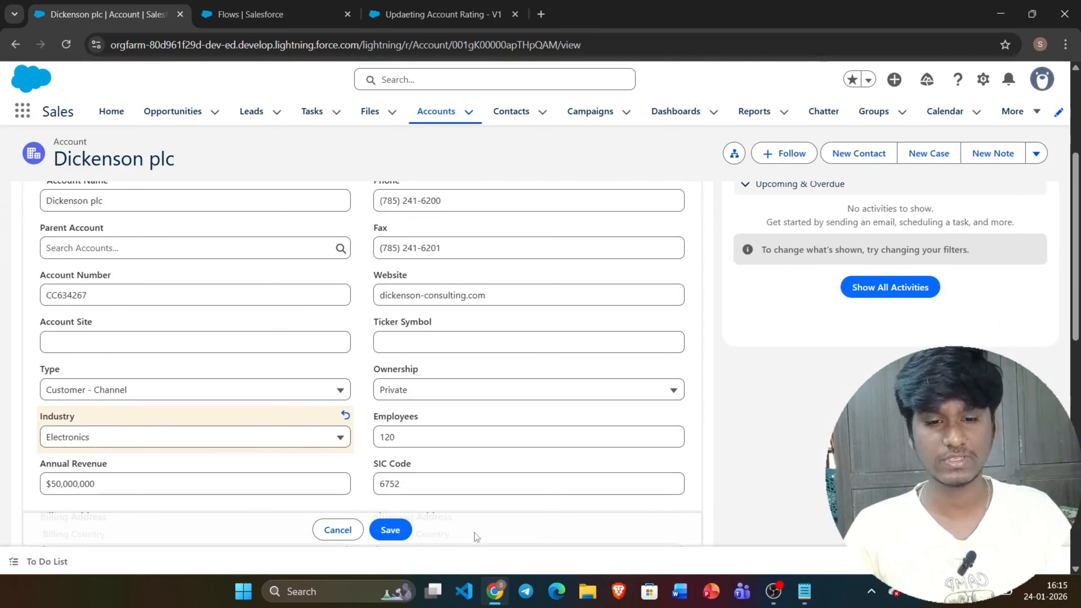
{"action": "scroll", "coordinate": [444, 367], "scroll_direction": "up", "scroll_amount": 4}
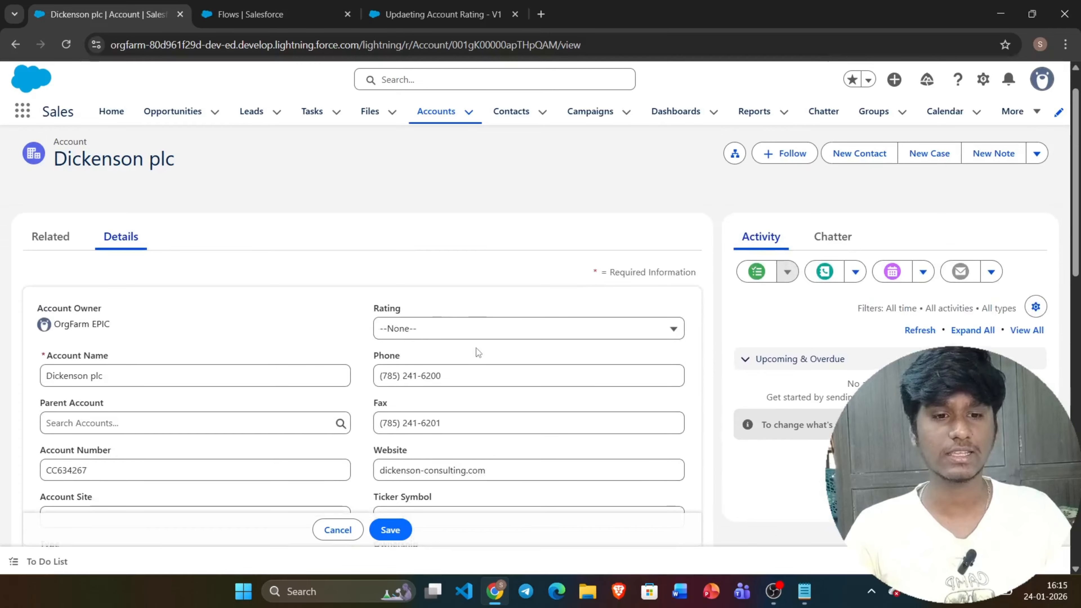
{"action": "scroll", "coordinate": [471, 361], "scroll_direction": "down", "scroll_amount": 4}
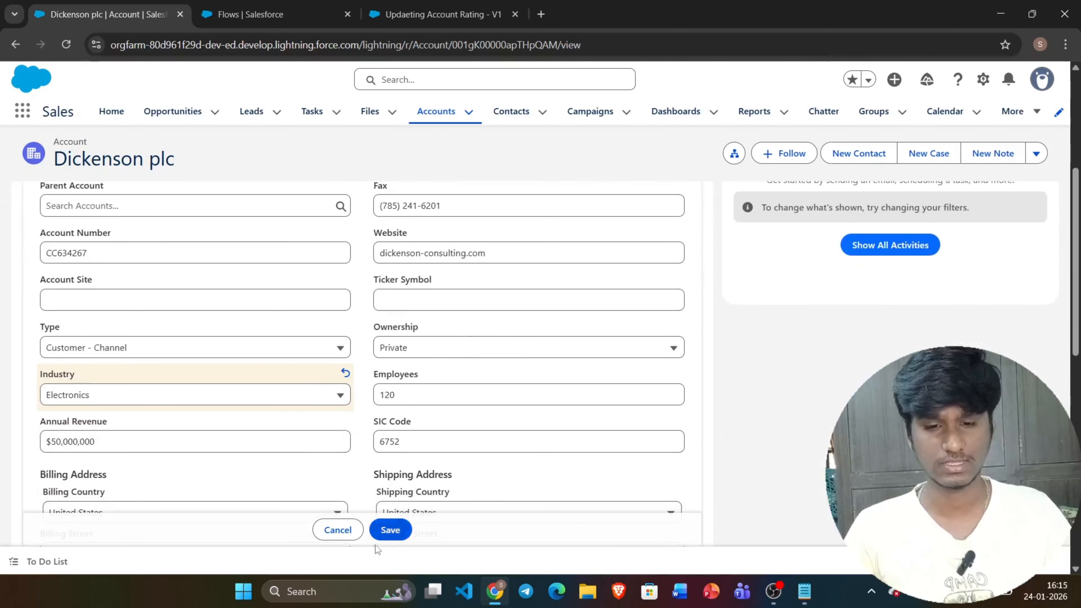
{"action": "left_click", "coordinate": [394, 530]}
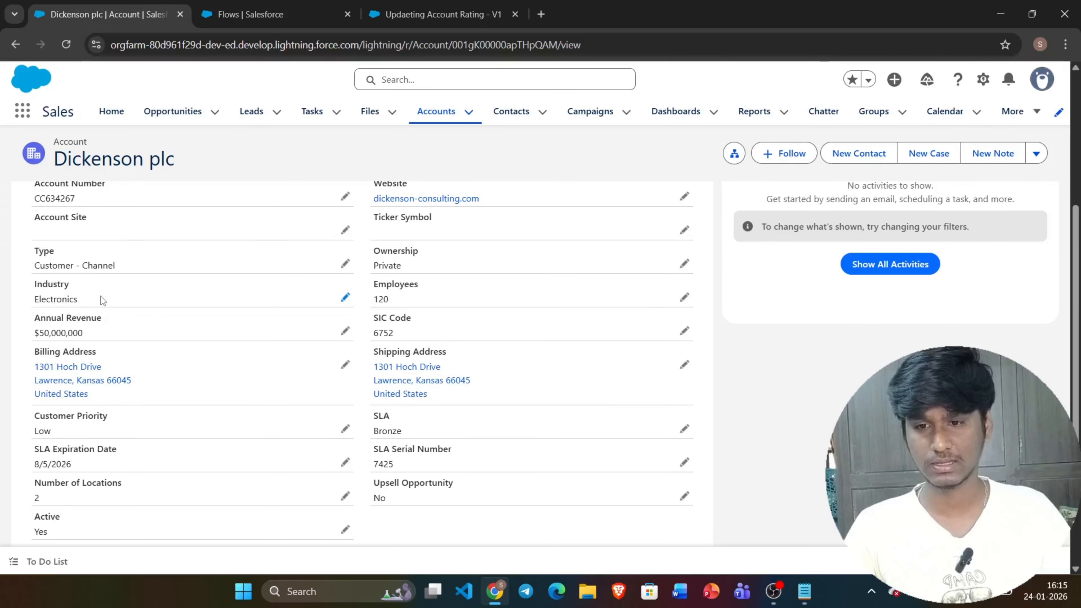
Check the Industry and Rating values on the saved Dickenson plc record.
{"action": "left_click_drag", "start_coordinate": [102, 300], "coordinate": [5, 299]}
{"action": "scroll", "coordinate": [395, 279], "scroll_direction": "up", "scroll_amount": 4}
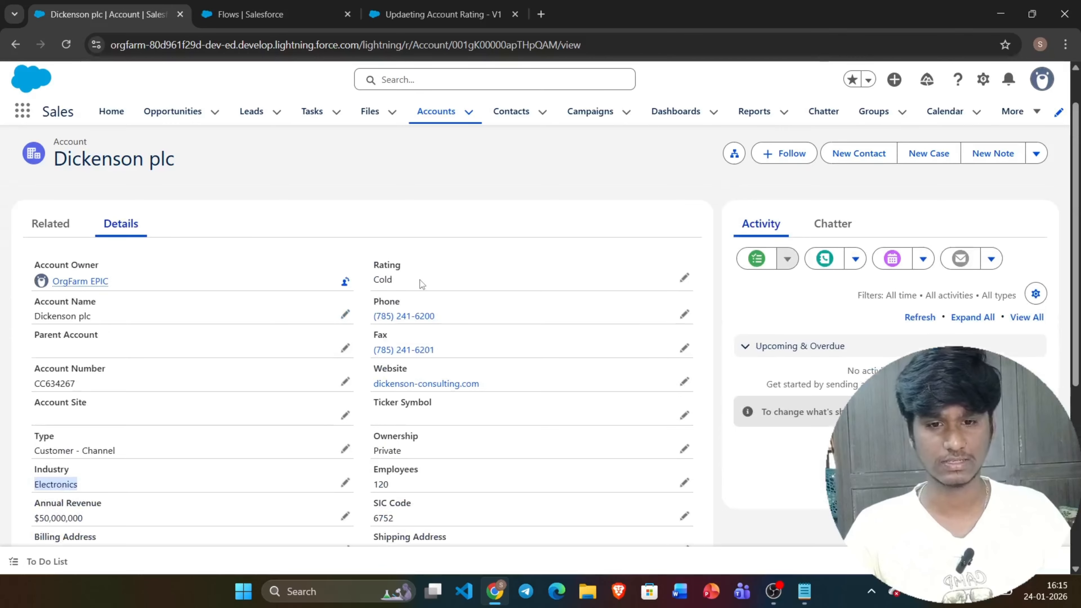
{"action": "left_click_drag", "start_coordinate": [421, 285], "coordinate": [356, 281]}
{"action": "left_click", "coordinate": [441, 281]}
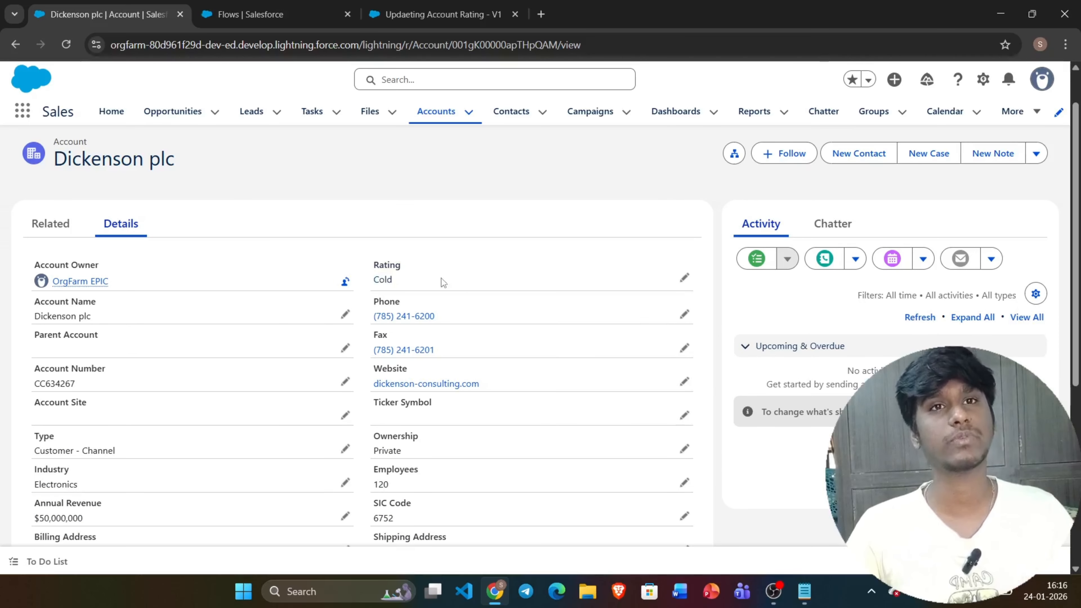
Return to the Updaeting Account Rating flow and start debugging it with Burlington Textiles Corp of America as the triggering record.
{"action": "left_click", "coordinate": [266, 5]}
{"action": "left_click", "coordinate": [383, 6]}
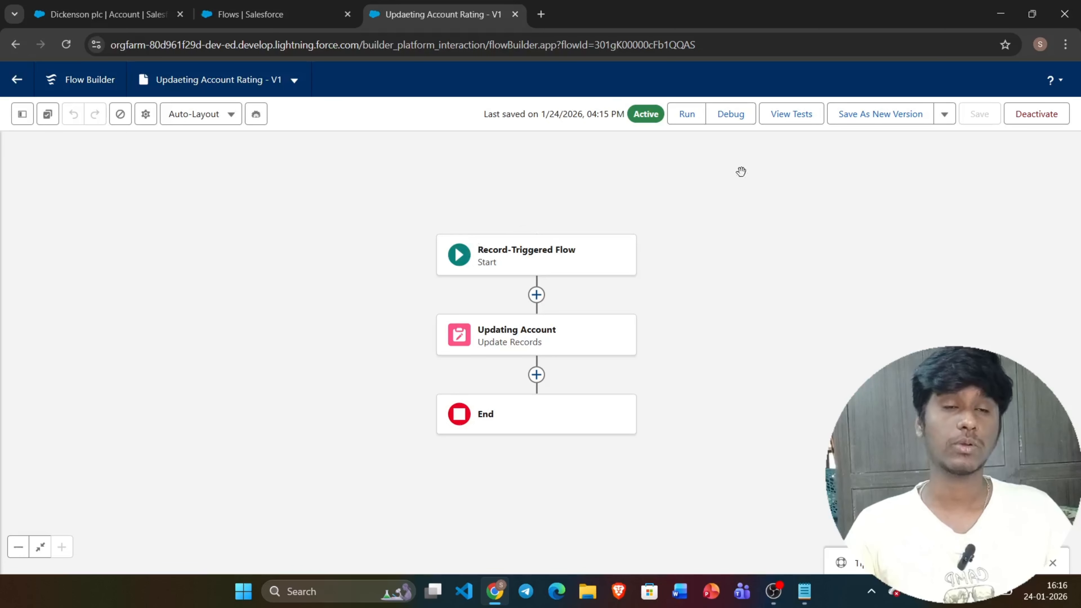
{"action": "left_click", "coordinate": [728, 119]}
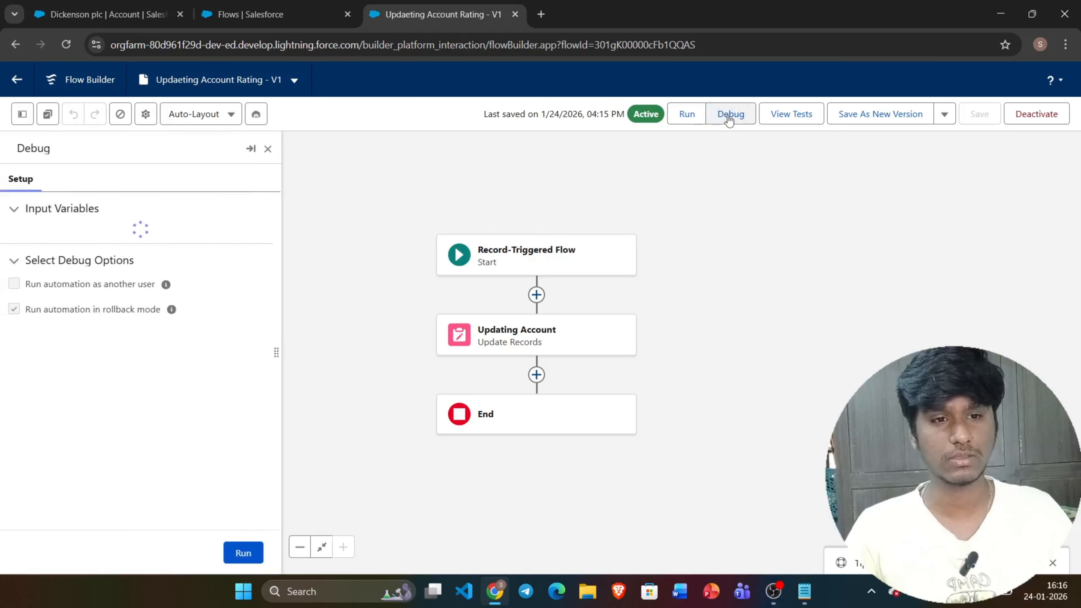
{"action": "left_click", "coordinate": [113, 293]}
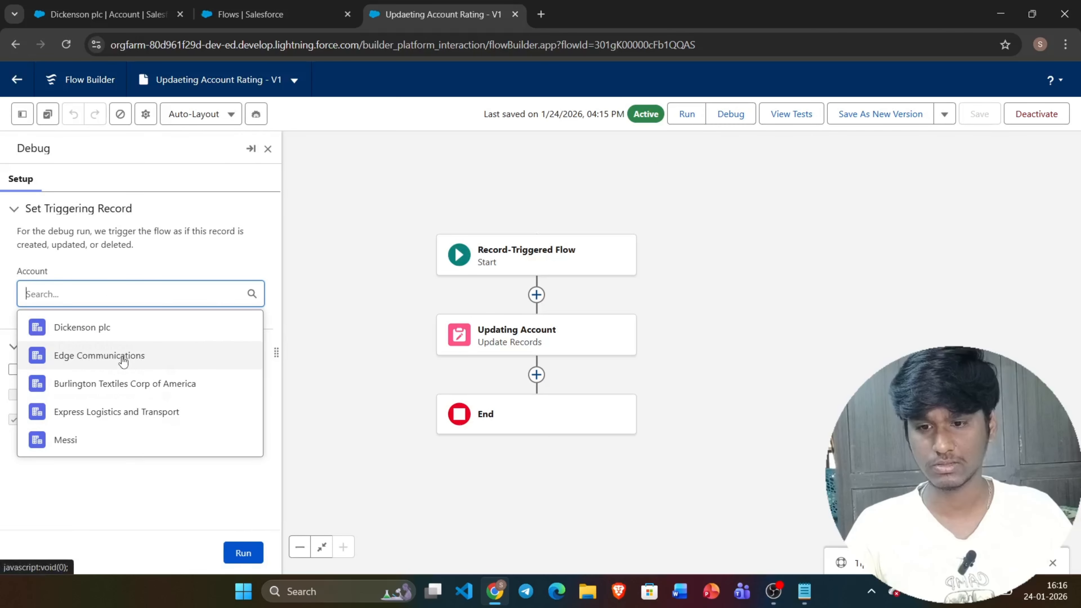
{"action": "left_click", "coordinate": [124, 357]}
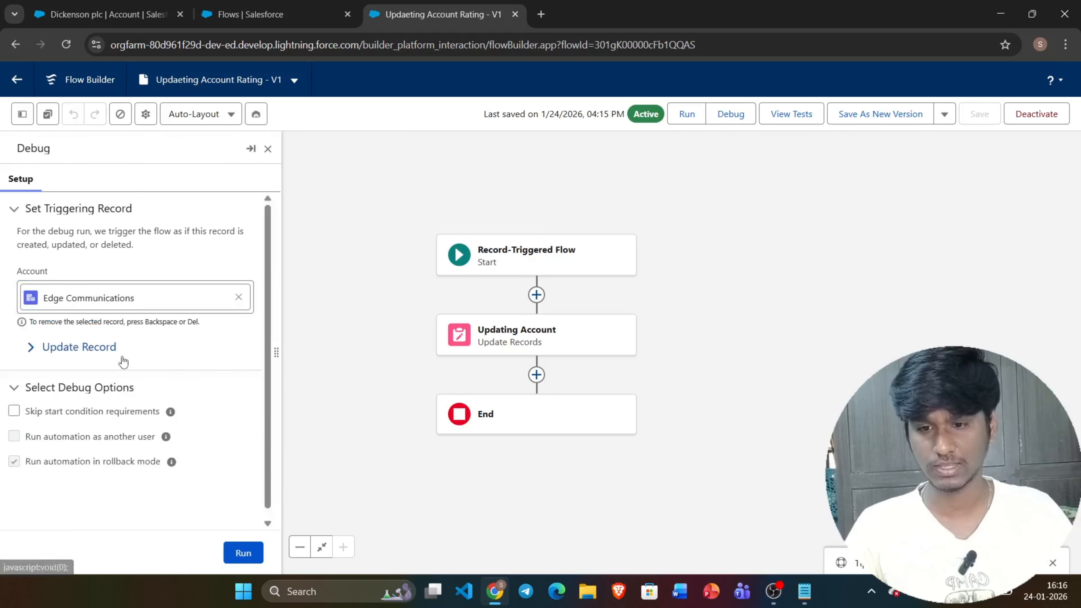
{"action": "left_click", "coordinate": [238, 298]}
{"action": "left_click", "coordinate": [119, 395]}
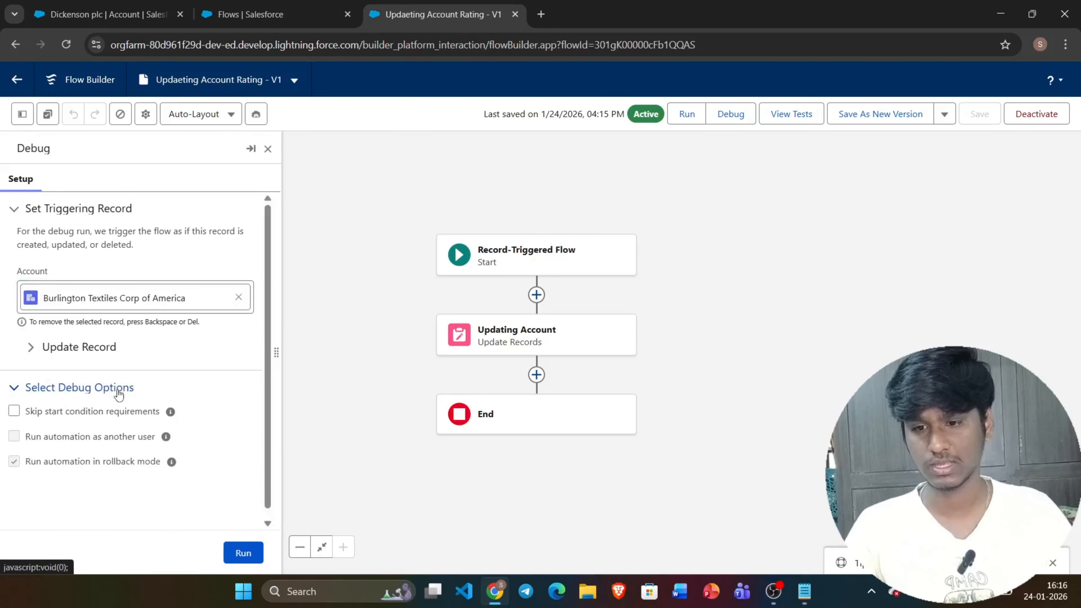
Change the triggering record's Industry to Electronics for the debug and run it.
{"action": "left_click", "coordinate": [64, 353]}
{"action": "scroll", "coordinate": [105, 449], "scroll_direction": "down", "scroll_amount": 8}
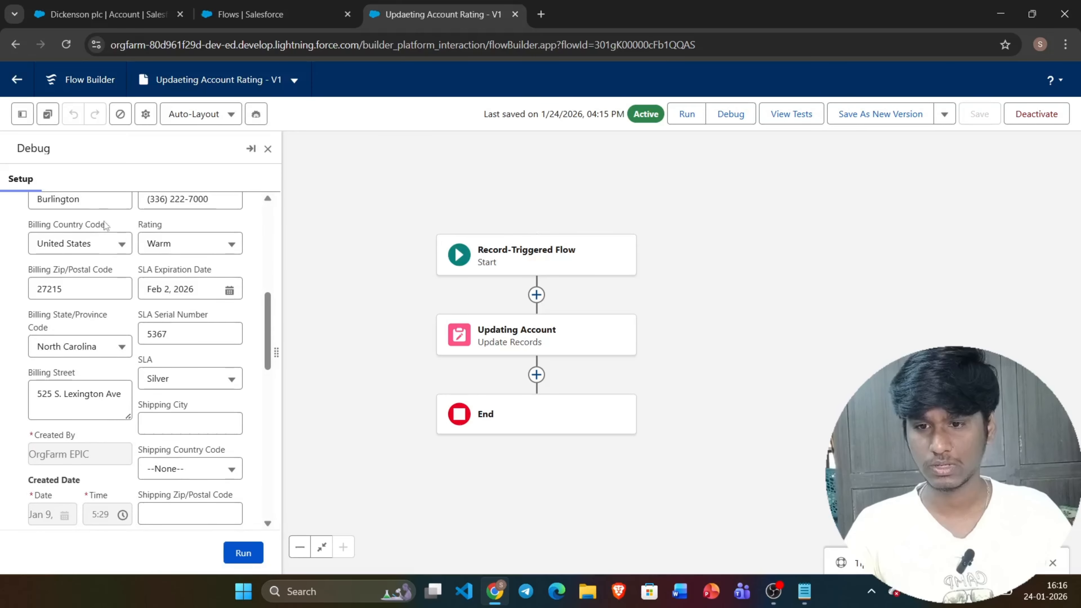
{"action": "scroll", "coordinate": [106, 347], "scroll_direction": "up", "scroll_amount": 3}
{"action": "scroll", "coordinate": [95, 358], "scroll_direction": "up", "scroll_amount": 3}
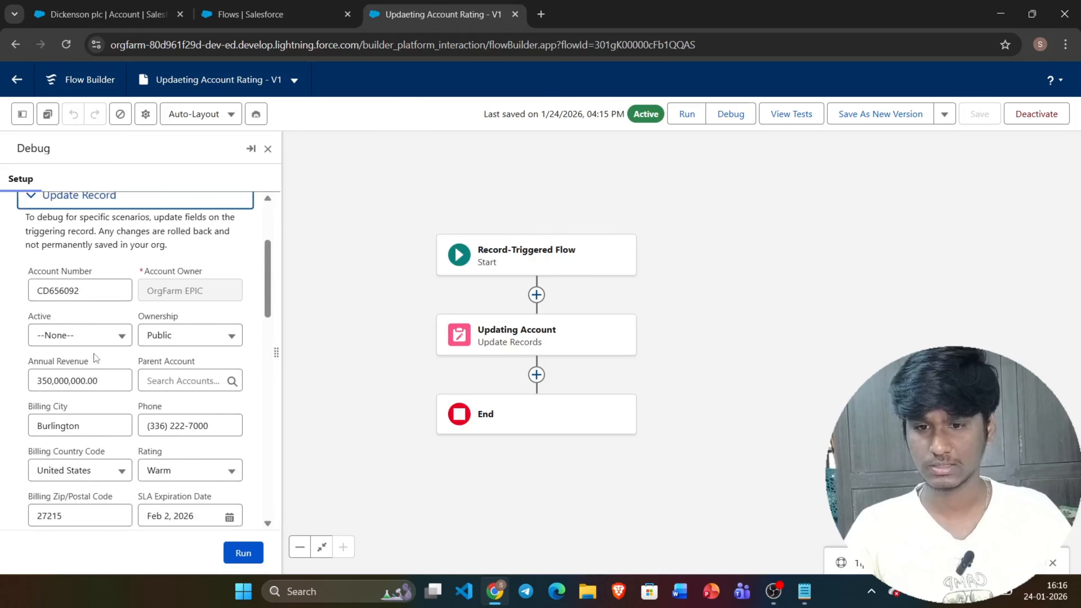
{"action": "scroll", "coordinate": [95, 358], "scroll_direction": "down", "scroll_amount": 5}
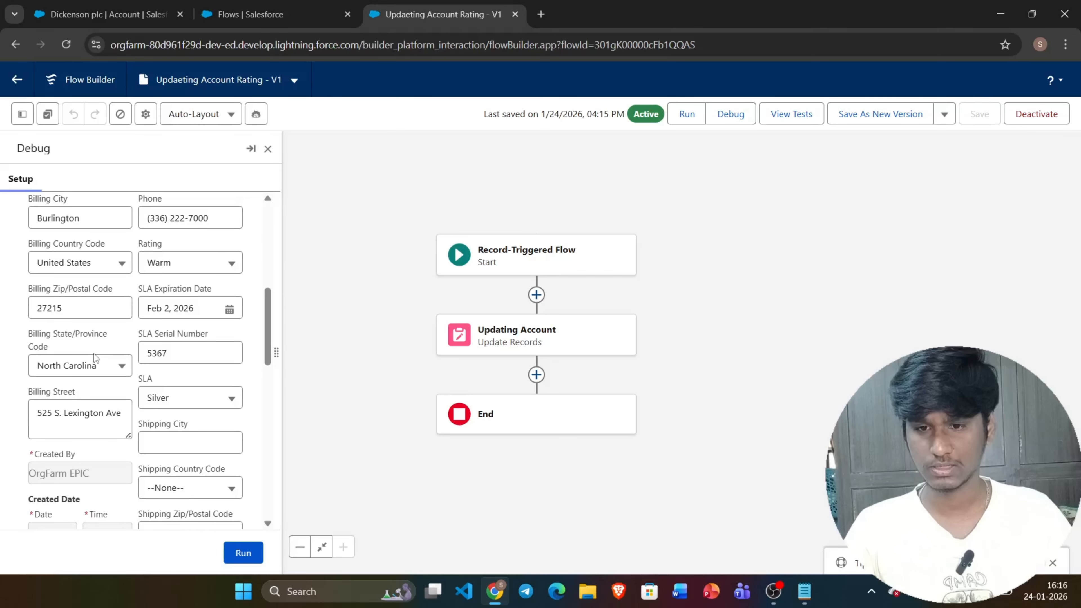
{"action": "scroll", "coordinate": [139, 376], "scroll_direction": "down", "scroll_amount": 3}
{"action": "scroll", "coordinate": [140, 377], "scroll_direction": "down", "scroll_amount": 8}
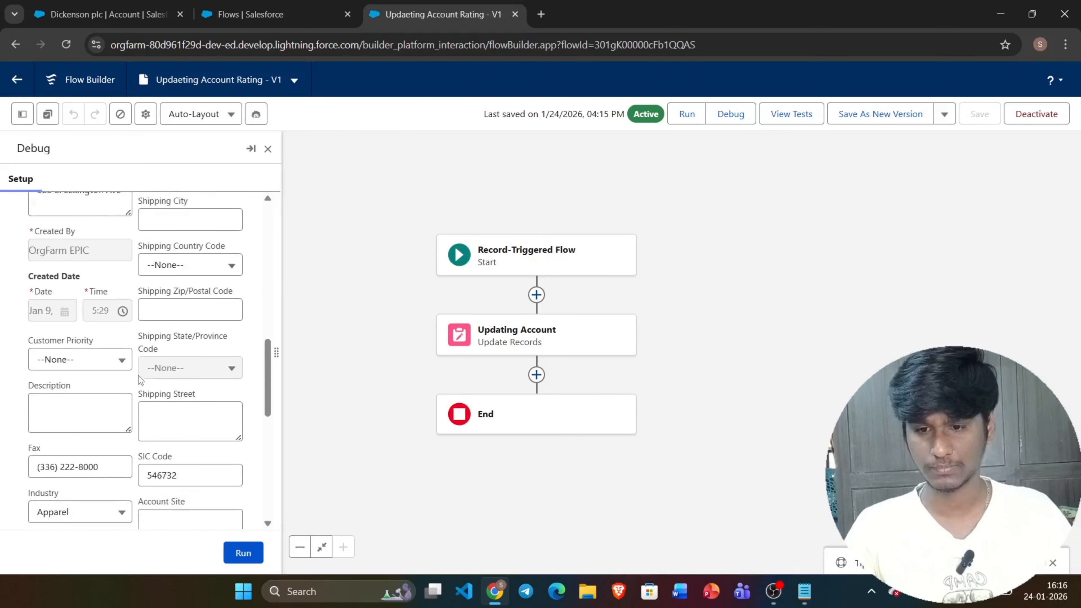
{"action": "scroll", "coordinate": [139, 376], "scroll_direction": "down", "scroll_amount": 1}
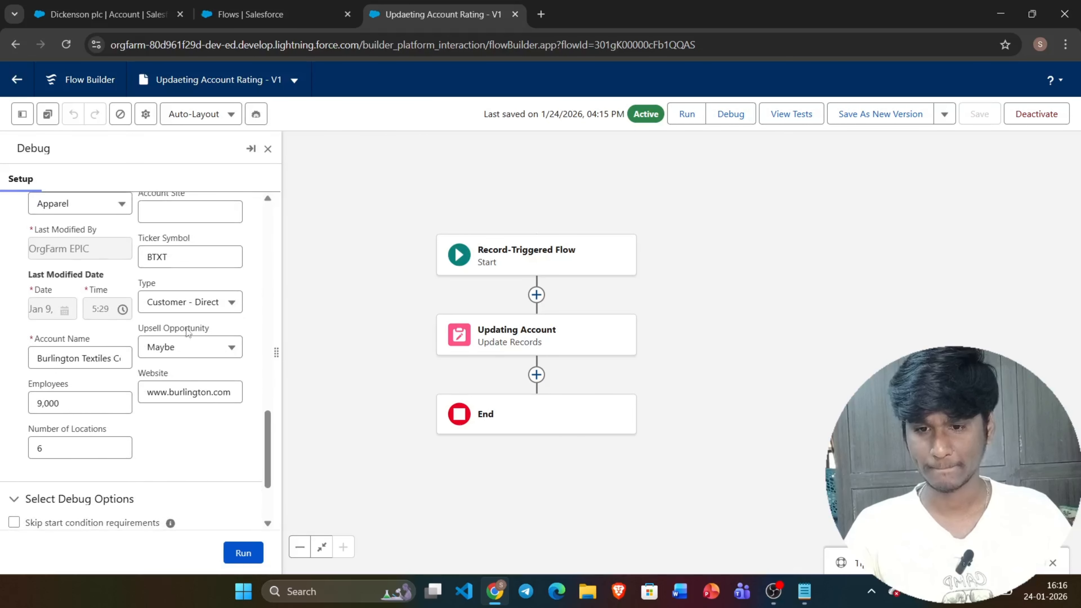
{"action": "left_click", "coordinate": [211, 313]}
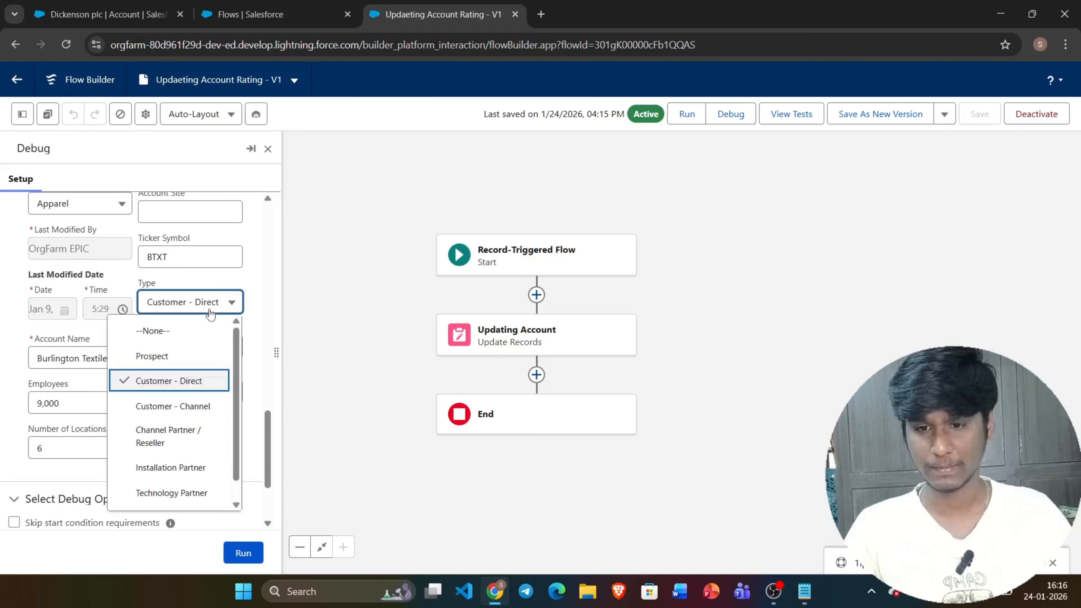
{"action": "left_click", "coordinate": [196, 283]}
{"action": "scroll", "coordinate": [173, 432], "scroll_direction": "down", "scroll_amount": 1}
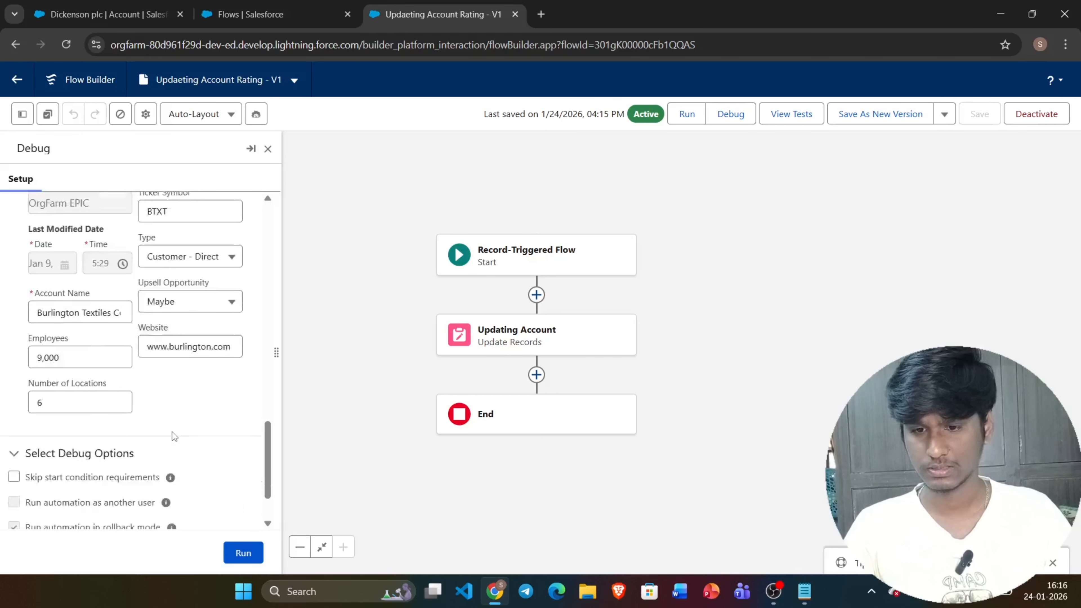
{"action": "scroll", "coordinate": [173, 432], "scroll_direction": "up", "scroll_amount": 2}
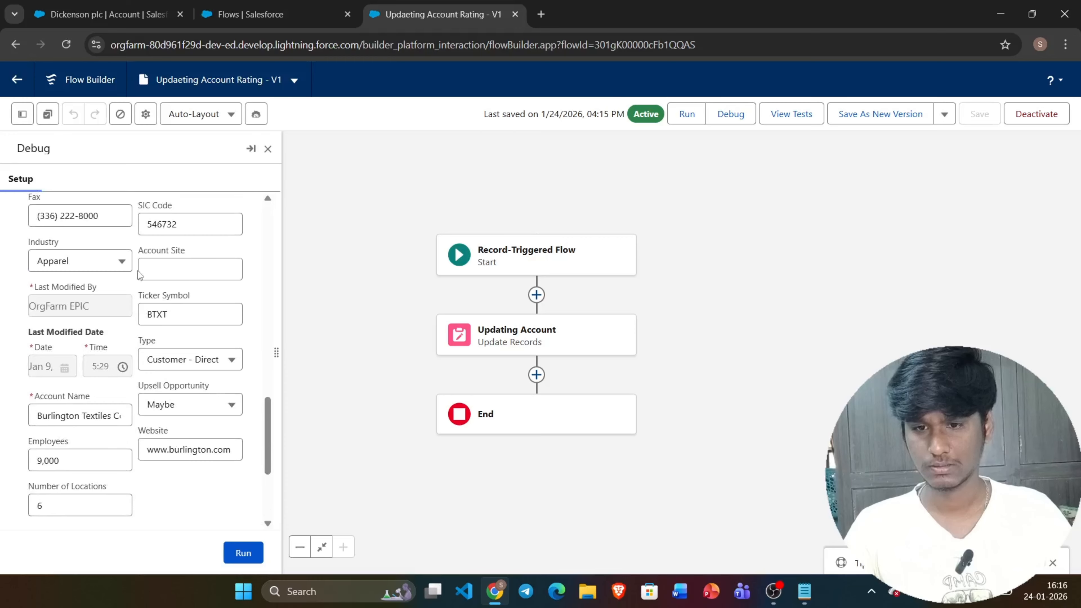
{"action": "left_click", "coordinate": [121, 260]}
{"action": "scroll", "coordinate": [85, 381], "scroll_direction": "down", "scroll_amount": 3}
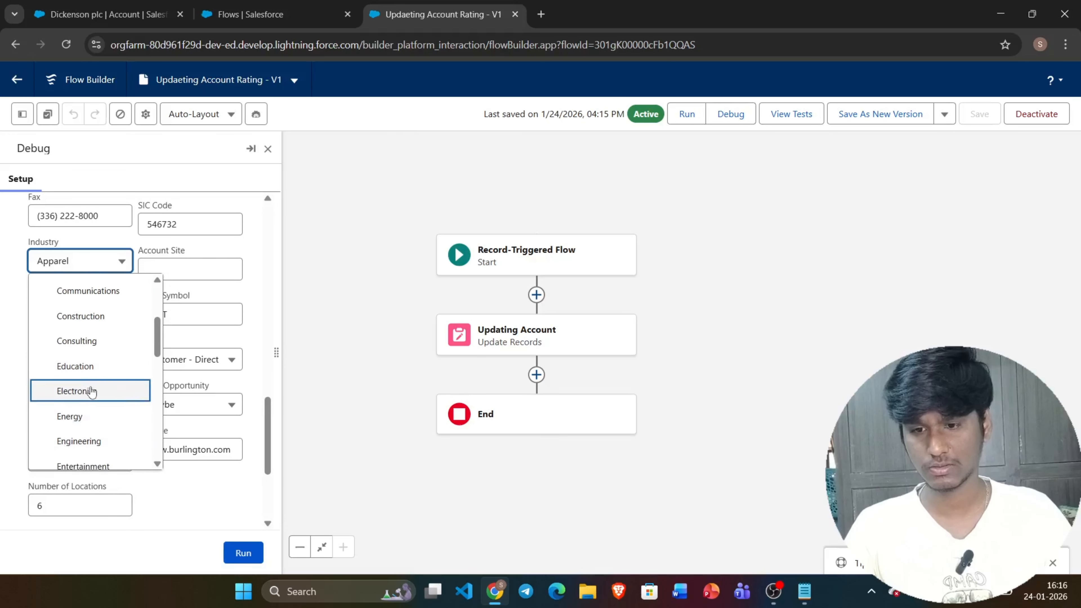
{"action": "left_click", "coordinate": [92, 391]}
{"action": "left_click", "coordinate": [241, 552]}
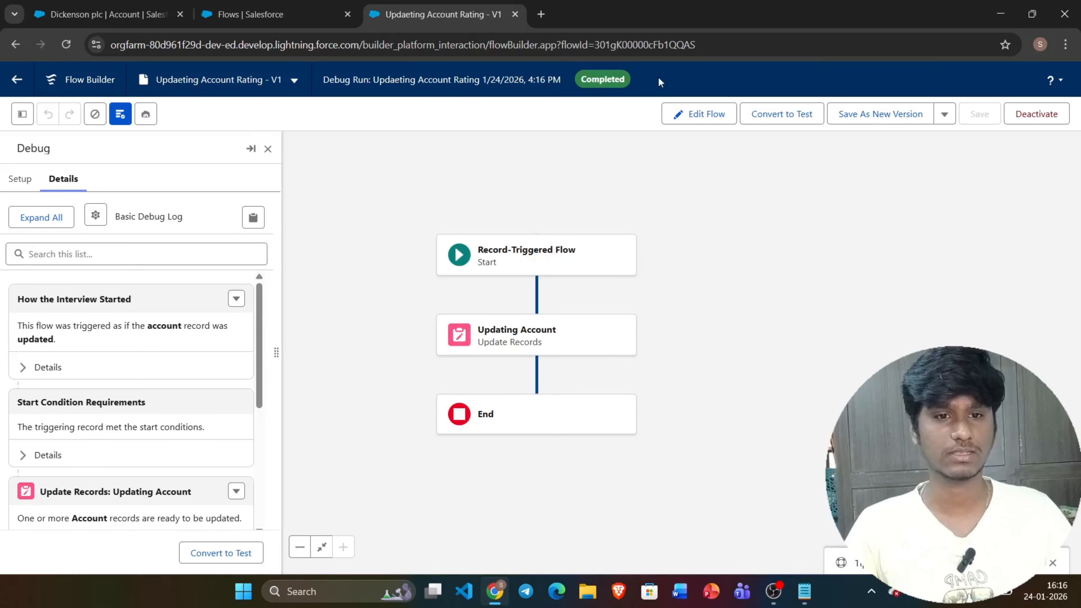
Check the debug run's status and the executed path through the flow's elements.
{"action": "left_click_drag", "start_coordinate": [658, 76], "coordinate": [581, 79]}
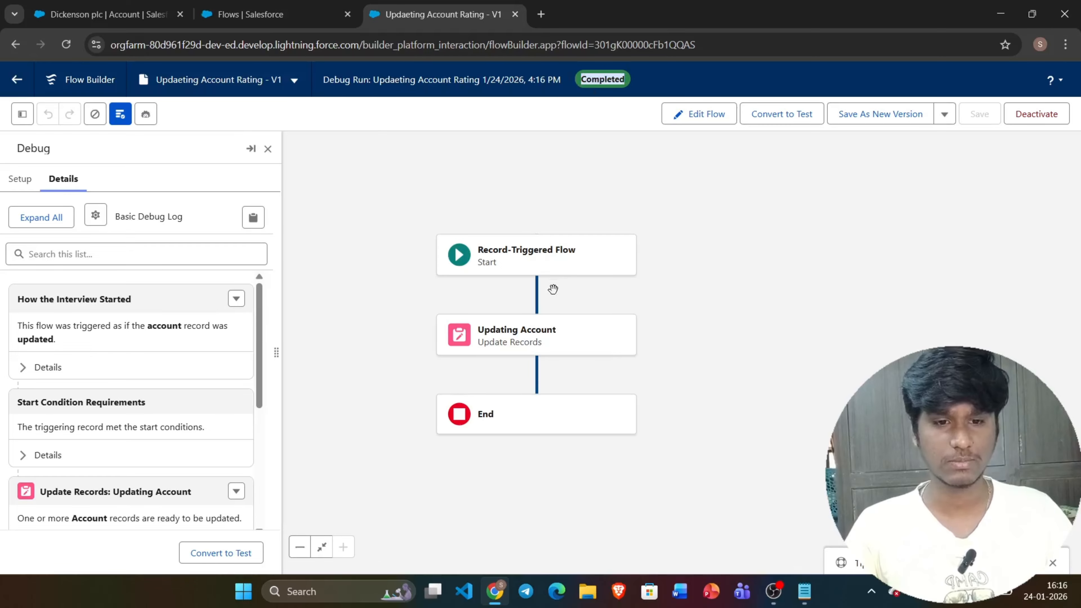
{"action": "left_click_drag", "start_coordinate": [549, 287], "coordinate": [552, 336]}
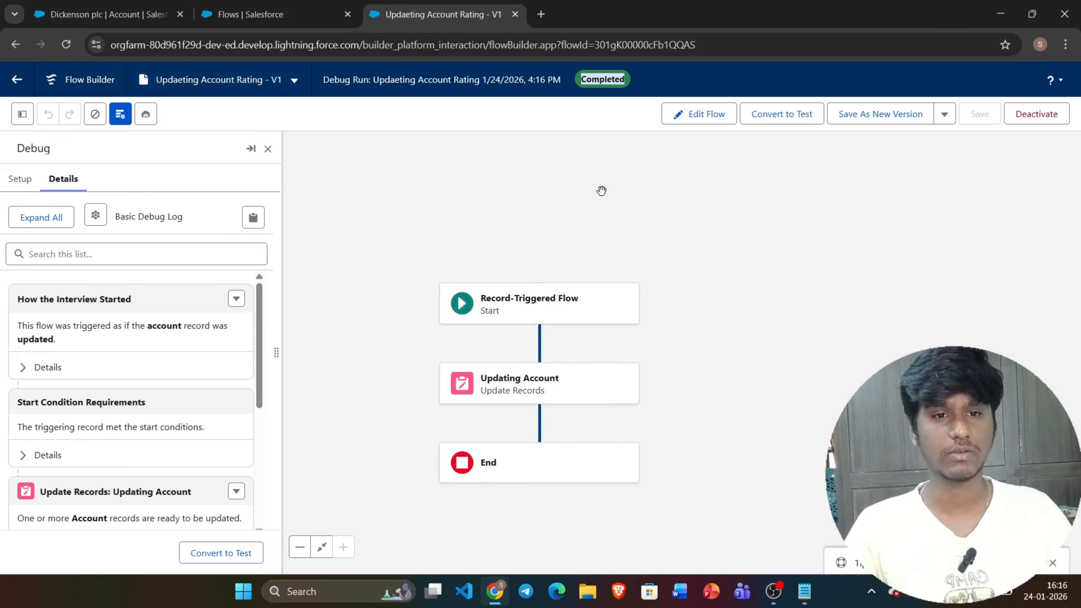
{"action": "left_click", "coordinate": [673, 77]}
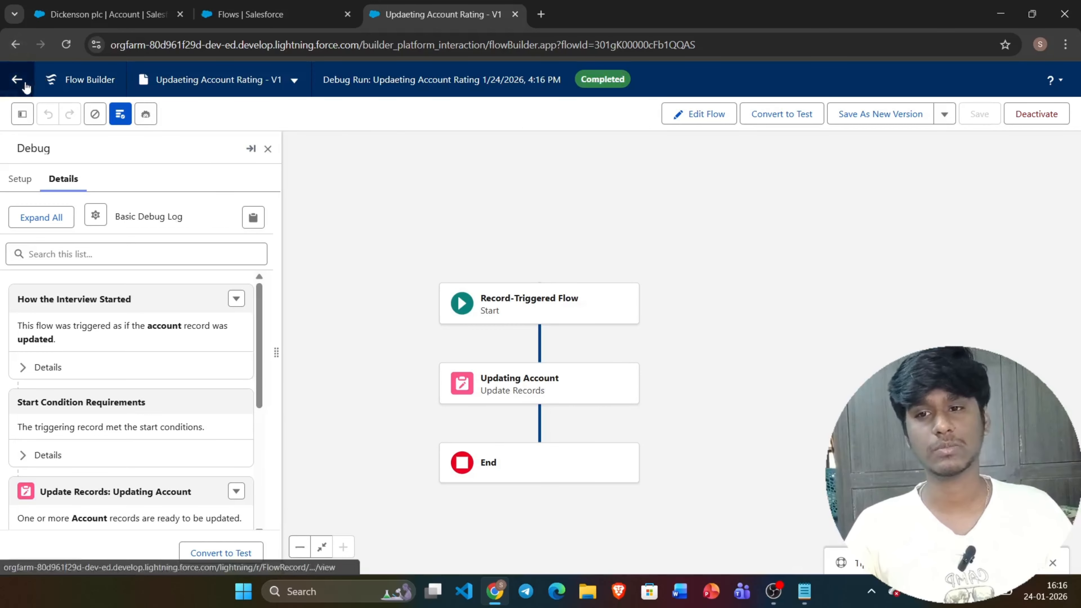
Leave the debug view of the Updaeting Account Rating flow and start a new flow from the Flows setup page.
{"action": "left_click", "coordinate": [16, 80]}
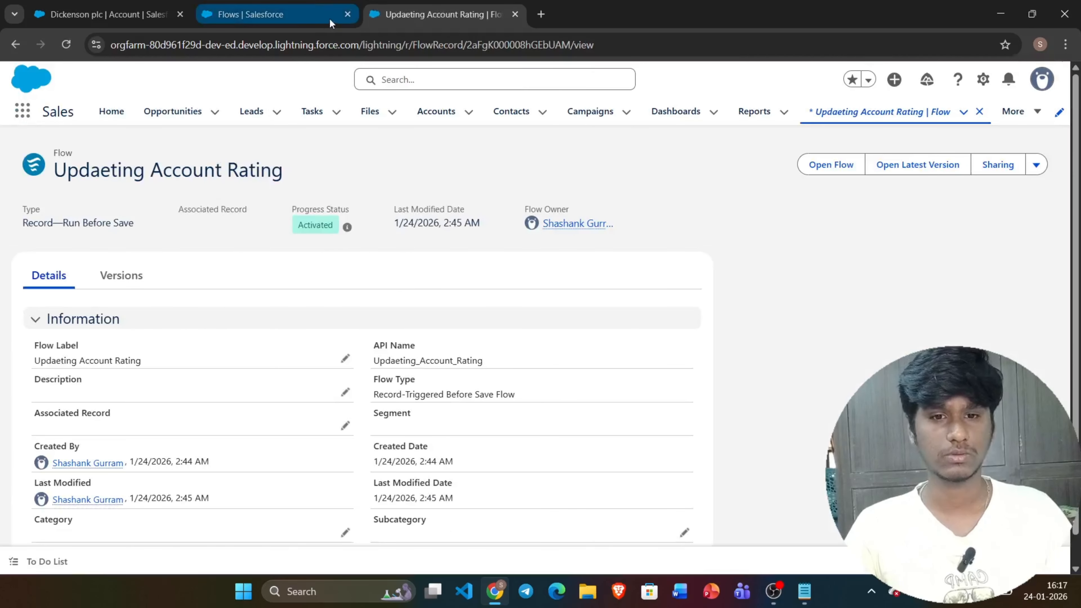
{"action": "left_click", "coordinate": [321, 11]}
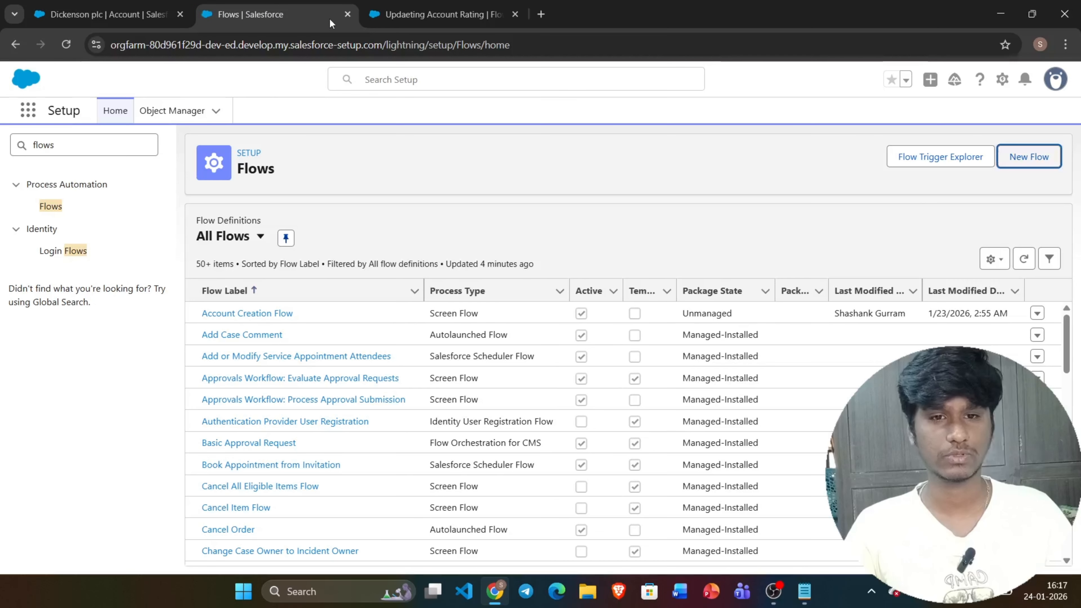
{"action": "left_click", "coordinate": [1029, 157]}
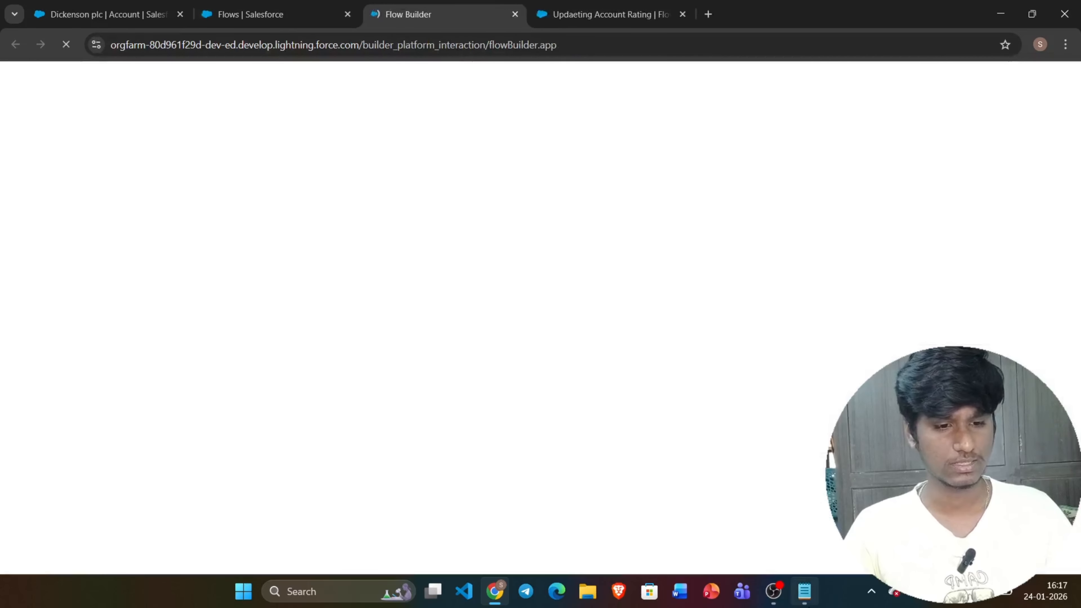
Switch to Notepad and review the After Trigger Flow hands-on exercise about Account Type and Opportunity Stage.
{"action": "left_click", "coordinate": [804, 590]}
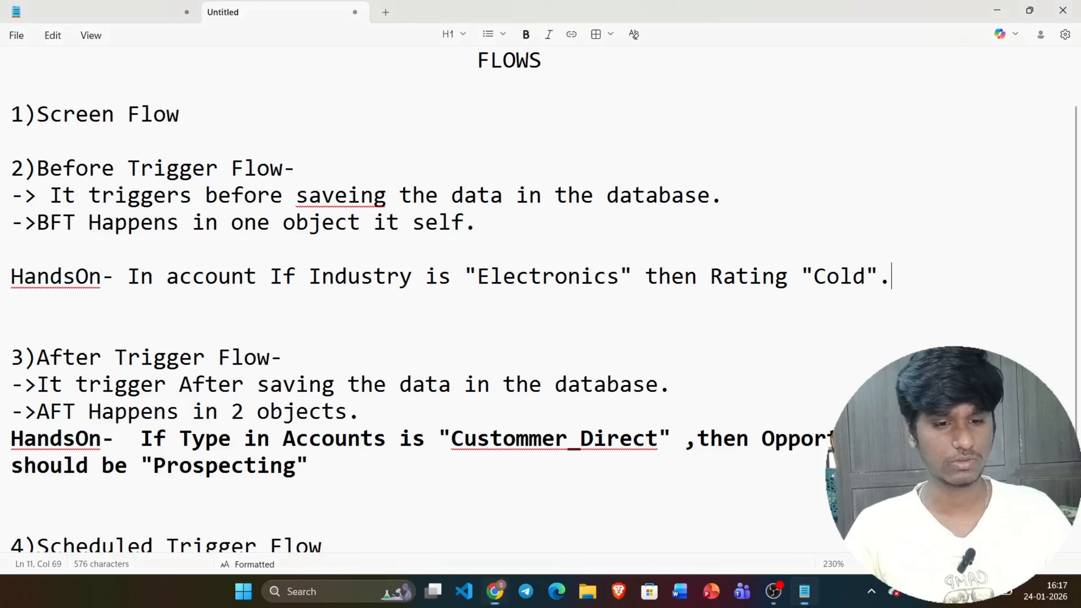
{"action": "scroll", "coordinate": [200, 441], "scroll_direction": "down", "scroll_amount": 2}
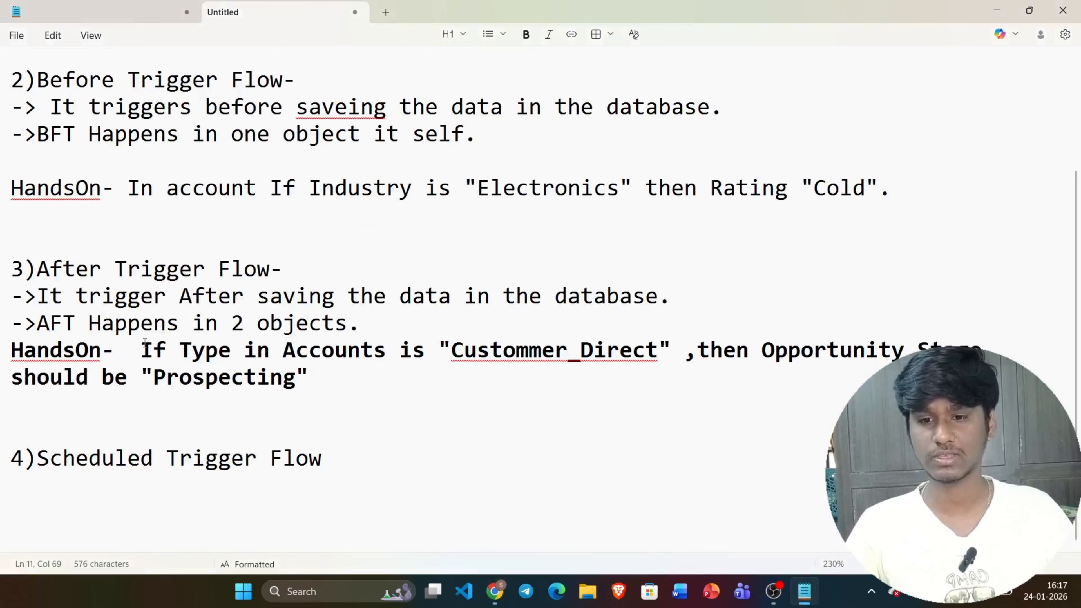
{"action": "left_click_drag", "start_coordinate": [143, 343], "coordinate": [451, 367]}
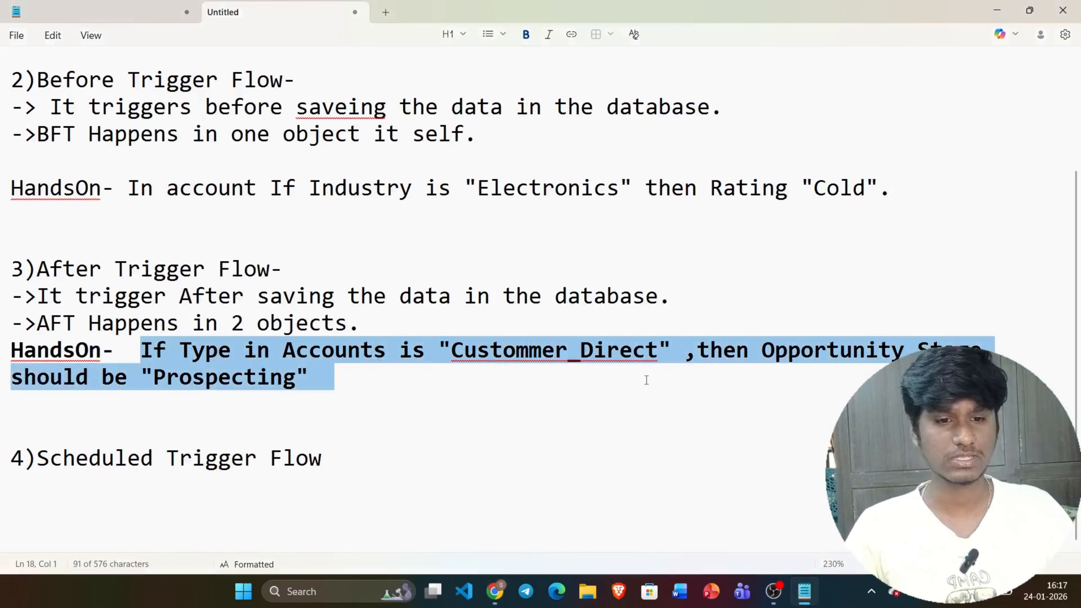
{"action": "left_click_drag", "start_coordinate": [646, 380], "coordinate": [796, 358]}
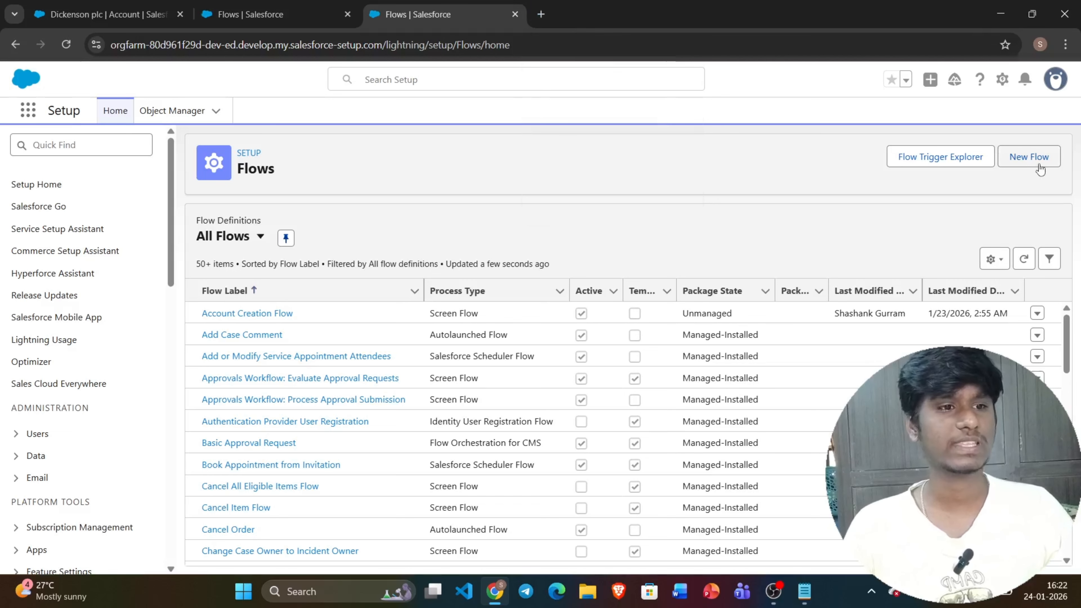
Create a new Record-Triggered Flow from the Flows setup page in the browser.
{"action": "left_click", "coordinate": [1029, 157]}
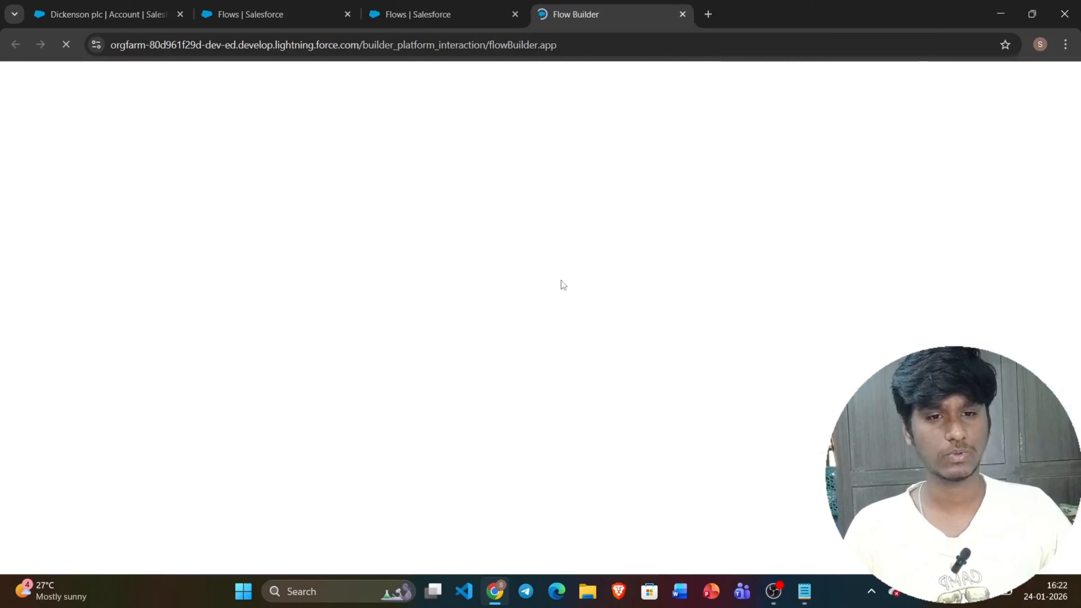
{"action": "scroll", "coordinate": [323, 382], "scroll_direction": "down", "scroll_amount": 1}
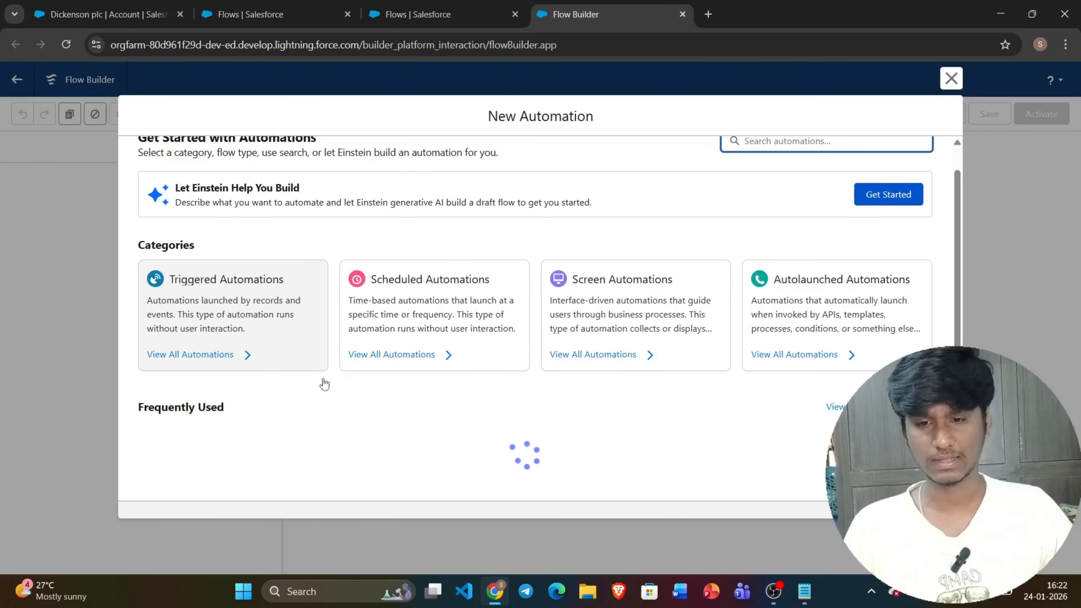
{"action": "scroll", "coordinate": [293, 399], "scroll_direction": "down", "scroll_amount": 1}
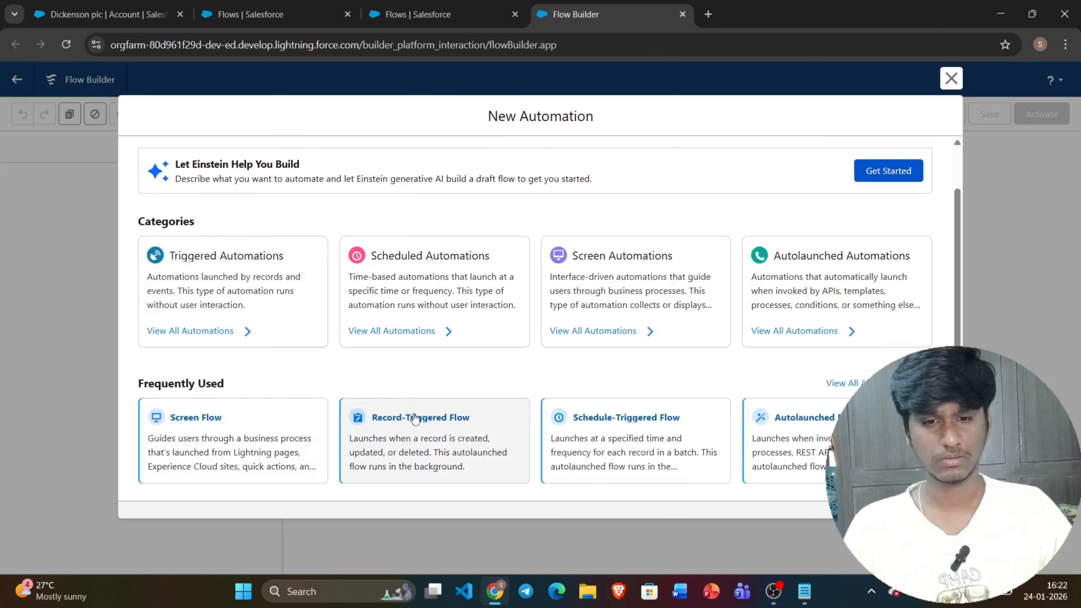
{"action": "left_click", "coordinate": [415, 418]}
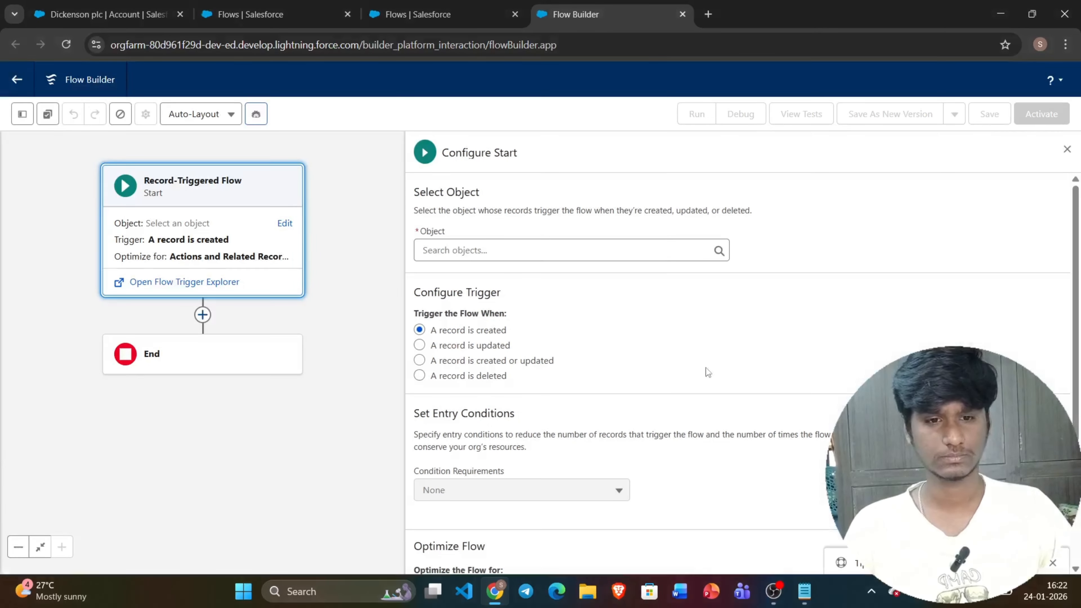
Set Account as the flow's object and trigger it when a record is created or updated.
{"action": "left_click", "coordinate": [500, 247]}
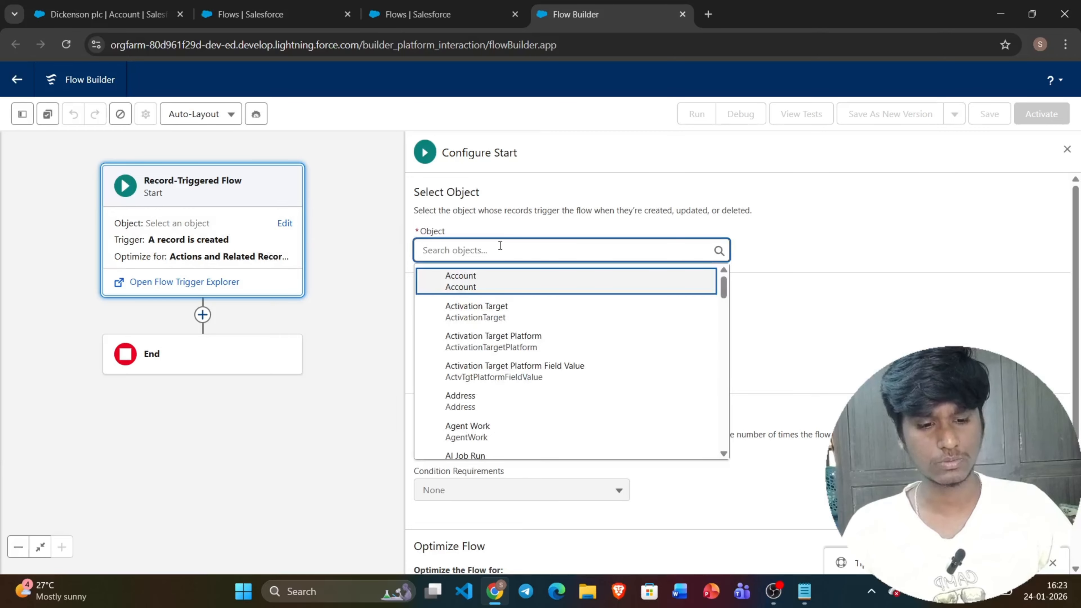
{"action": "left_click", "coordinate": [489, 281]}
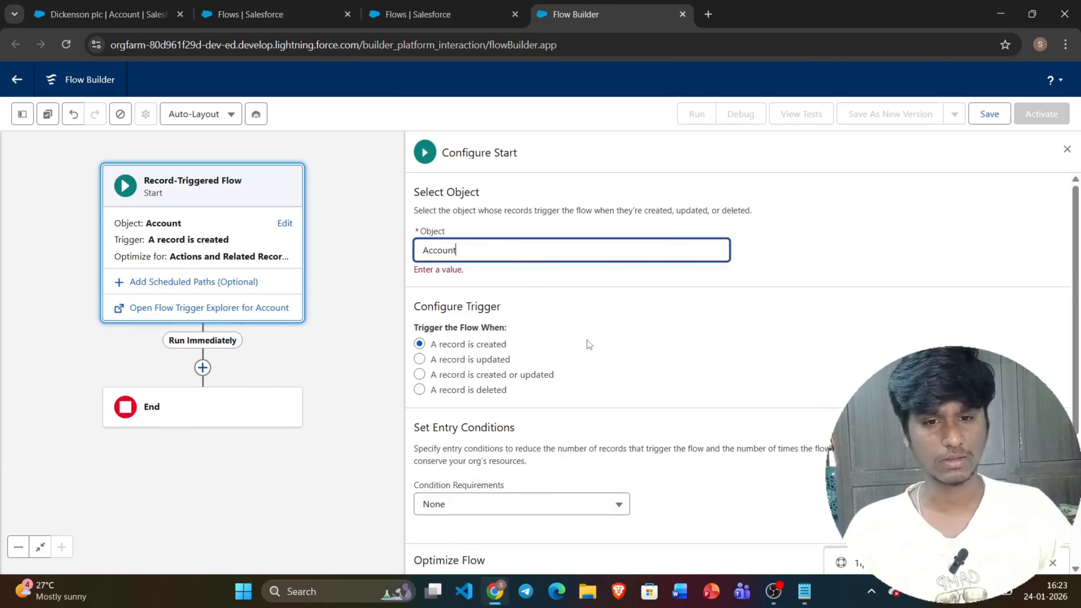
{"action": "left_click", "coordinate": [419, 375]}
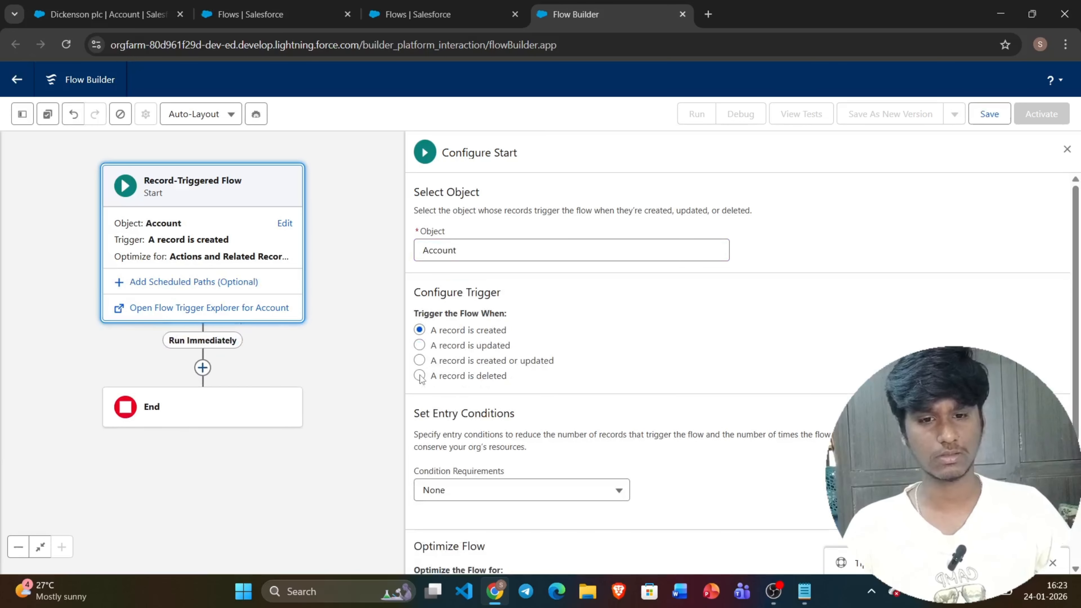
{"action": "left_click", "coordinate": [420, 362]}
Require all entry conditions (AND) with Account Type equal to Customer - Direct, and close the start configuration.
{"action": "scroll", "coordinate": [549, 391], "scroll_direction": "down", "scroll_amount": 5}
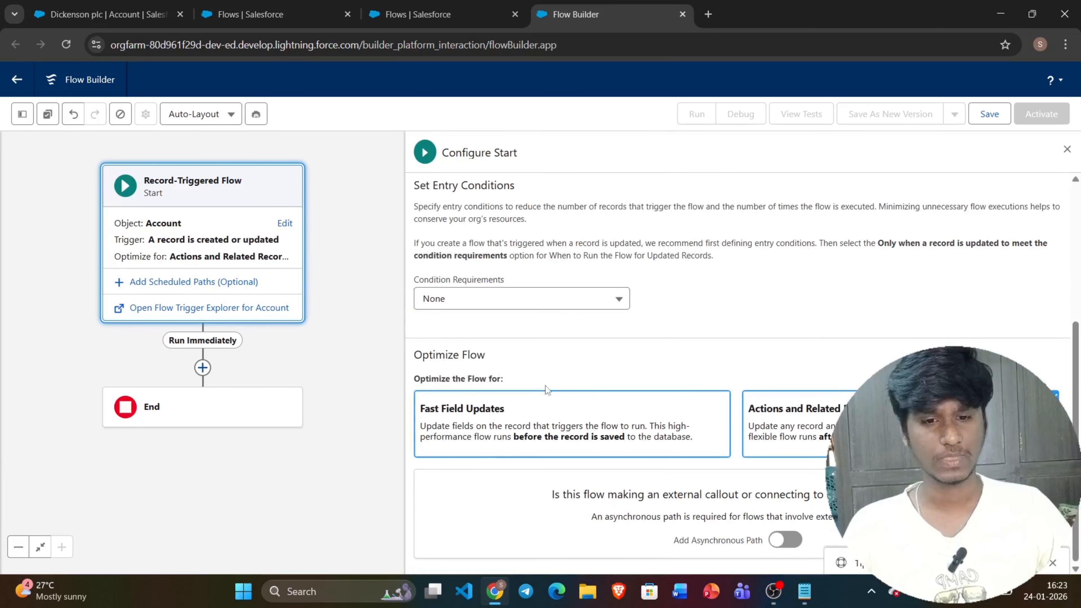
{"action": "left_click", "coordinate": [522, 306]}
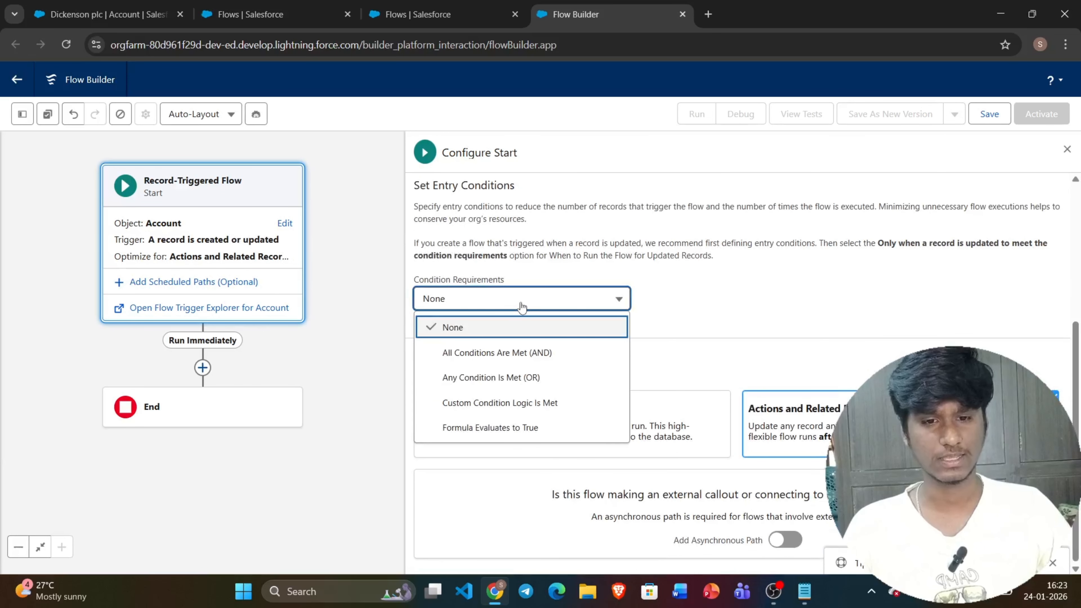
{"action": "left_click", "coordinate": [512, 347]}
{"action": "left_click", "coordinate": [538, 349]}
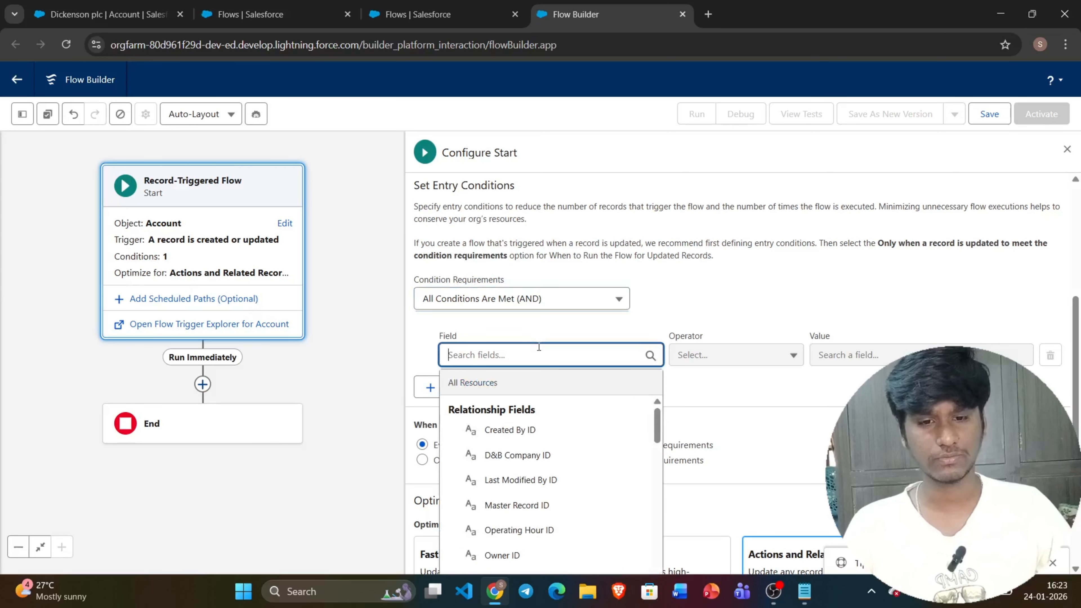
{"action": "type", "text": "type"}
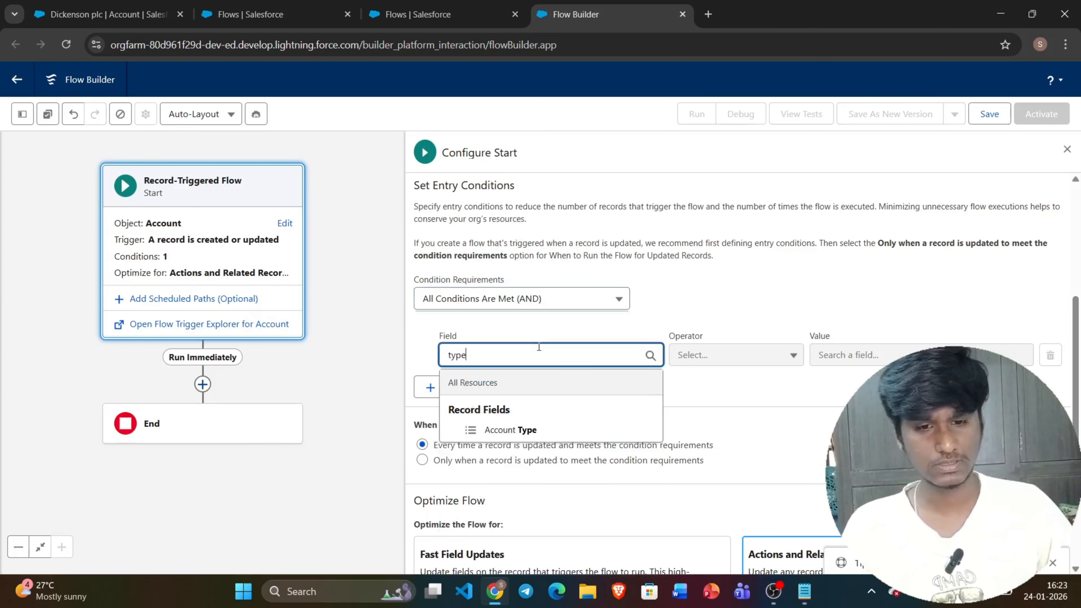
{"action": "left_click", "coordinate": [518, 430]}
{"action": "left_click", "coordinate": [849, 355]}
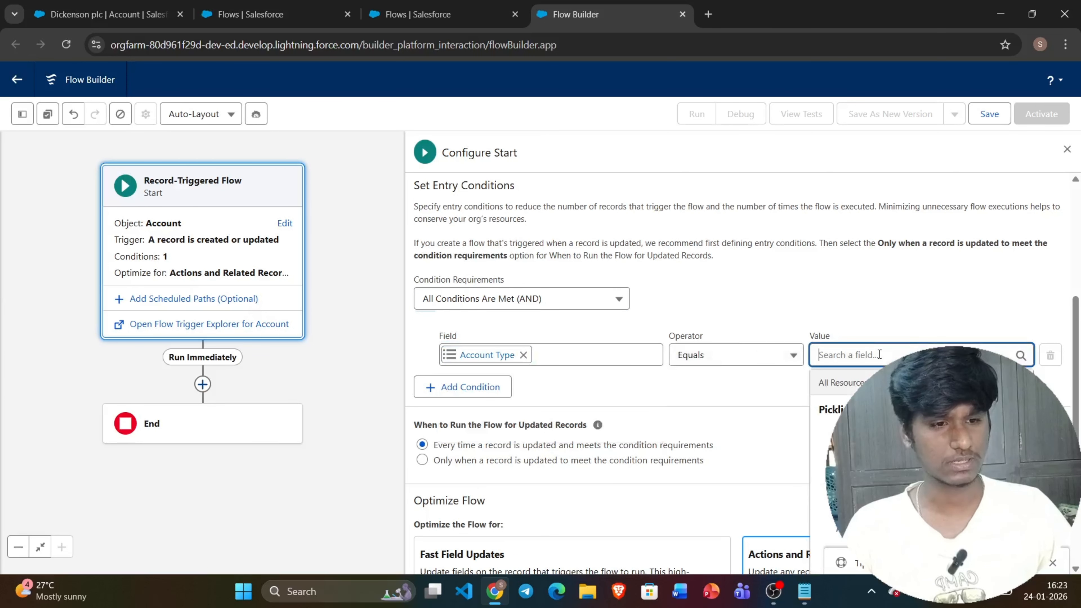
{"action": "left_click", "coordinate": [851, 451]}
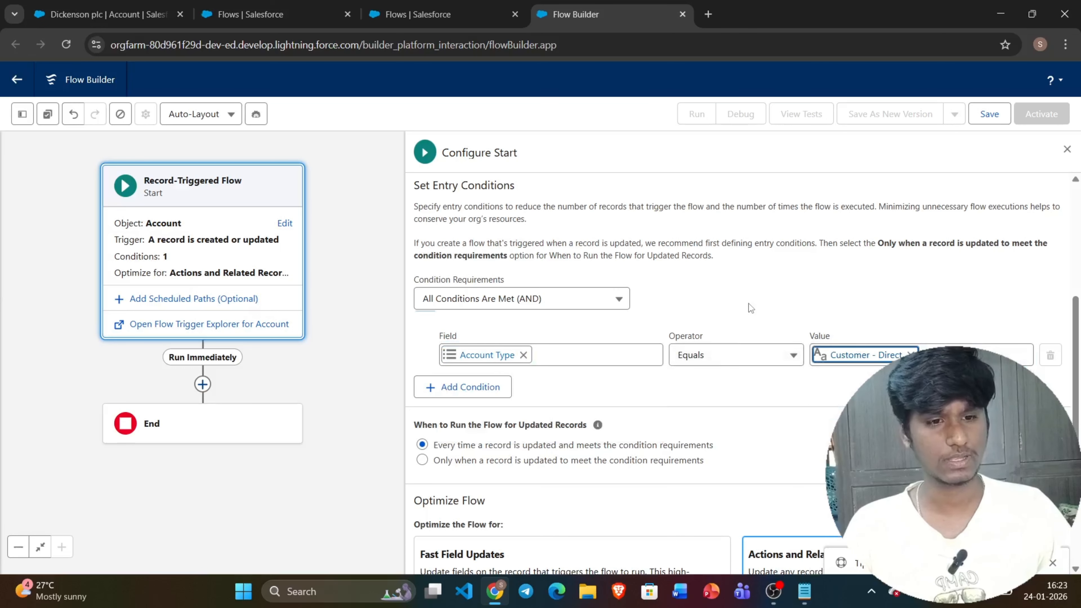
{"action": "scroll", "coordinate": [748, 308], "scroll_direction": "down", "scroll_amount": 3}
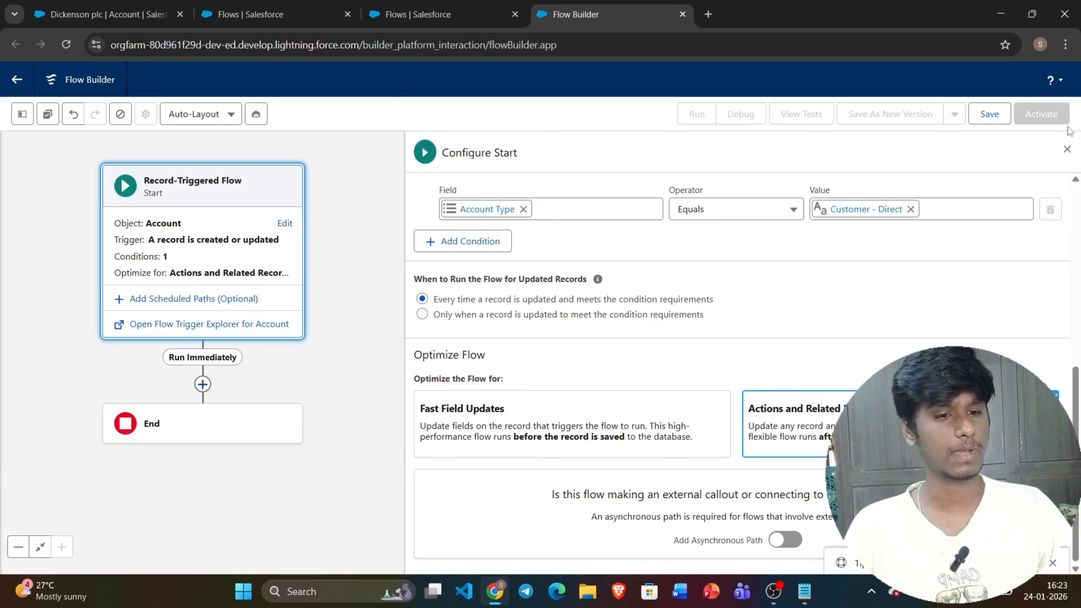
{"action": "left_click", "coordinate": [1067, 149]}
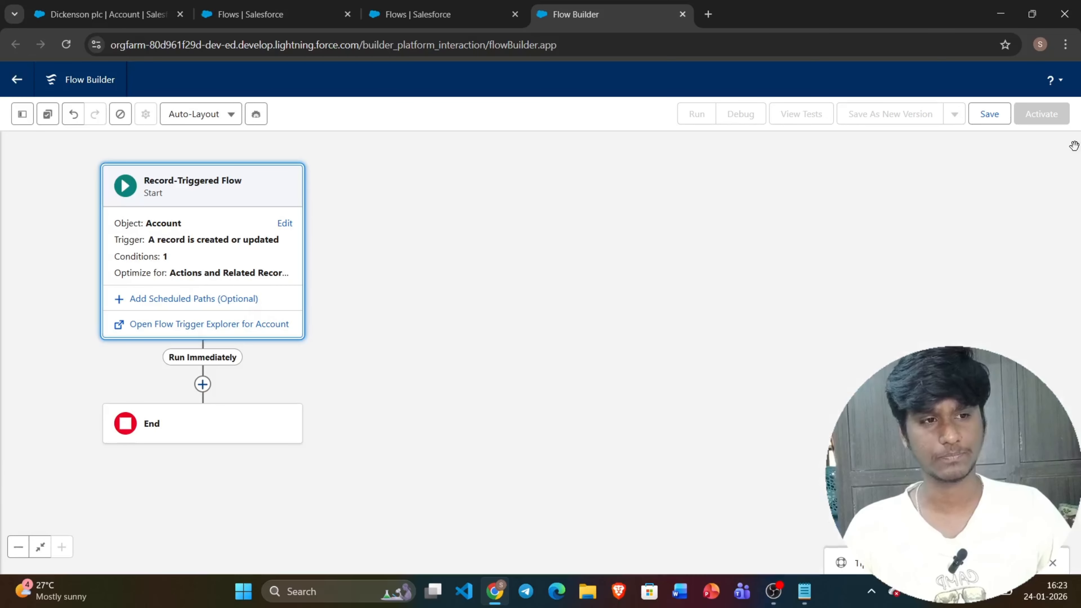
Add an Update Records element labelled "Updateing Opp" on the Run Immediately path between Start and End.
{"action": "left_click", "coordinate": [414, 251]}
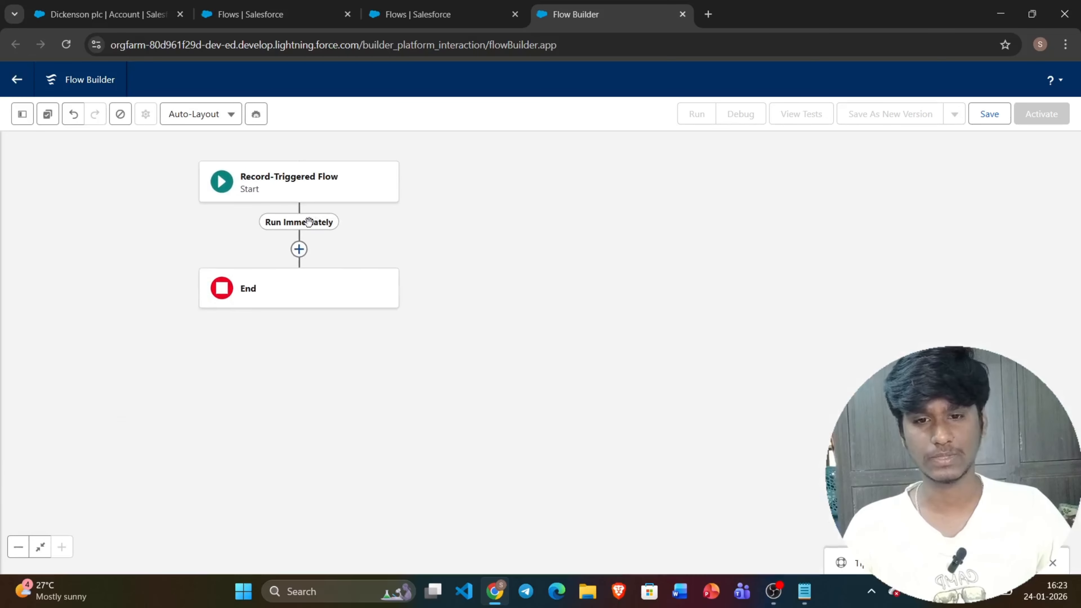
{"action": "left_click", "coordinate": [299, 248]}
{"action": "scroll", "coordinate": [261, 400], "scroll_direction": "down", "scroll_amount": 5}
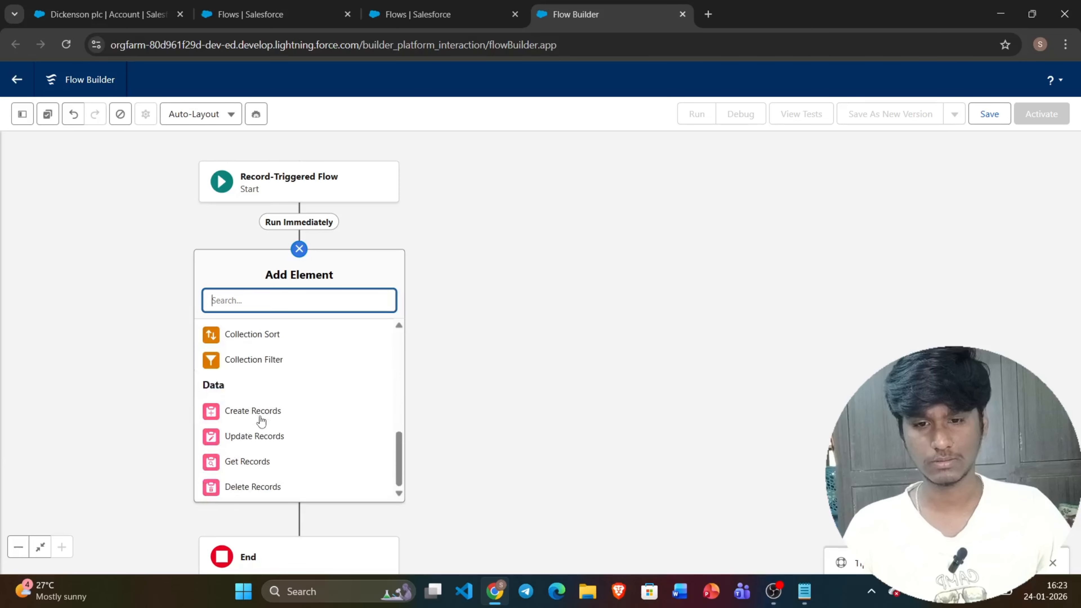
{"action": "left_click", "coordinate": [251, 439]}
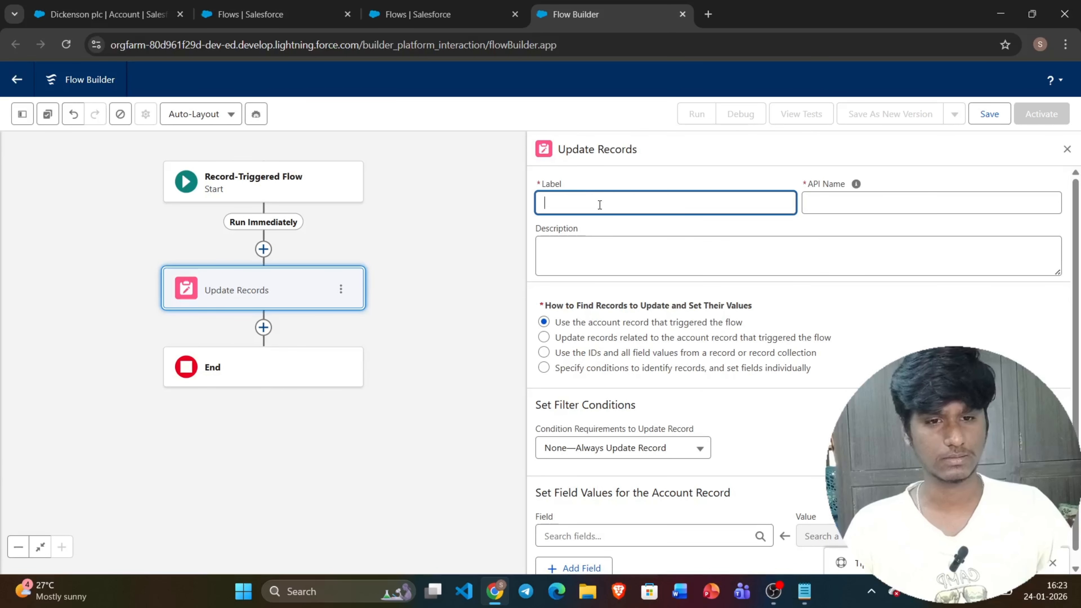
{"action": "type", "text": "Upd"}
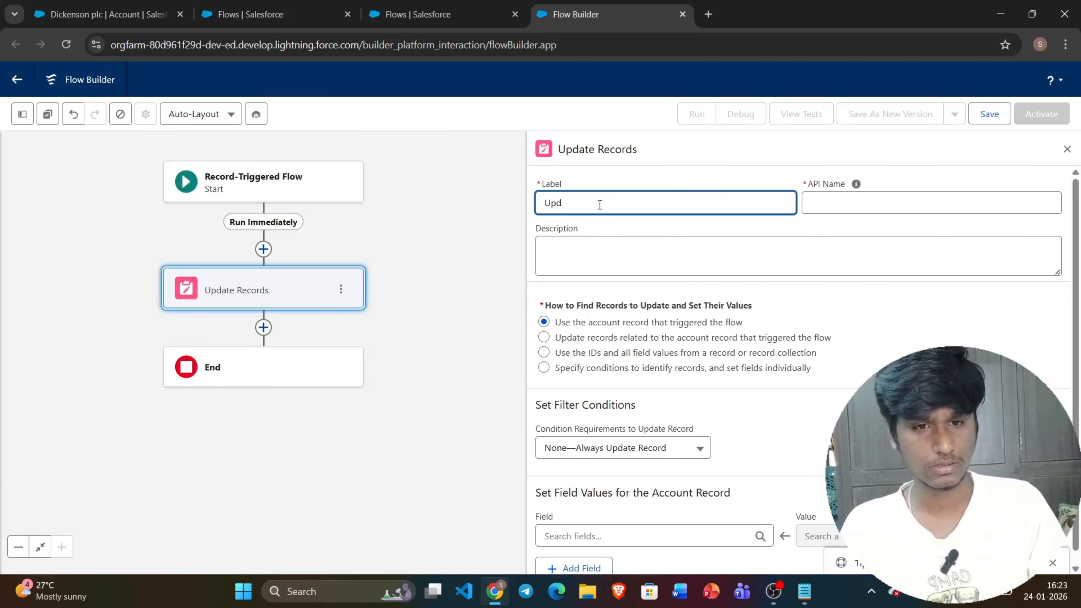
{"action": "type", "text": "ateing A"}
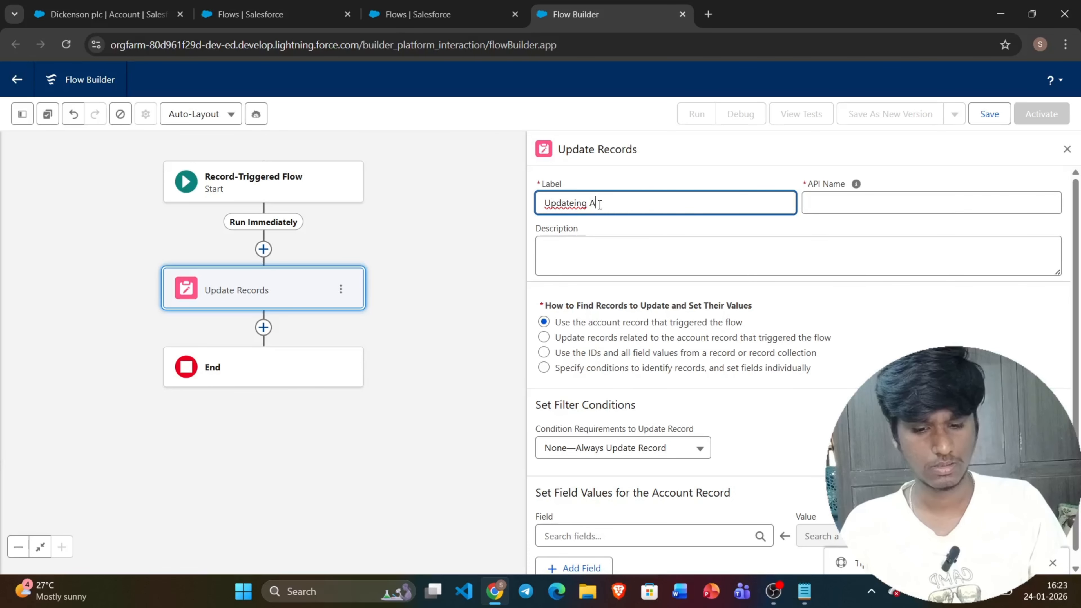
{"action": "type", "text": "ccoun"}
{"action": "key", "text": "BackSpace"}
{"action": "key", "text": "BackSpace"}
{"action": "key", "text": "BackSpace"}
{"action": "key", "text": "BackSpace"}
{"action": "key", "text": "BackSpace"}
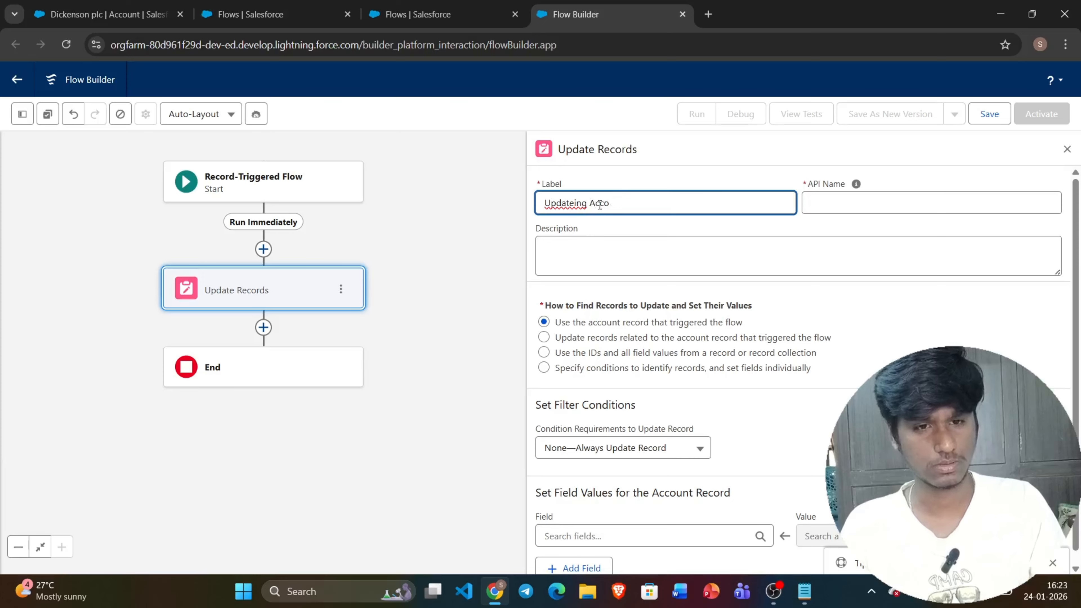
{"action": "key", "text": "BackSpace"}
{"action": "type", "text": "Opp"}
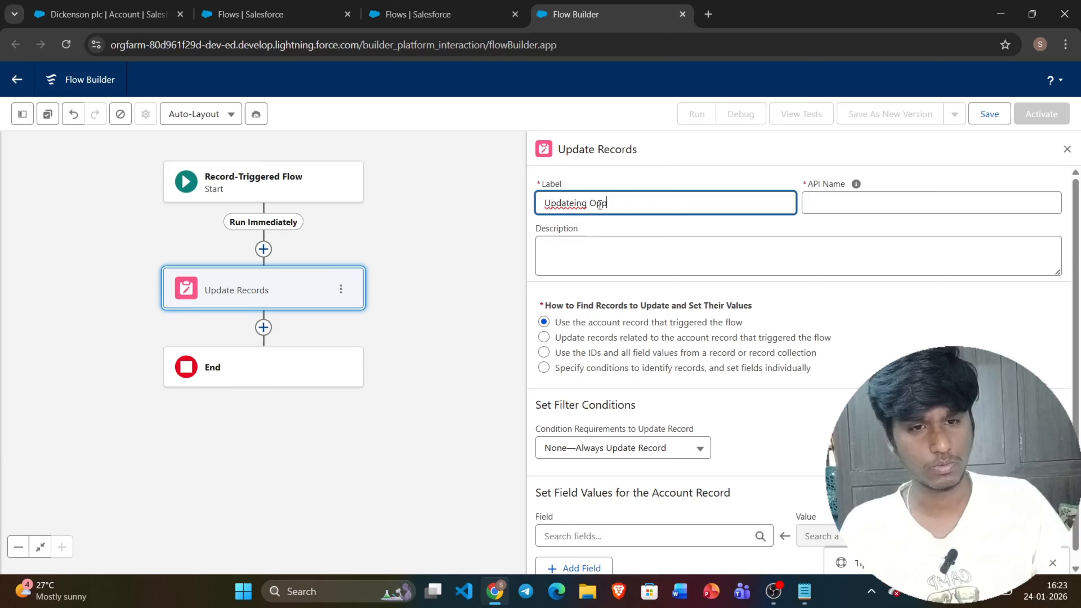
{"action": "left_click", "coordinate": [783, 311]}
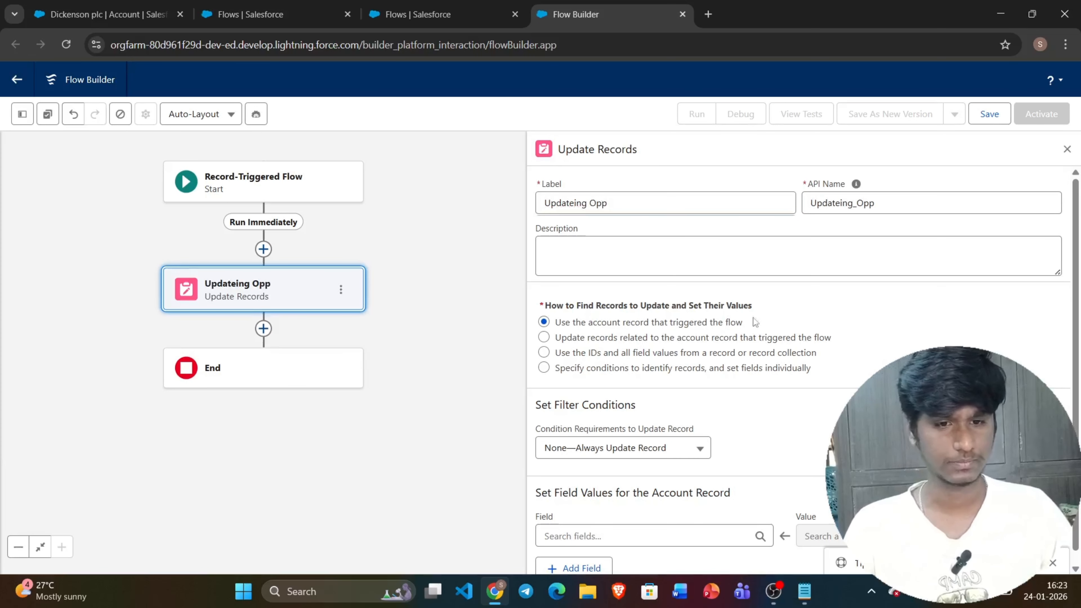
Set the element to update records related to the triggering account, choosing Triggering Account > Opportunities.
{"action": "left_click", "coordinate": [544, 338]}
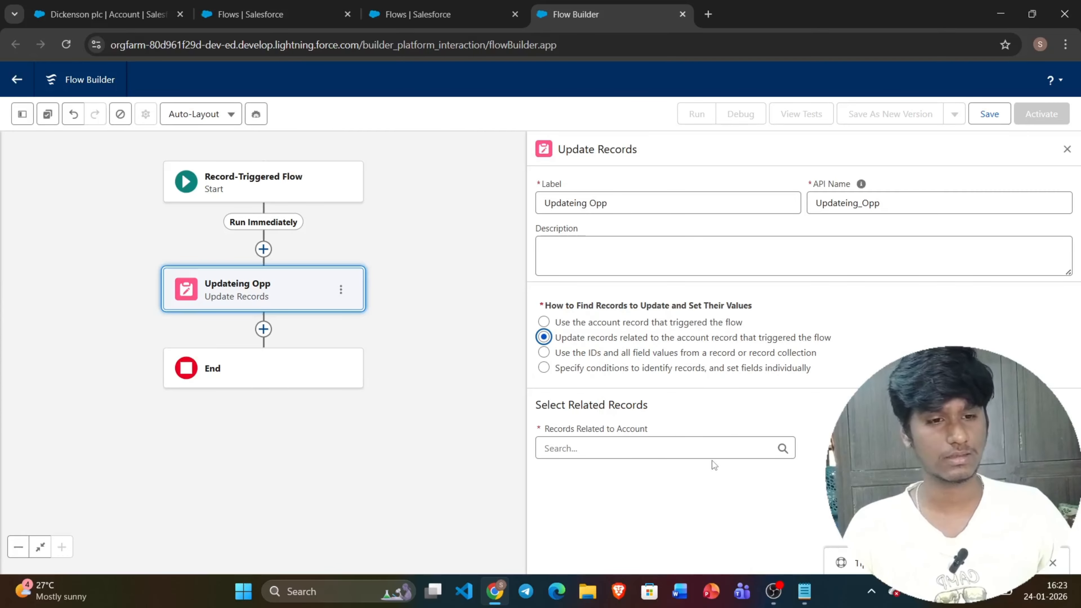
{"action": "left_click", "coordinate": [726, 450]}
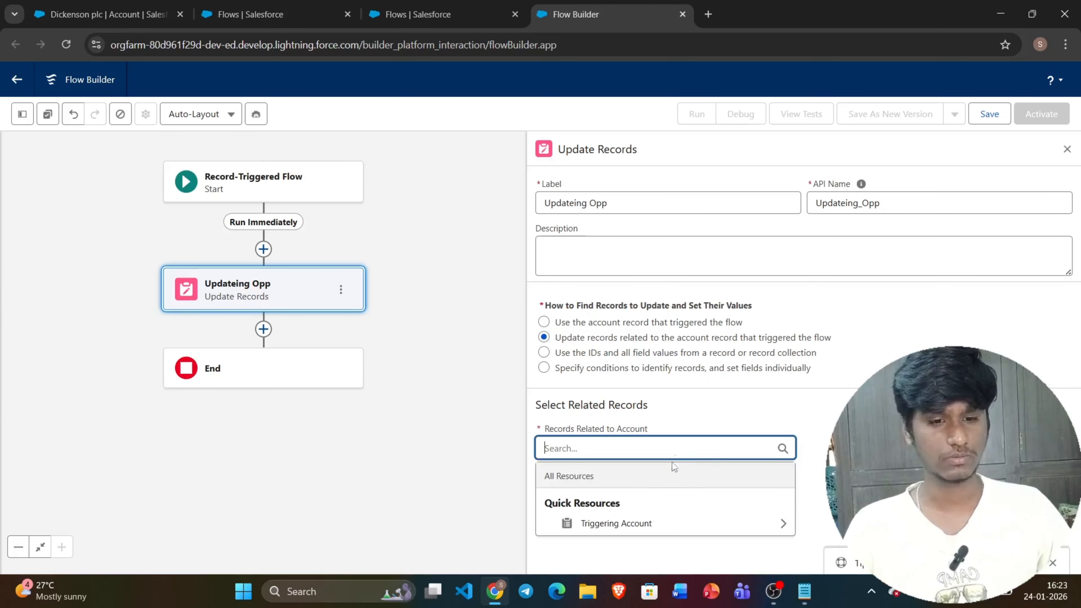
{"action": "left_click", "coordinate": [615, 528]}
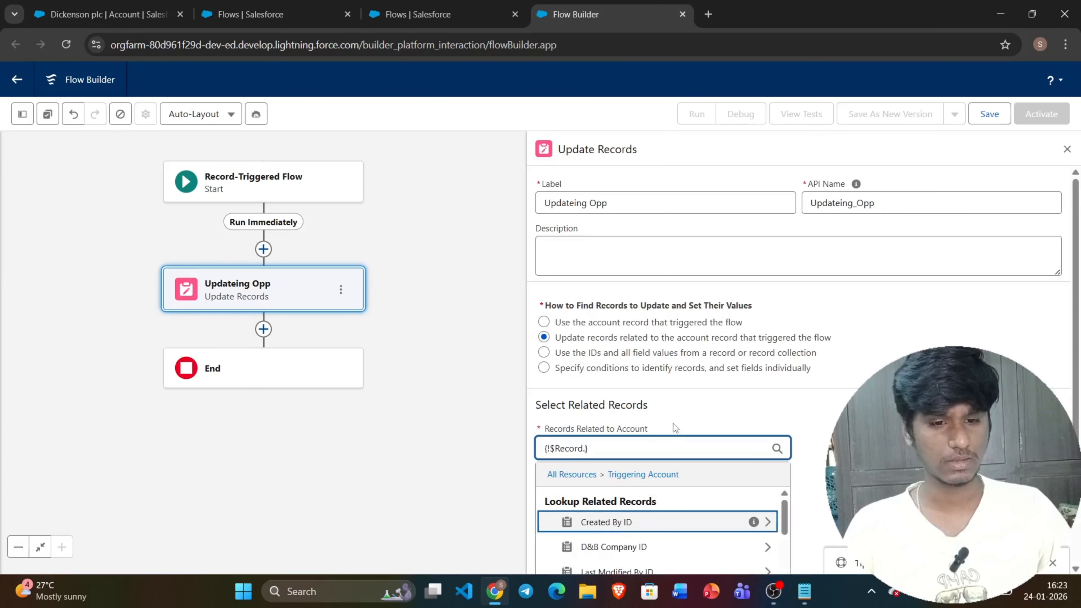
{"action": "type", "text": "opp"}
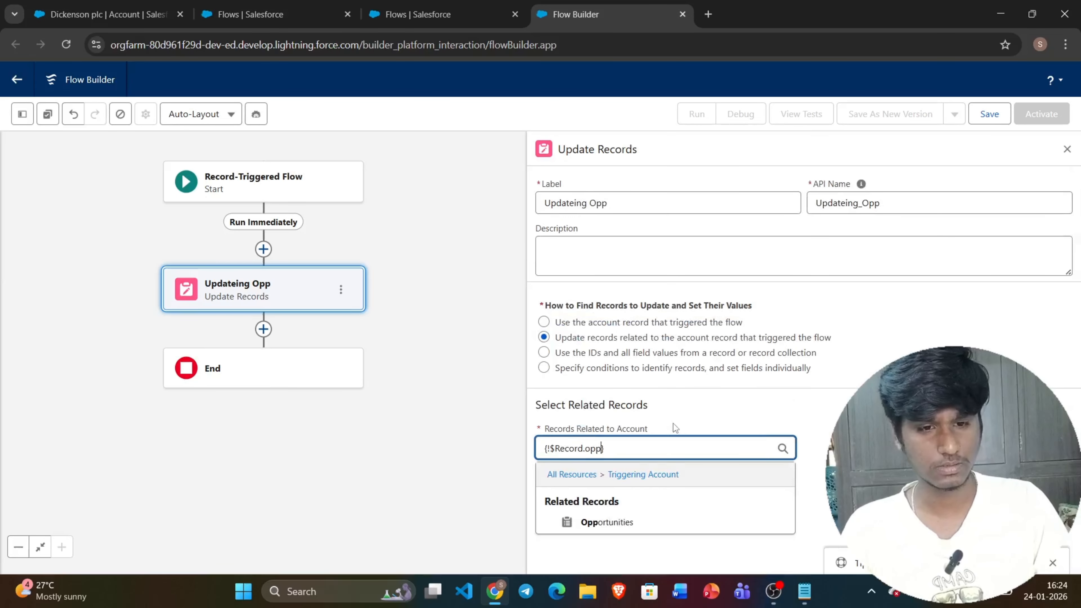
{"action": "left_click", "coordinate": [615, 523]}
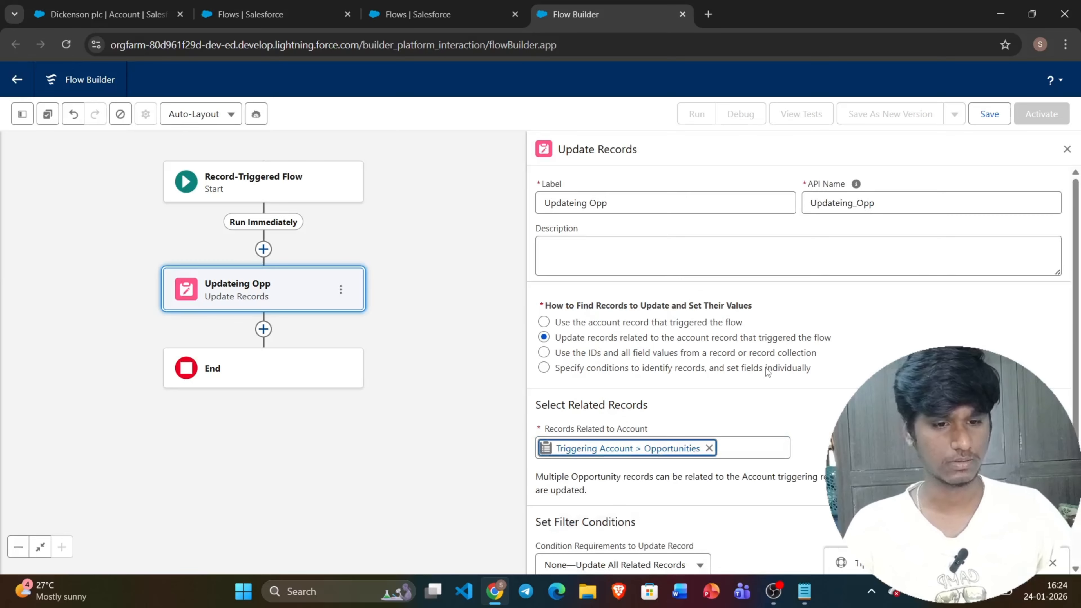
Set the Stage field of the related Opportunity records to Prospecting, keeping no filter conditions.
{"action": "scroll", "coordinate": [765, 368], "scroll_direction": "down", "scroll_amount": 3}
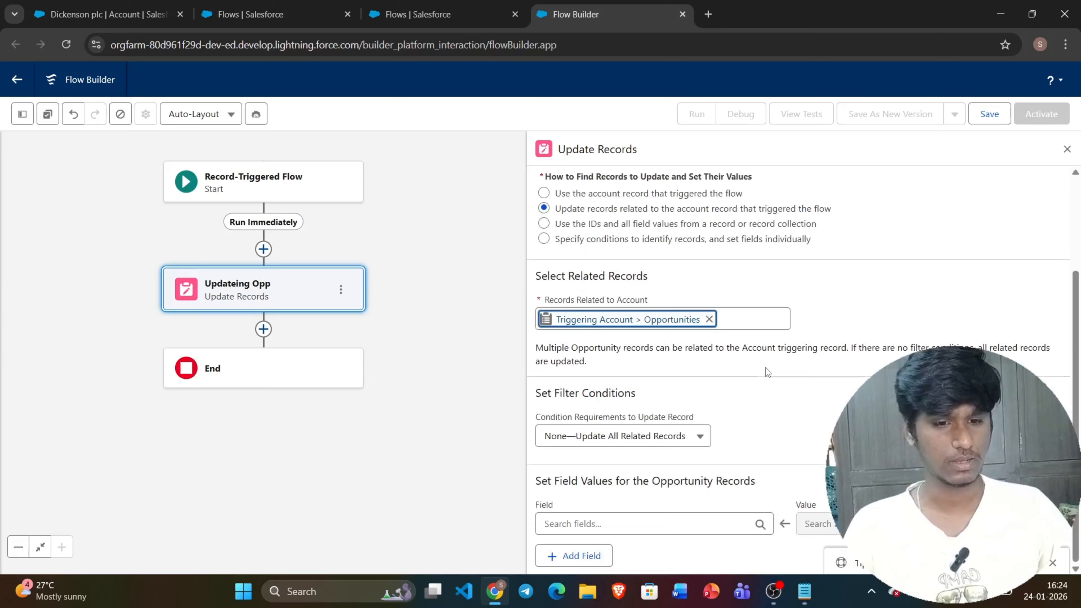
{"action": "left_click", "coordinate": [700, 464]}
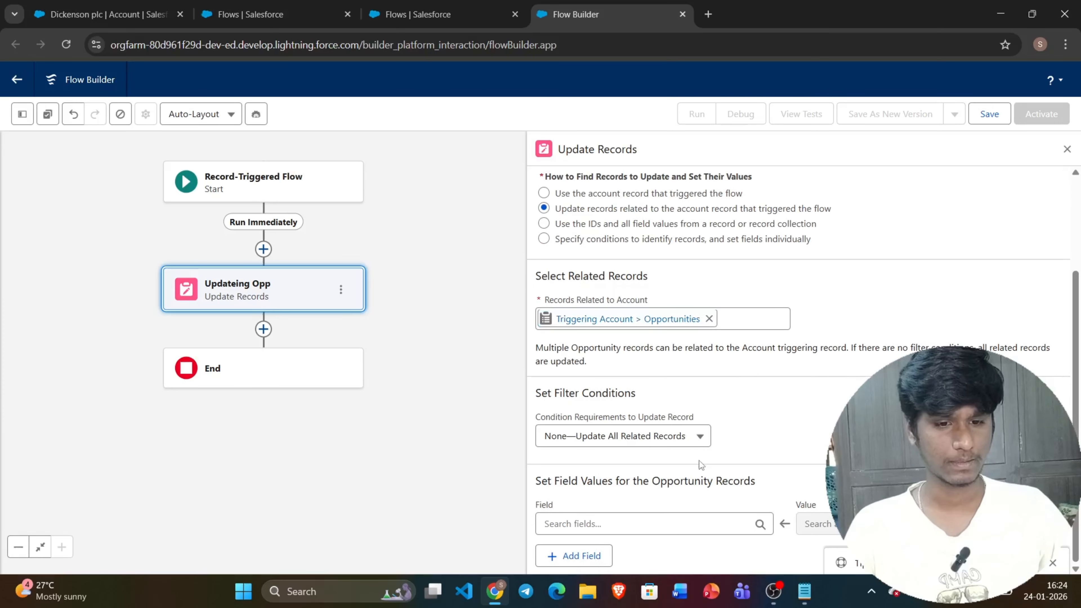
{"action": "left_click", "coordinate": [669, 522]}
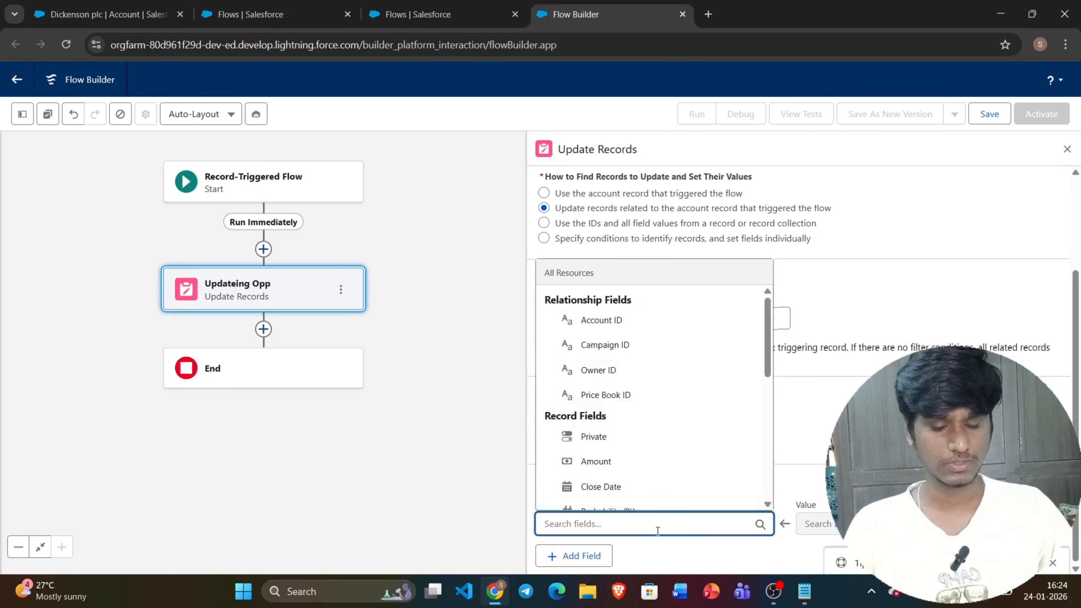
{"action": "type", "text": "stag"}
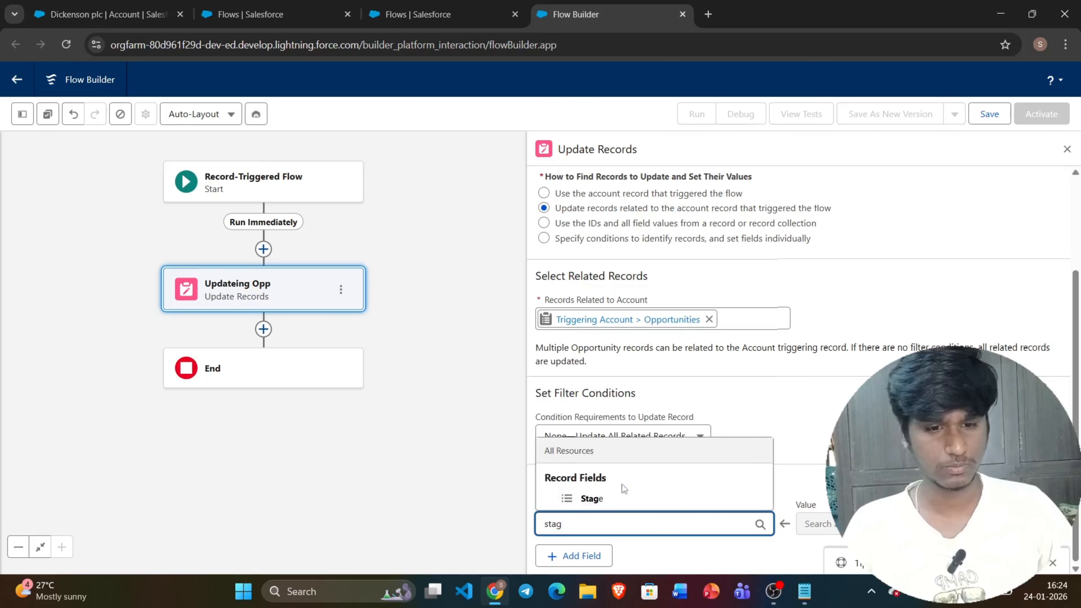
{"action": "left_click", "coordinate": [622, 496]}
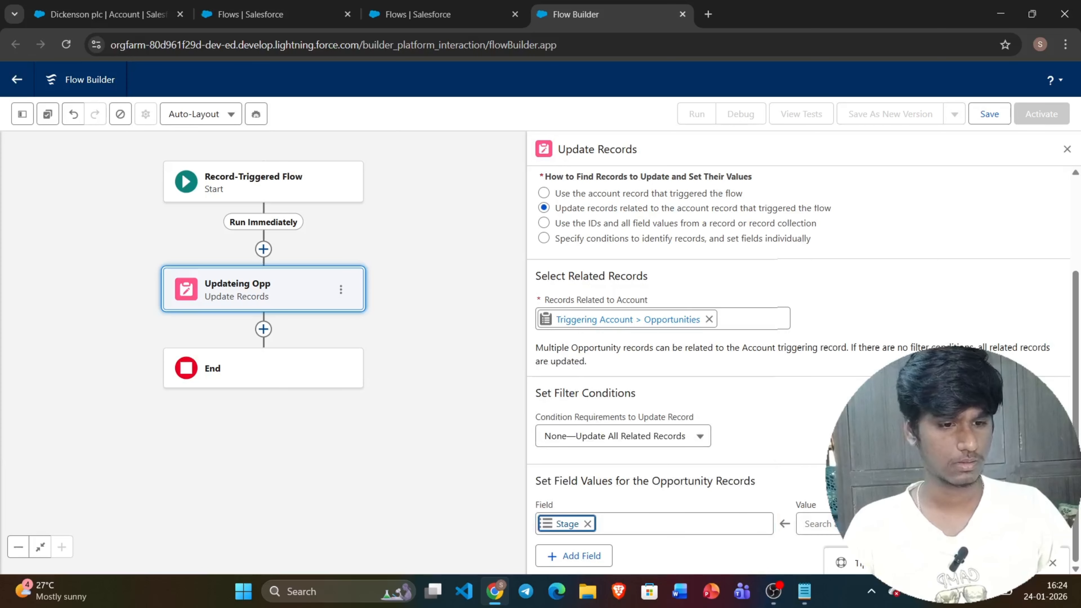
{"action": "left_click", "coordinate": [817, 524]}
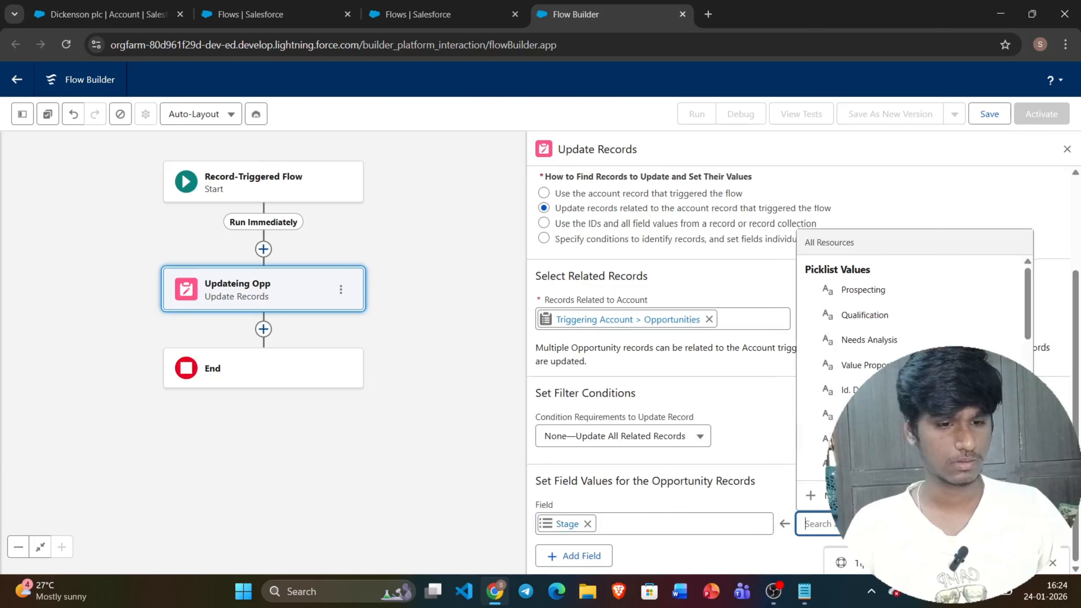
{"action": "left_click", "coordinate": [862, 290]}
Check the After Trigger hands-on note in Notepad against the flow's start conditions and Update Records settings, and close the element's configuration.
{"action": "left_click", "coordinate": [815, 596]}
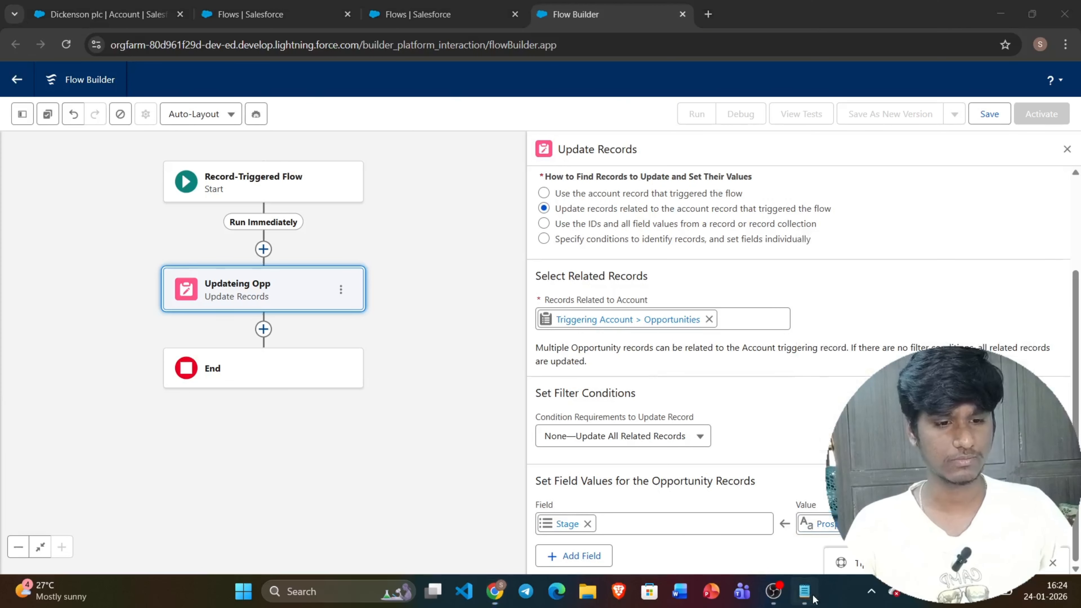
{"action": "left_click", "coordinate": [235, 394]}
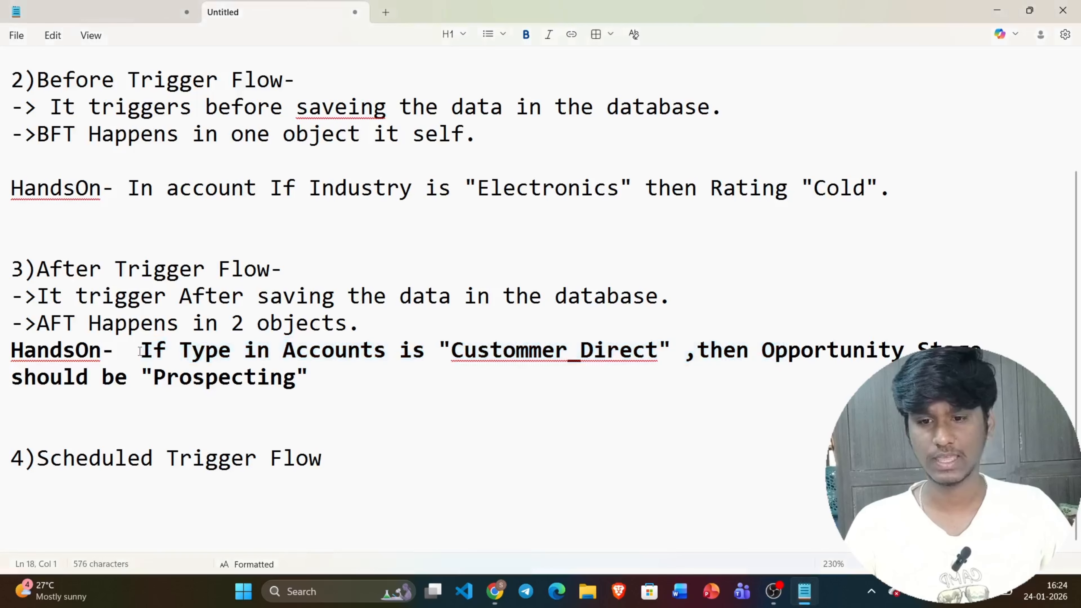
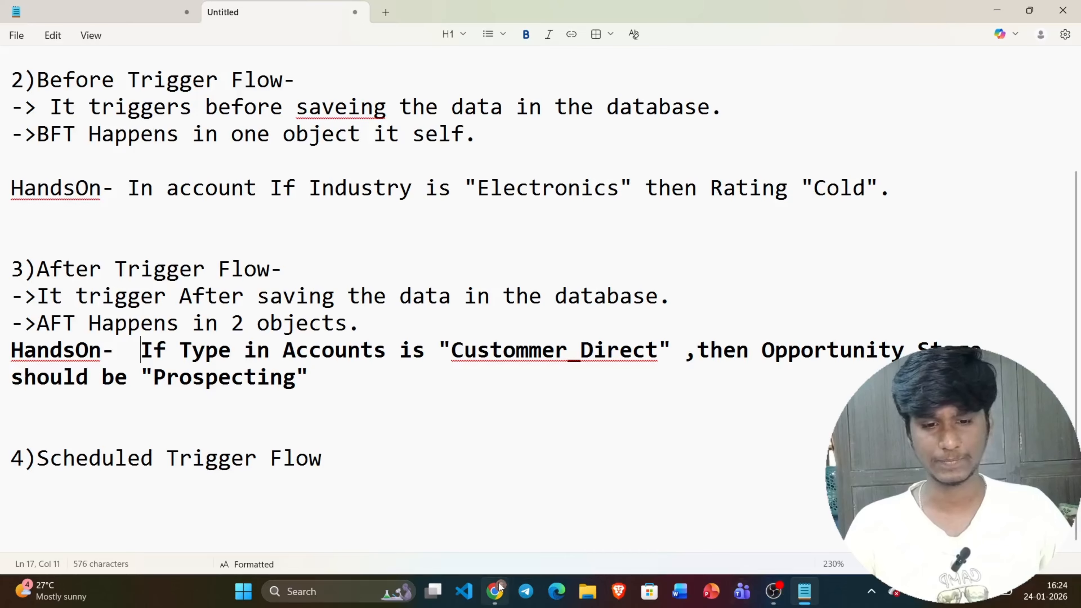
{"action": "left_click", "coordinate": [495, 591]}
{"action": "left_click", "coordinate": [237, 195]}
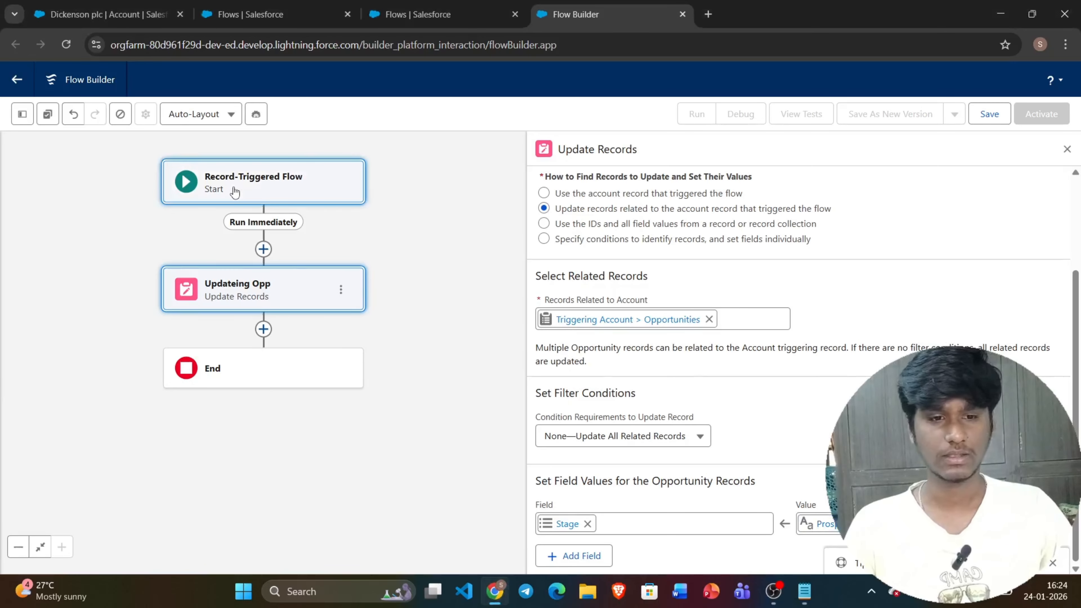
{"action": "scroll", "coordinate": [743, 389], "scroll_direction": "up", "scroll_amount": 3}
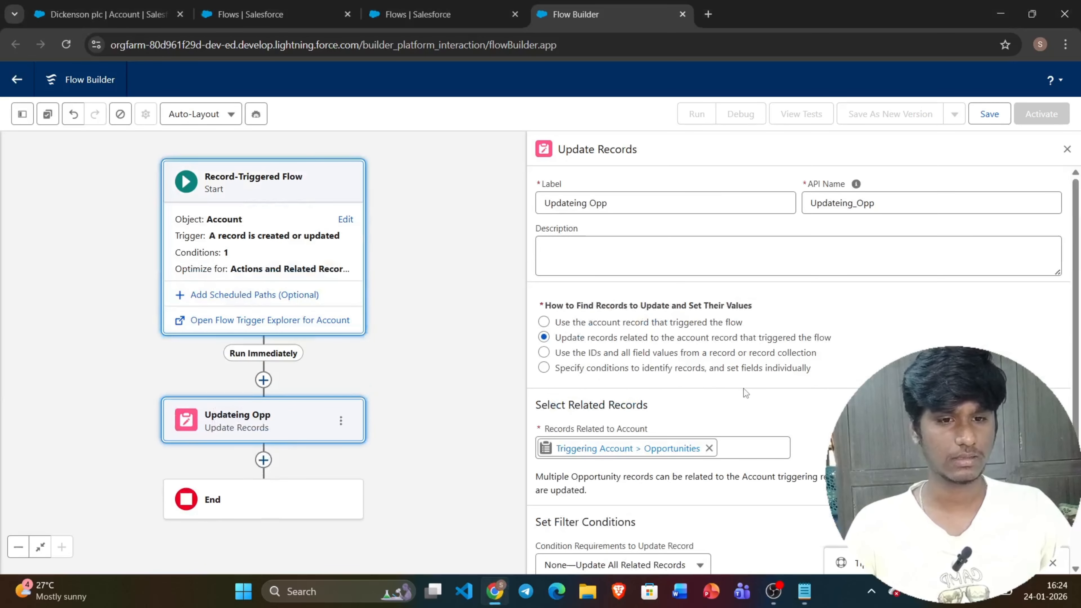
{"action": "left_click", "coordinate": [261, 178]}
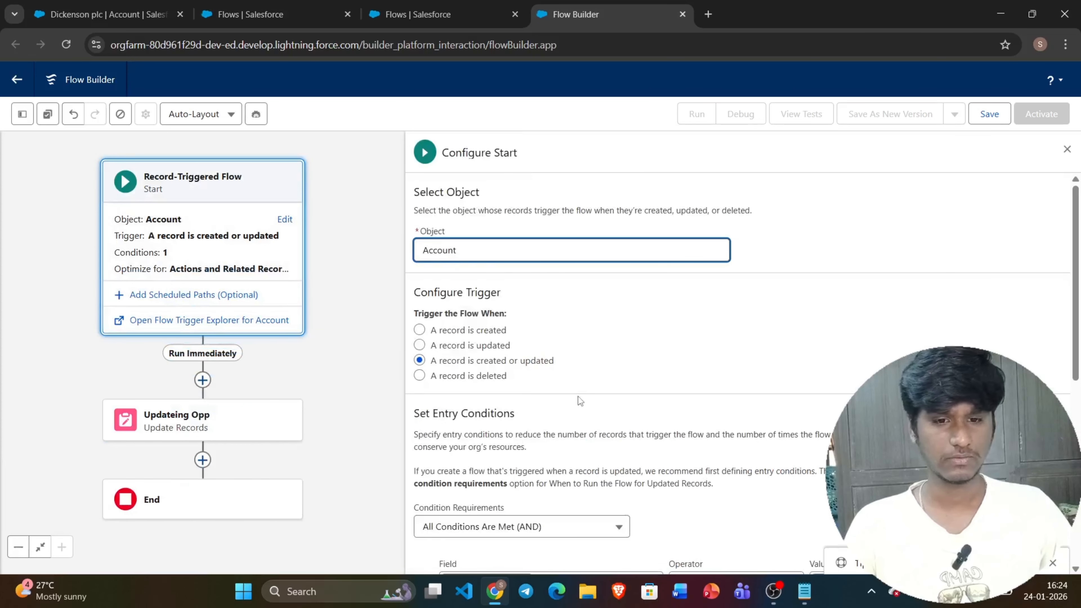
{"action": "scroll", "coordinate": [578, 396], "scroll_direction": "down", "scroll_amount": 3}
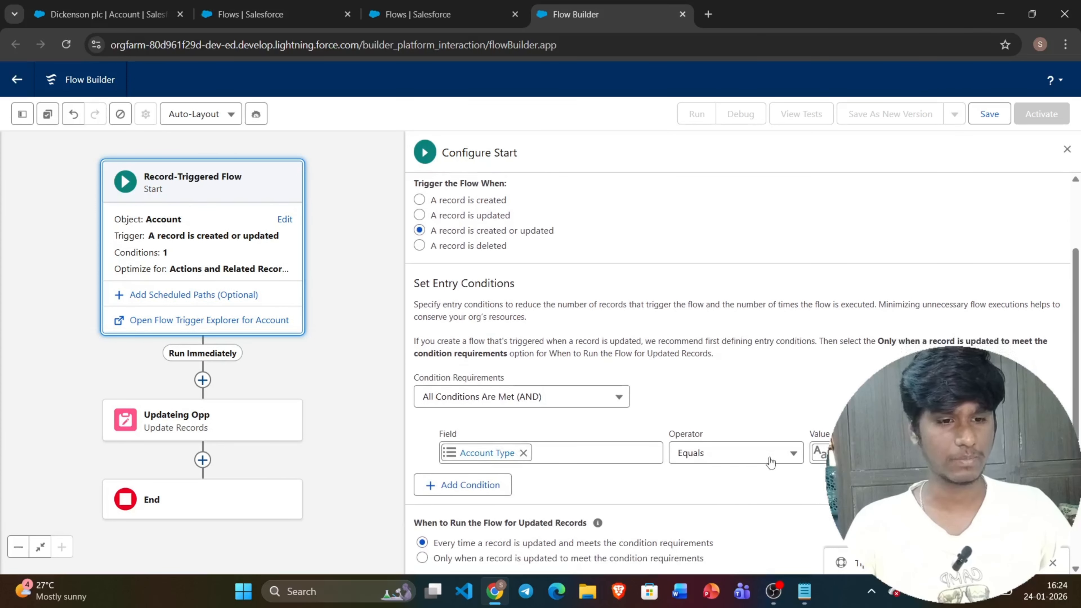
{"action": "left_click", "coordinate": [202, 424]}
{"action": "scroll", "coordinate": [631, 361], "scroll_direction": "down", "scroll_amount": 3}
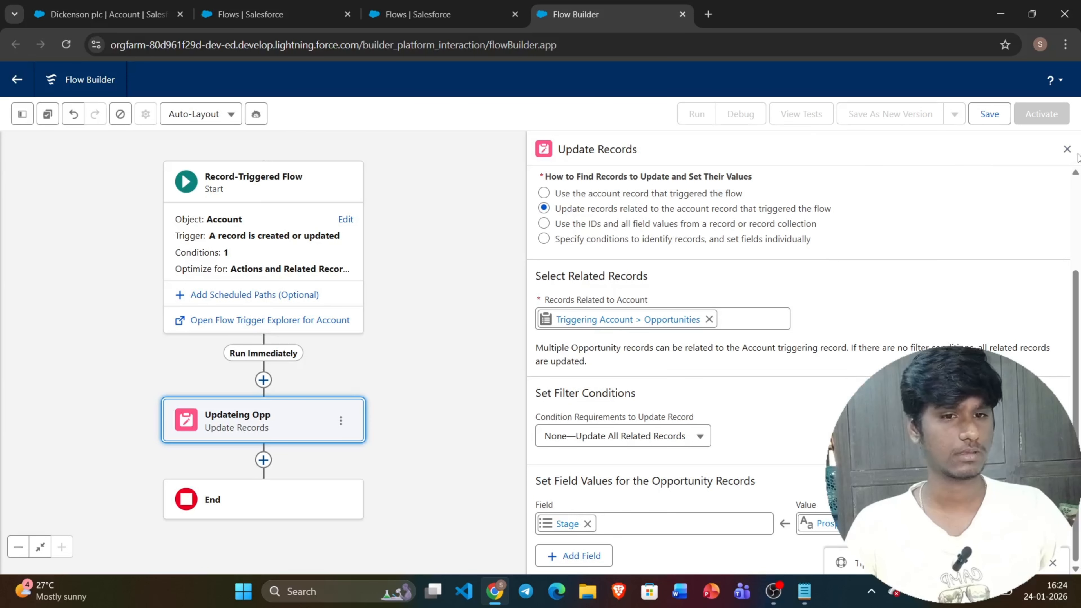
{"action": "left_click", "coordinate": [1068, 149]}
Save the flow with the label "Updateing Opp" and the API name Updateing_Opp, and activate it.
{"action": "left_click", "coordinate": [1006, 119]}
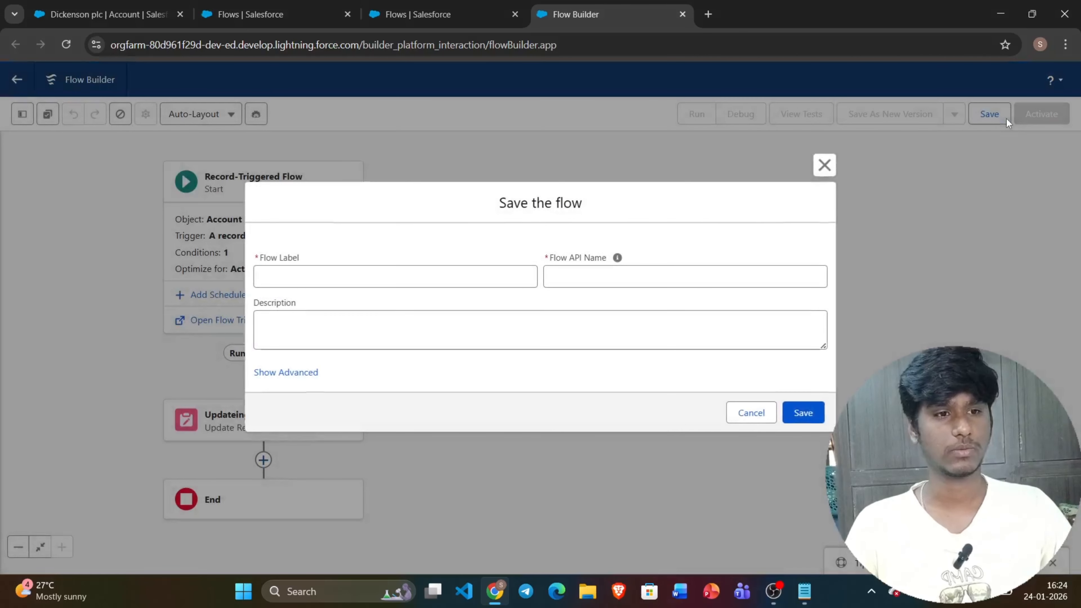
{"action": "left_click", "coordinate": [469, 274]}
{"action": "type", "text": "Up"}
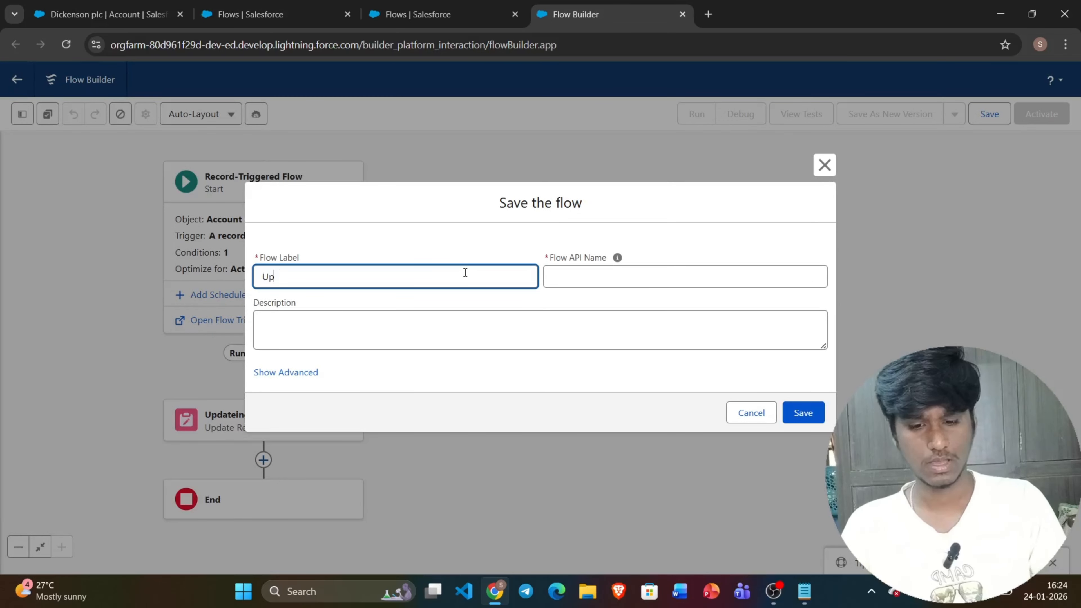
{"action": "type", "text": "detein"}
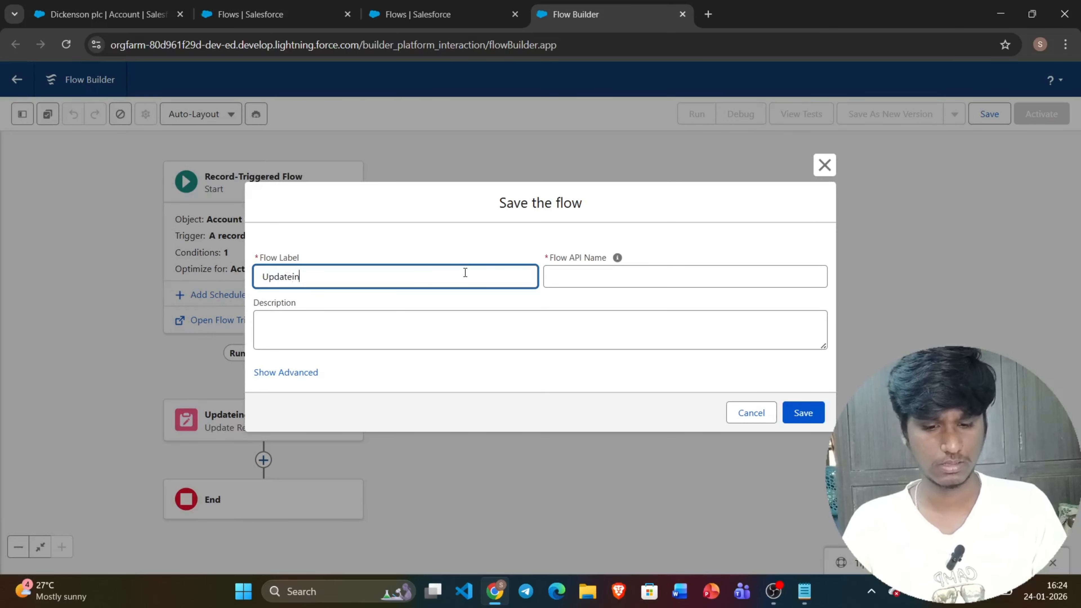
{"action": "type", "text": "g Opp"}
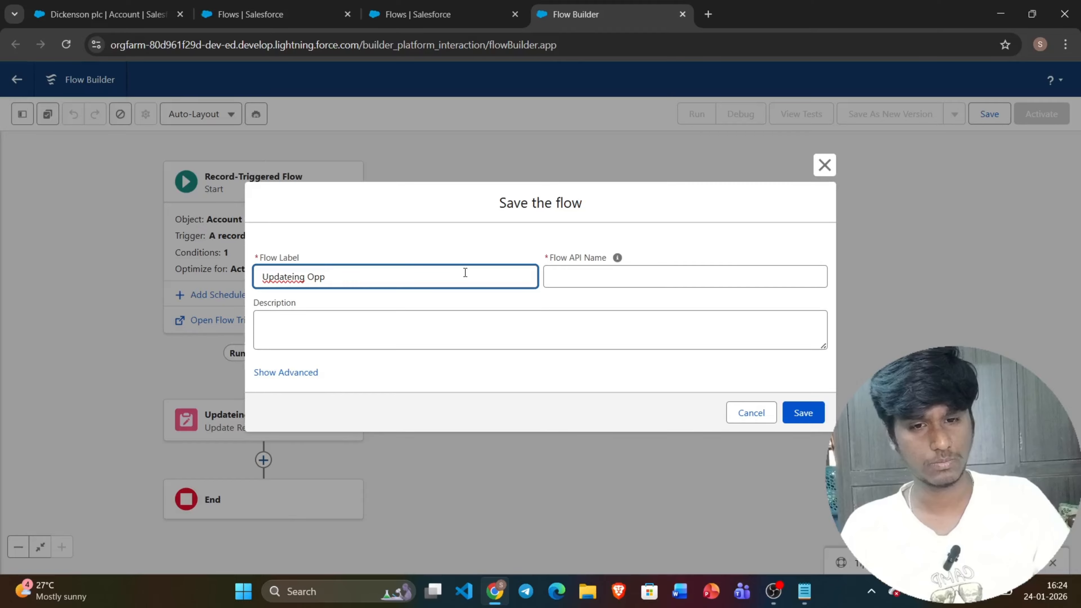
{"action": "left_click", "coordinate": [583, 308]}
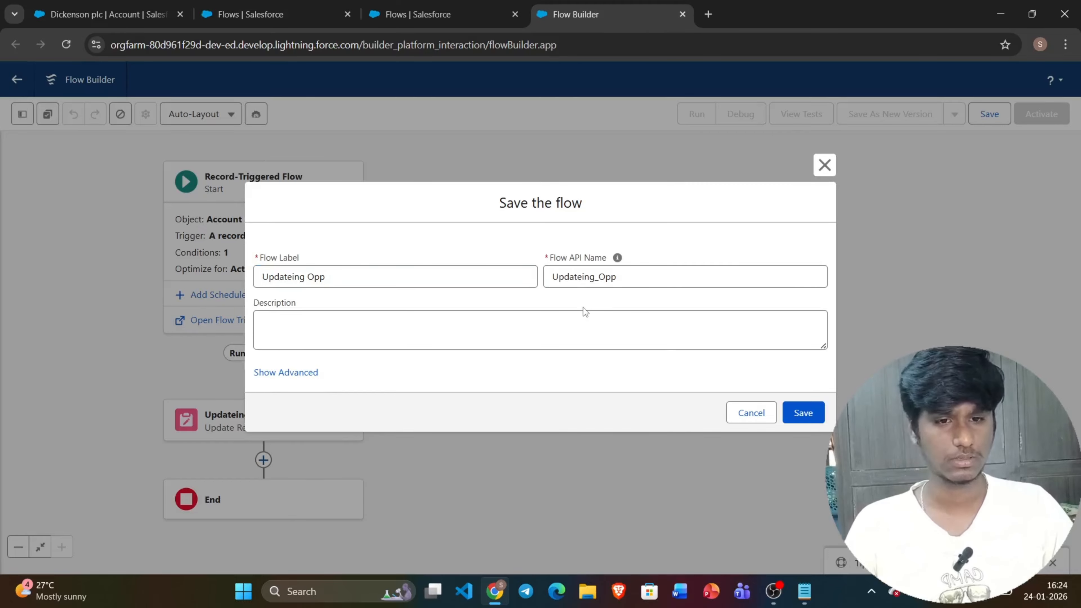
{"action": "left_click", "coordinate": [806, 413]}
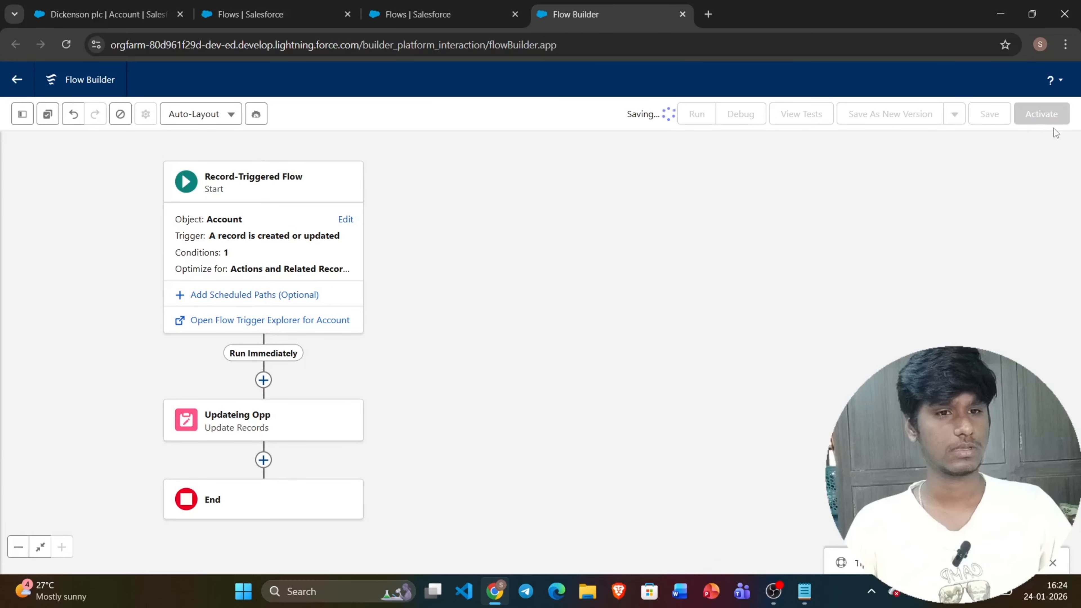
{"action": "left_click", "coordinate": [1055, 113]}
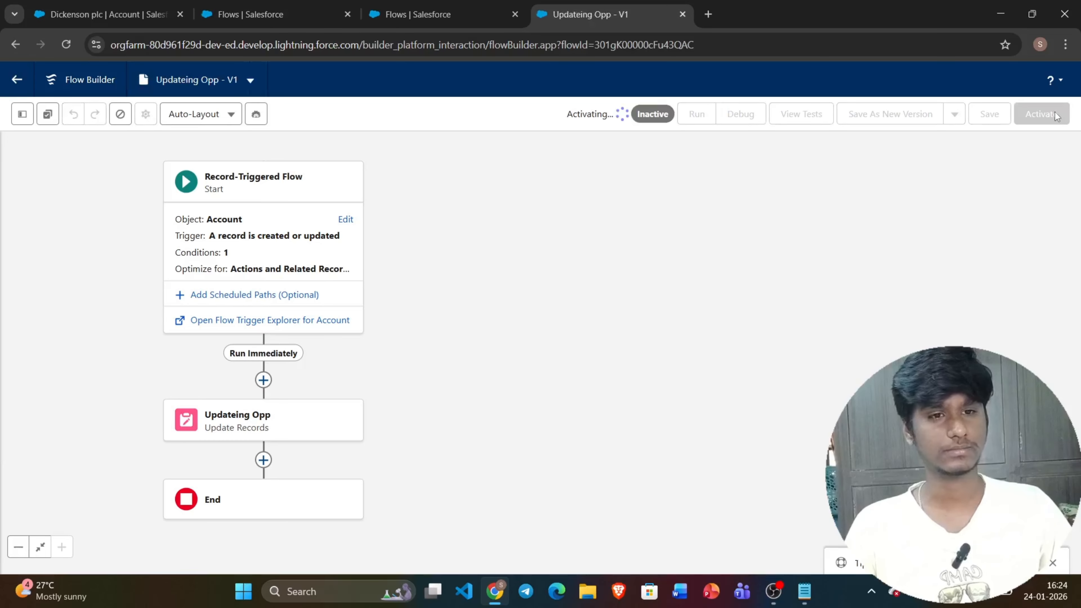
{"action": "left_click_drag", "start_coordinate": [481, 248], "coordinate": [669, 258]}
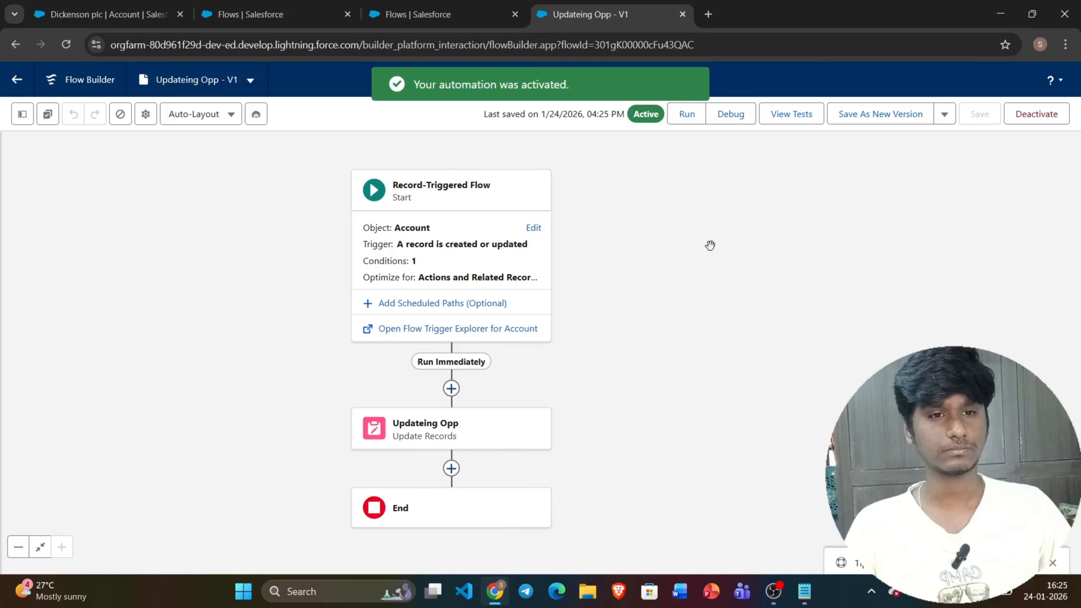
Return to the Sales app's account record, open the All Accounts list and reload the page.
{"action": "left_click", "coordinate": [468, 12]}
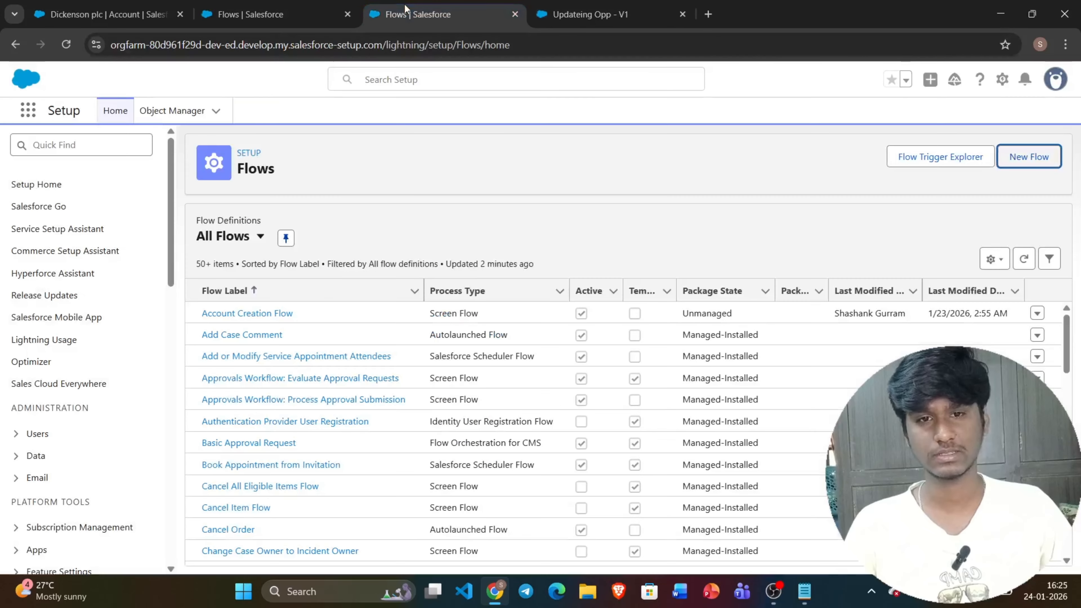
{"action": "left_click", "coordinate": [158, 6]}
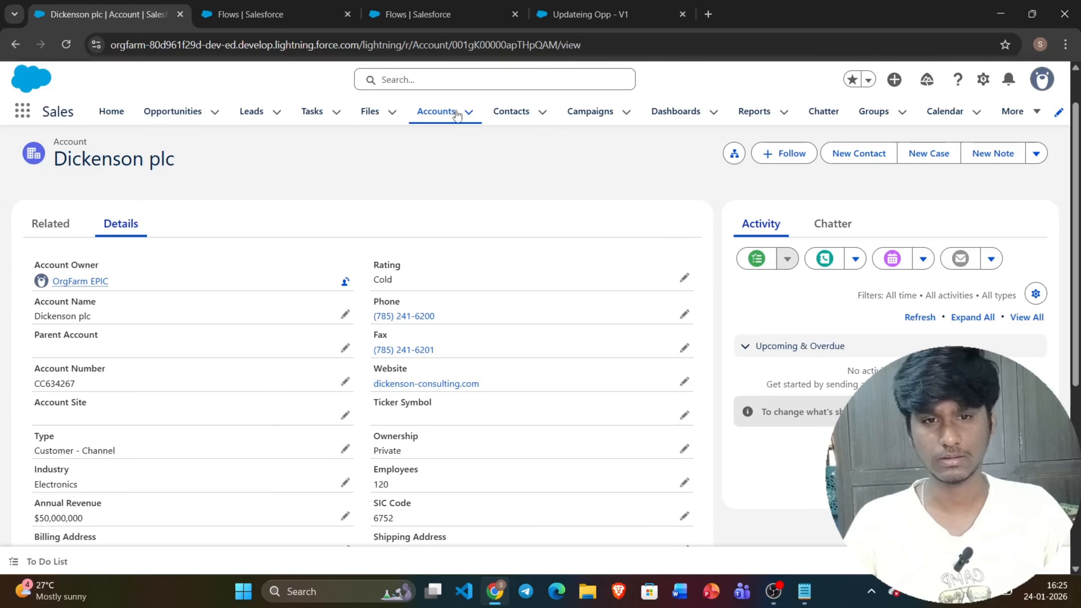
{"action": "left_click", "coordinate": [436, 111]}
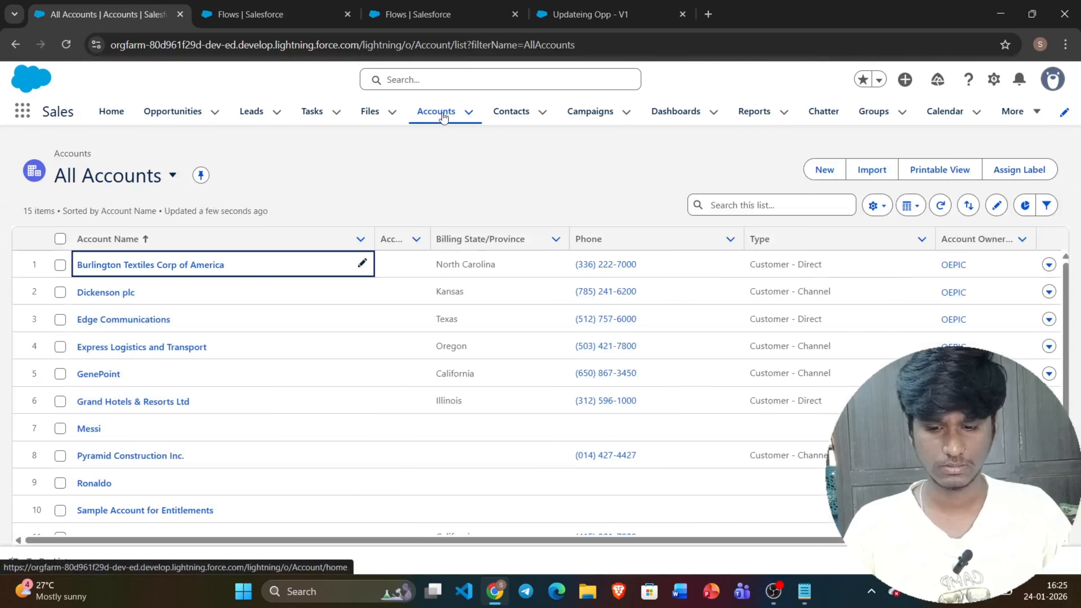
{"action": "key", "text": "ctrl+r"}
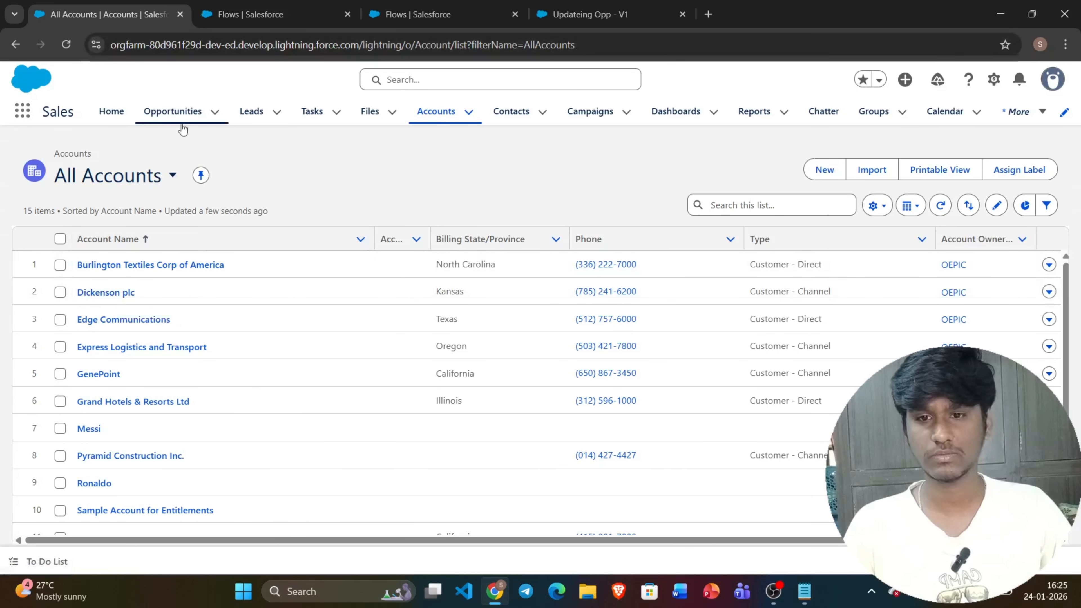
Open the All Opportunities list, look through its records and search the list for "dic".
{"action": "left_click", "coordinate": [170, 123]}
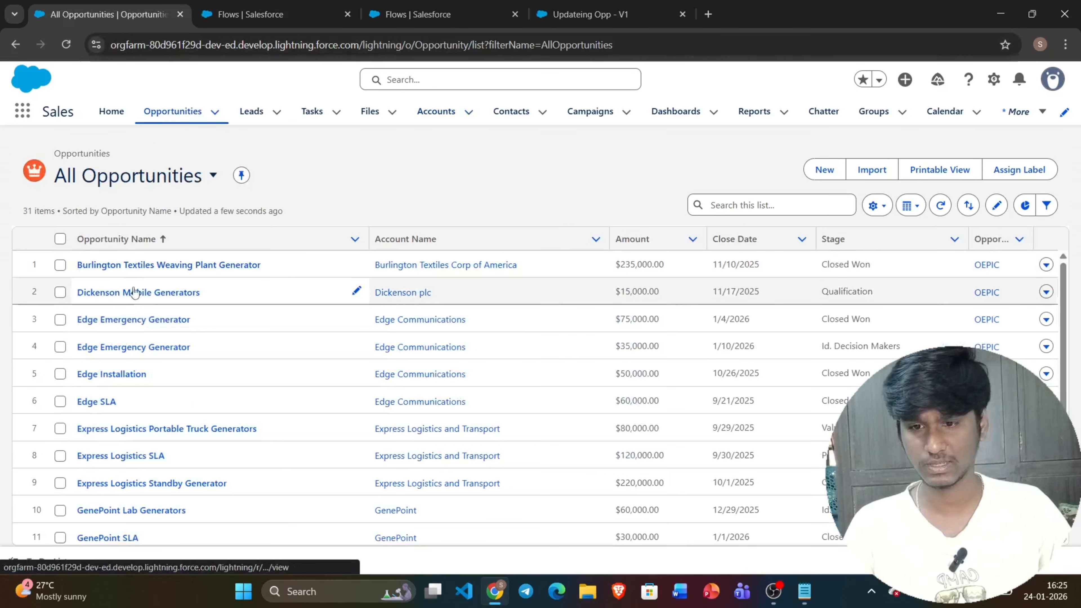
{"action": "scroll", "coordinate": [126, 442], "scroll_direction": "down", "scroll_amount": 10}
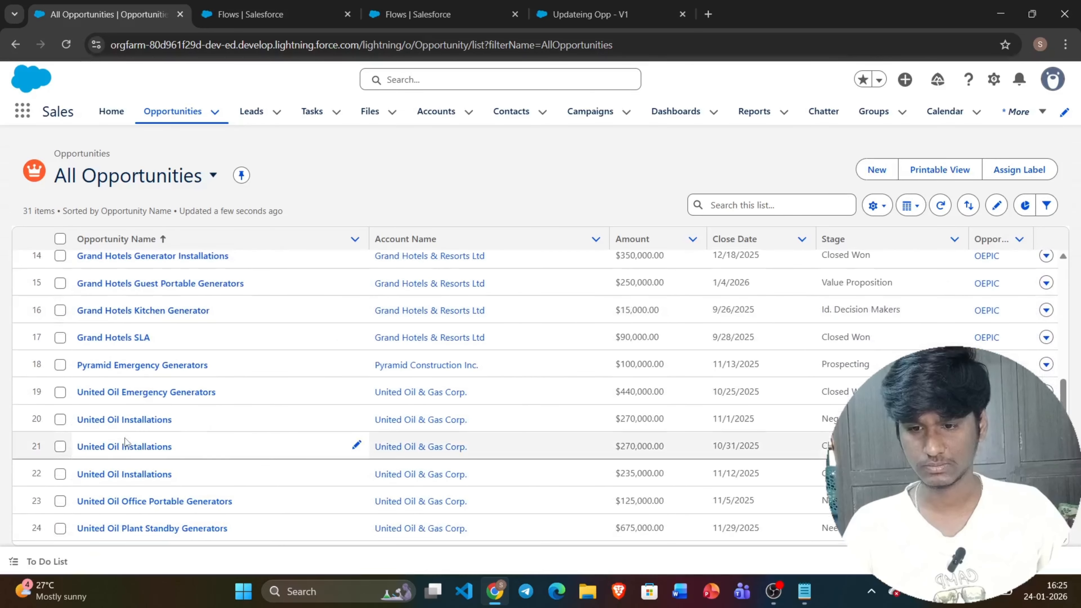
{"action": "scroll", "coordinate": [126, 442], "scroll_direction": "down", "scroll_amount": 1}
{"action": "scroll", "coordinate": [126, 441], "scroll_direction": "up", "scroll_amount": 11}
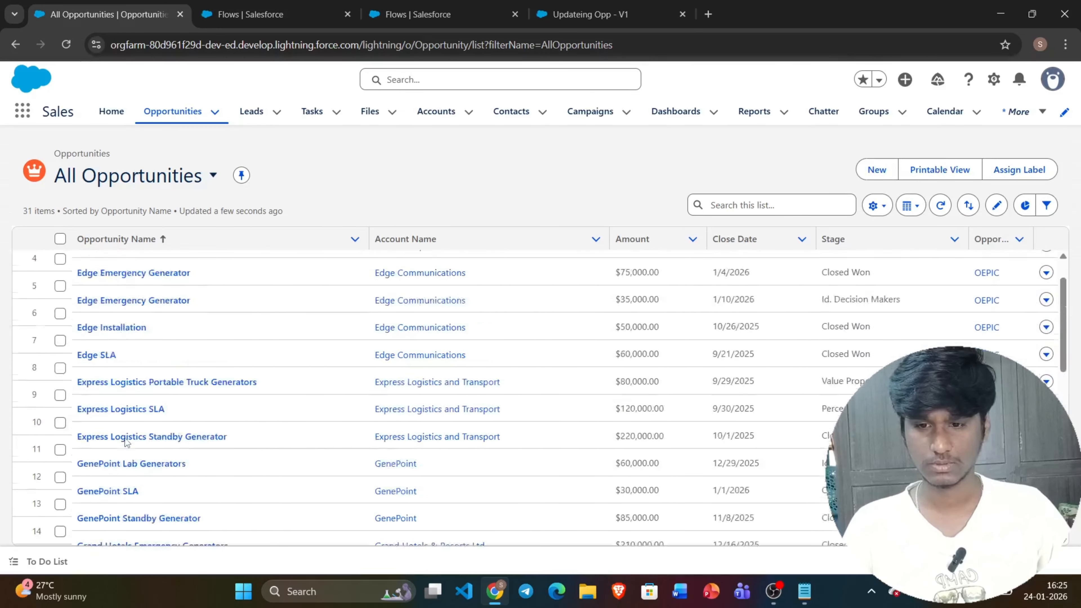
{"action": "left_click", "coordinate": [763, 204]}
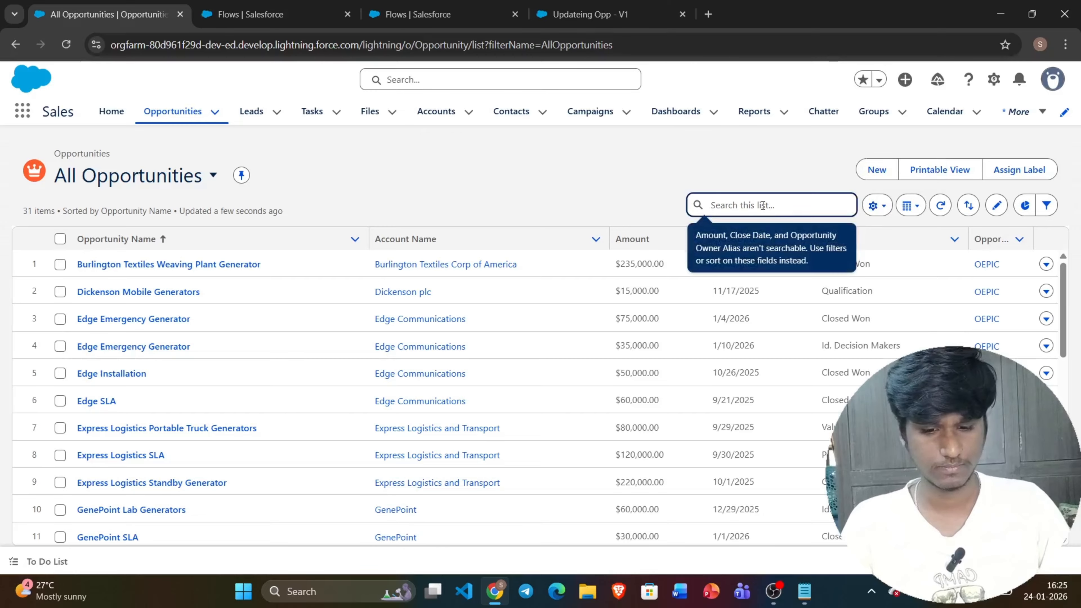
{"action": "type", "text": "did"}
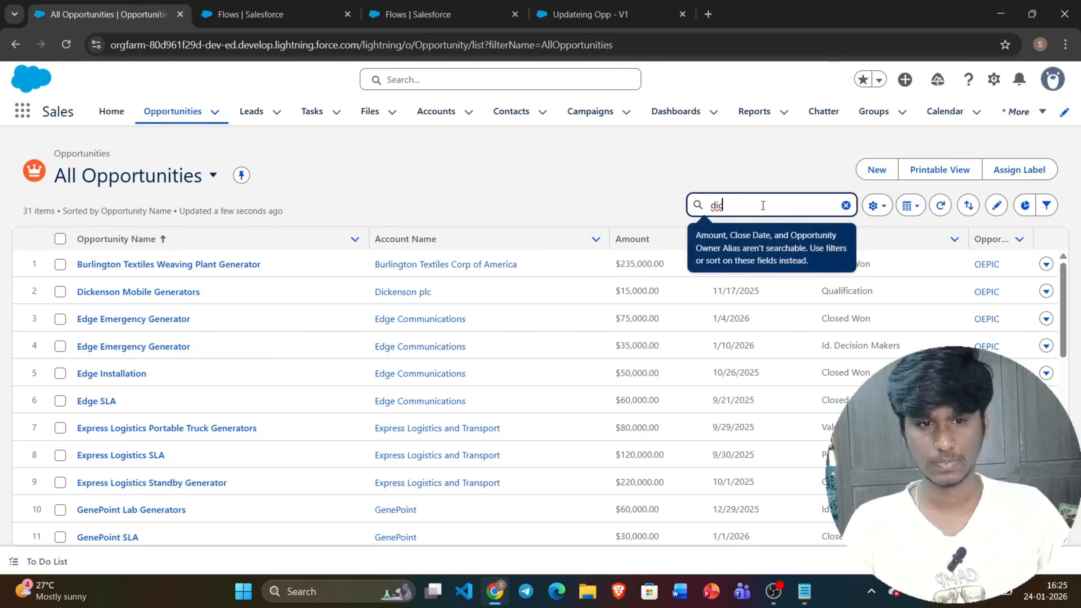
{"action": "key", "text": "BackSpace"}
{"action": "type", "text": "c"}
{"action": "key", "text": "Return"}
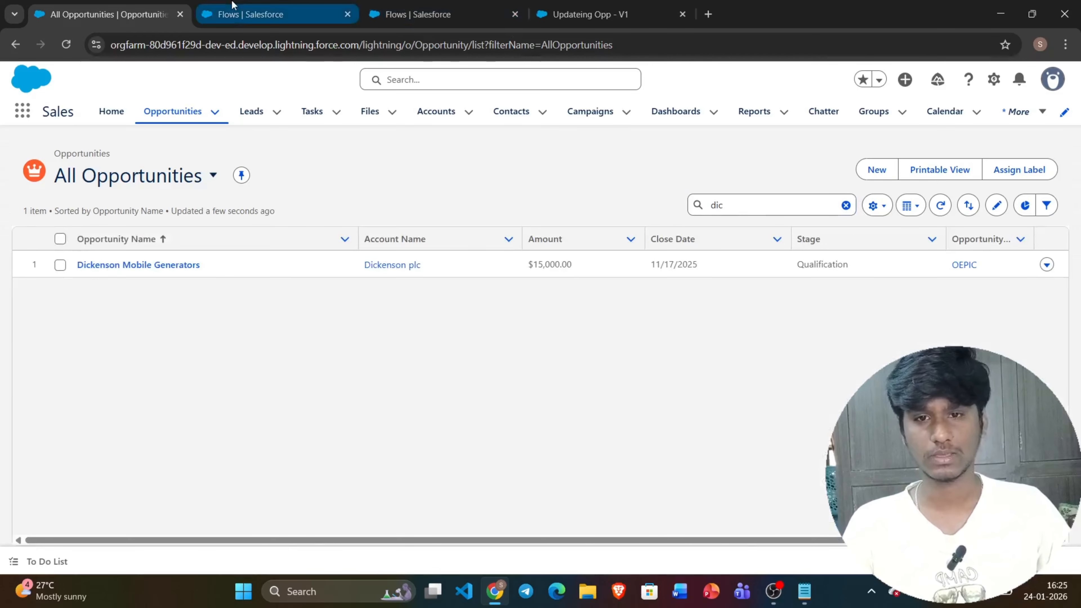
Close both browser tabs showing the Flows setup page and return to the filtered All Opportunities list.
{"action": "left_click", "coordinate": [239, 9]}
{"action": "left_click", "coordinate": [348, 15]}
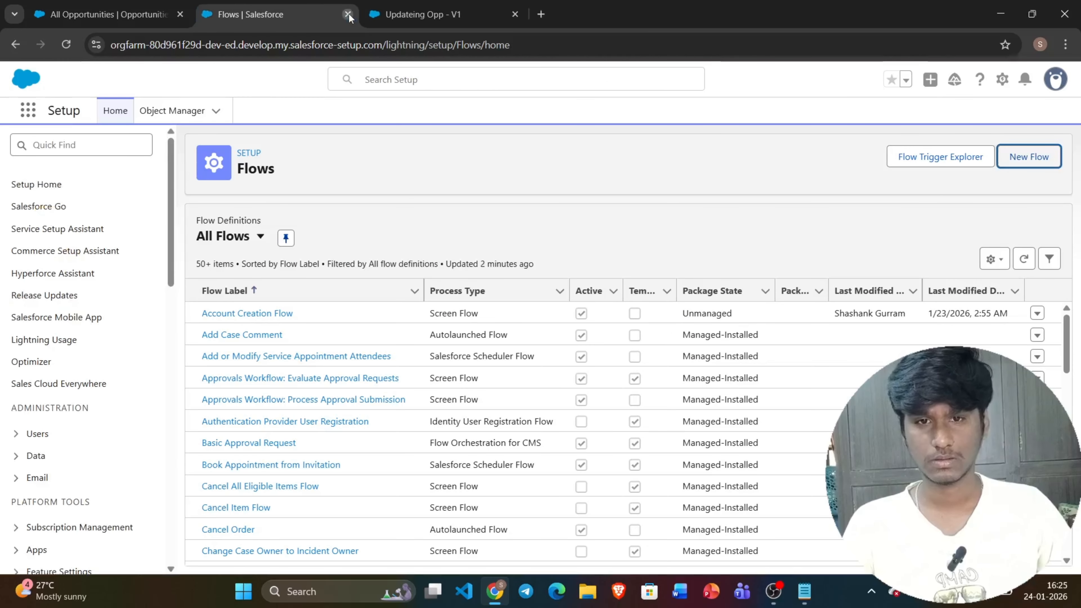
{"action": "left_click", "coordinate": [348, 14]}
{"action": "left_click", "coordinate": [128, 15]}
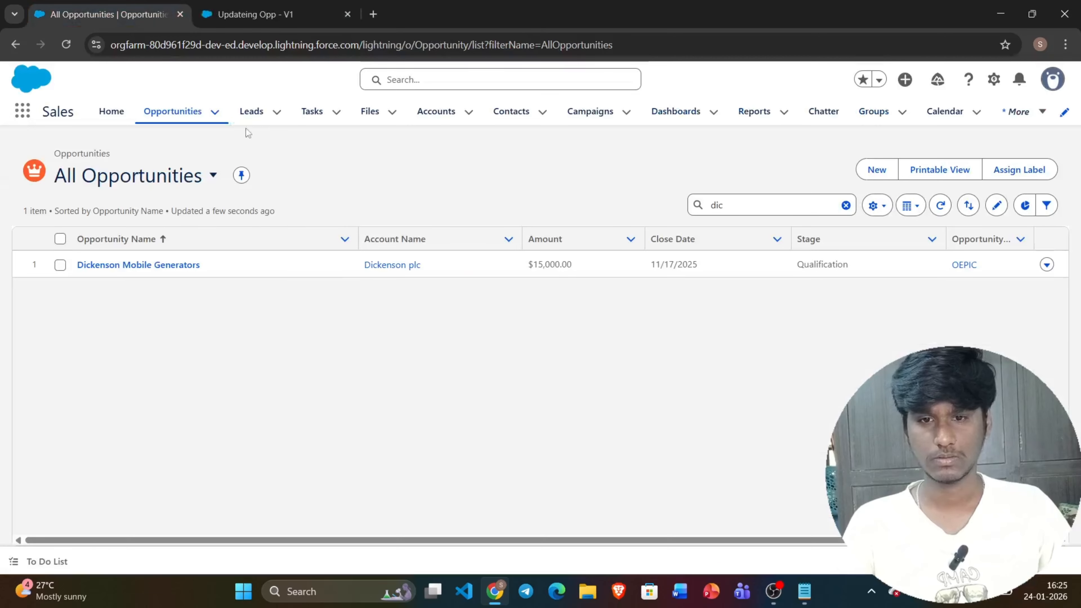
Open the Accounts list in a new browser tab and return to the All Opportunities list.
{"action": "right_click", "coordinate": [438, 111]}
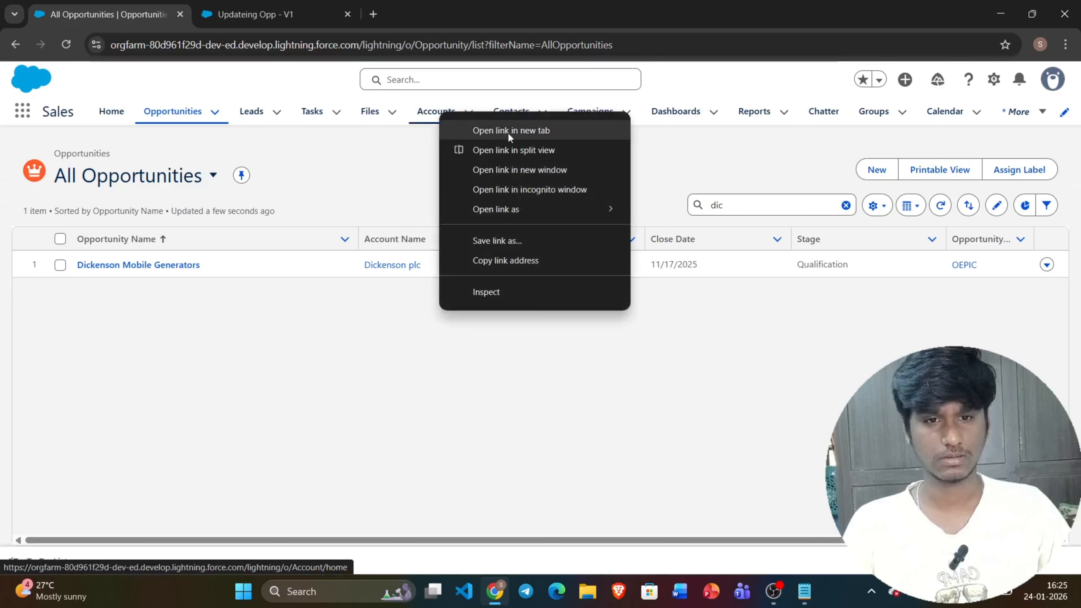
{"action": "left_click", "coordinate": [522, 134]}
{"action": "left_click", "coordinate": [273, 14]}
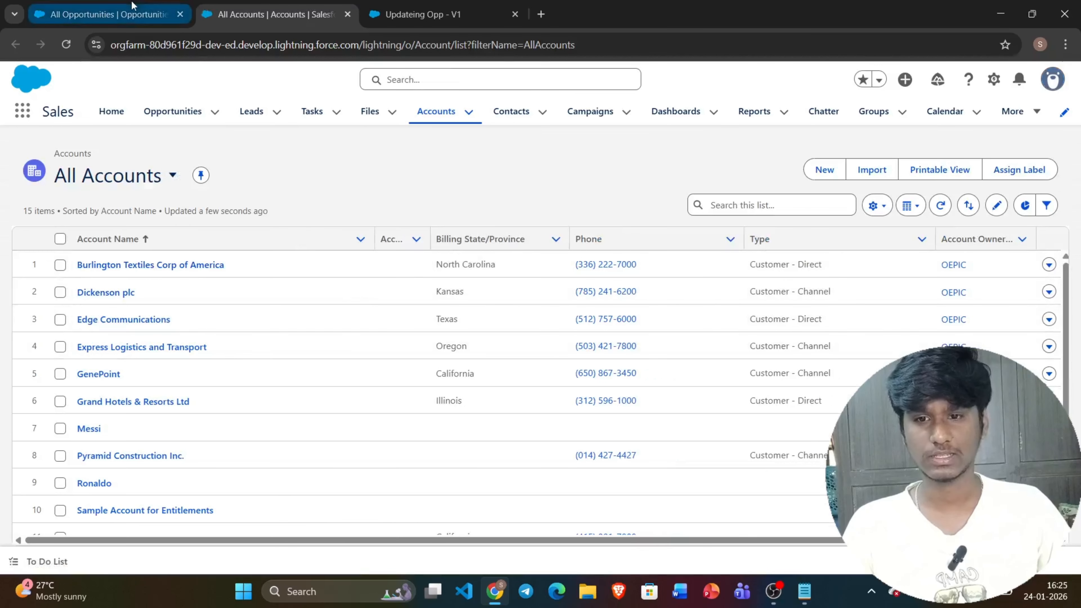
{"action": "left_click", "coordinate": [111, 14]}
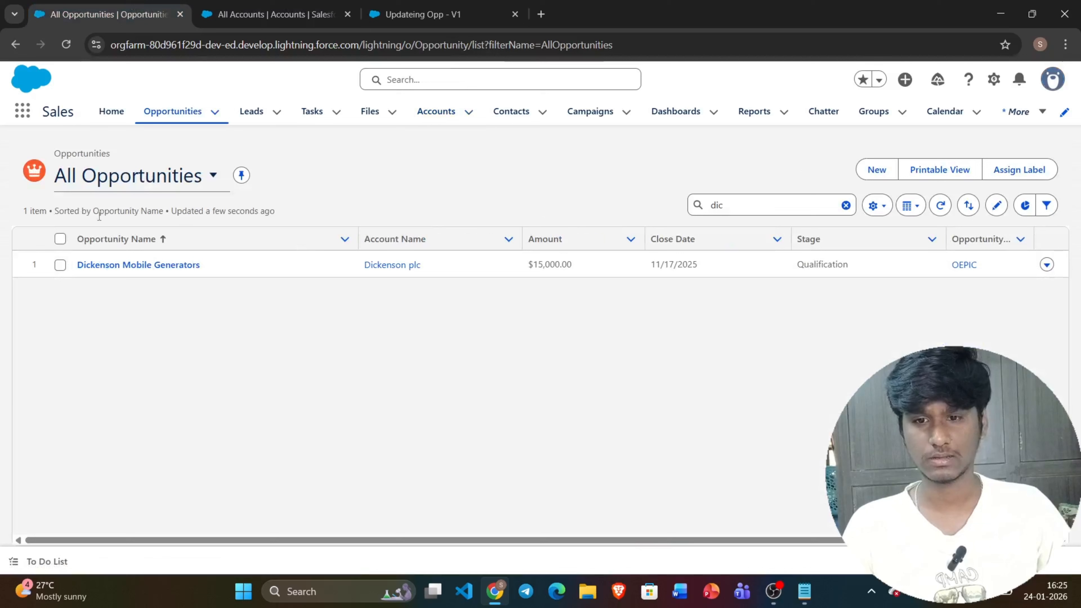
{"action": "left_click", "coordinate": [171, 115]}
{"action": "left_click", "coordinate": [318, 7]}
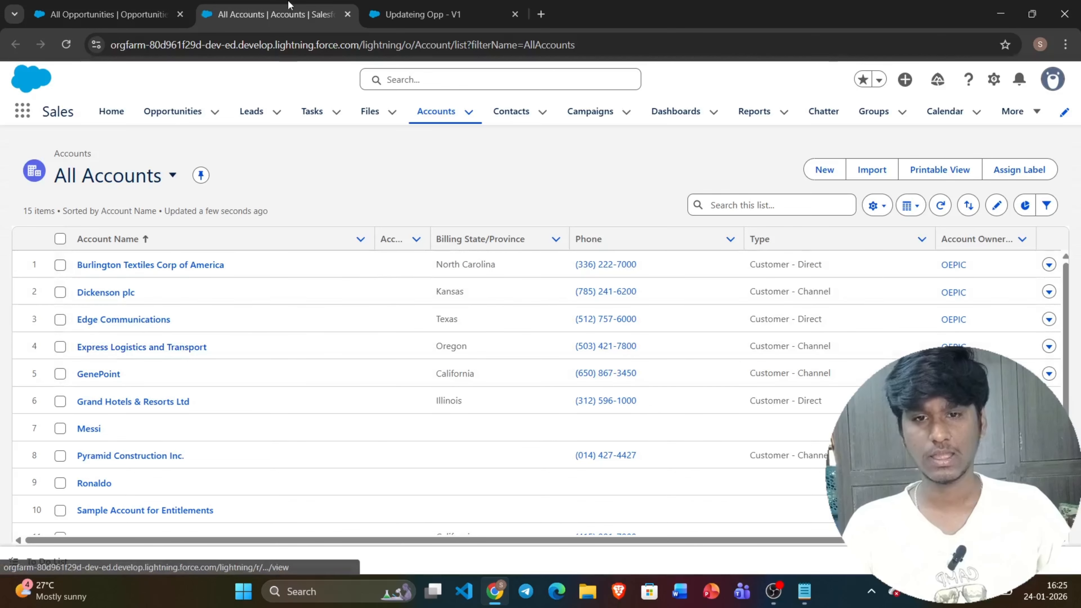
{"action": "left_click", "coordinate": [109, 14]}
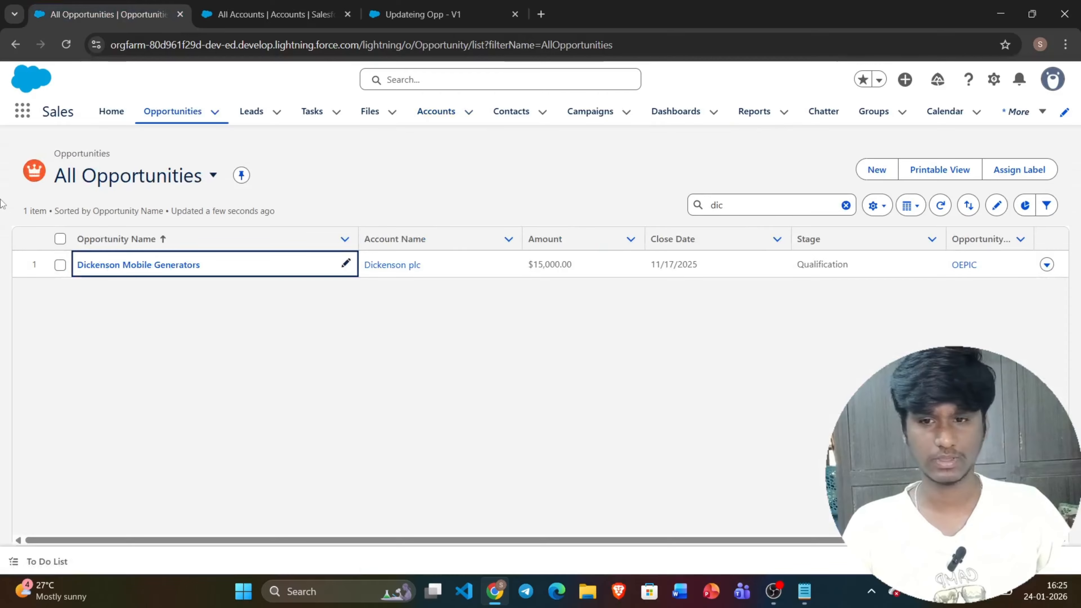
{"action": "left_click", "coordinate": [184, 118]}
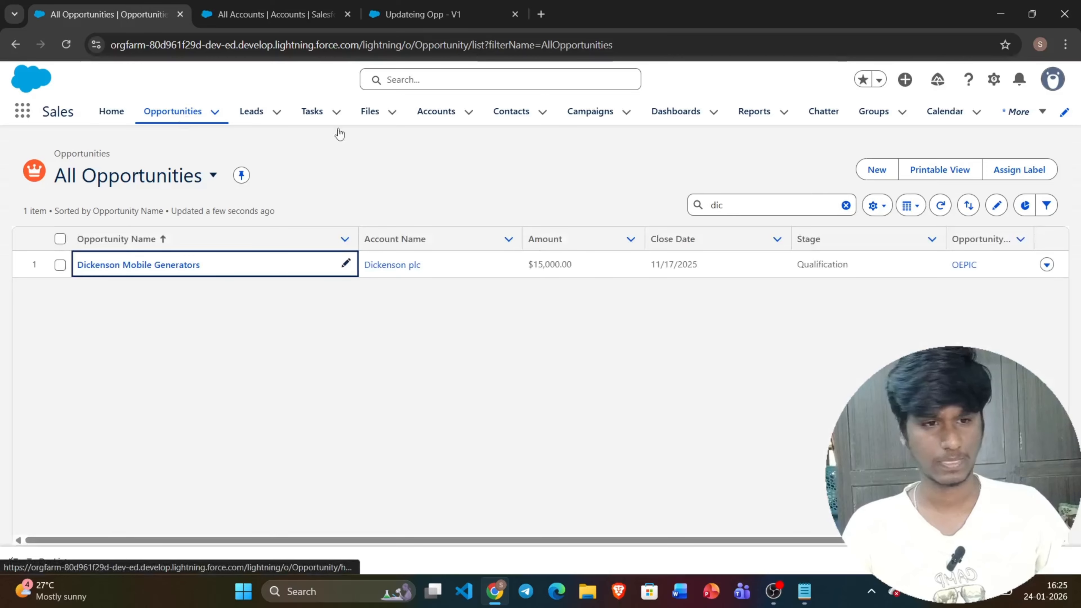
Clear the "dic" search from the All Opportunities list and look through the opportunities with their accounts and stages.
{"action": "left_click", "coordinate": [846, 205]}
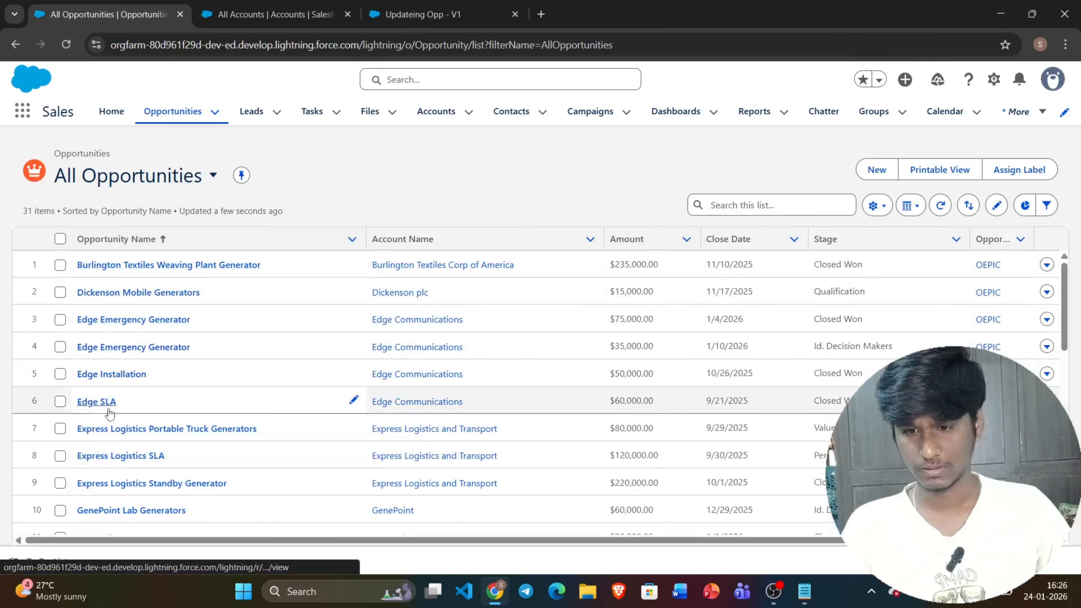
{"action": "scroll", "coordinate": [134, 459], "scroll_direction": "down", "scroll_amount": 3}
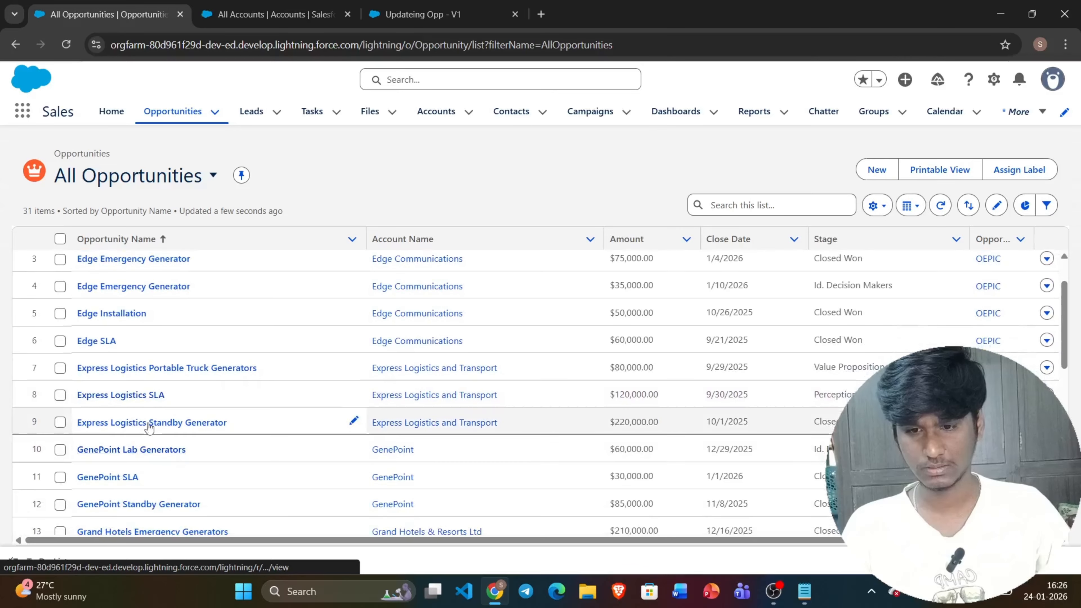
{"action": "scroll", "coordinate": [153, 451], "scroll_direction": "down", "scroll_amount": 3}
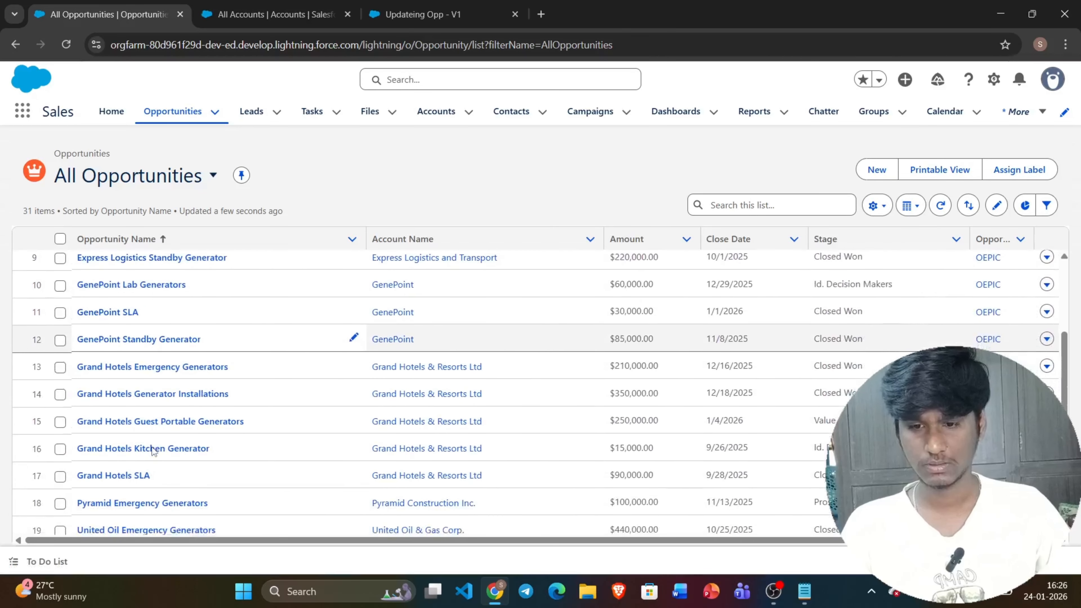
{"action": "scroll", "coordinate": [153, 451], "scroll_direction": "up", "scroll_amount": 2}
{"action": "scroll", "coordinate": [154, 451], "scroll_direction": "up", "scroll_amount": 1}
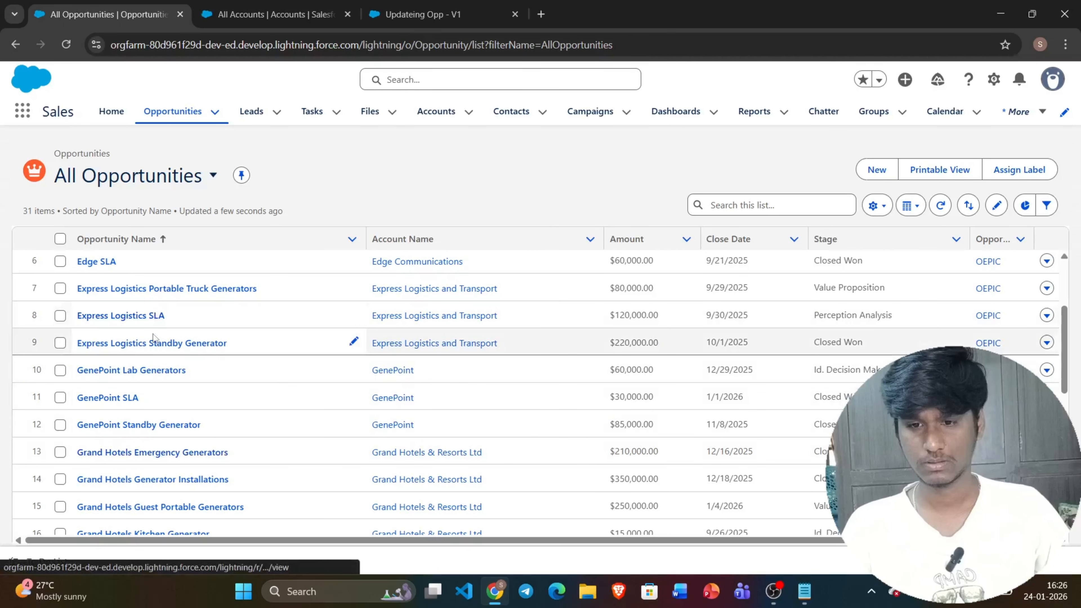
{"action": "scroll", "coordinate": [197, 355], "scroll_direction": "up", "scroll_amount": 1}
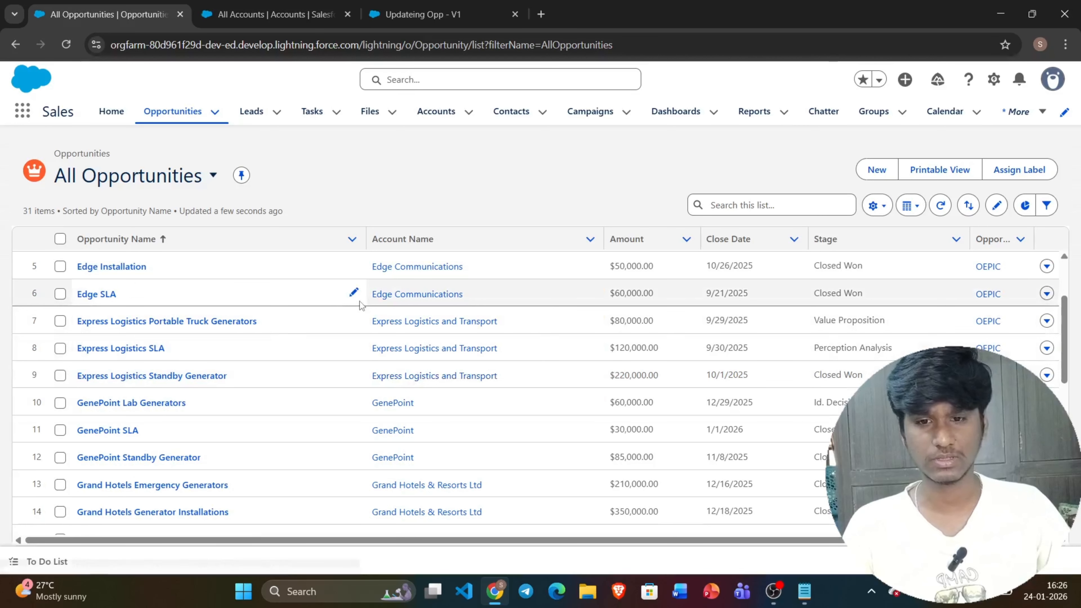
{"action": "scroll", "coordinate": [838, 345], "scroll_direction": "up", "scroll_amount": 1}
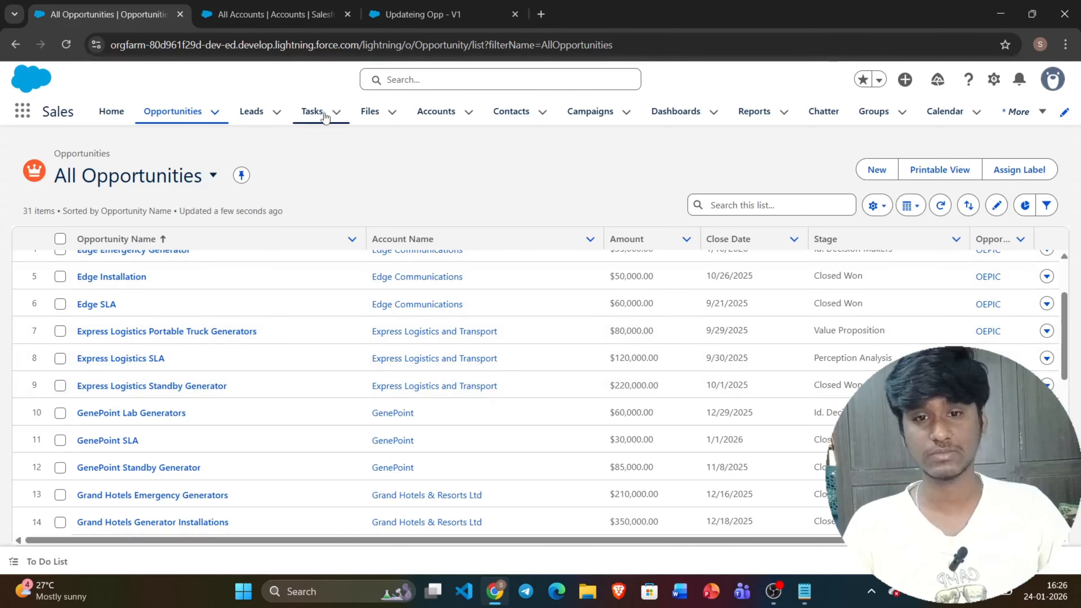
Open the details of the Express Logistics and Transport account in the second browser tab, keeping the opportunities list in the first.
{"action": "left_click", "coordinate": [434, 112]}
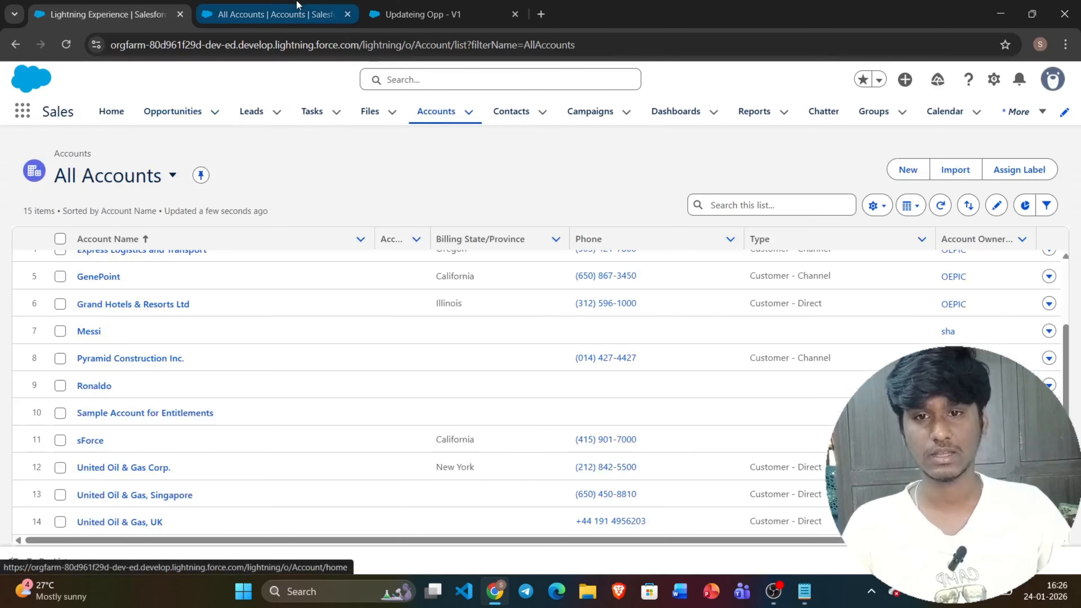
{"action": "left_click", "coordinate": [181, 108]}
{"action": "left_click", "coordinate": [246, 5]}
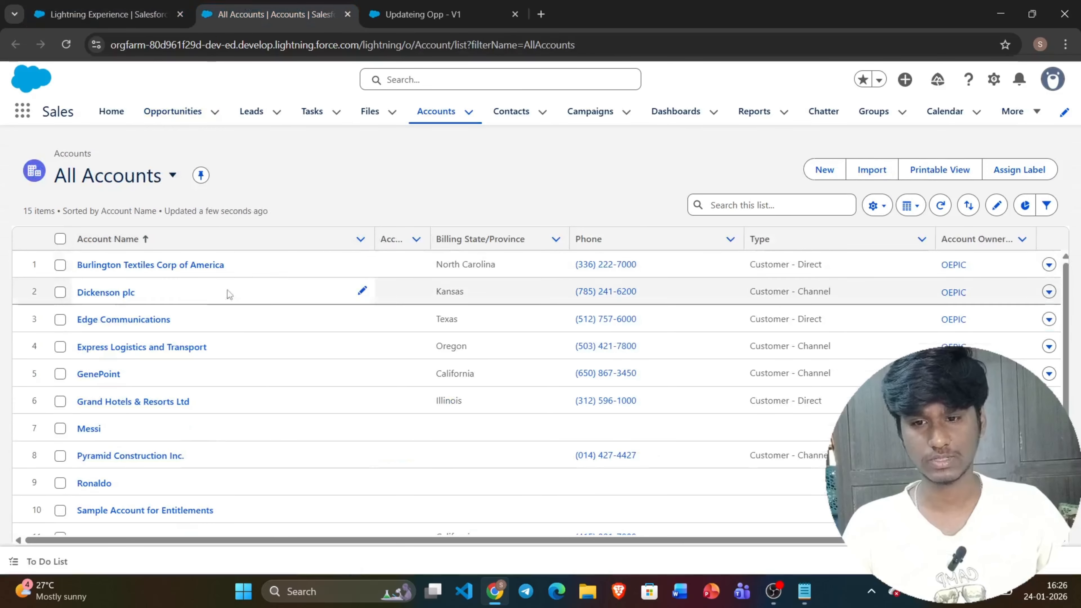
{"action": "left_click", "coordinate": [141, 348]}
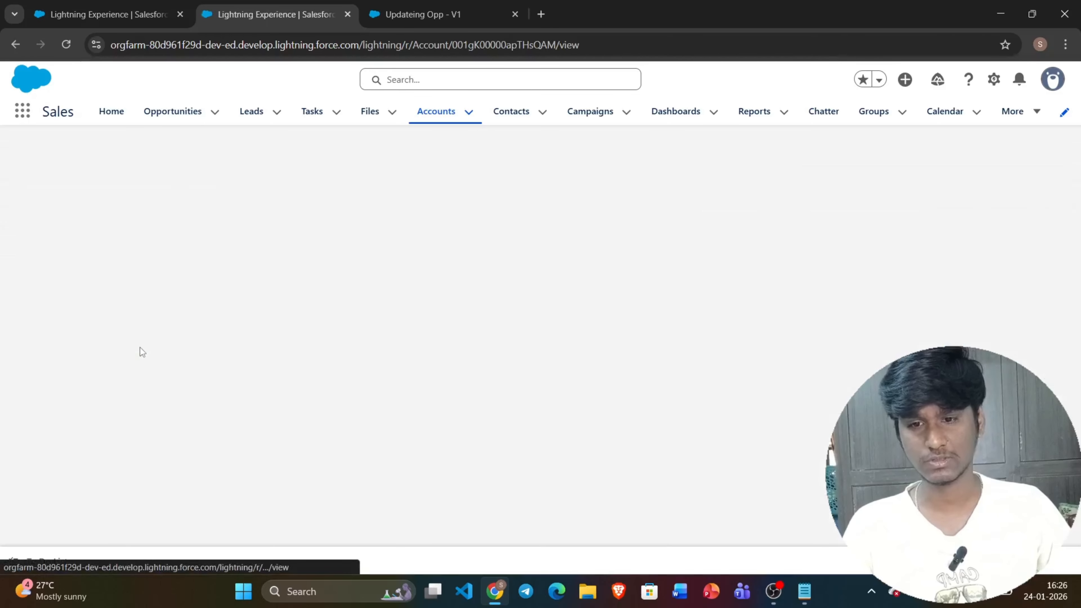
{"action": "left_click", "coordinate": [130, 272]}
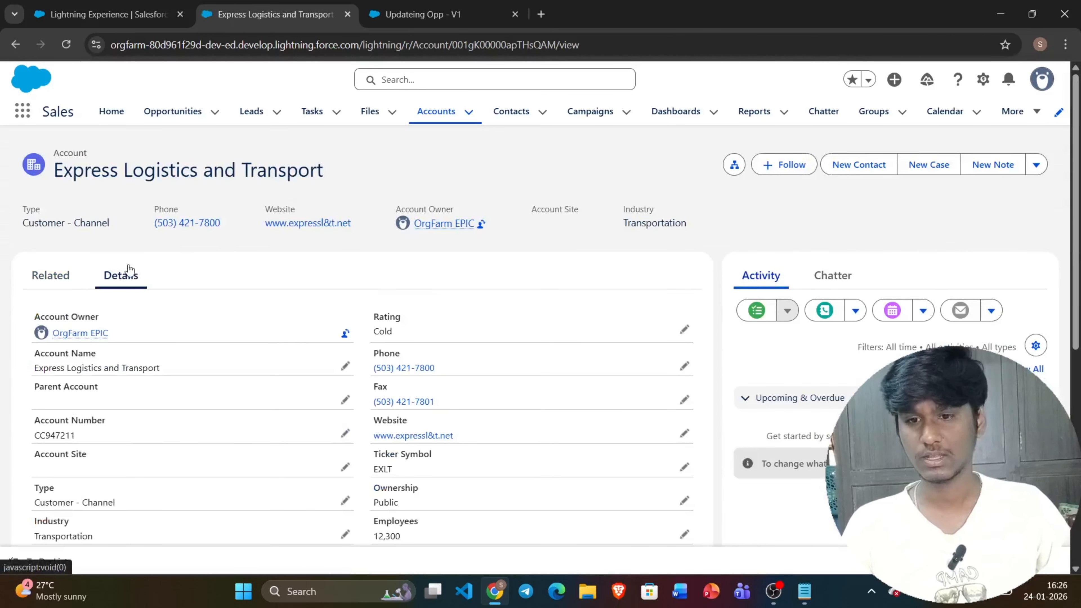
{"action": "scroll", "coordinate": [130, 269], "scroll_direction": "down", "scroll_amount": 3}
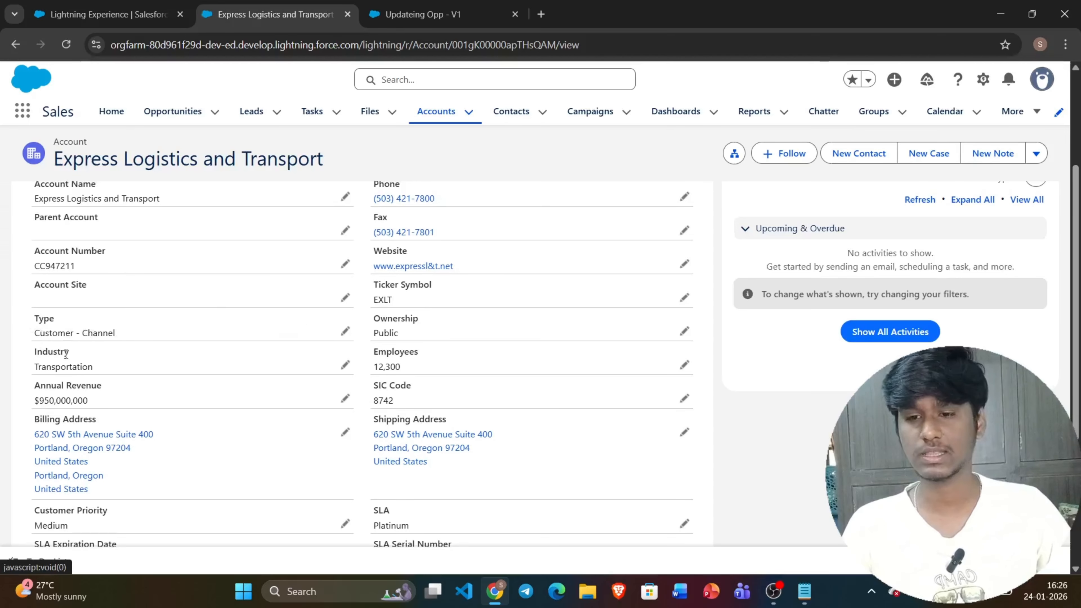
Set the Express Logistics and Transport account's Type to Customer - Direct and save the record.
{"action": "left_click", "coordinate": [342, 335]}
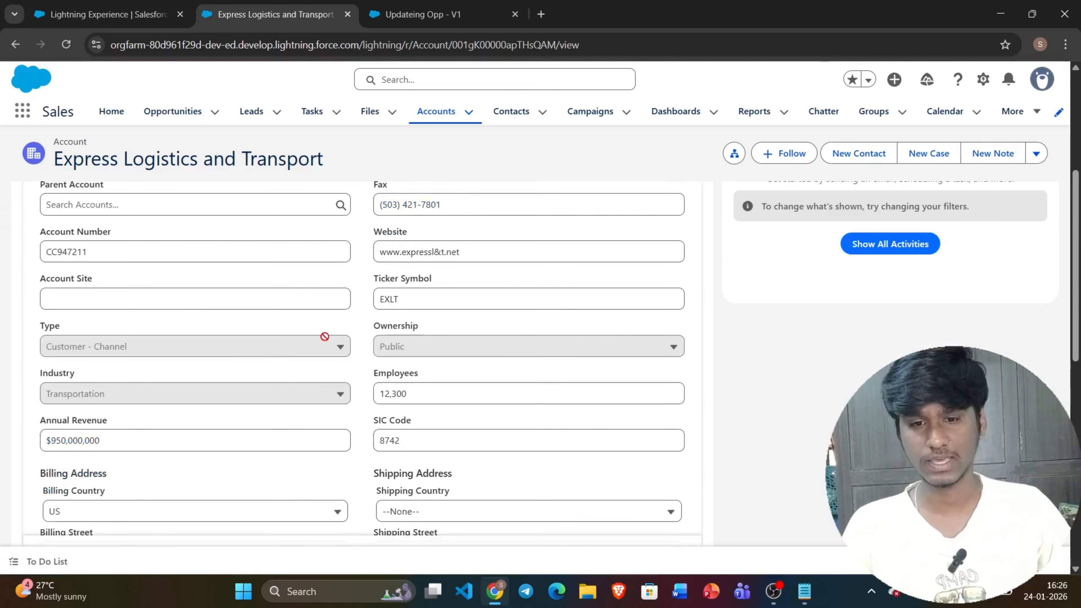
{"action": "left_click", "coordinate": [265, 353]}
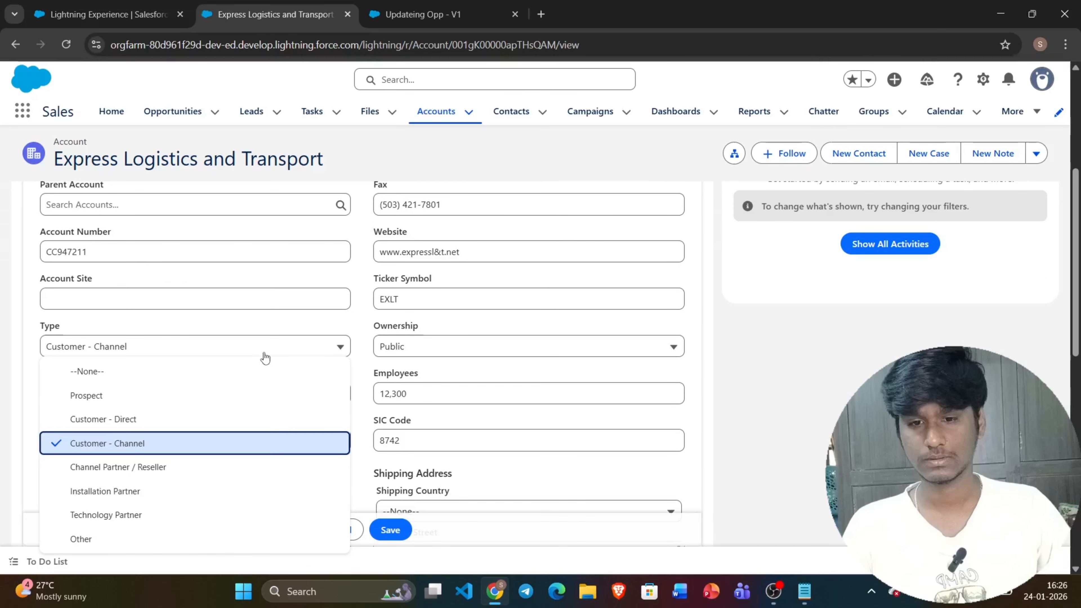
{"action": "left_click", "coordinate": [183, 420]}
{"action": "left_click", "coordinate": [392, 529]}
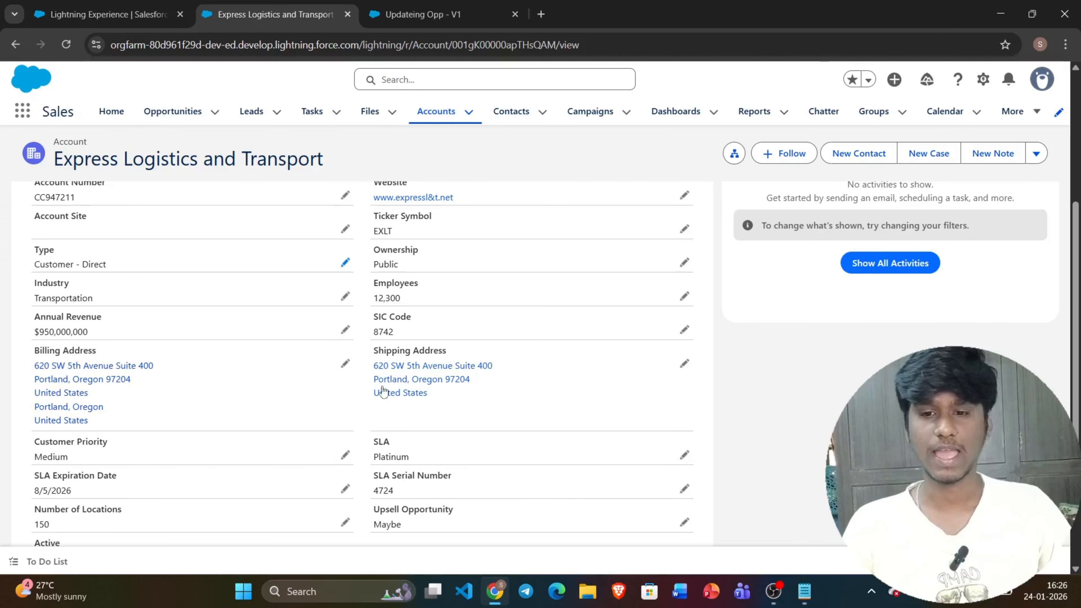
{"action": "scroll", "coordinate": [102, 317], "scroll_direction": "up", "scroll_amount": 1}
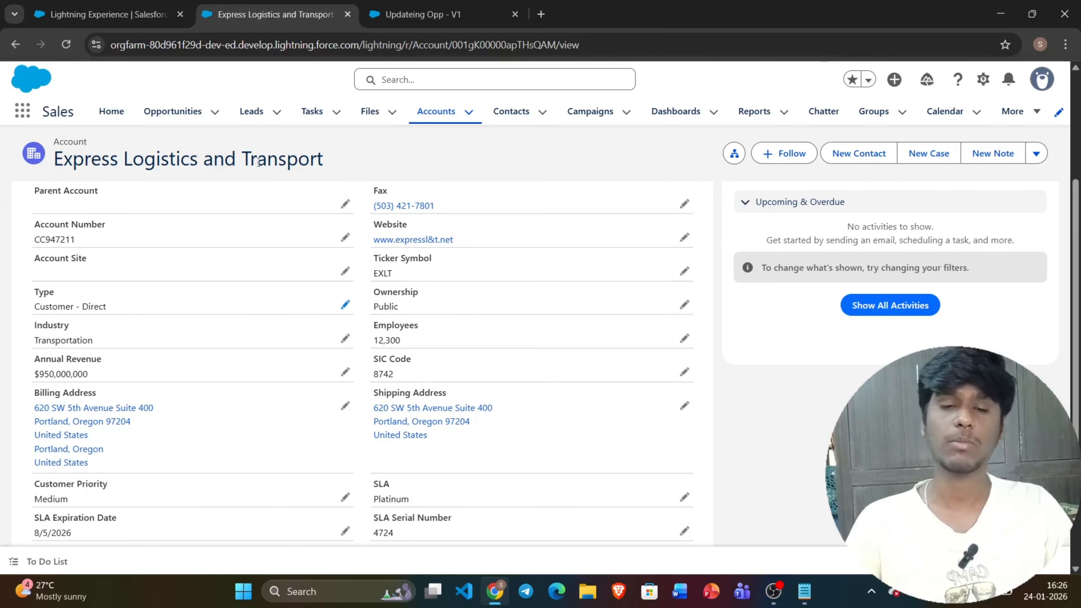
{"action": "scroll", "coordinate": [122, 205], "scroll_direction": "up", "scroll_amount": 1}
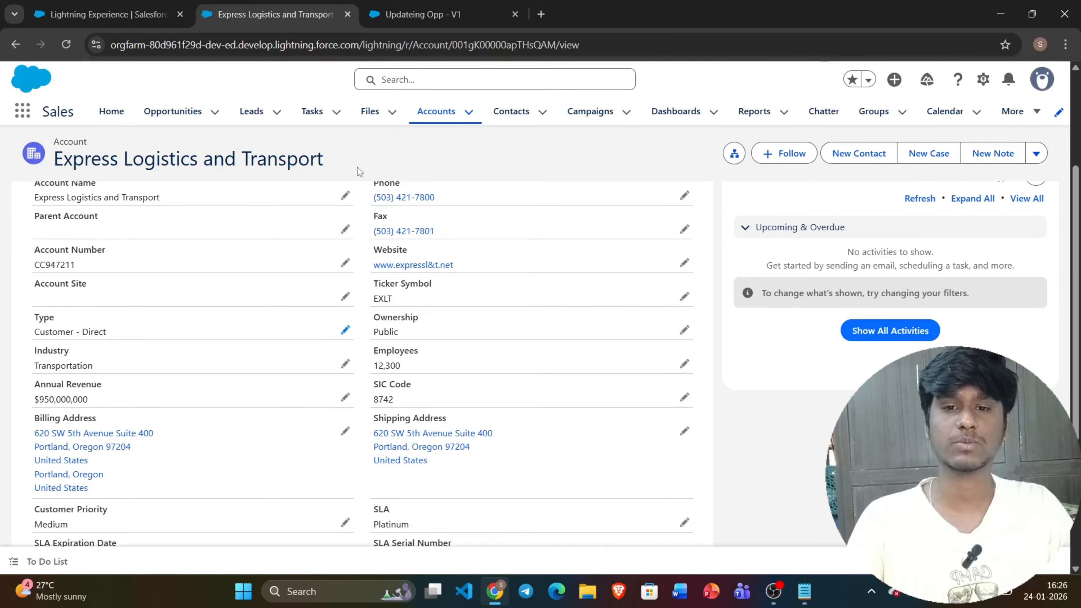
Reload the All Opportunities list and check the Stage of the Express Logistics opportunities.
{"action": "left_click", "coordinate": [107, 15]}
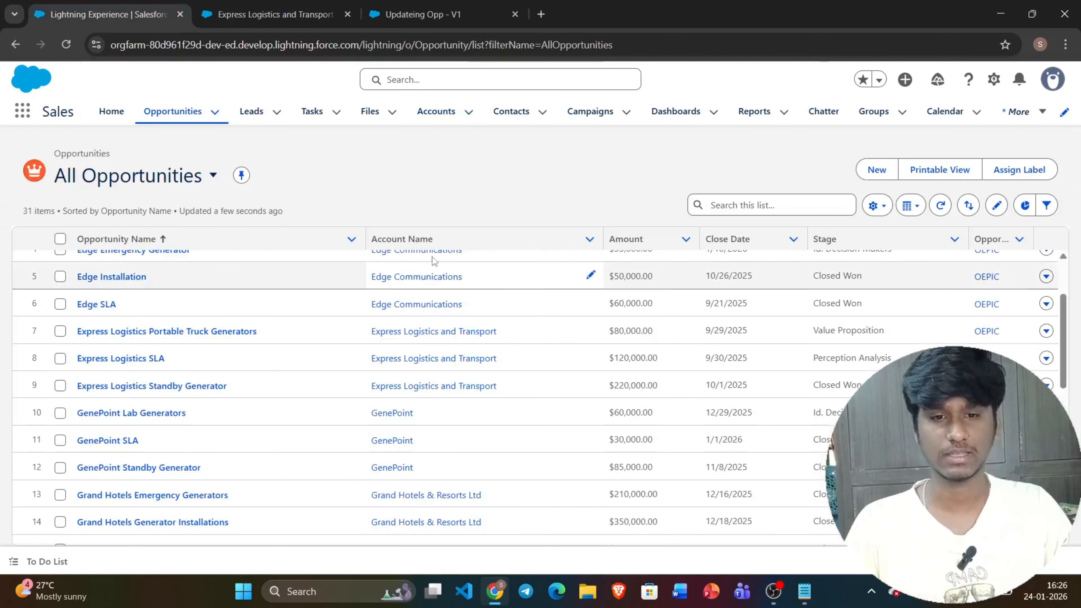
{"action": "scroll", "coordinate": [483, 373], "scroll_direction": "up", "scroll_amount": 3}
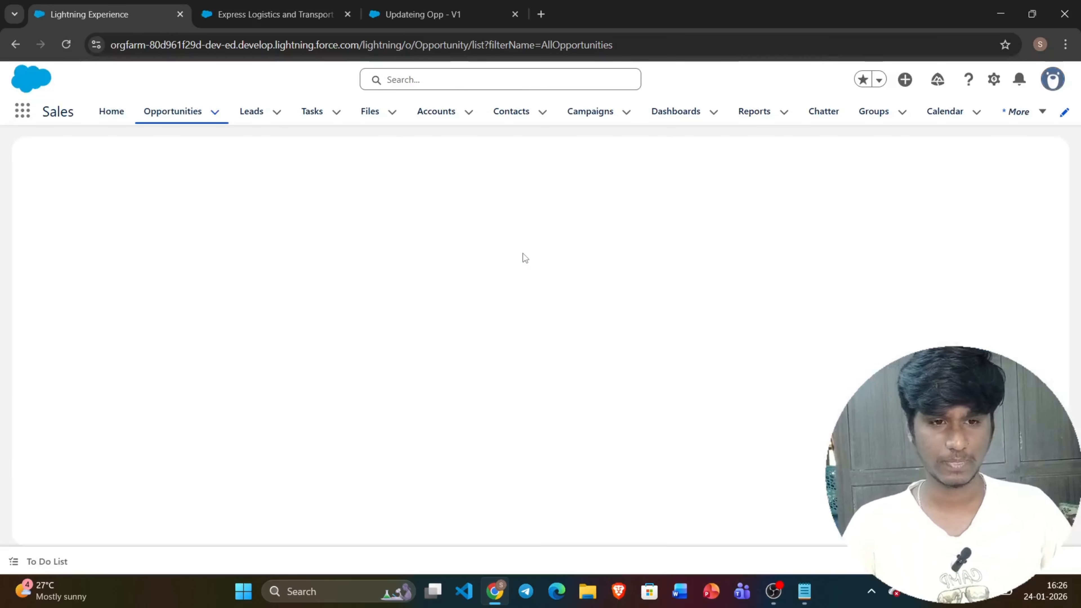
{"action": "scroll", "coordinate": [309, 429], "scroll_direction": "down", "scroll_amount": 1}
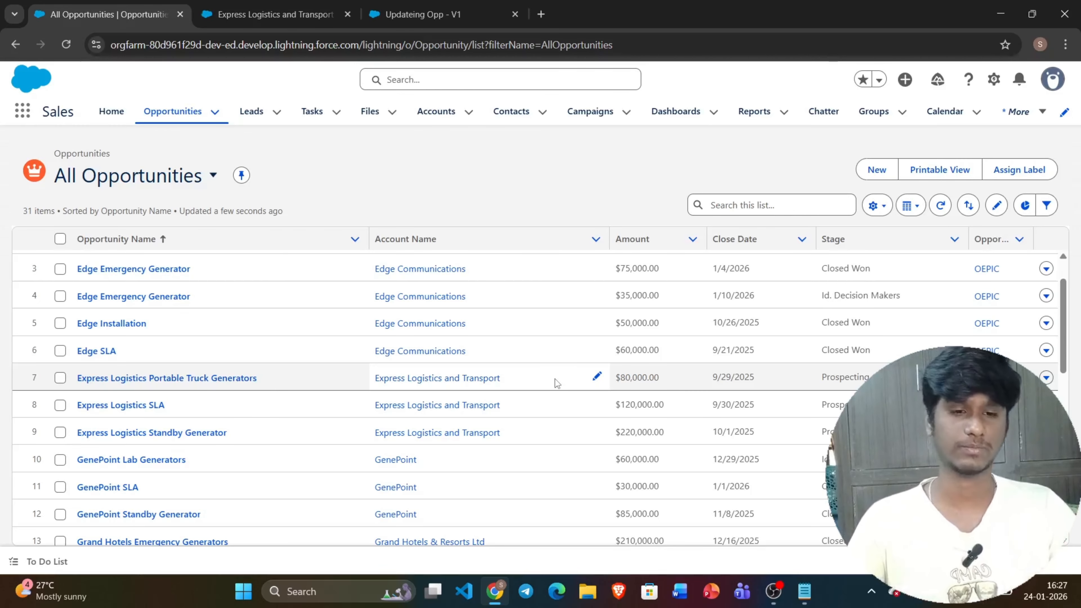
Return to the Updateing Opp flow in Flow Builder and review its elements on the canvas.
{"action": "left_click", "coordinate": [444, 14]}
{"action": "left_click_drag", "start_coordinate": [726, 279], "coordinate": [725, 249]}
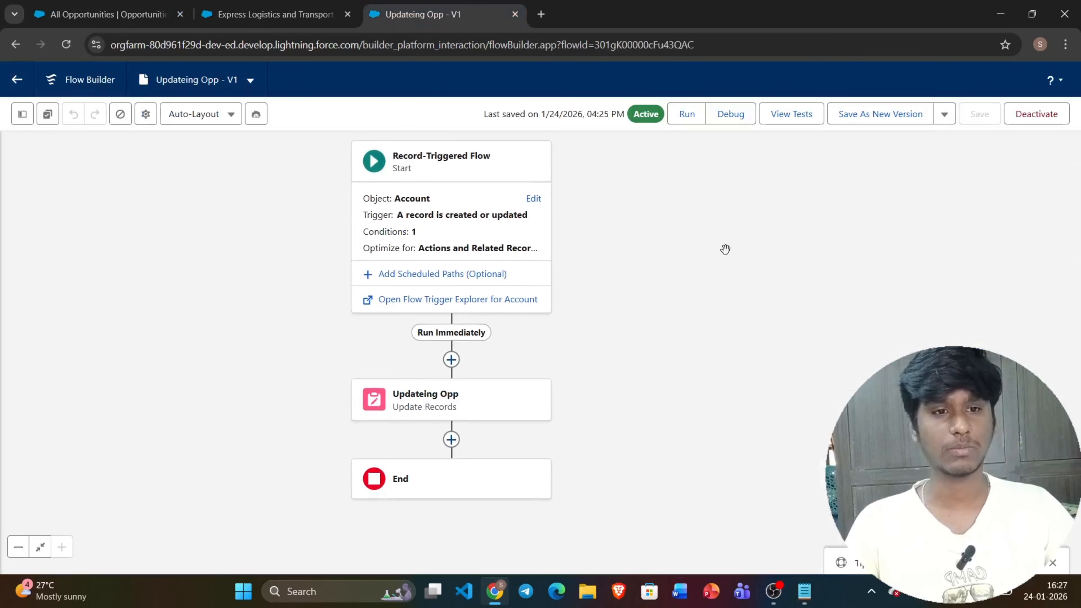